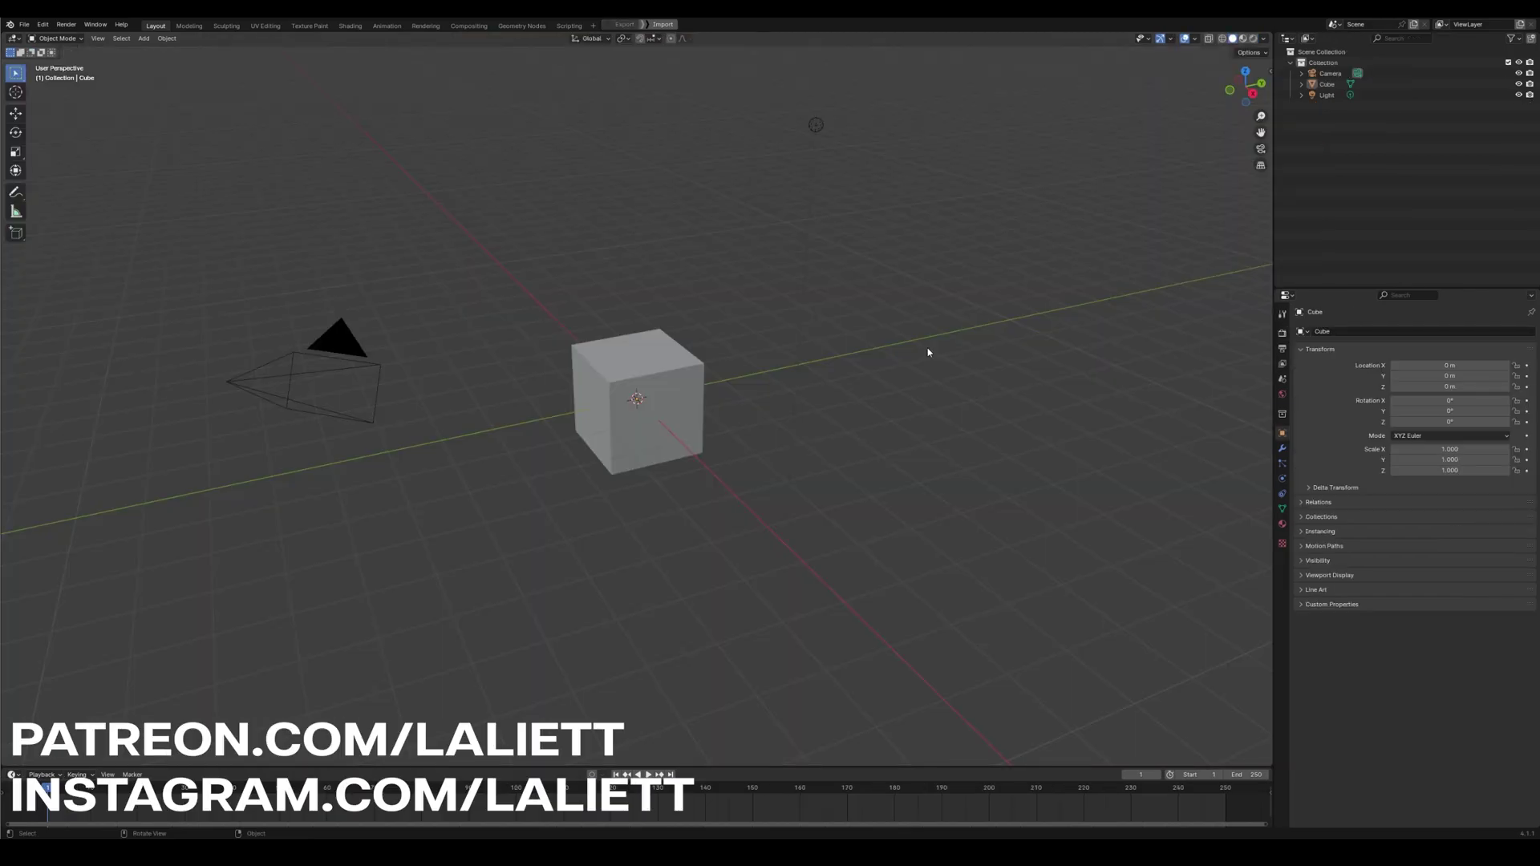
Delete all the default objects from the scene: the camera, cube and light
key(a)
key(x)
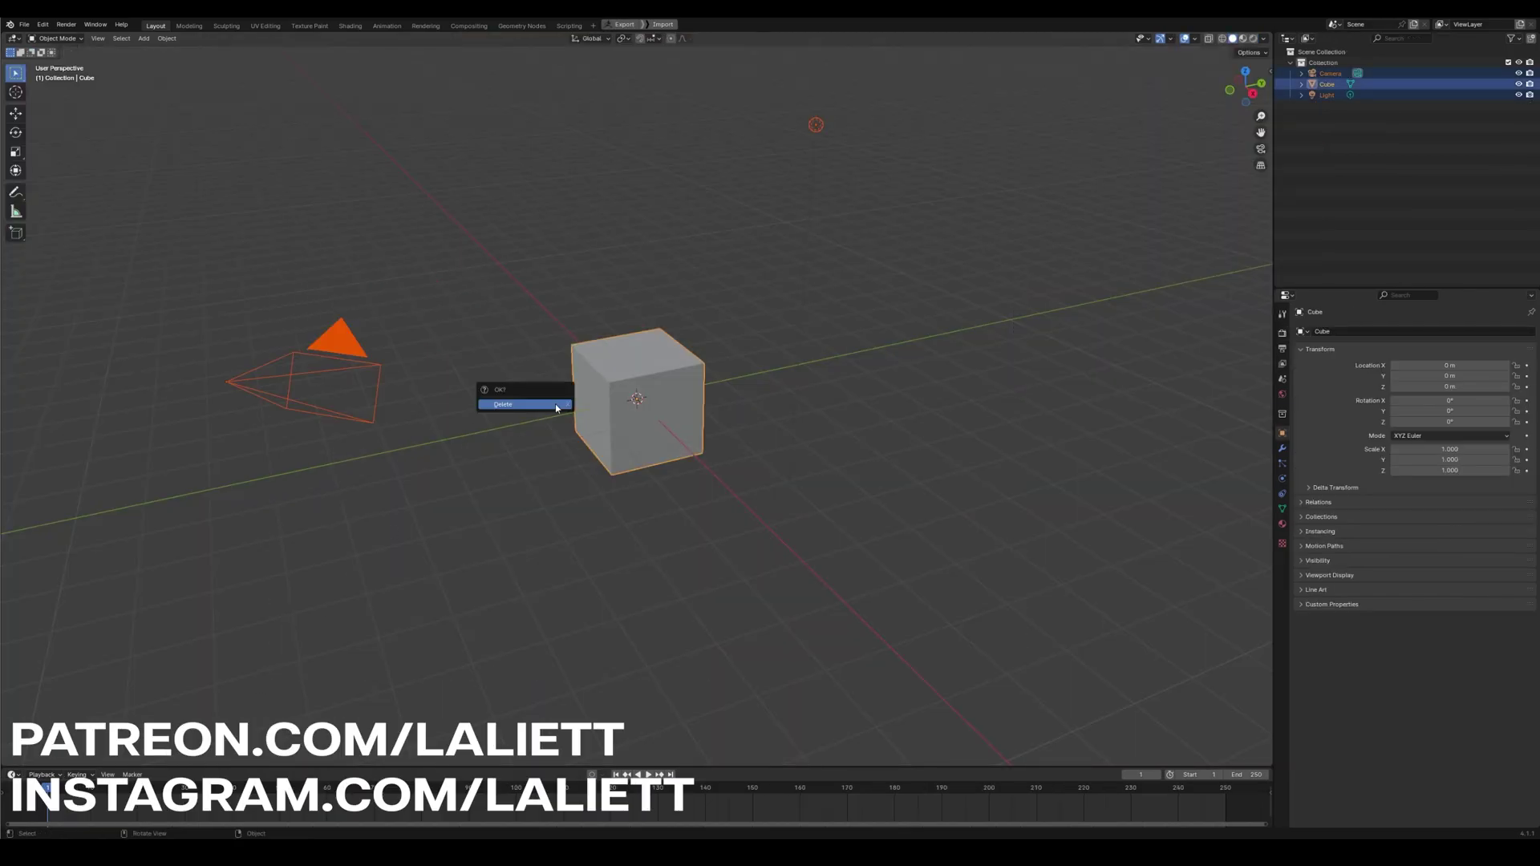
click(557, 408)
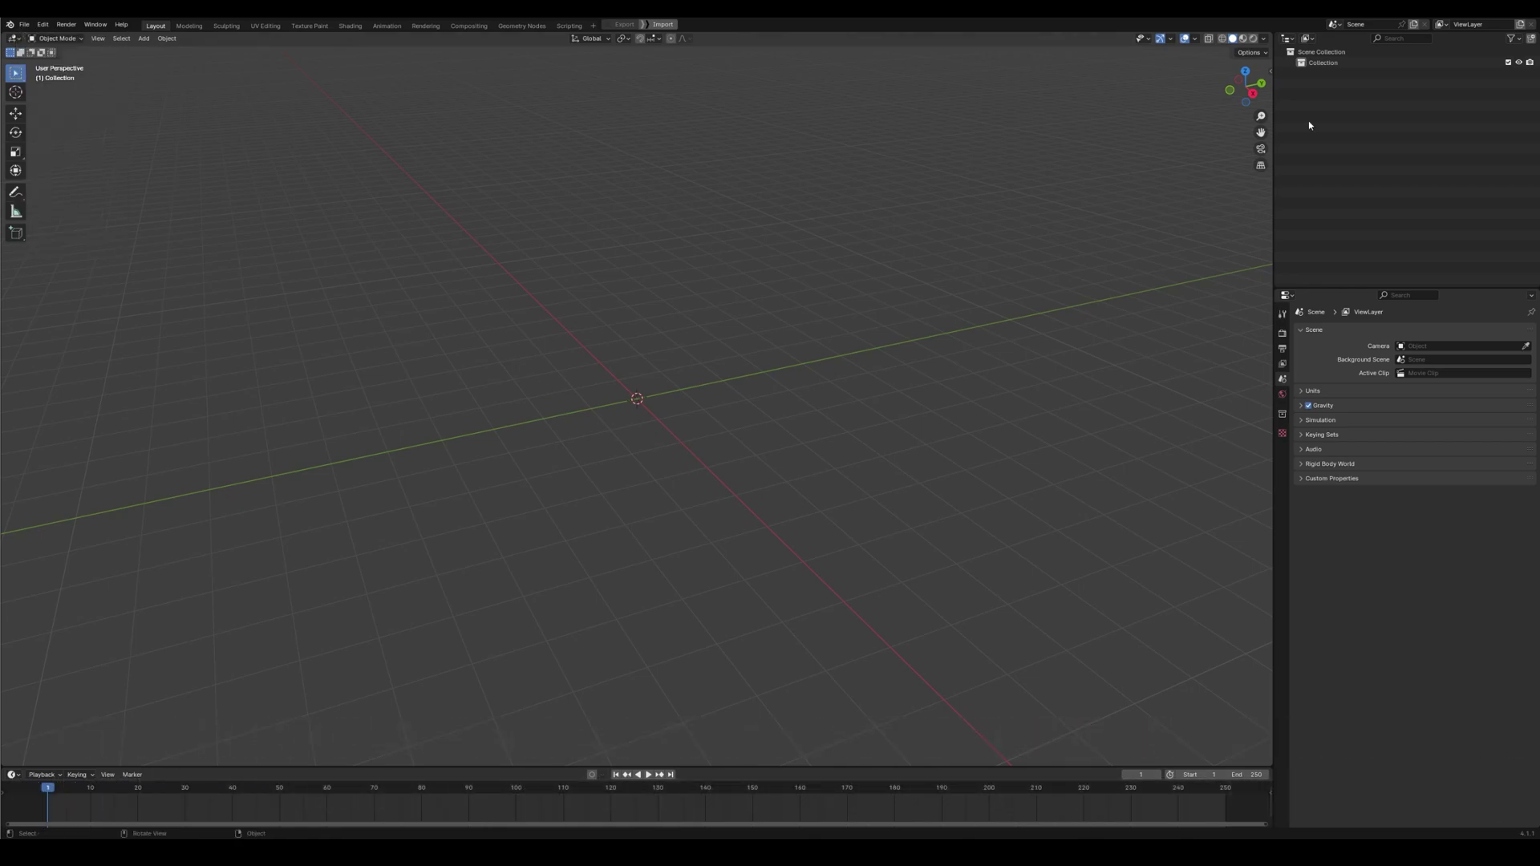
Rename the default collection as Char
double_click(1322, 63)
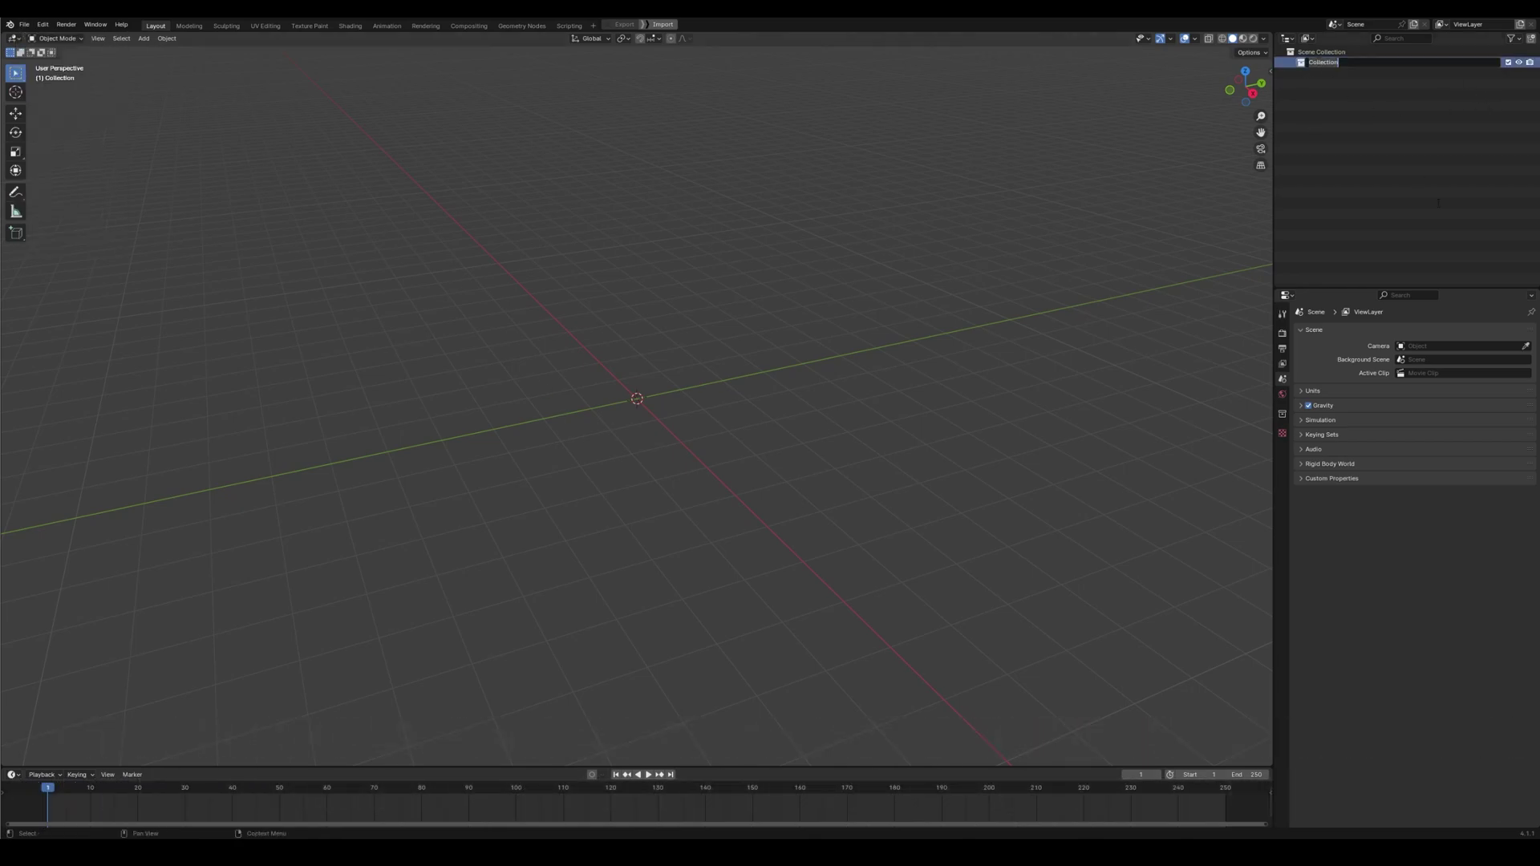
text(Char)
key(Return)
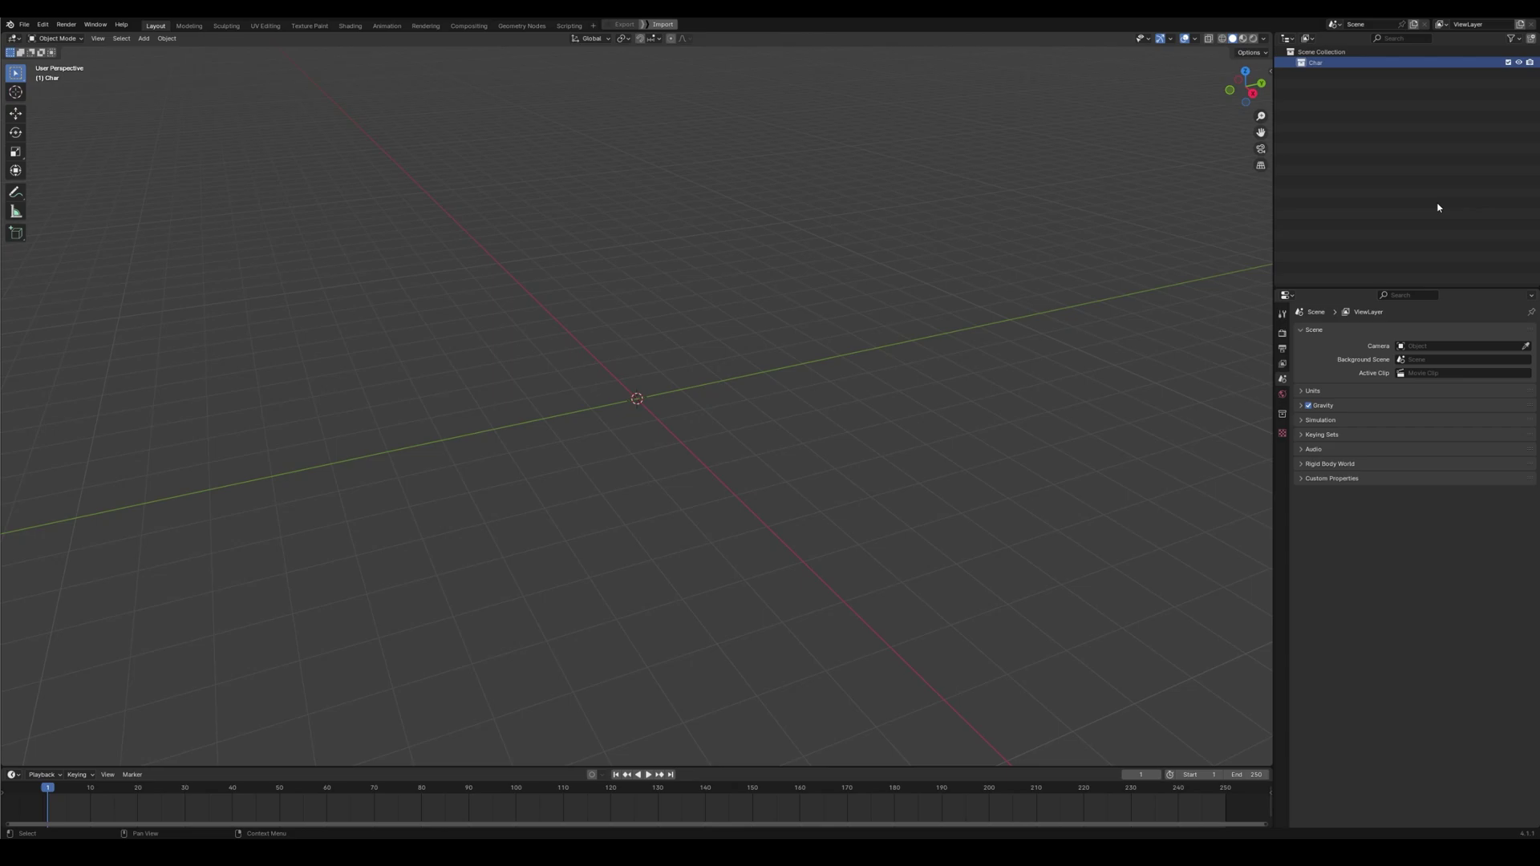
Import the character model with its CHAR_BASE, brows, EYE wet, lashes and teeth meshes into the Char collection
click(24, 24)
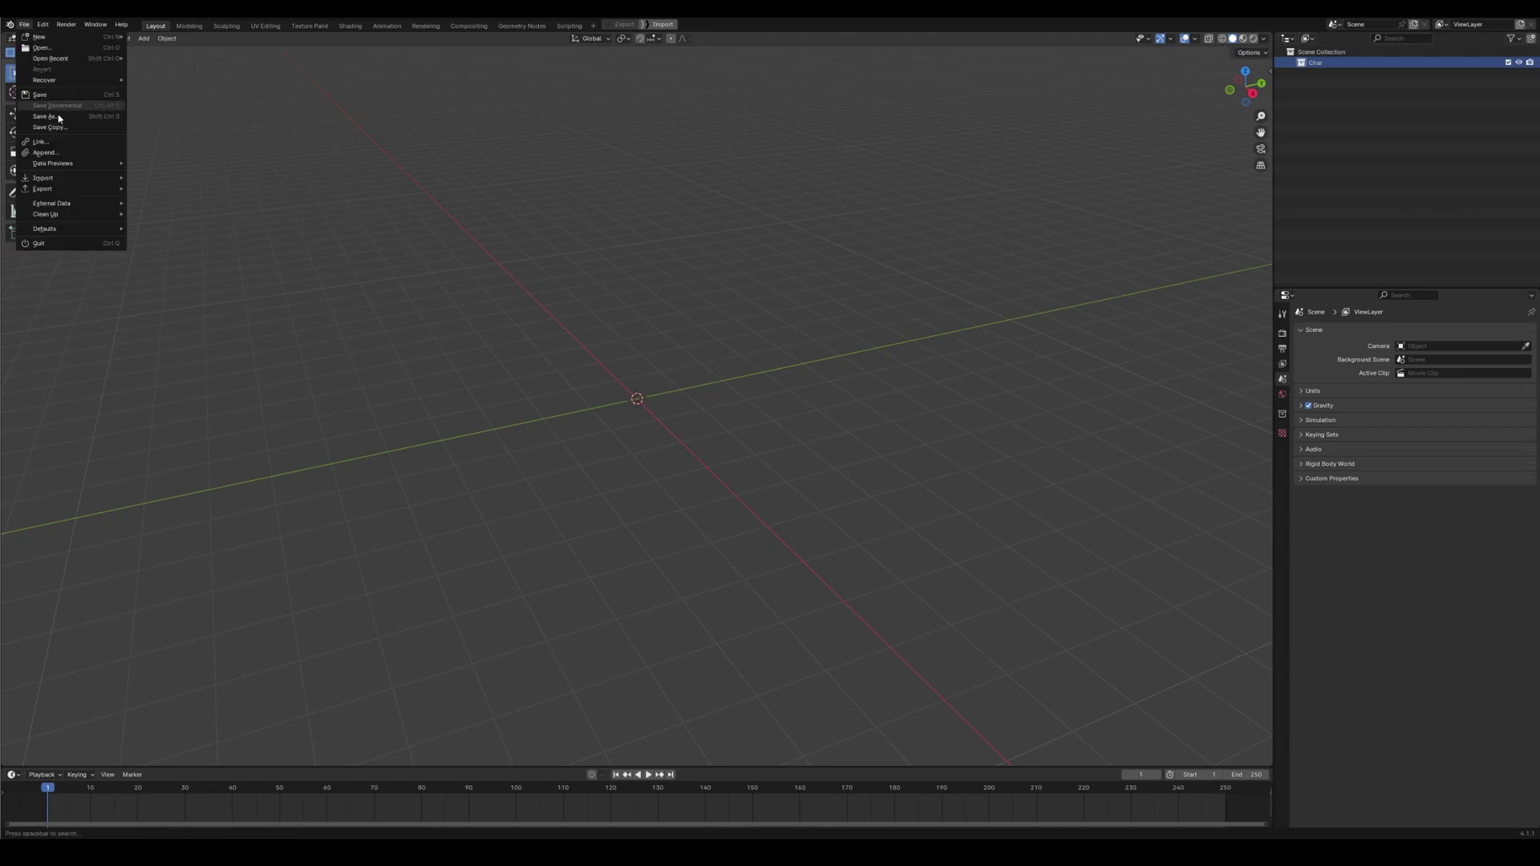
mouse_move(74, 180)
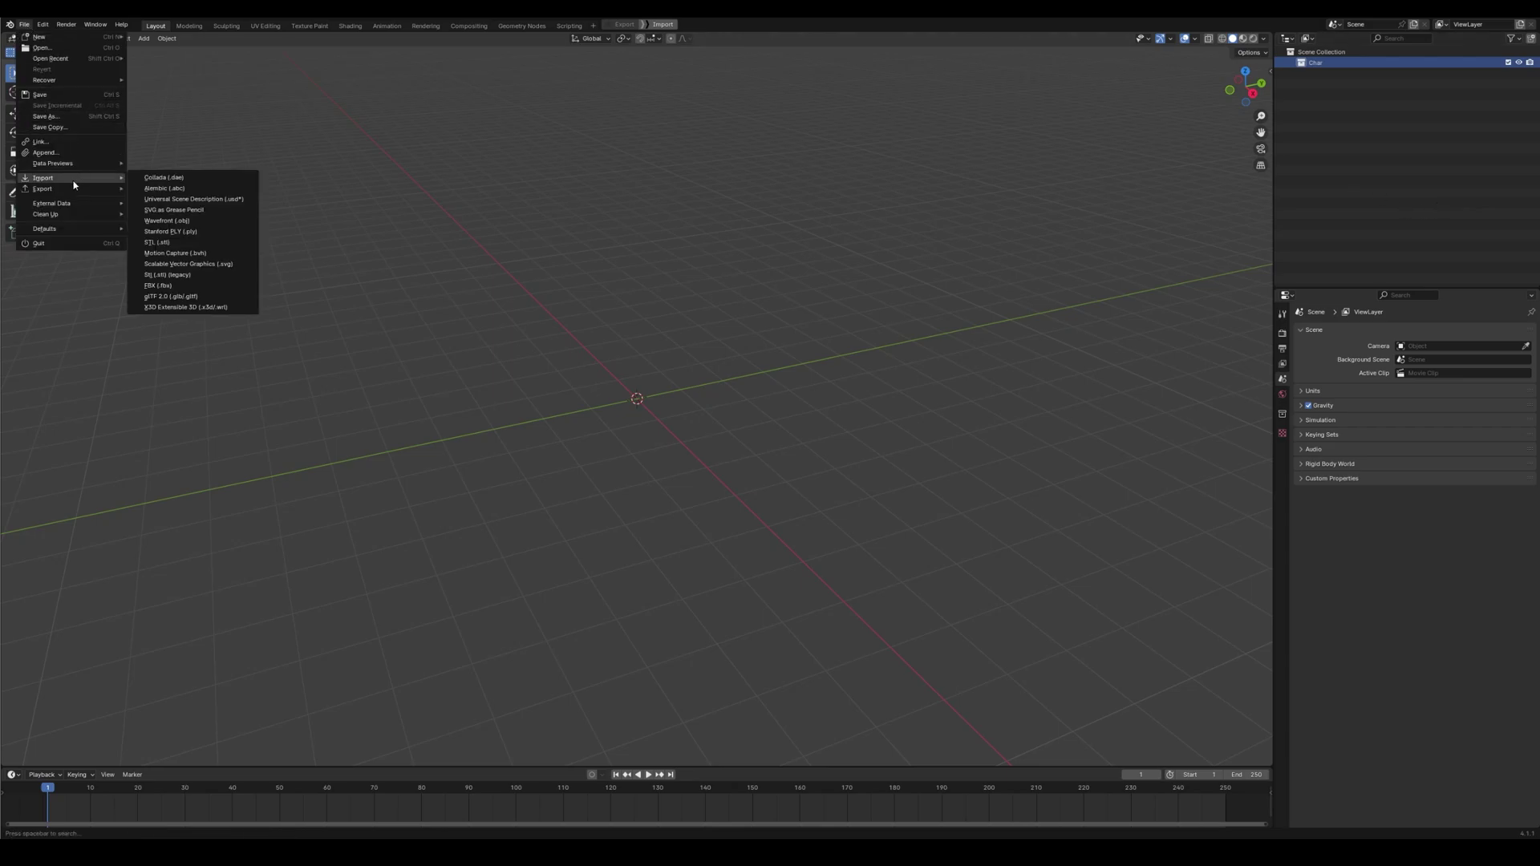
click(176, 221)
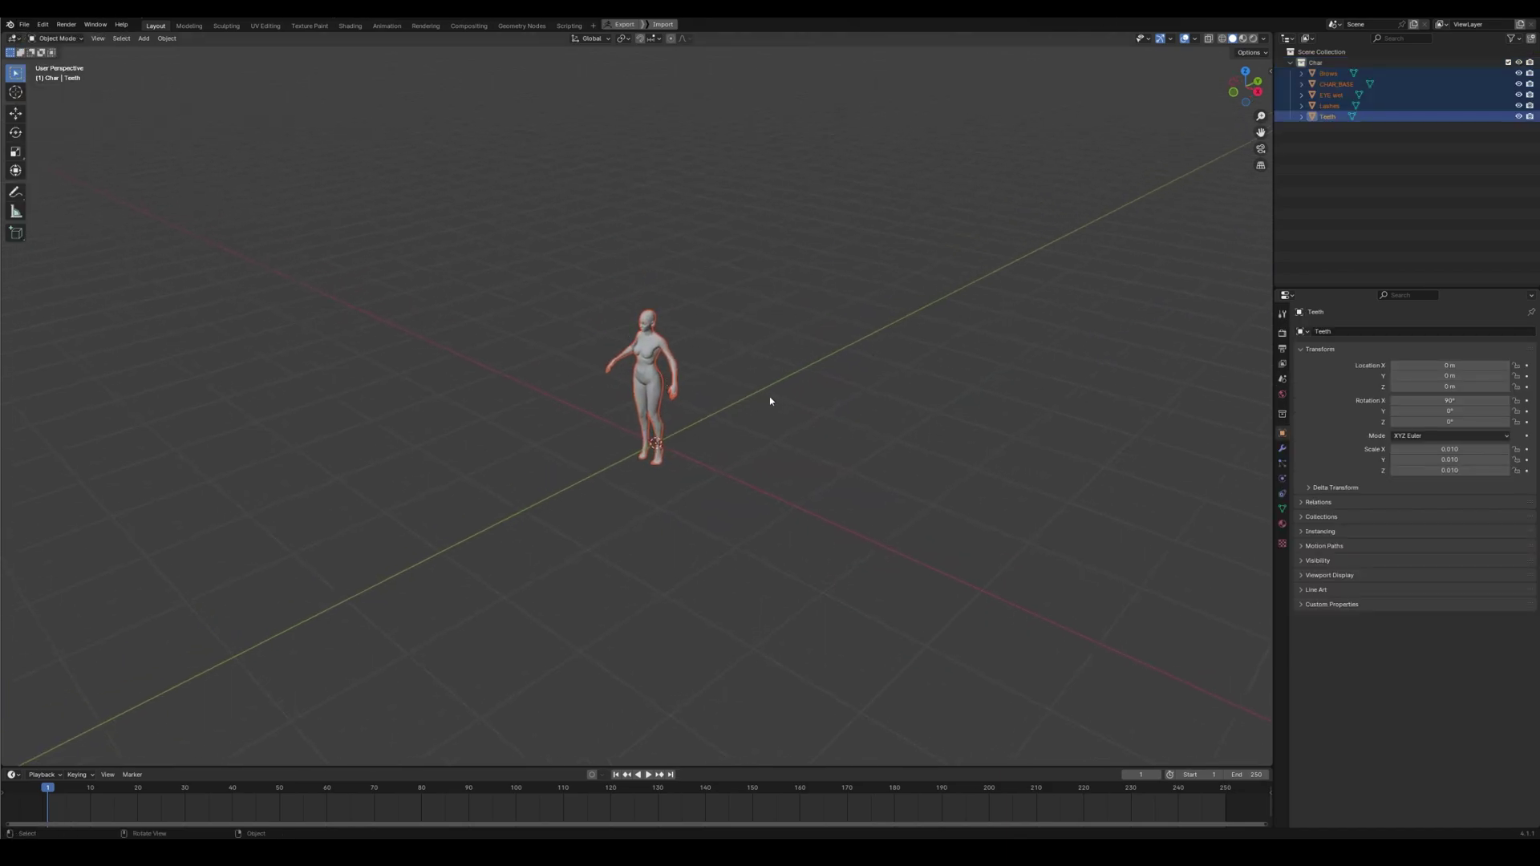
Apply smooth shading to all five imported meshes in the Char collection
key(n)
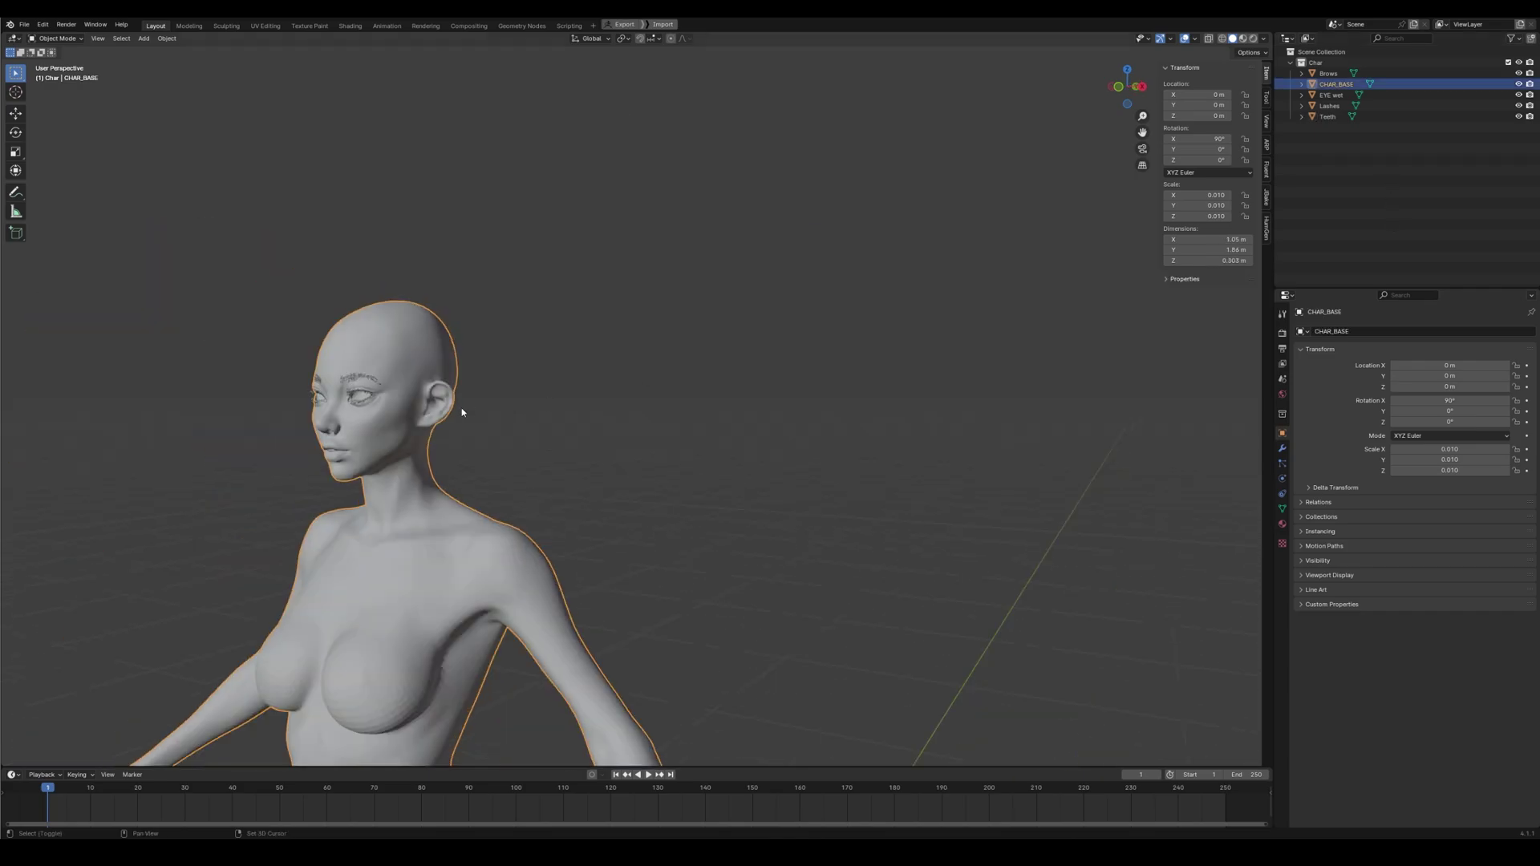
shift+middle_drag(461, 407, 826, 371)
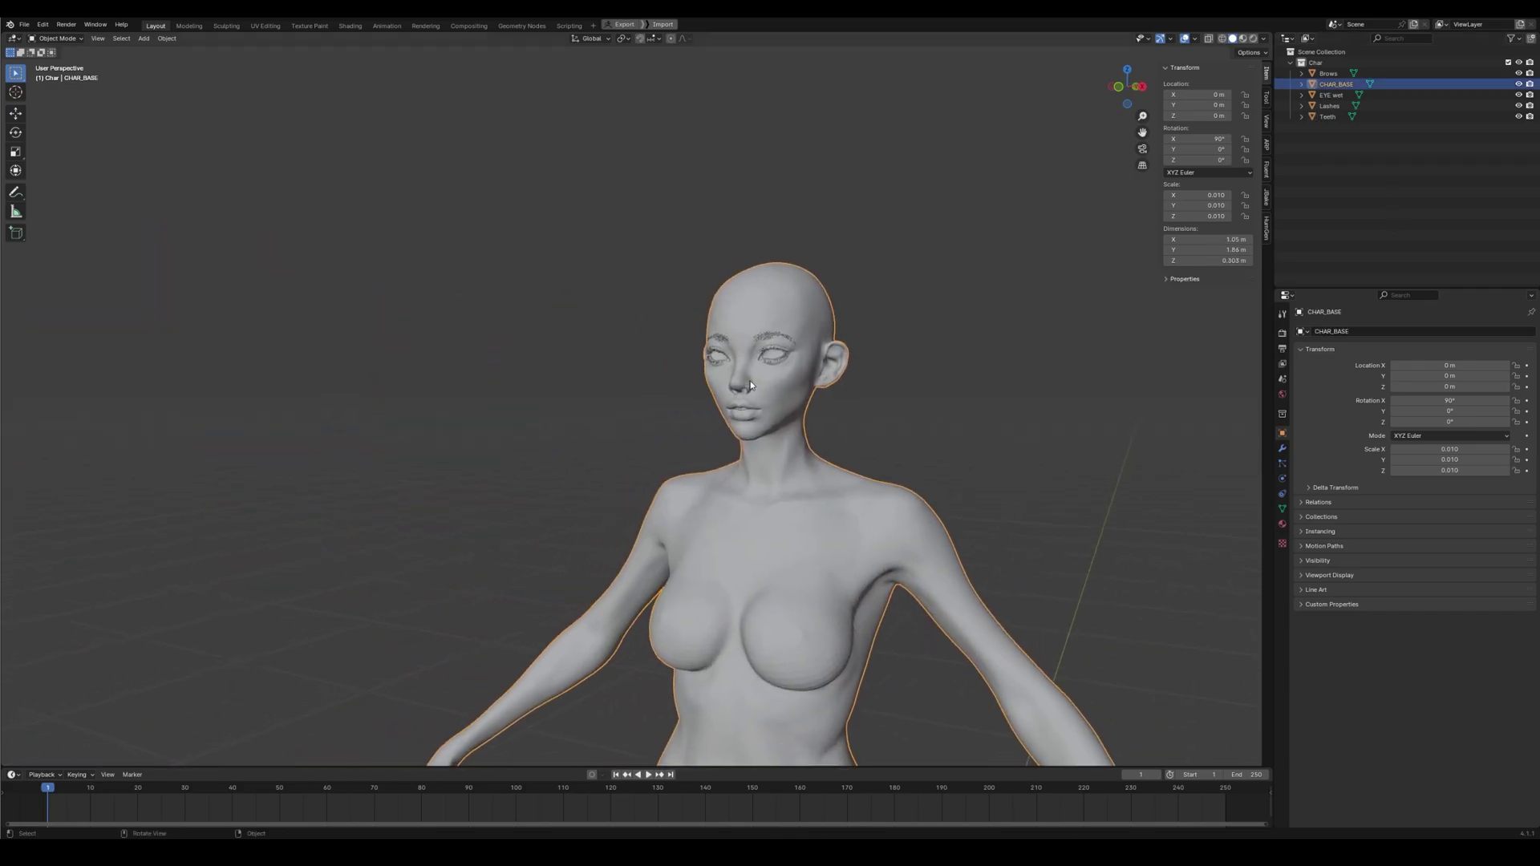
scroll(923, 335, up, 6)
middle_drag(922, 333, 758, 348)
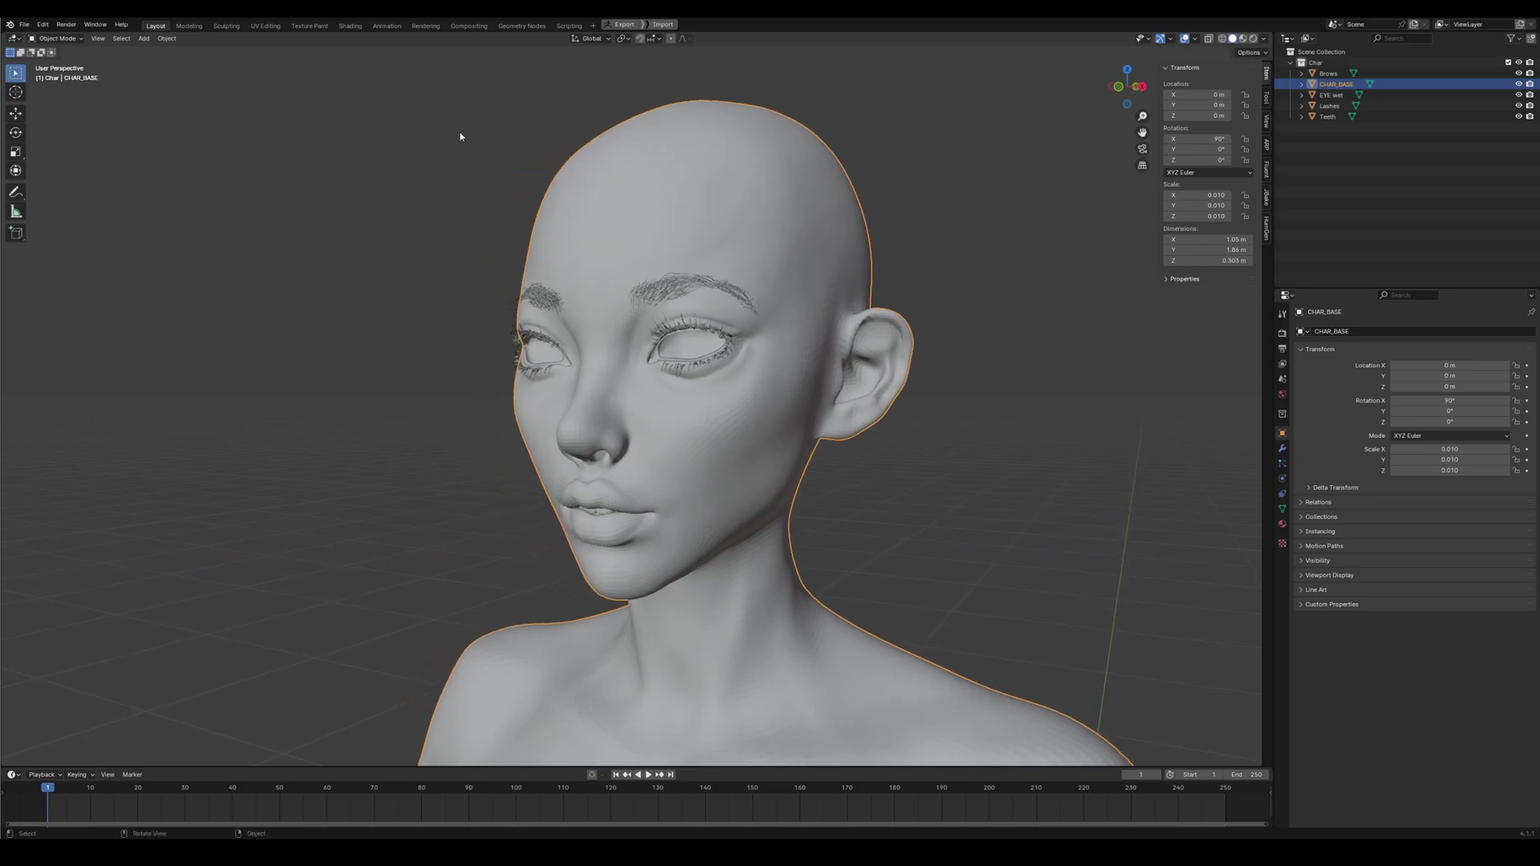
drag(1349, 138, 1327, 70)
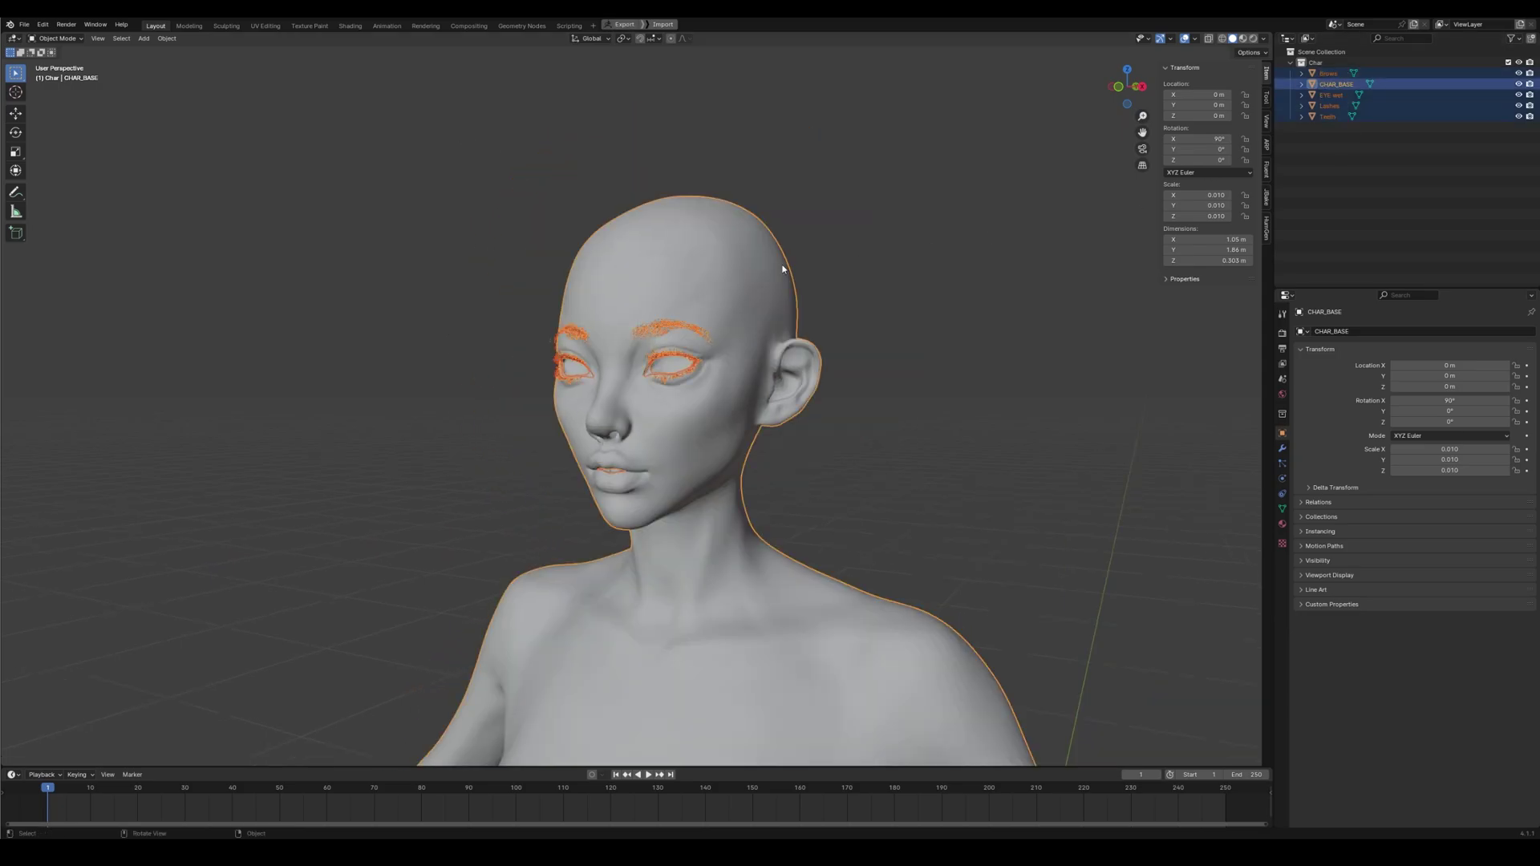
right_click(629, 303)
click(628, 305)
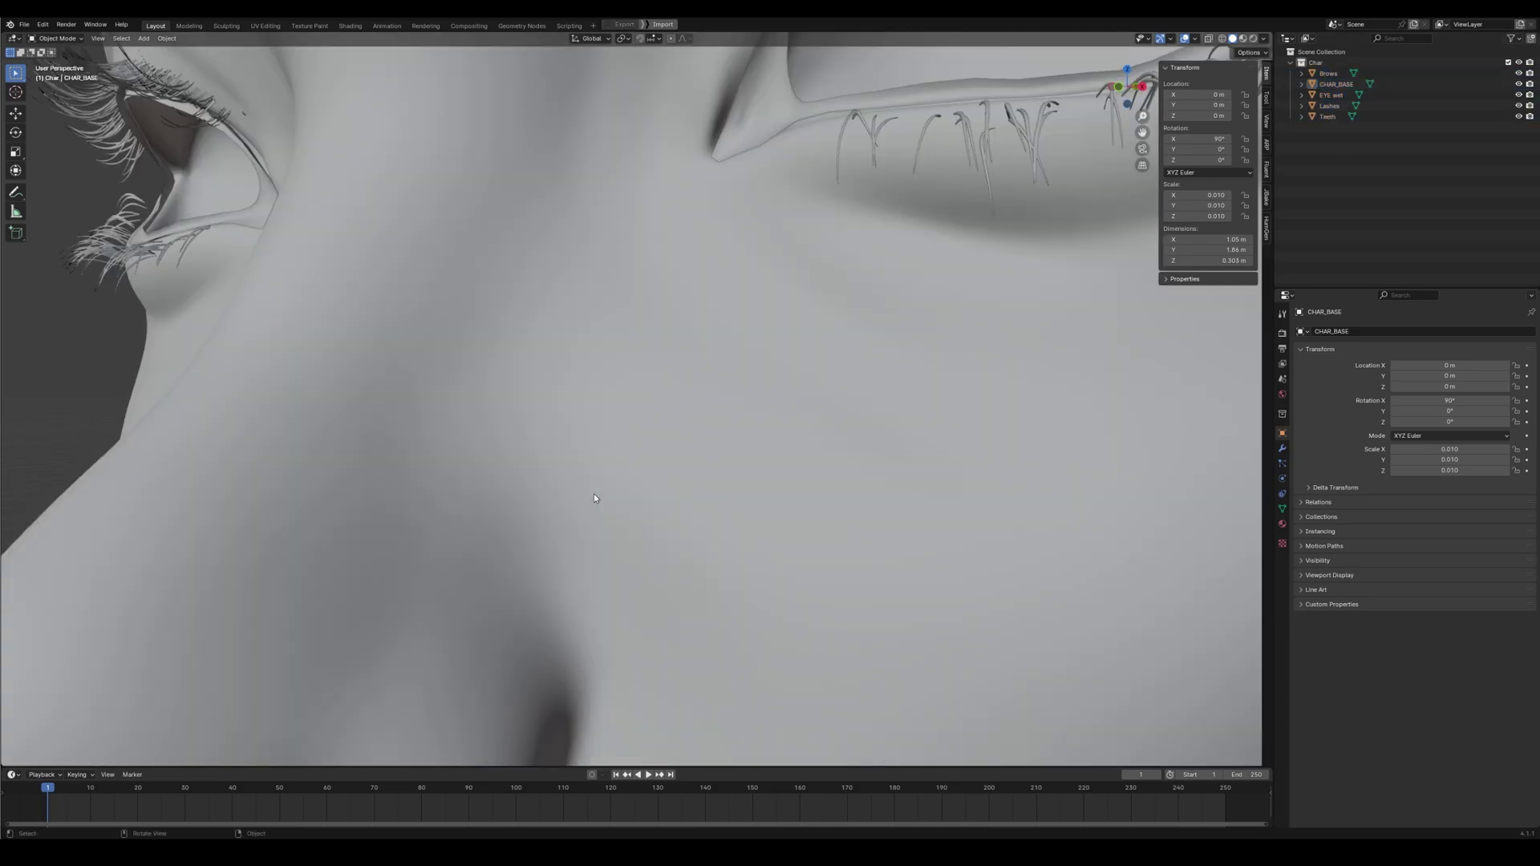
Name the second collection CAM
scroll(594, 498, down, 12)
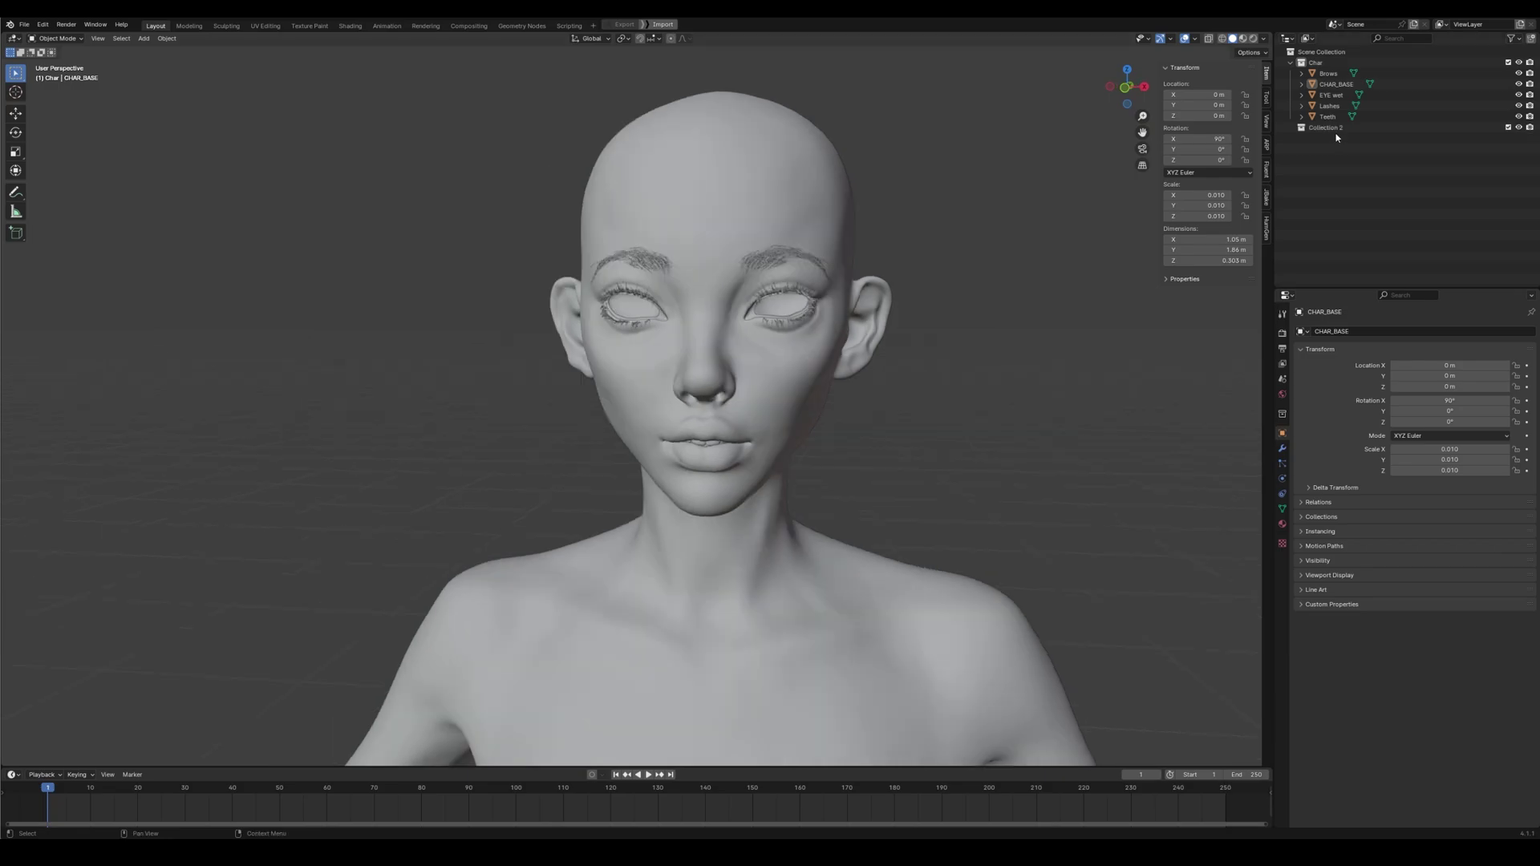
double_click(1332, 128)
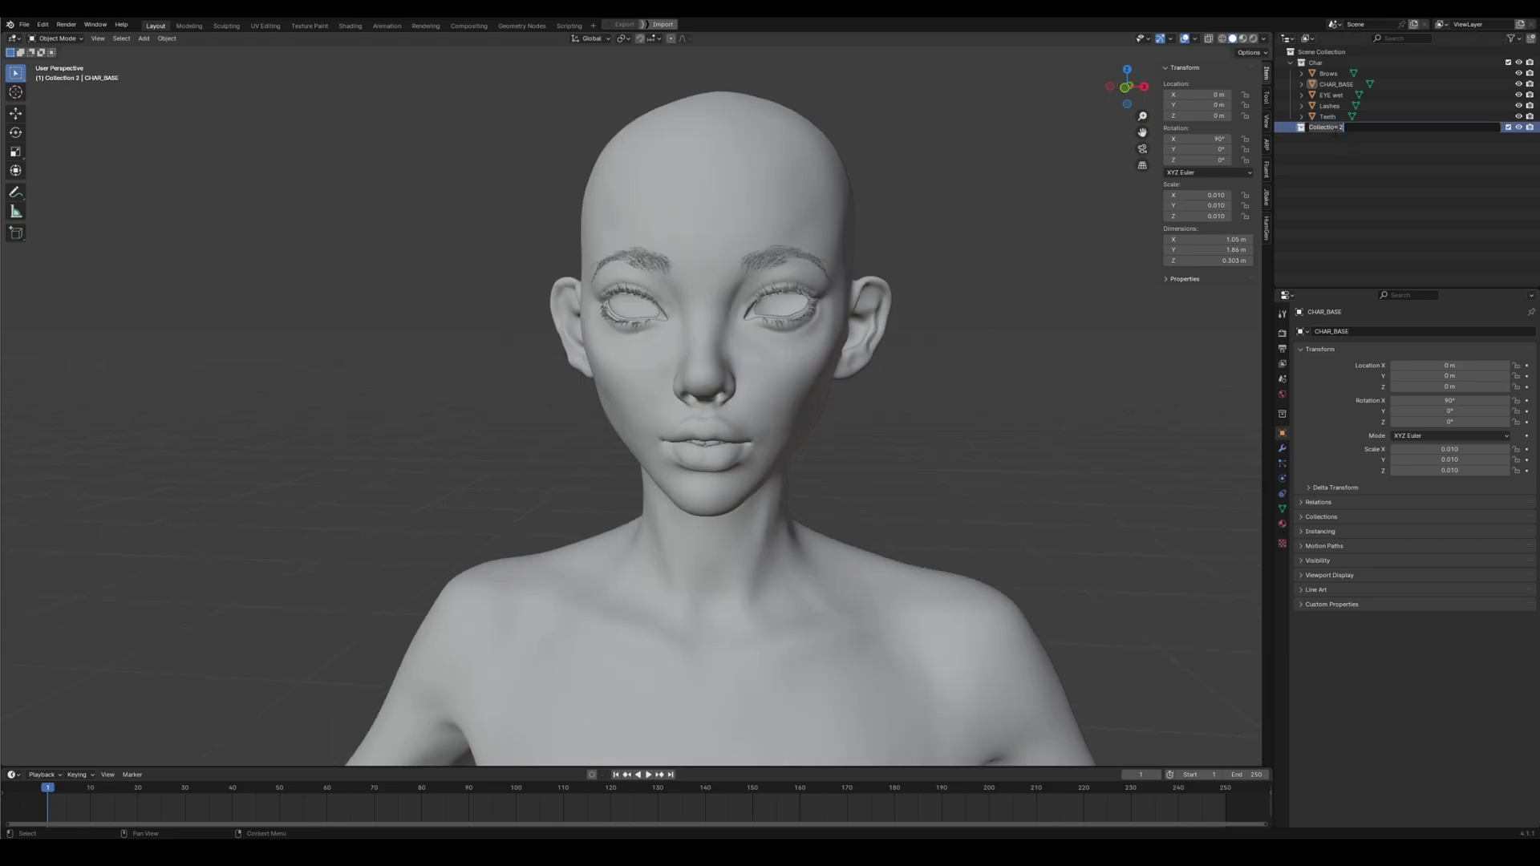
text(CAM)
key(Return)
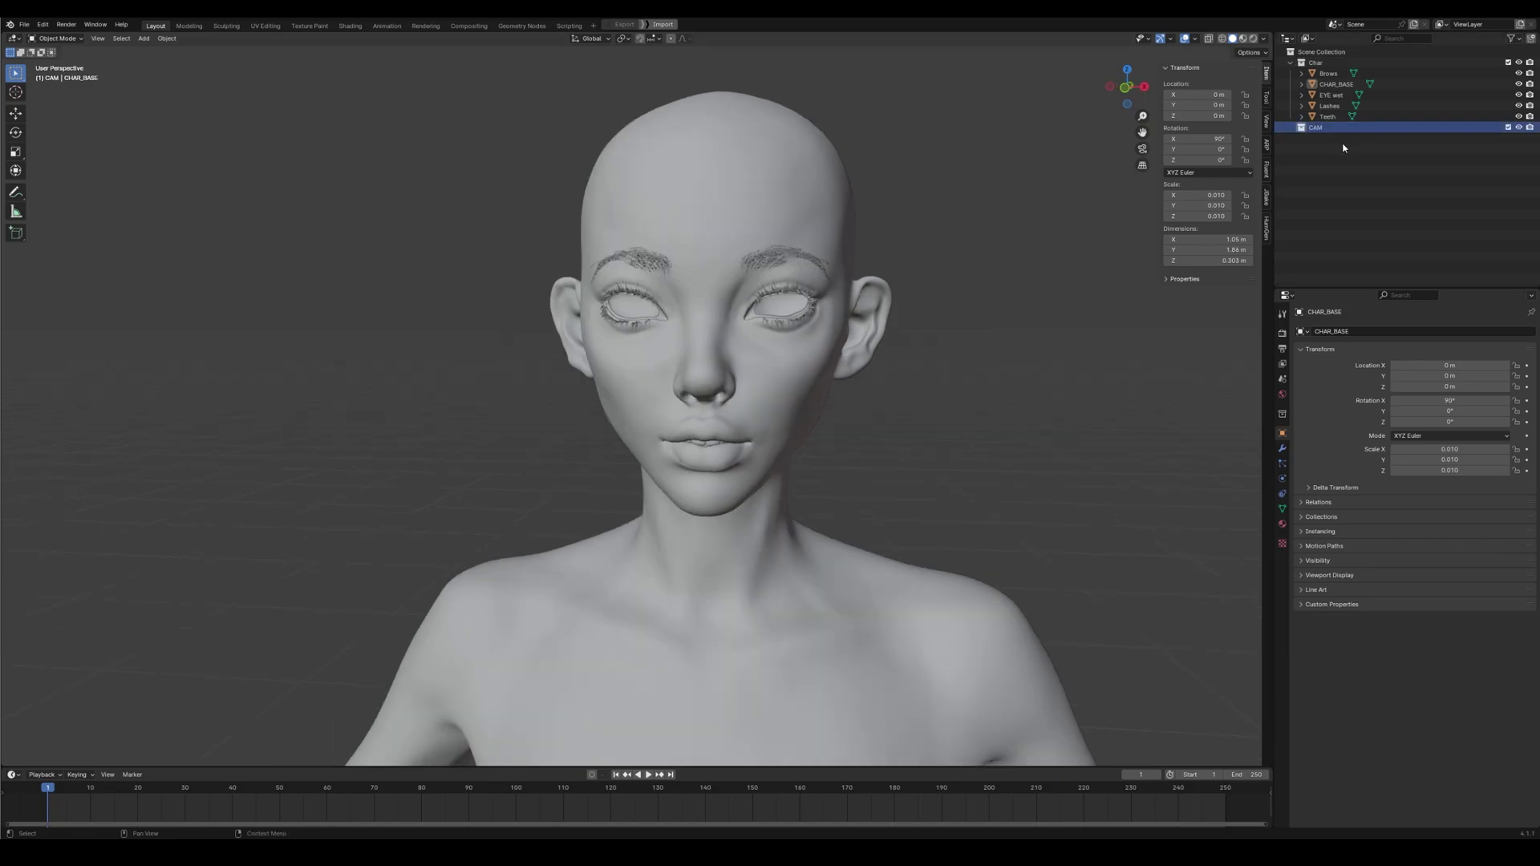
Add a camera to the CAM collection
key(shift+a)
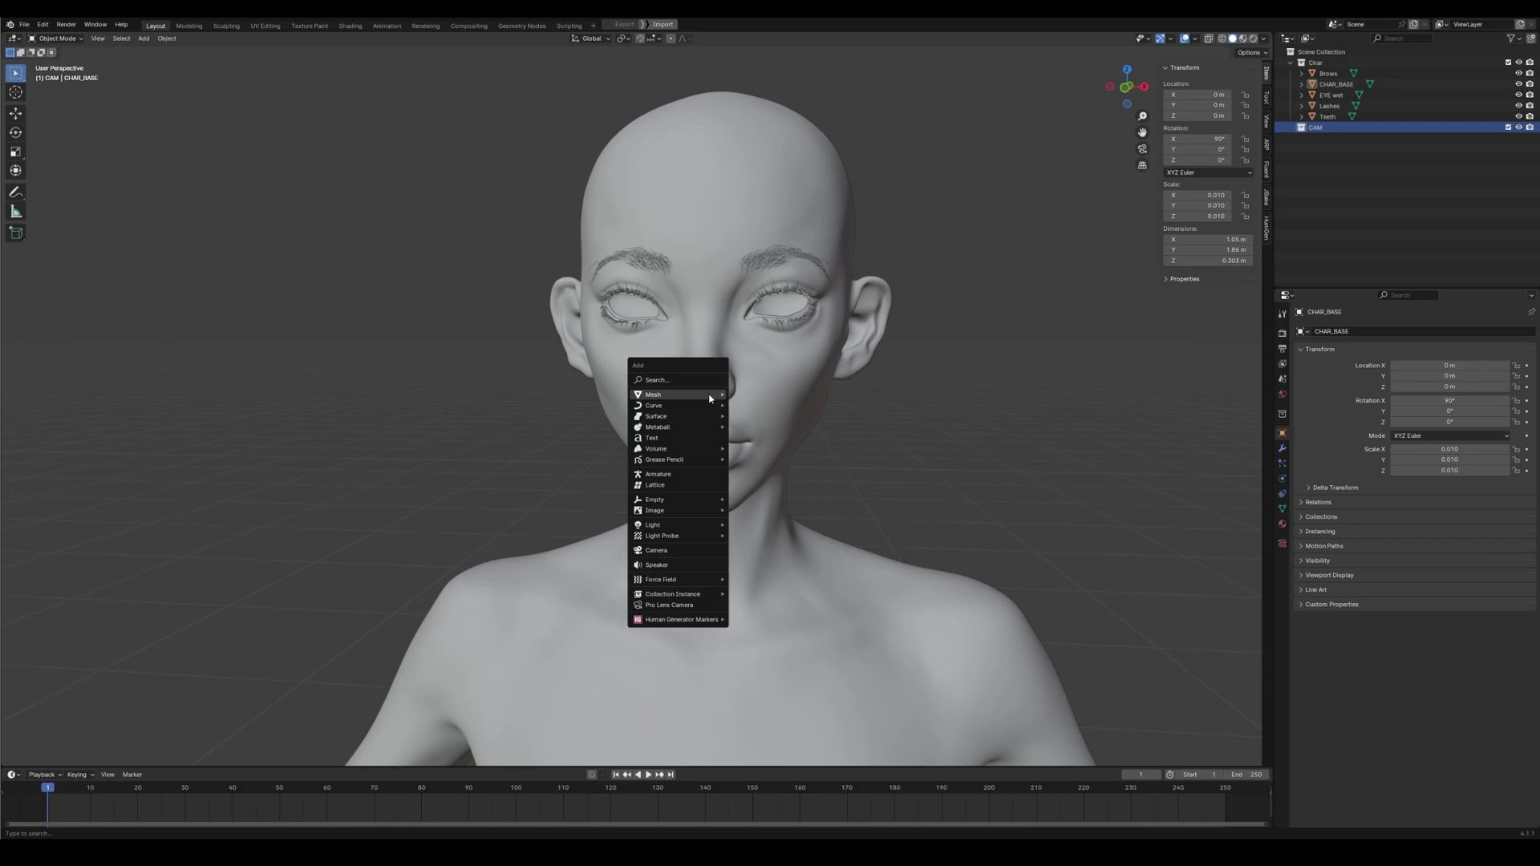
mouse_move(710, 398)
click(657, 550)
Set the render output resolution to 1080 px in X and 1920 px in Y
click(1283, 351)
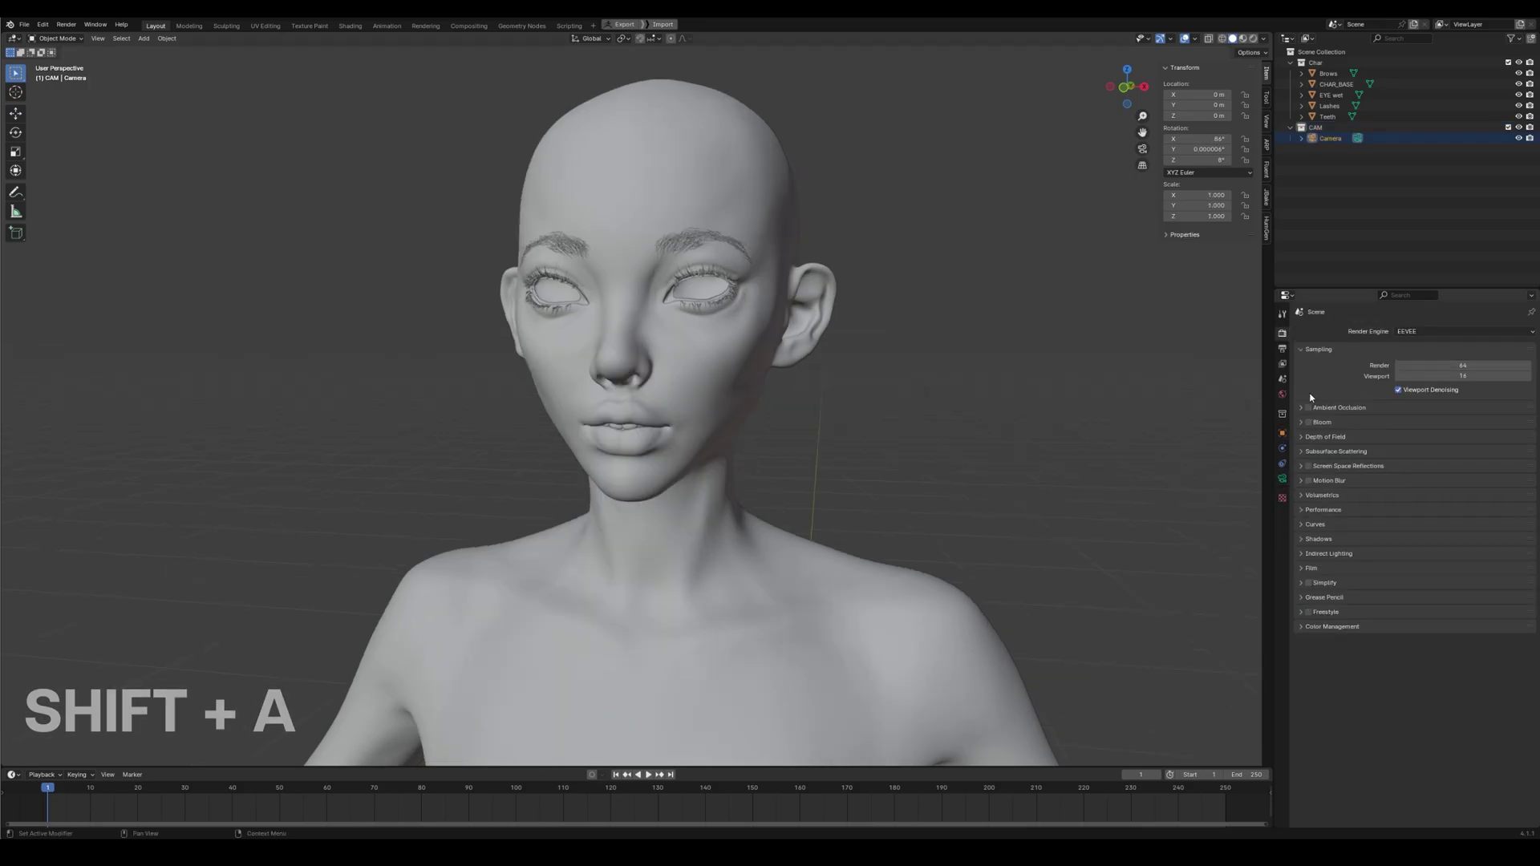
click(1426, 345)
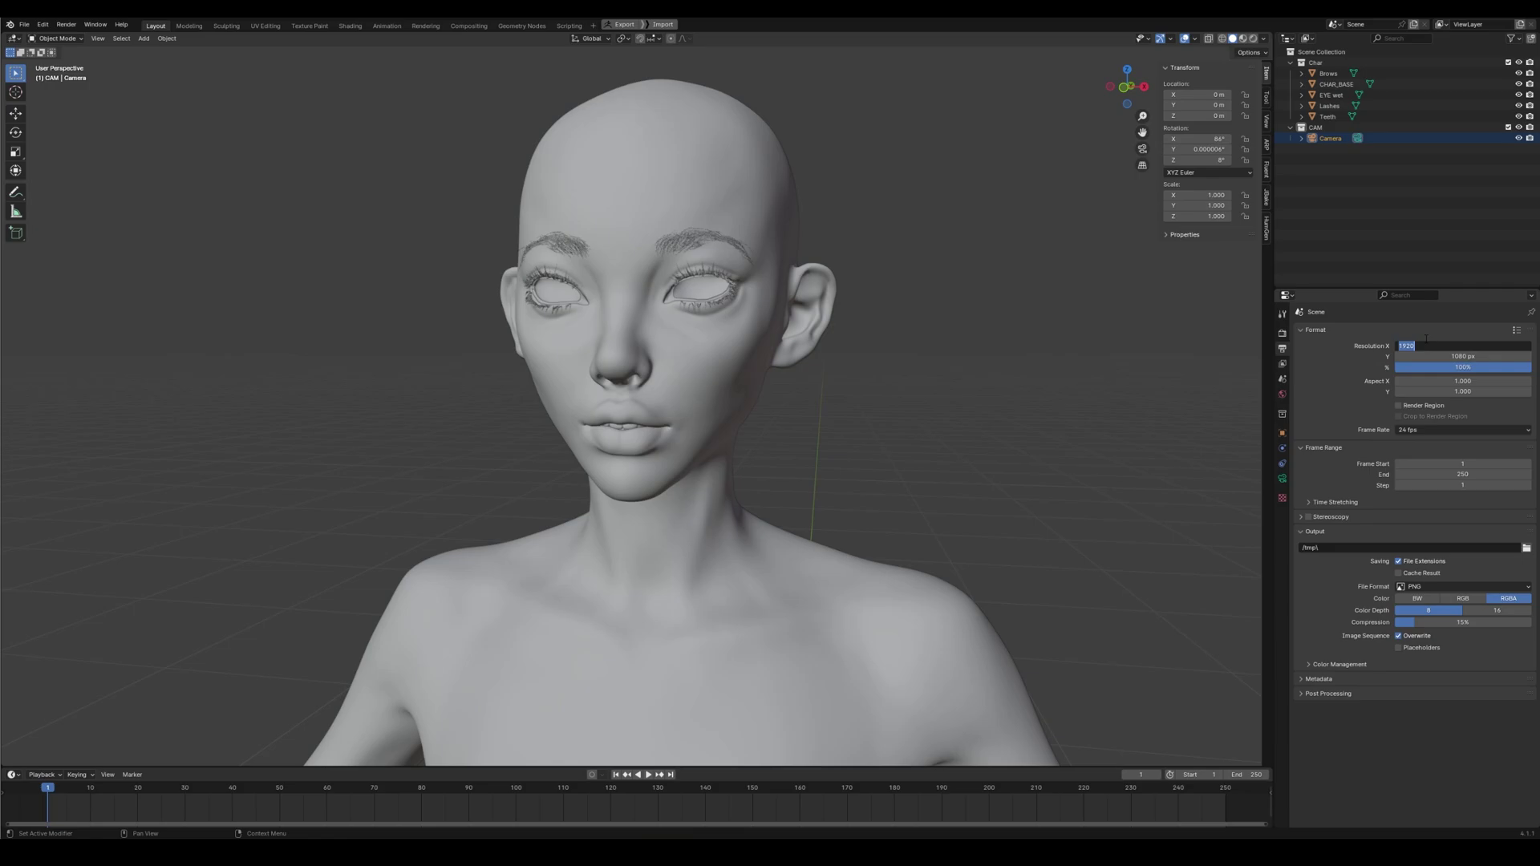
text(1080)
key(Tab)
text(1920)
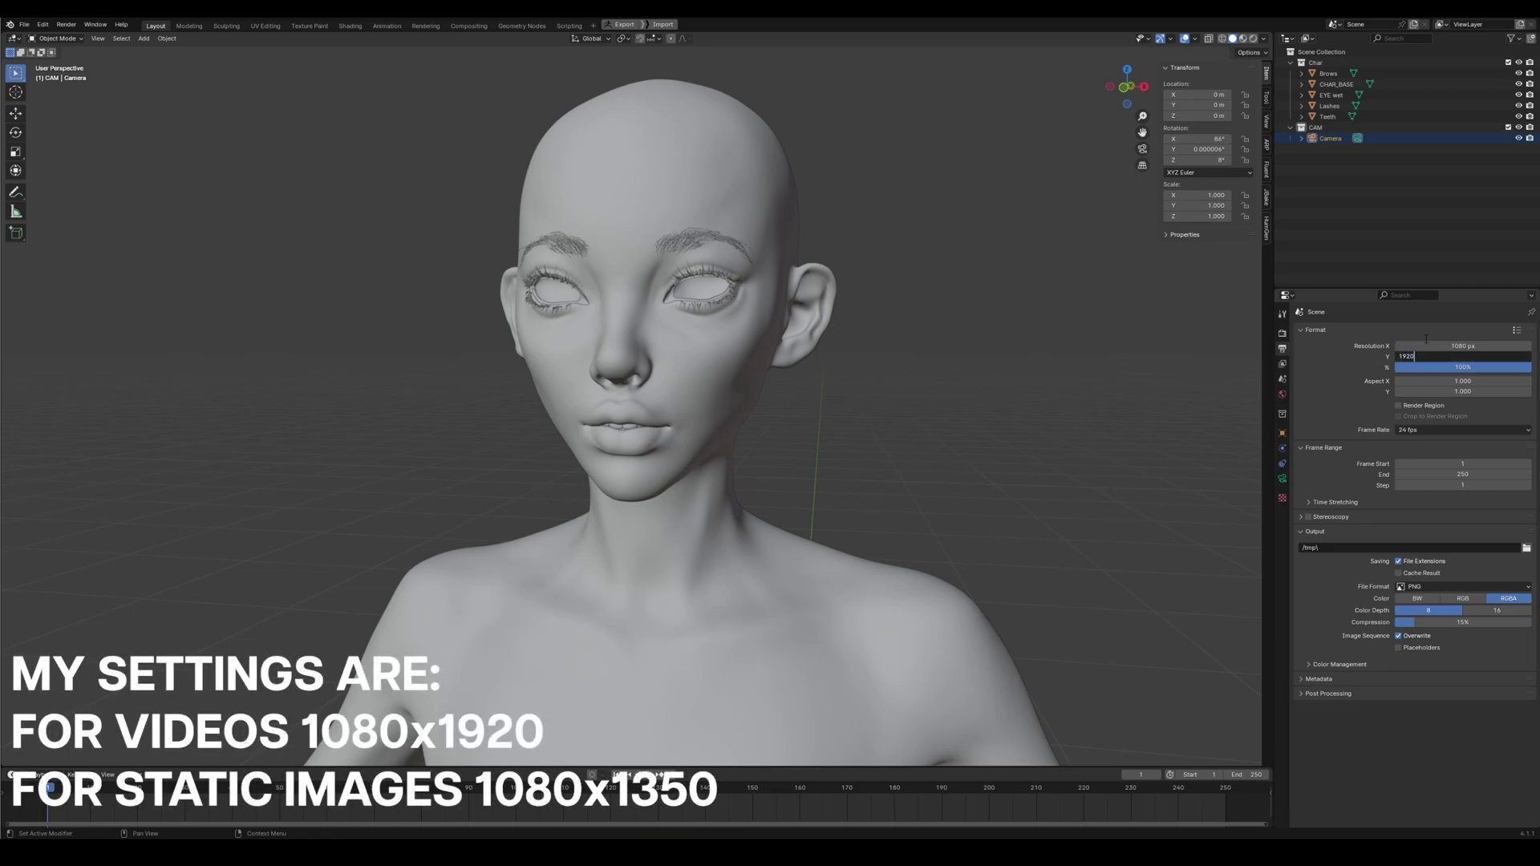
key(Return)
Look through the camera and lock the camera to the view
key(KP_0)
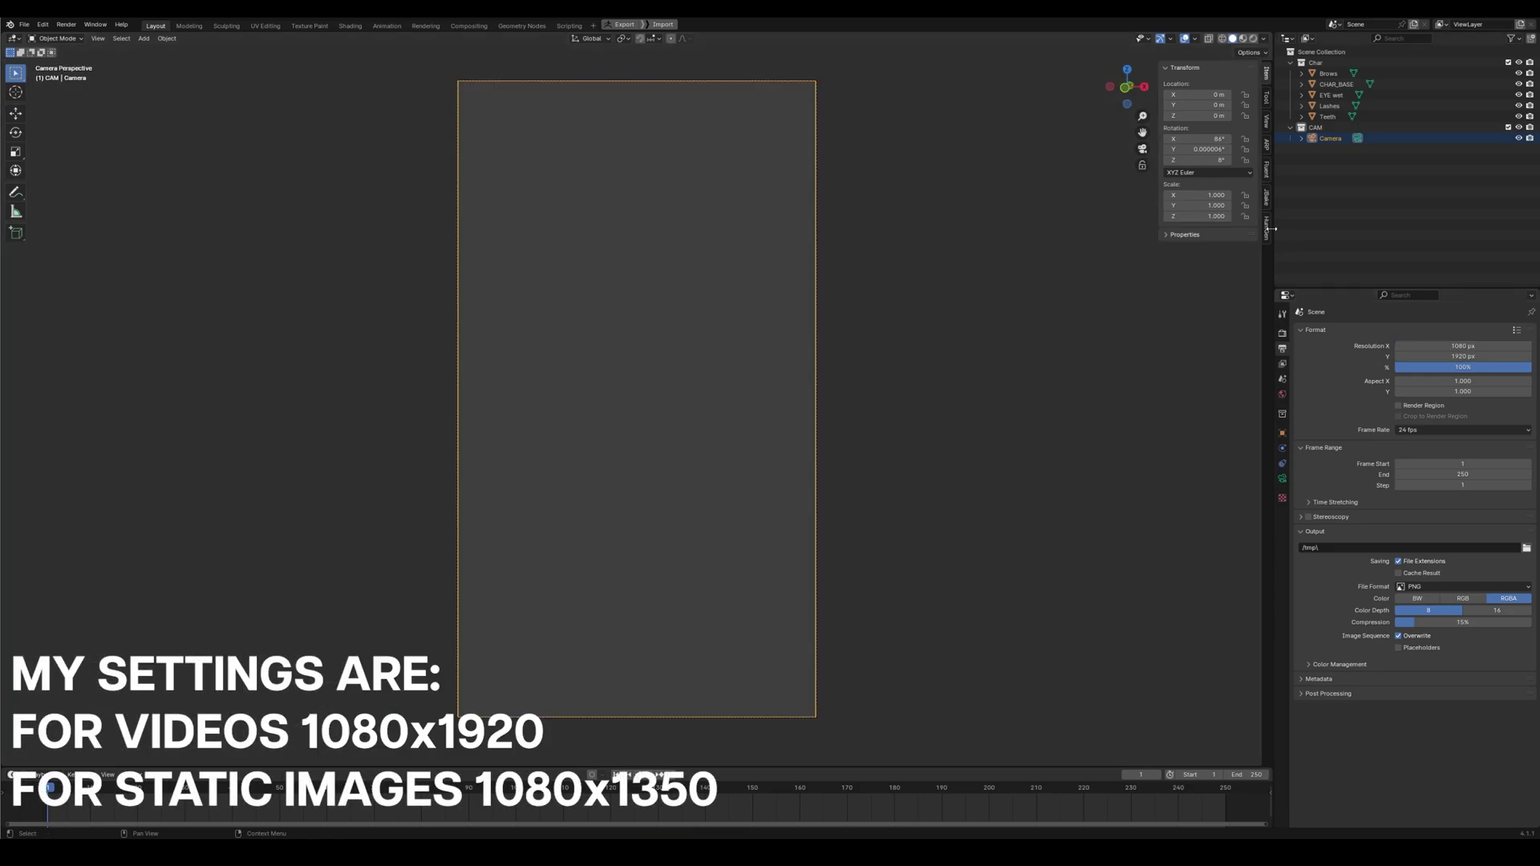
click(1268, 123)
click(1206, 202)
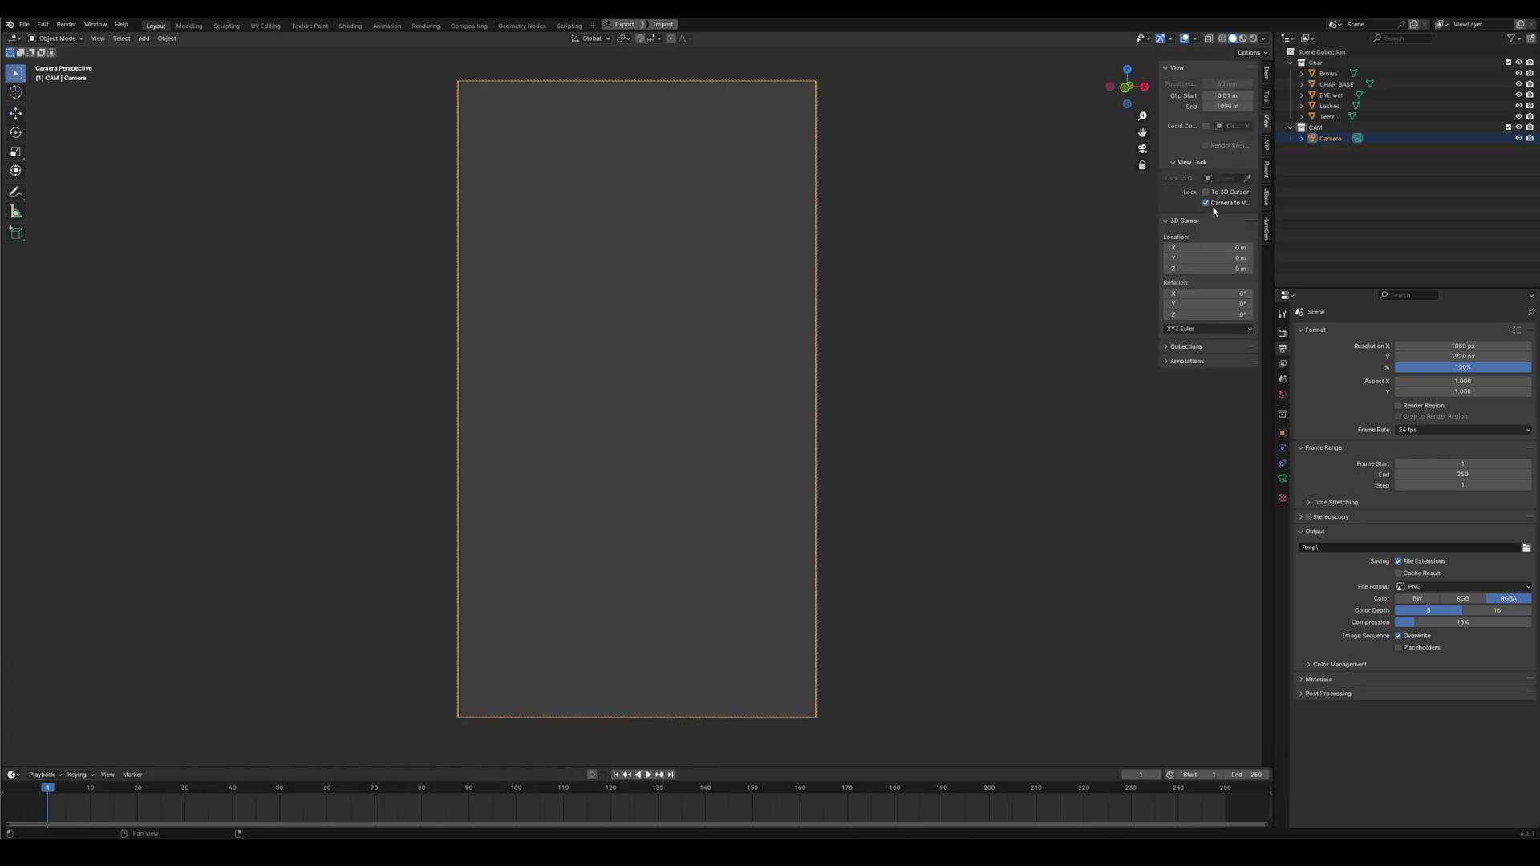
Position the camera so the character's head and upper chest fill the portrait frame
scroll(612, 304, down, 5)
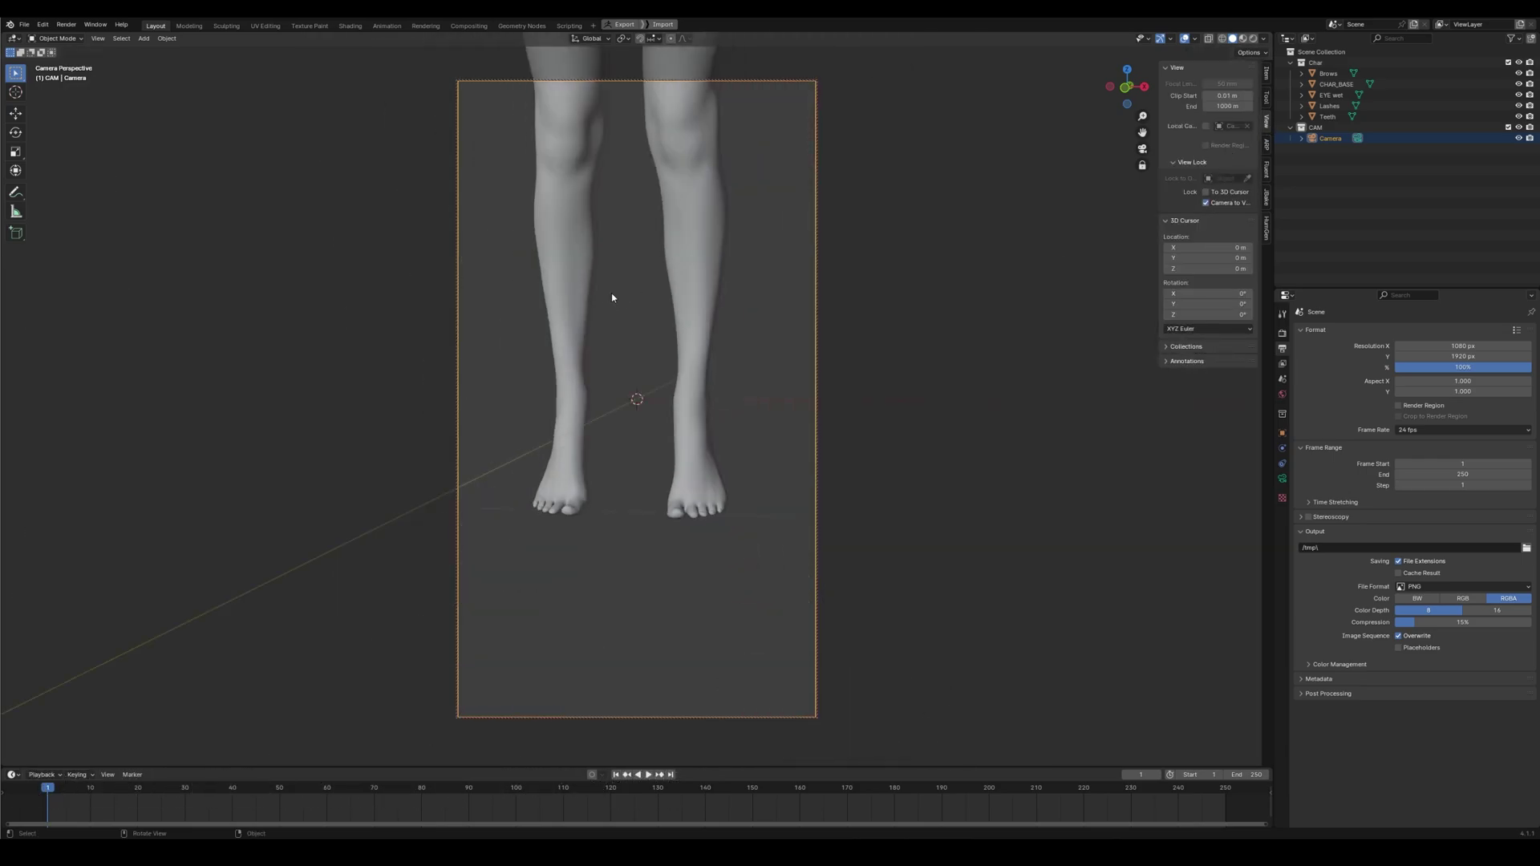
middle_drag(612, 297, 642, 313)
key(shift+a)
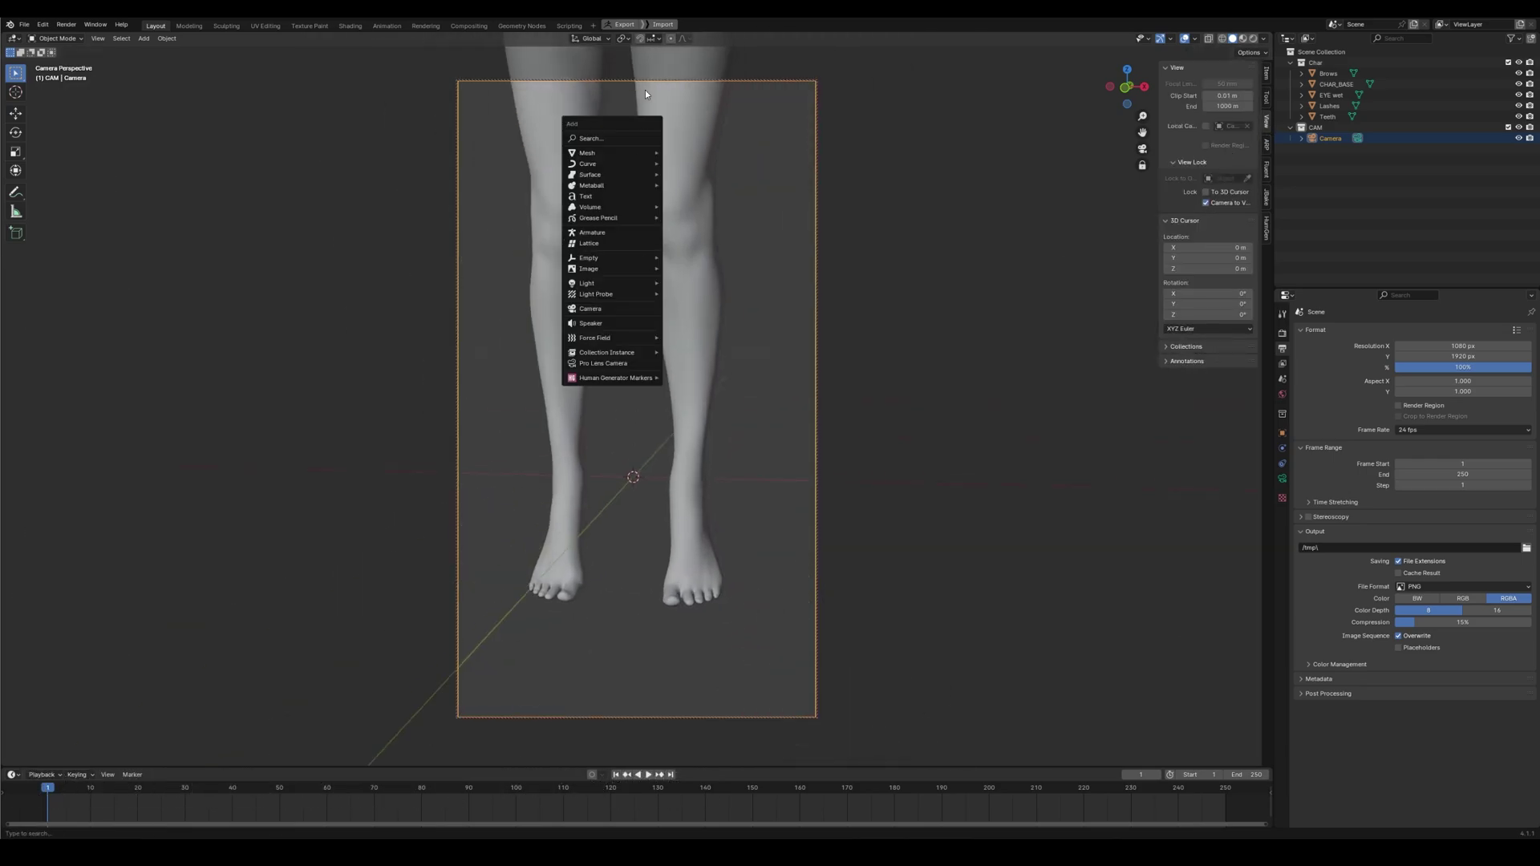
shift+middle_drag(645, 90, 674, 437)
scroll(580, 452, up, 2)
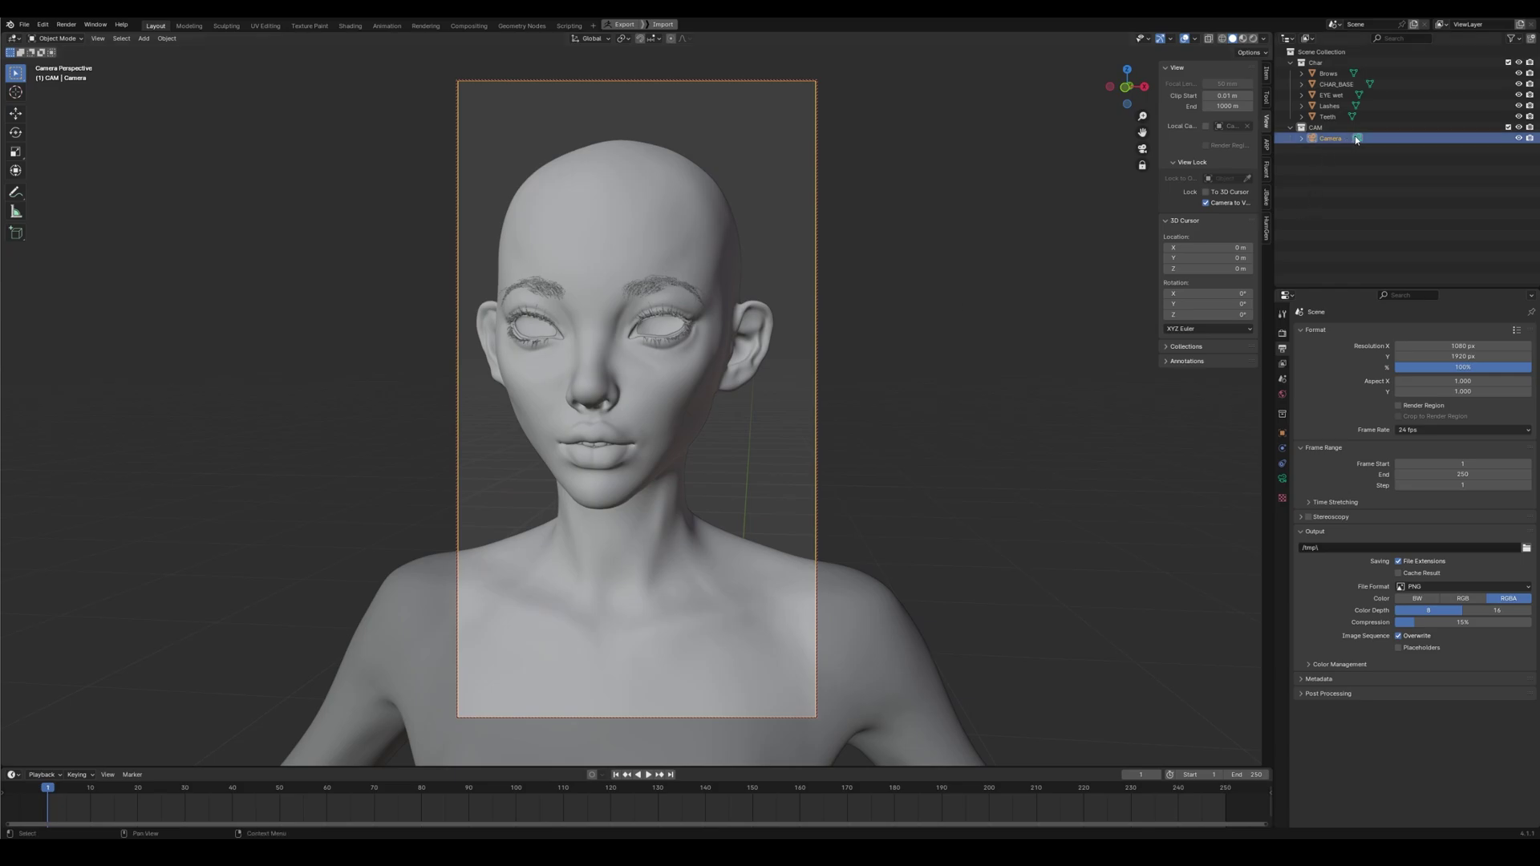
Set the camera's focal length to 100 mm and move it back to reframe the head from the front
click(1356, 139)
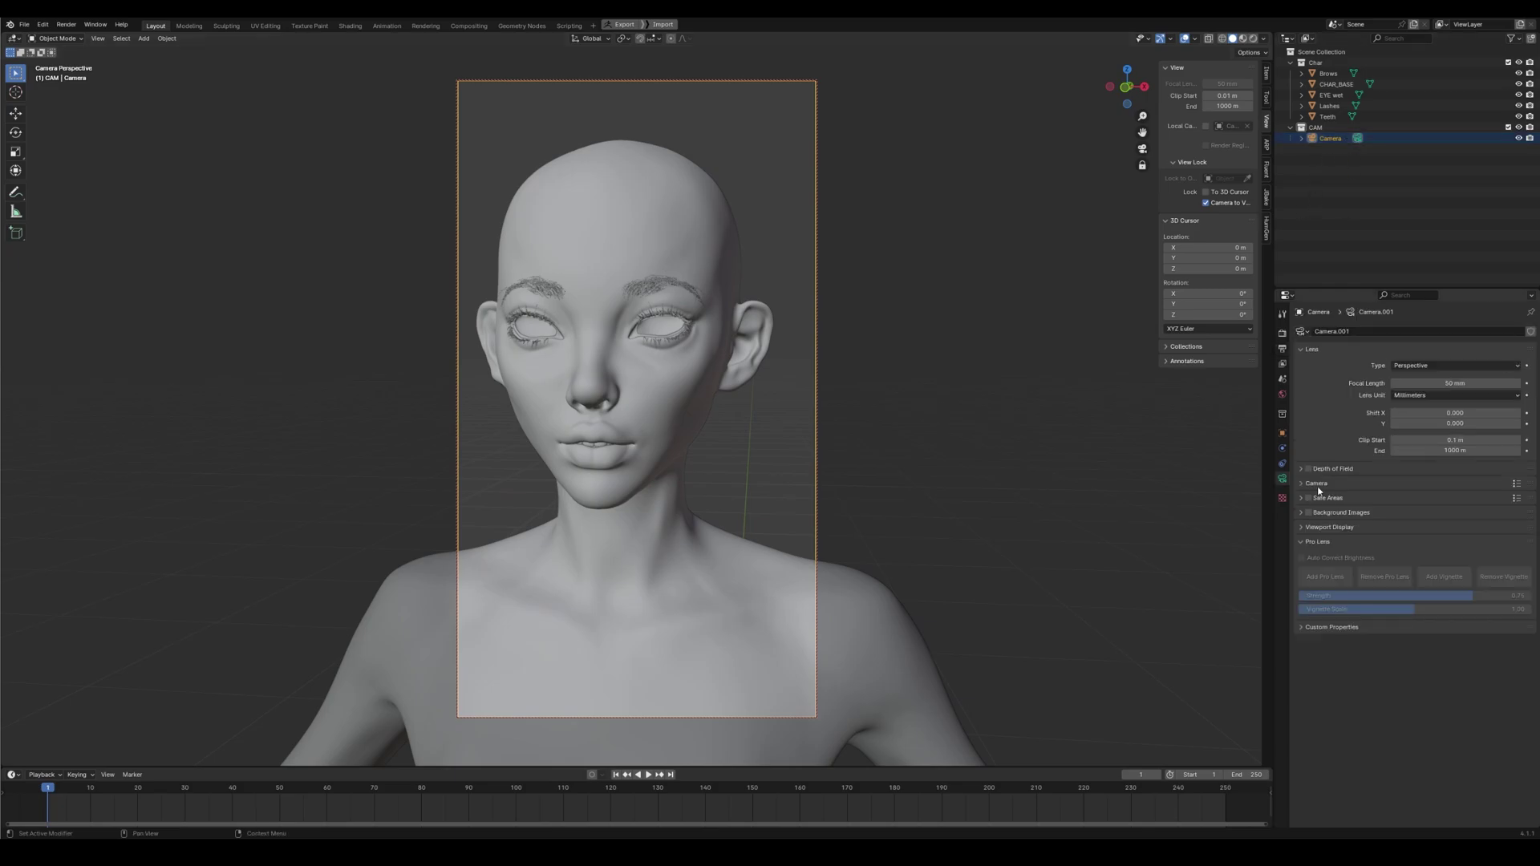
click(1453, 383)
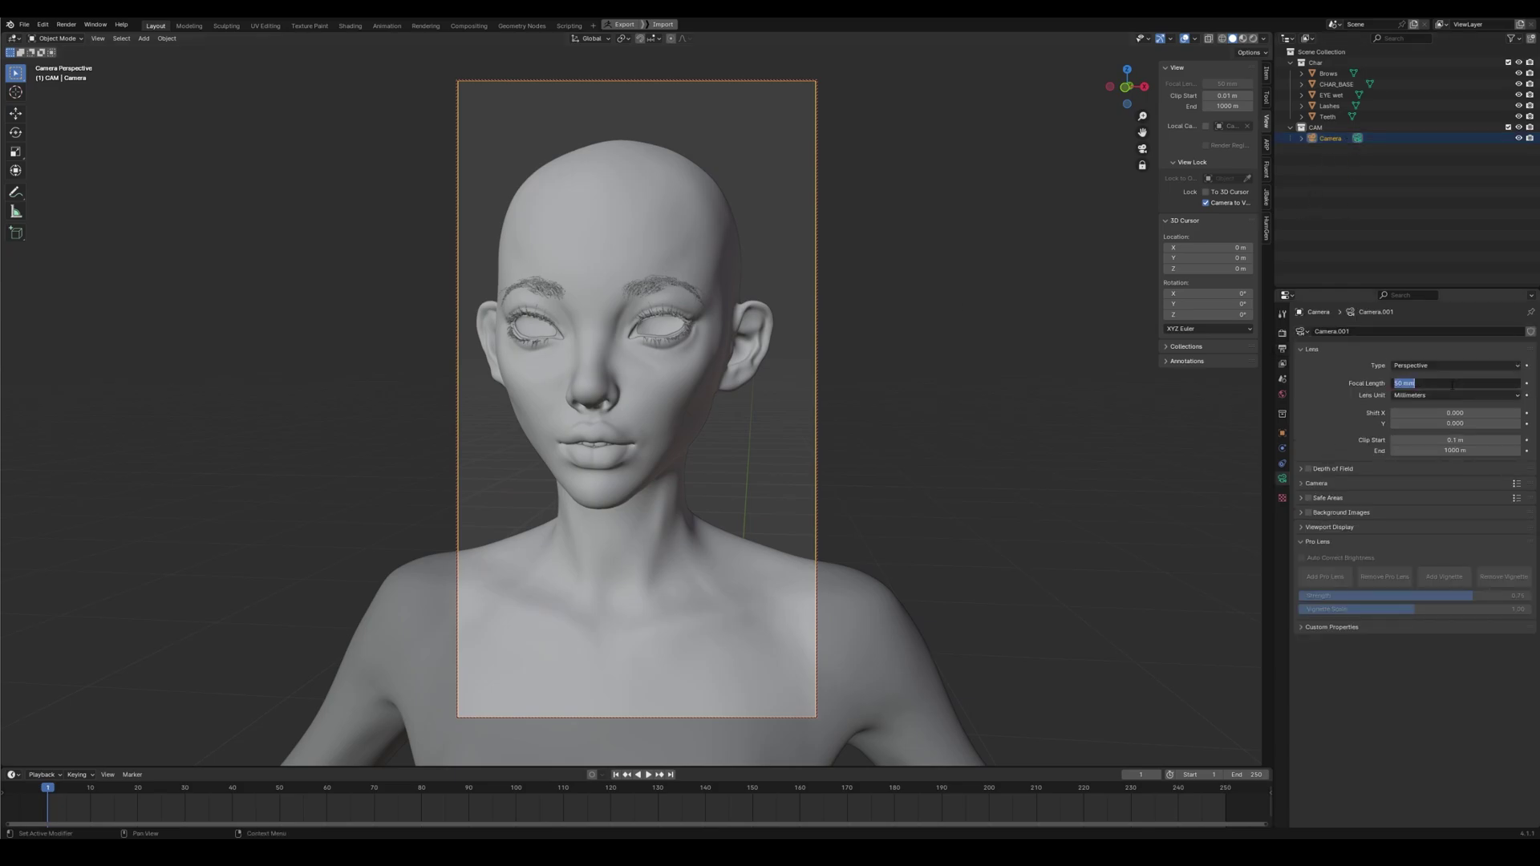
text(100)
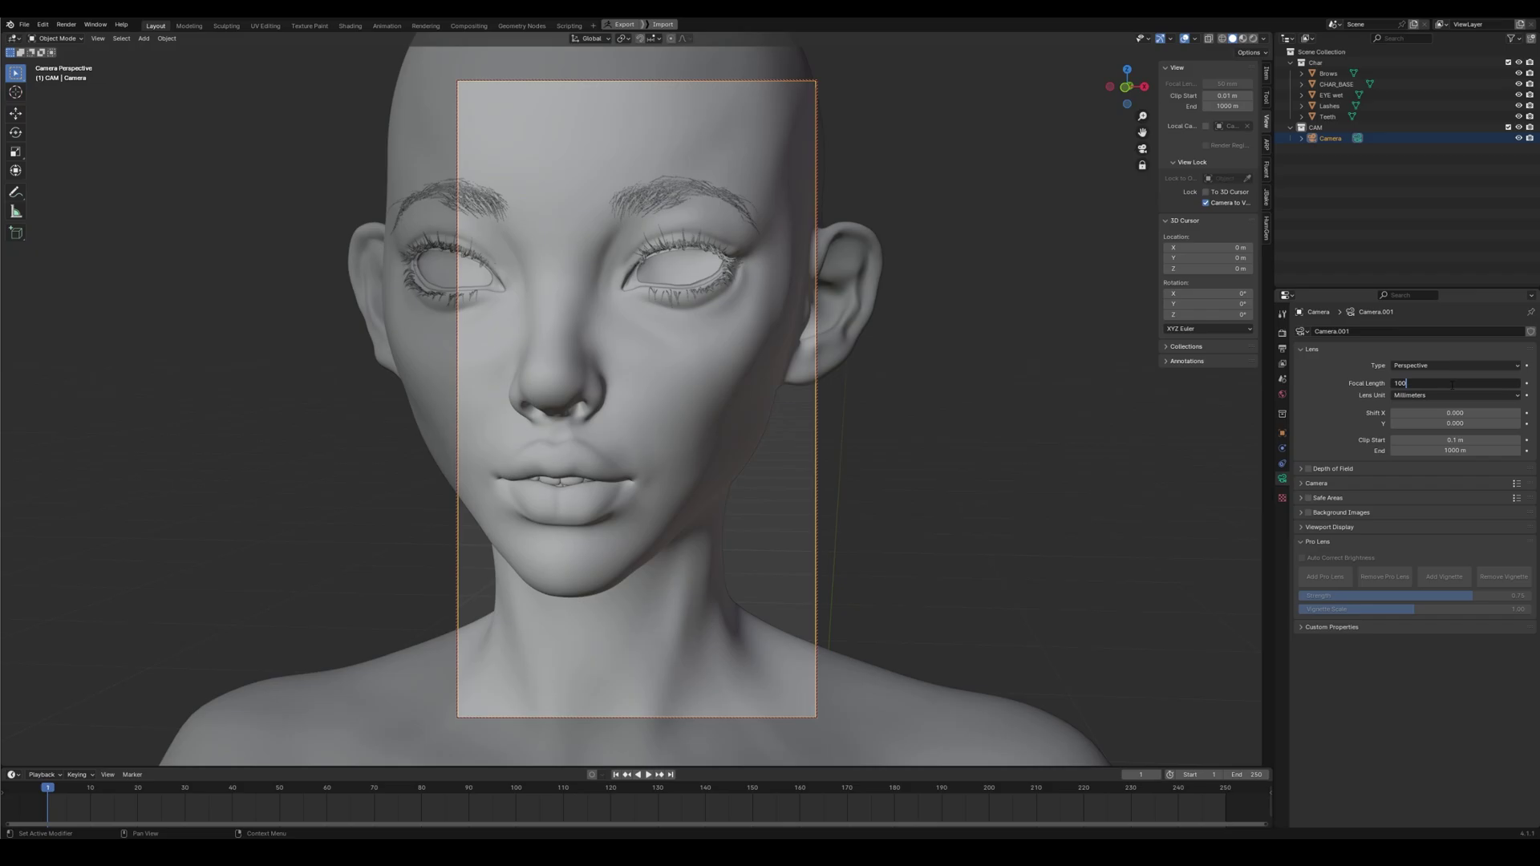
key(Return)
scroll(682, 413, down, 3)
mouse_move(642, 417)
middle_down()
mouse_move(701, 420)
mouse_move(696, 399)
mouse_move(665, 402)
middle_up()
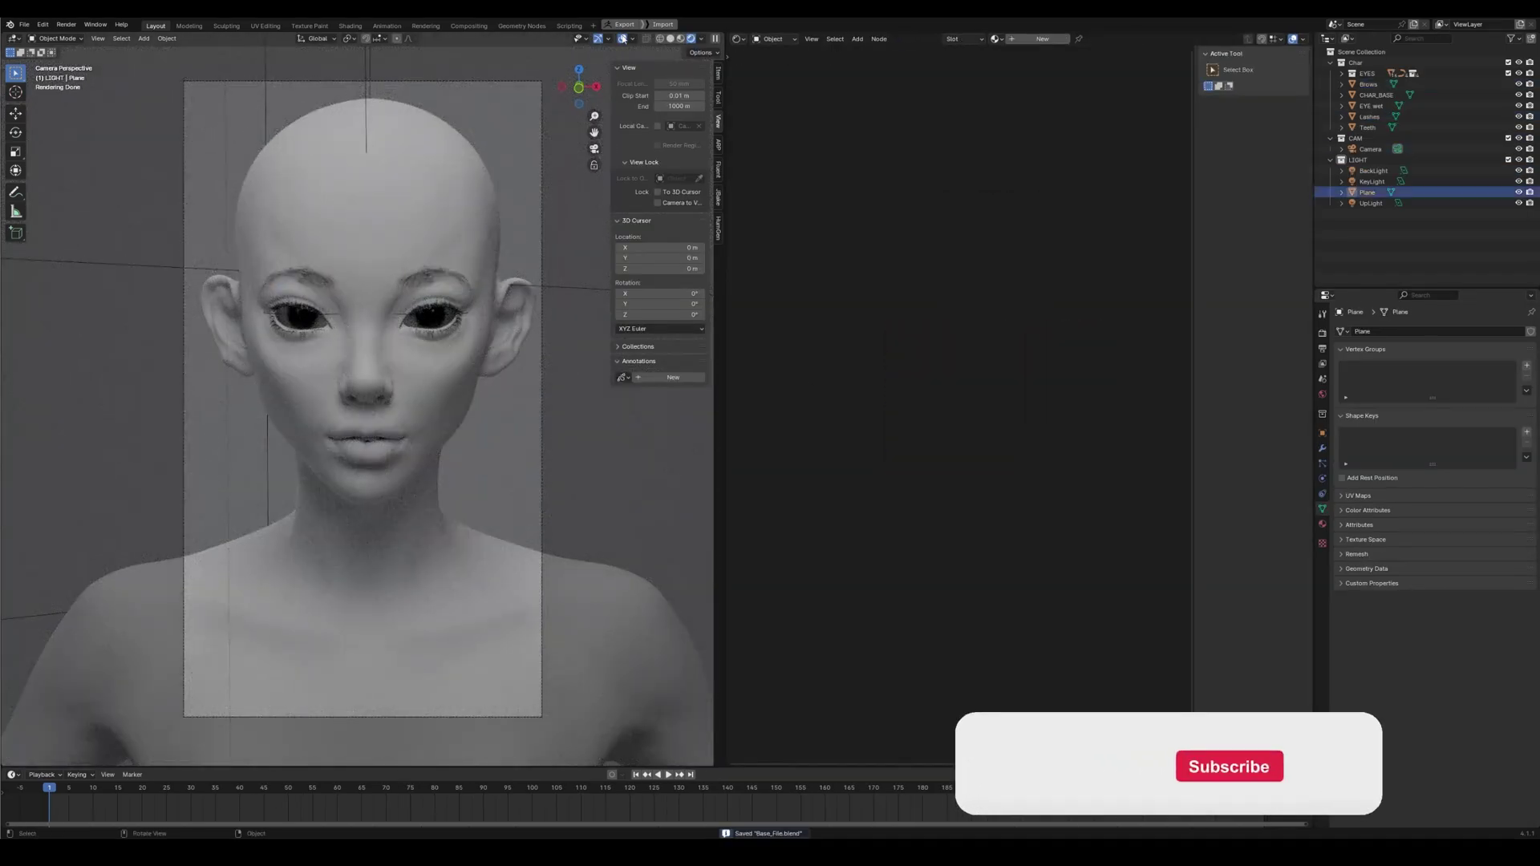
Add the DEL_V2_BODY_Normal.1001.png image texture to the Face material and arrange it below the albedo texture node
drag(915, 388, 962, 370)
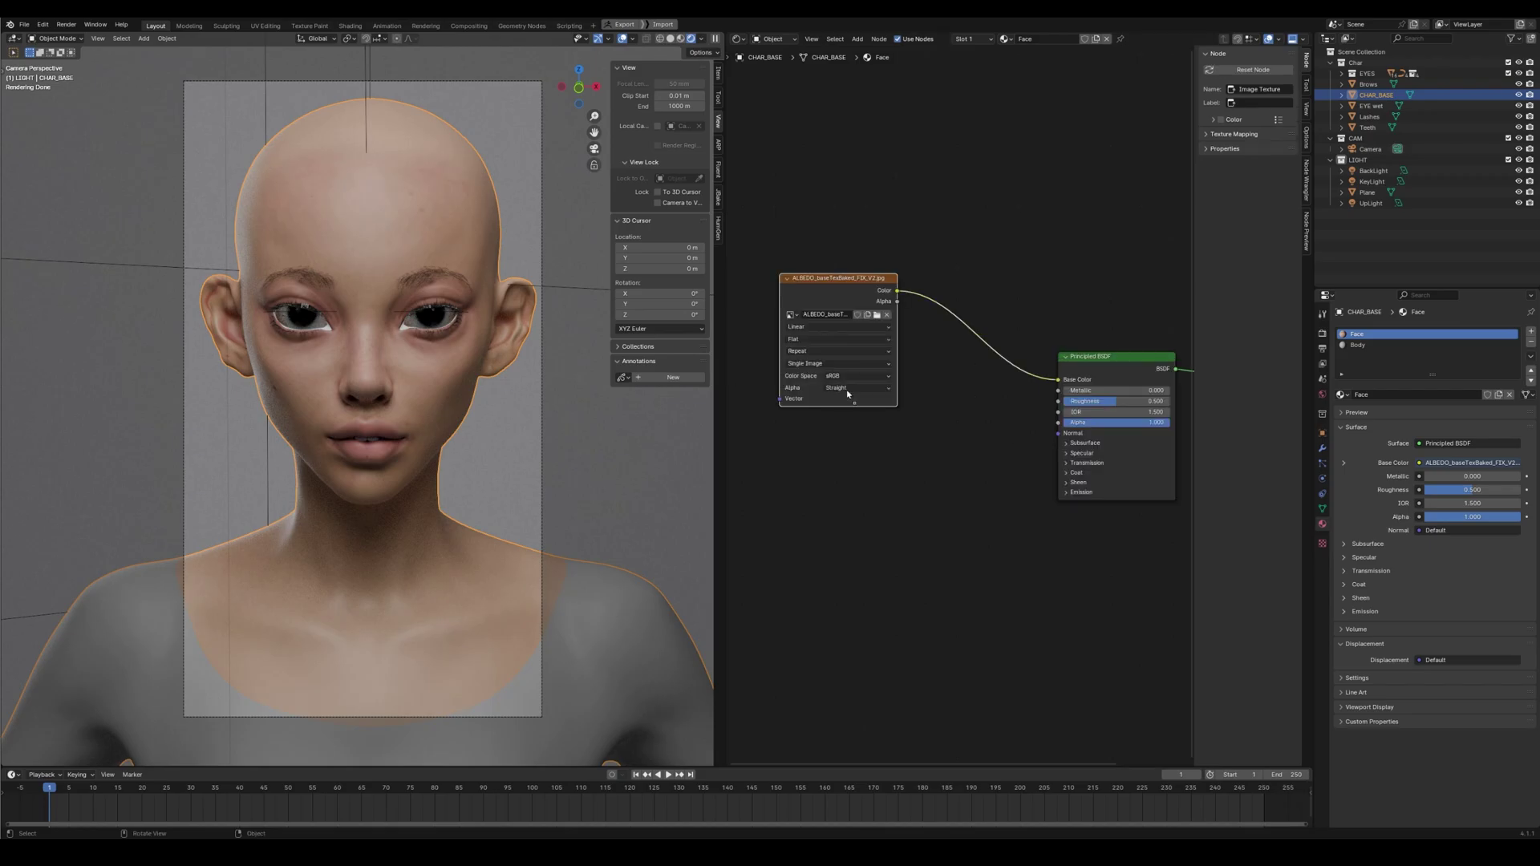
drag(848, 391, 852, 525)
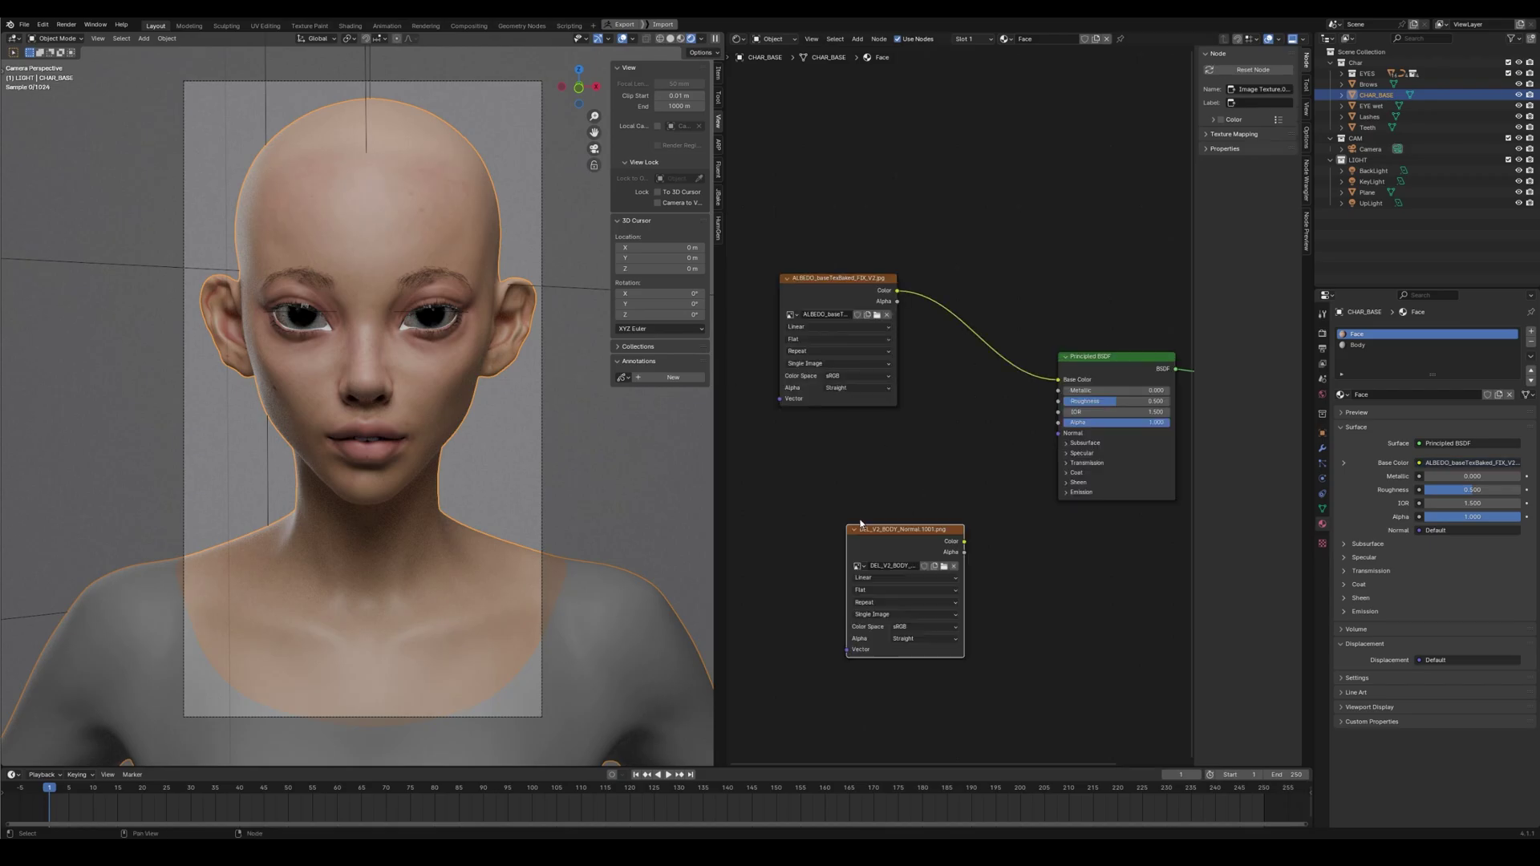
click(922, 488)
click(885, 545)
click(851, 499)
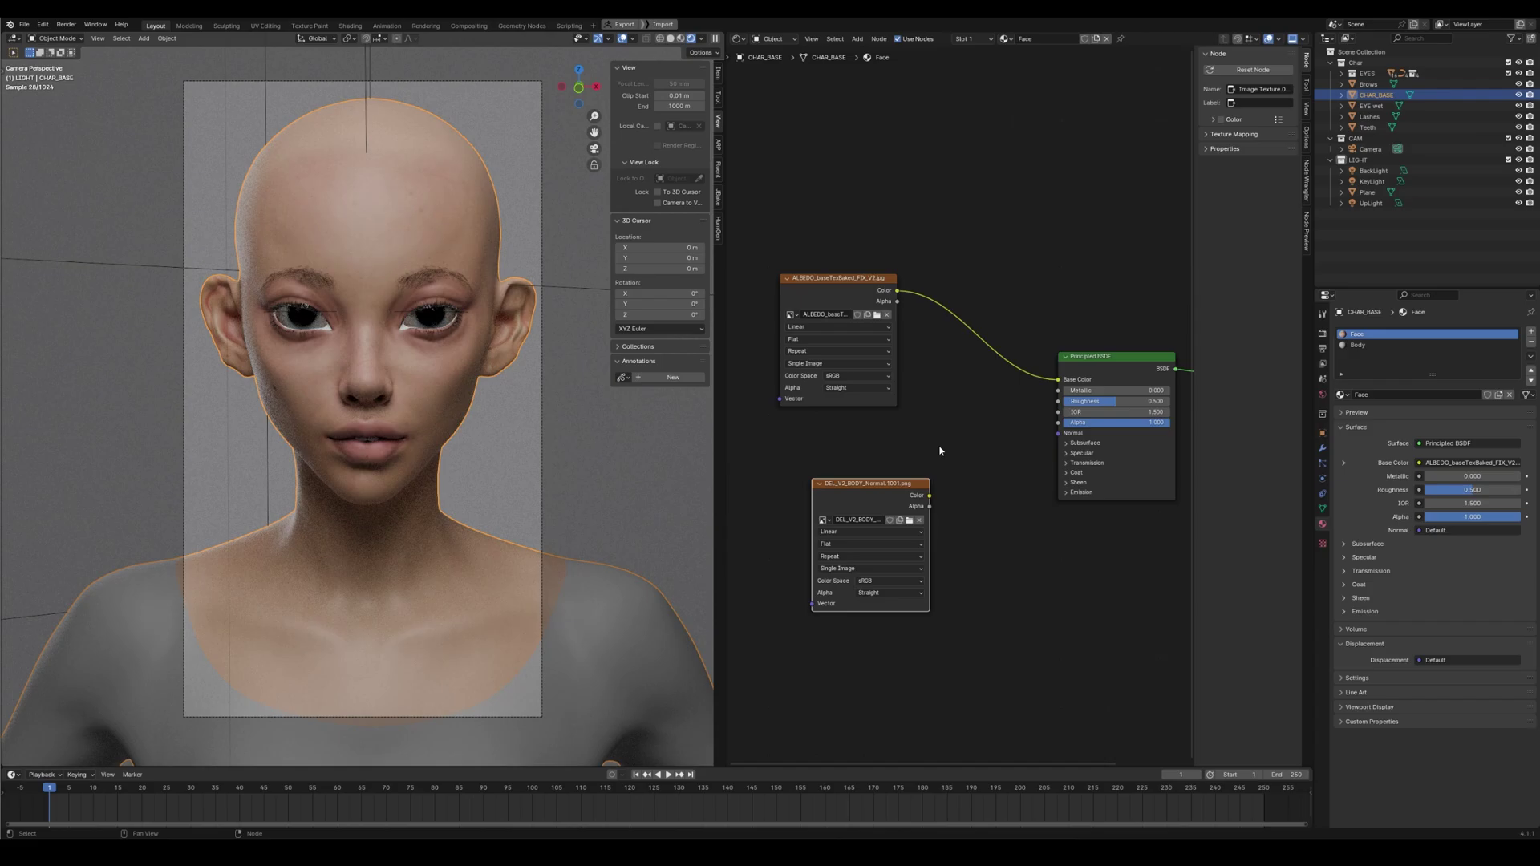
drag(878, 279, 885, 279)
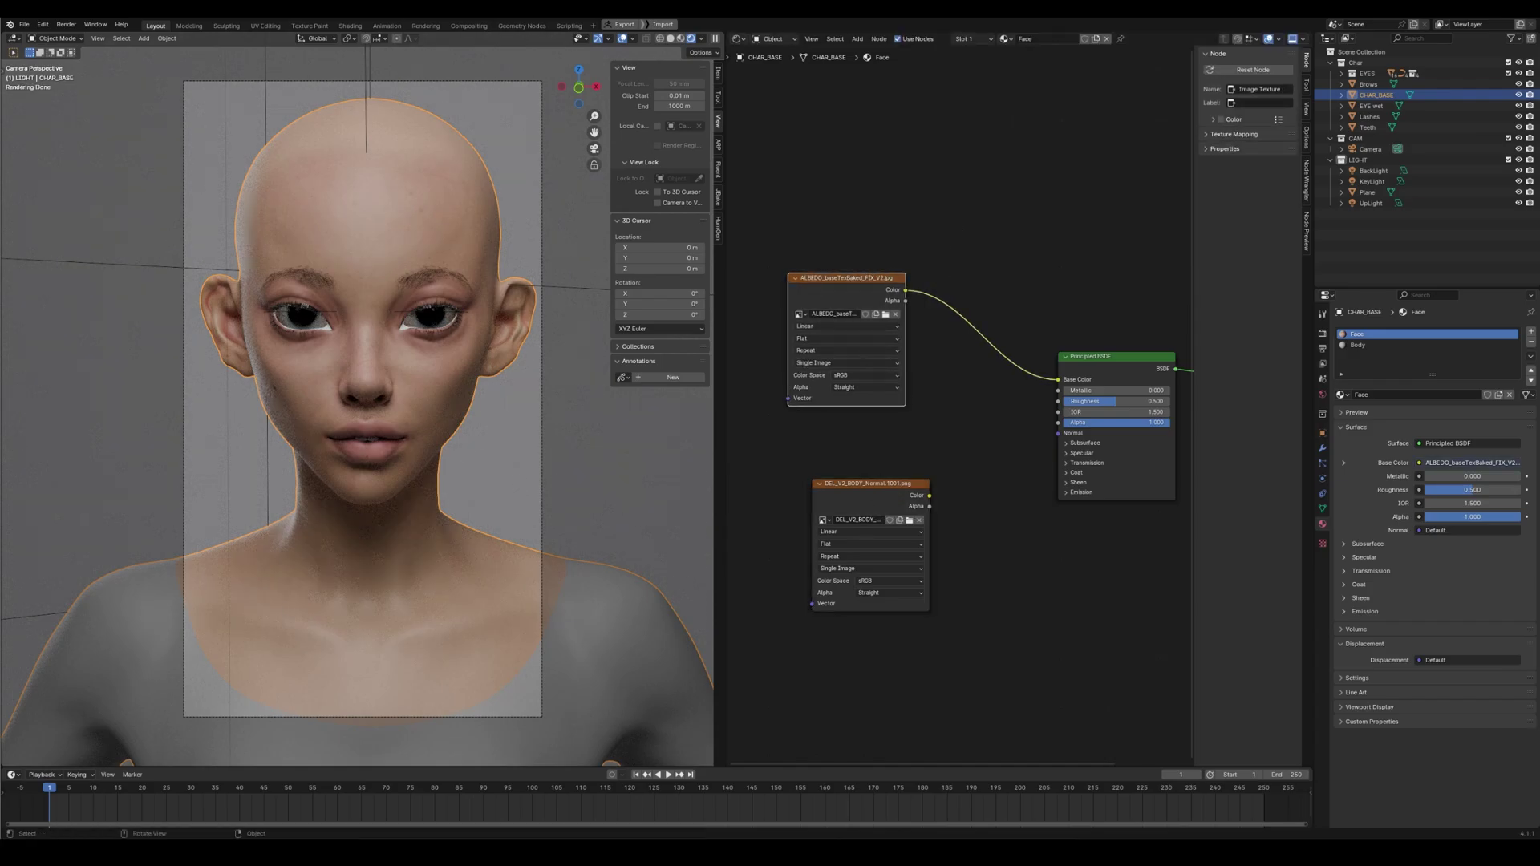
key(ctrl+v)
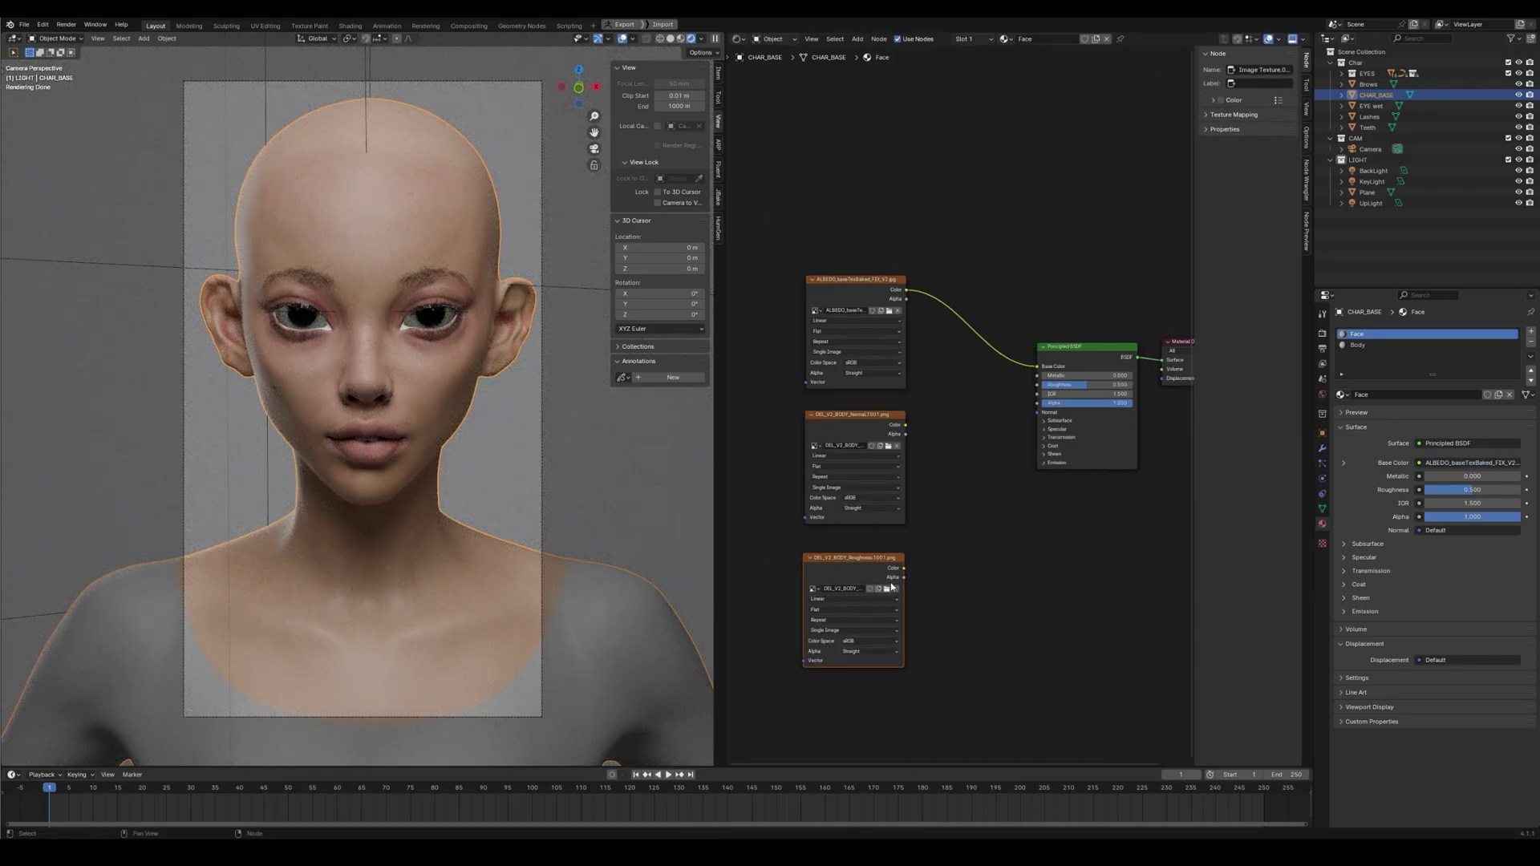
key(x)
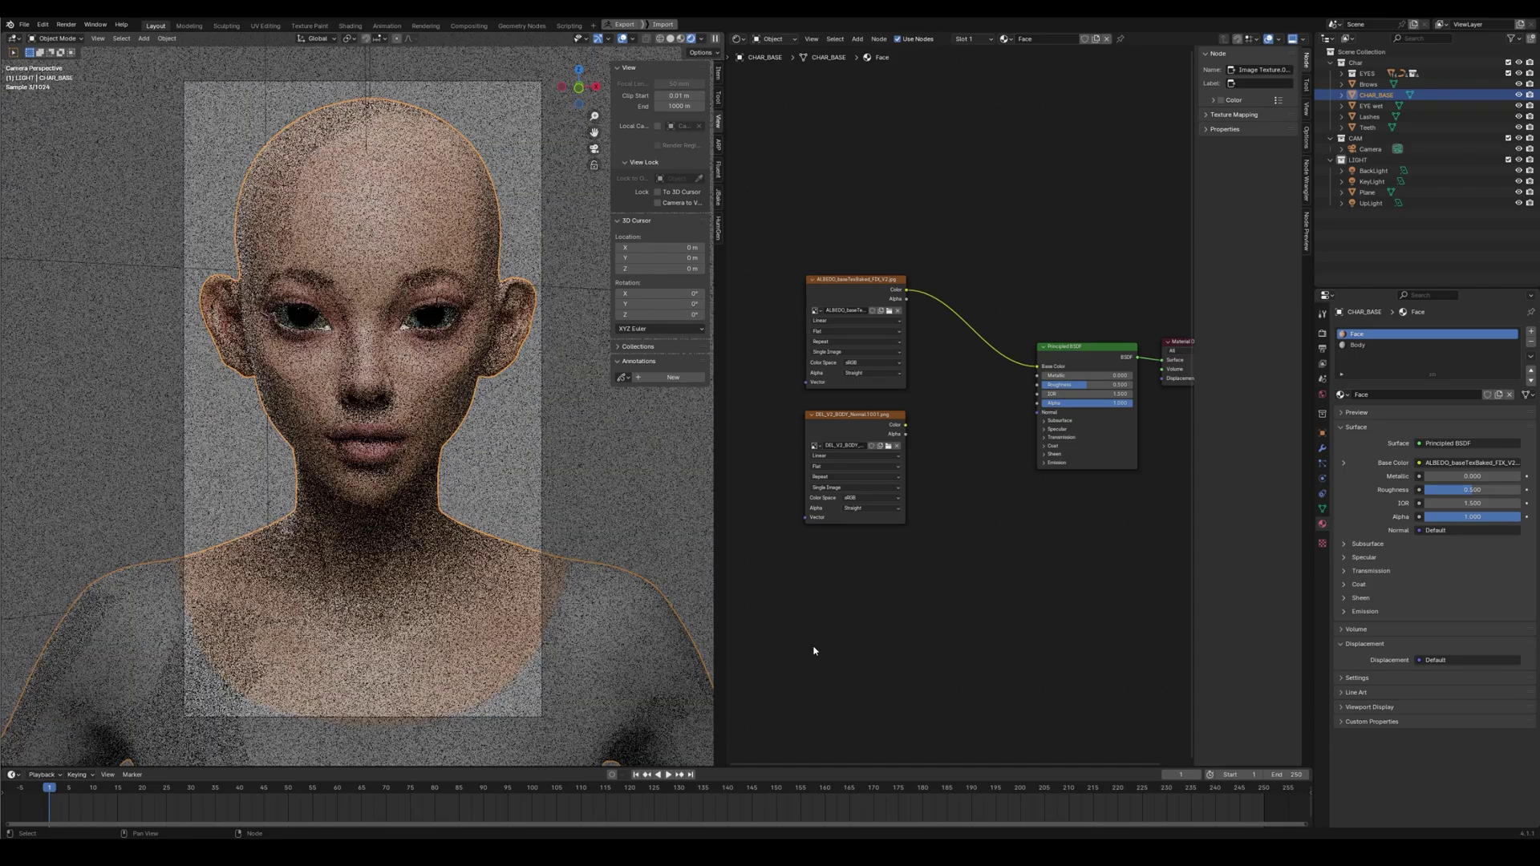
scroll(882, 494, up, 1)
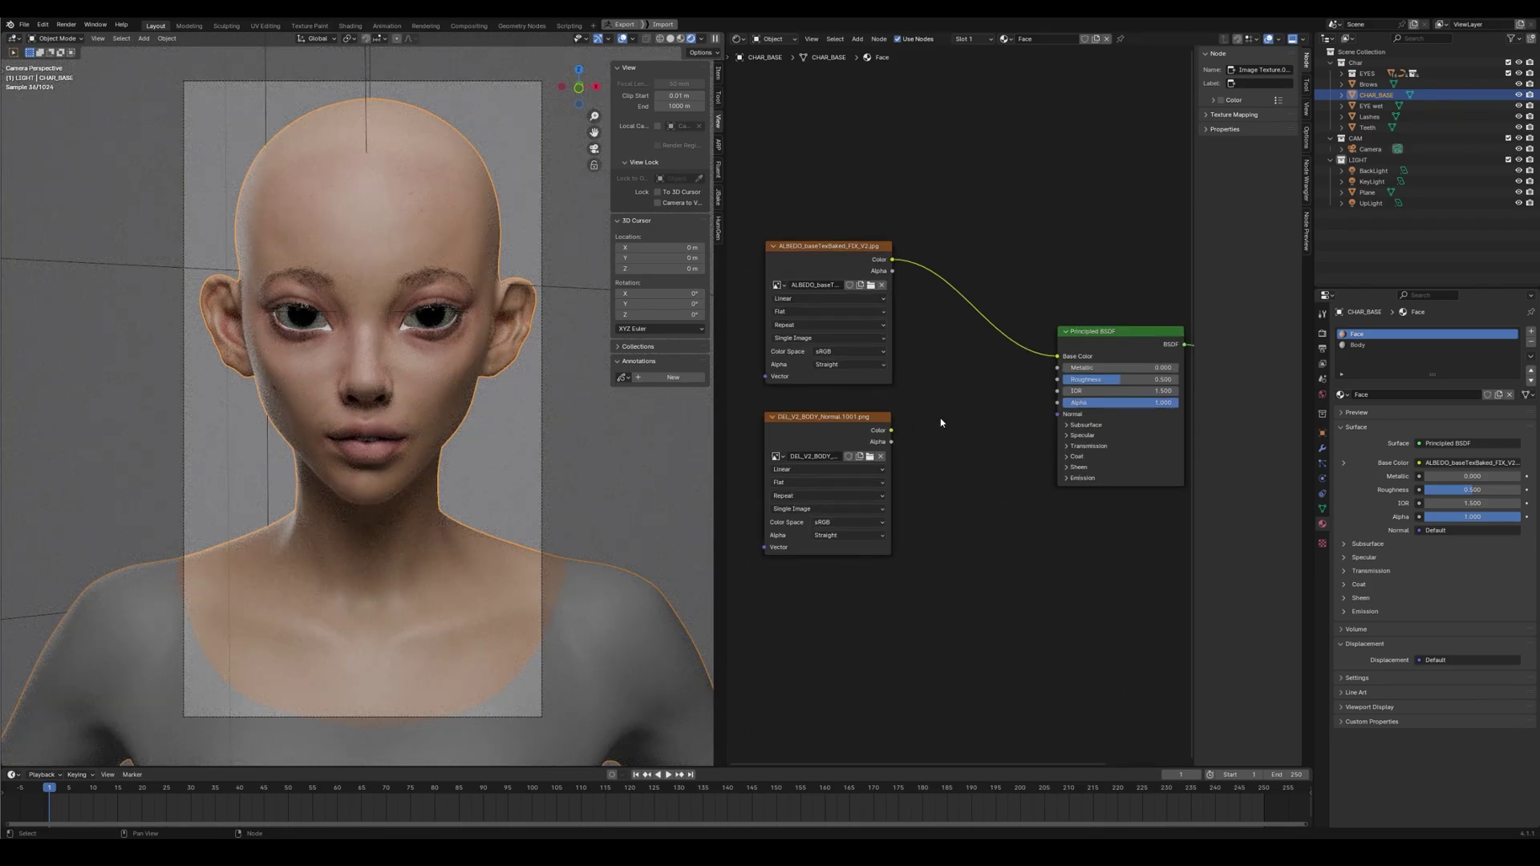
Move the DEL_V2_BODY_Normal.1001.png texture node farther down and away from the Principled BSDF node
middle_drag(955, 422, 962, 422)
drag(835, 416, 788, 466)
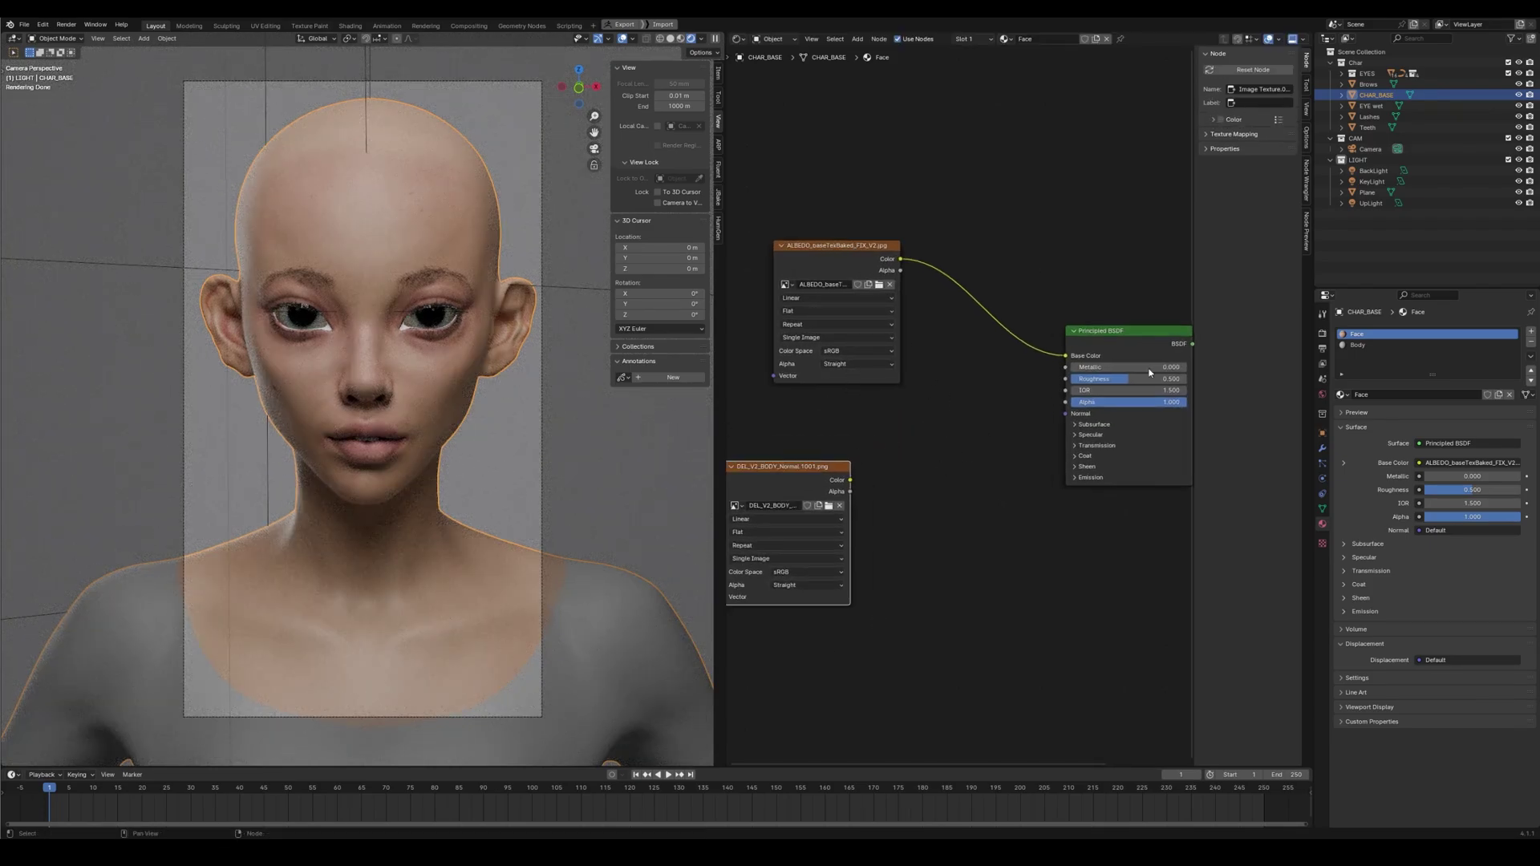
middle_drag(976, 388, 960, 387)
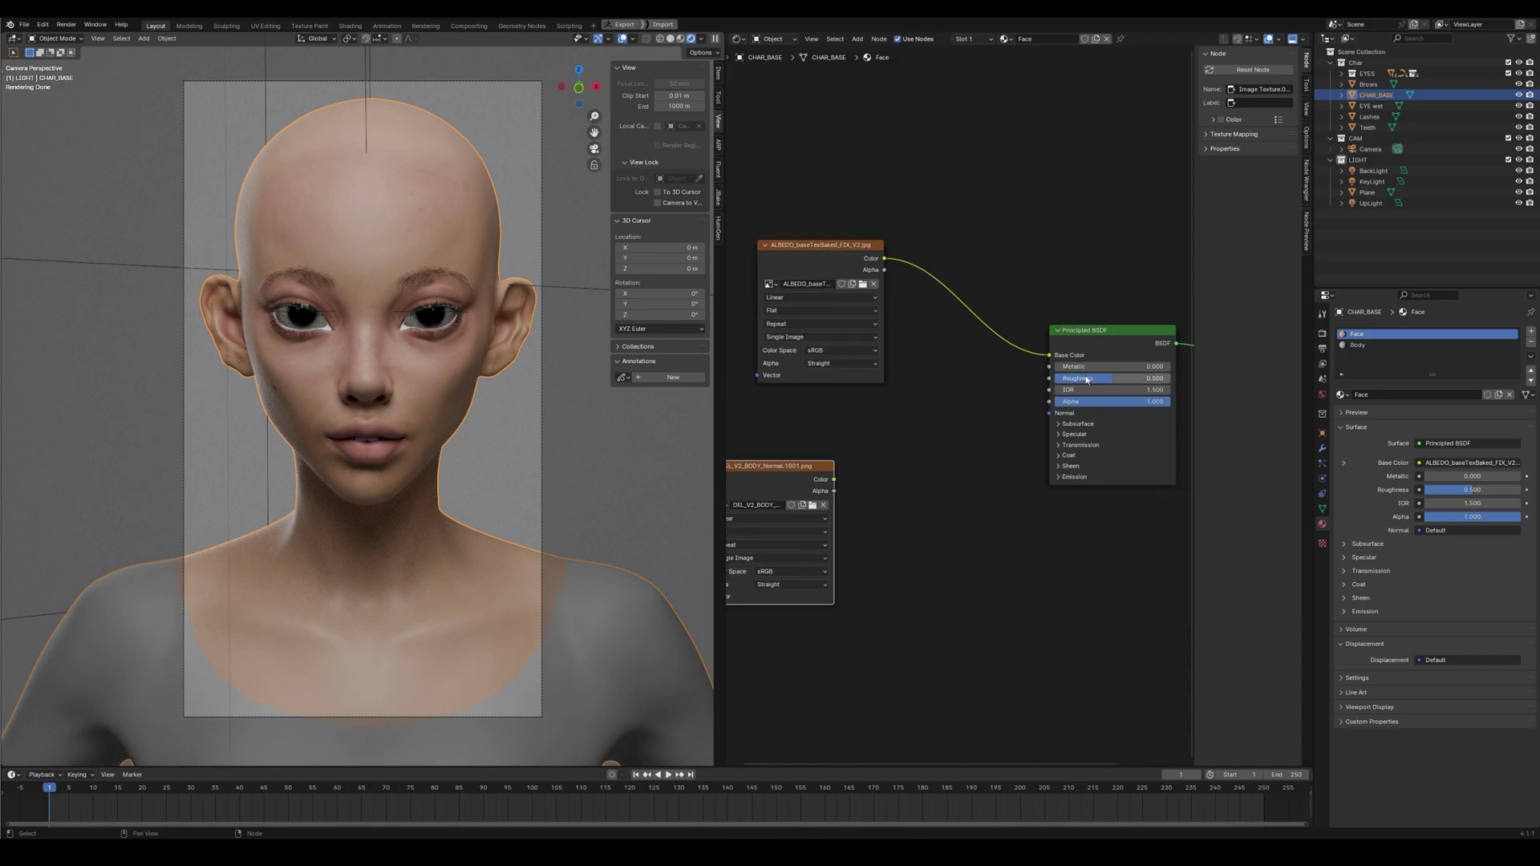
Set the Face material's Subsurface Weight to 1.000 and Subsurface Scale to 0.01 m on the Principled BSDF
click(1078, 403)
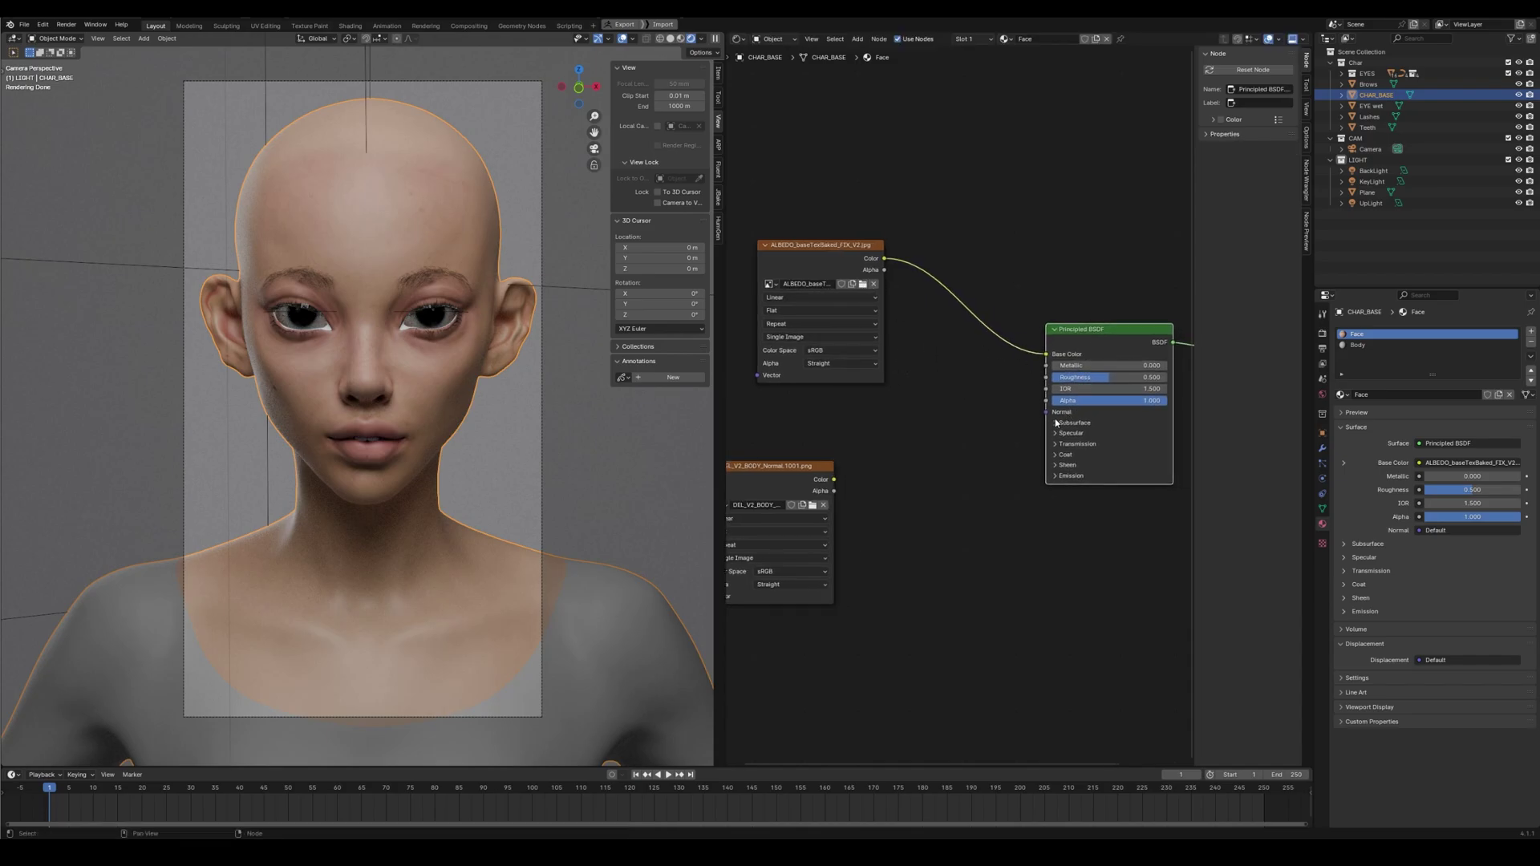
click(1055, 423)
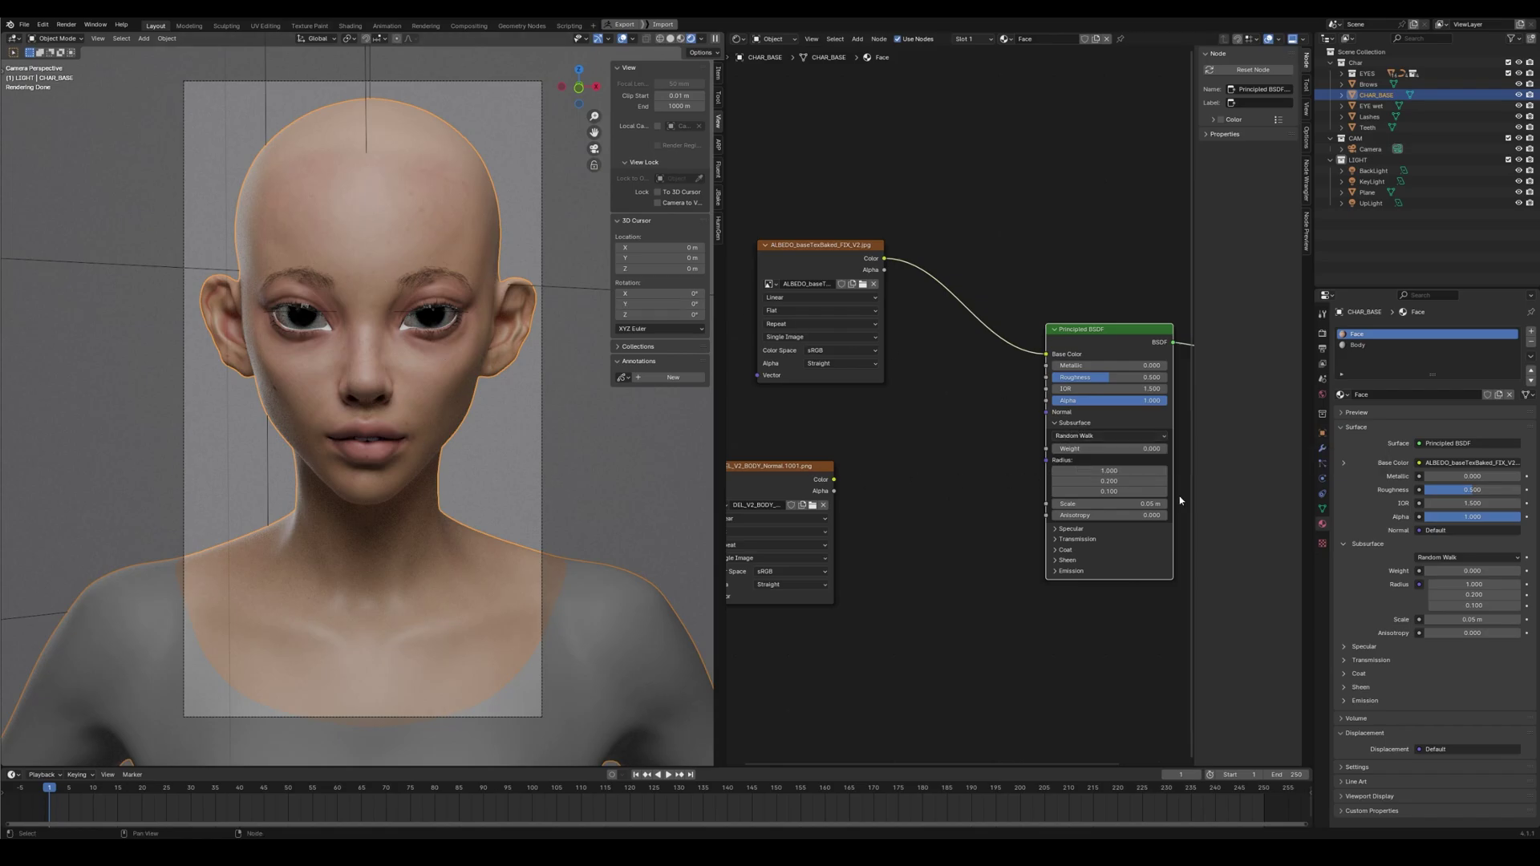
drag(1111, 448, 1168, 449)
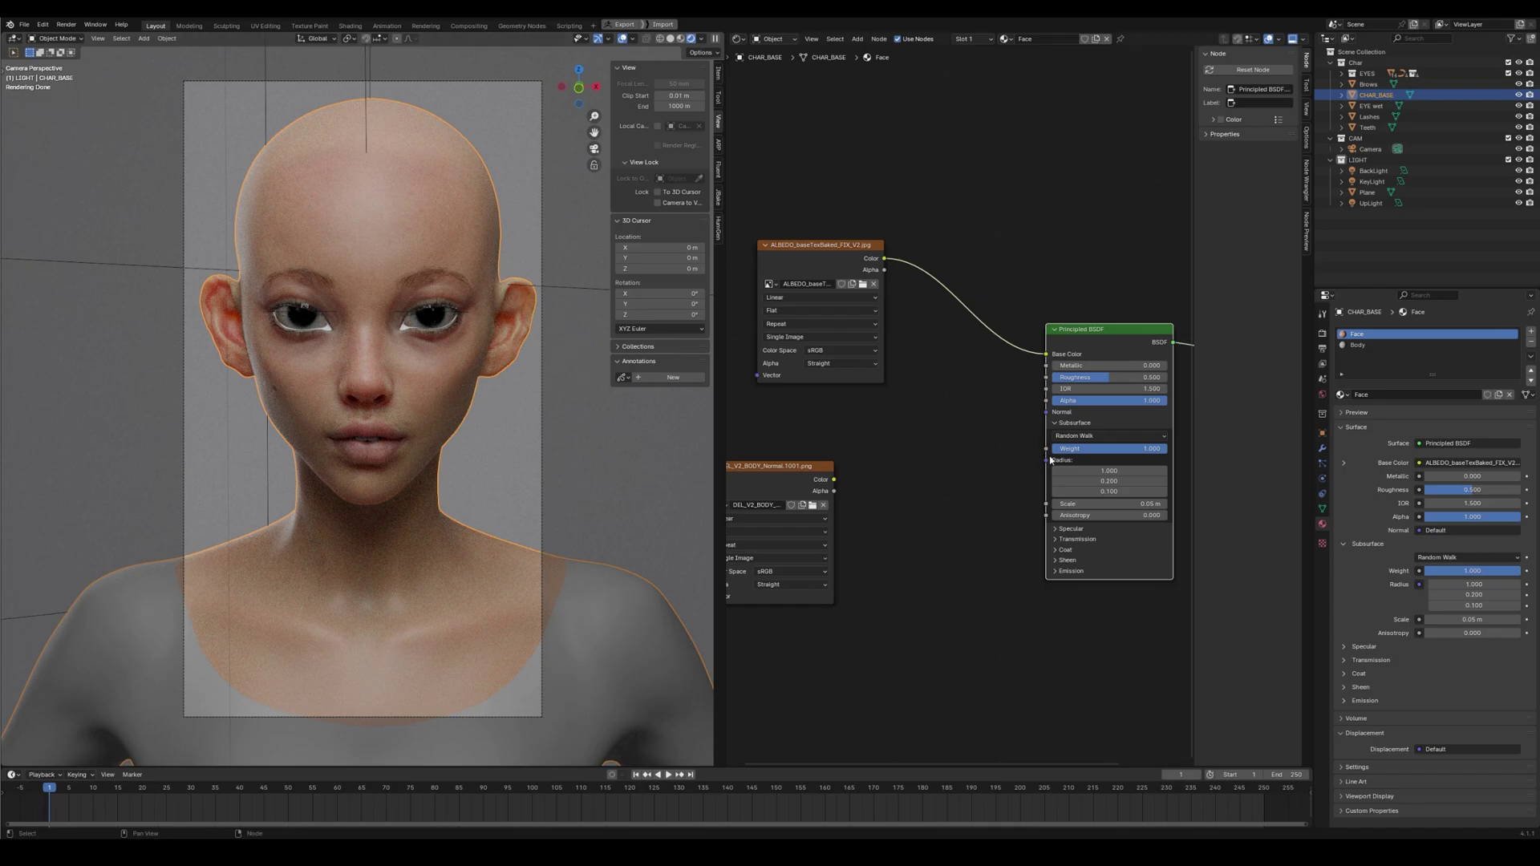
click(1115, 452)
click(931, 464)
click(1110, 504)
click(1071, 503)
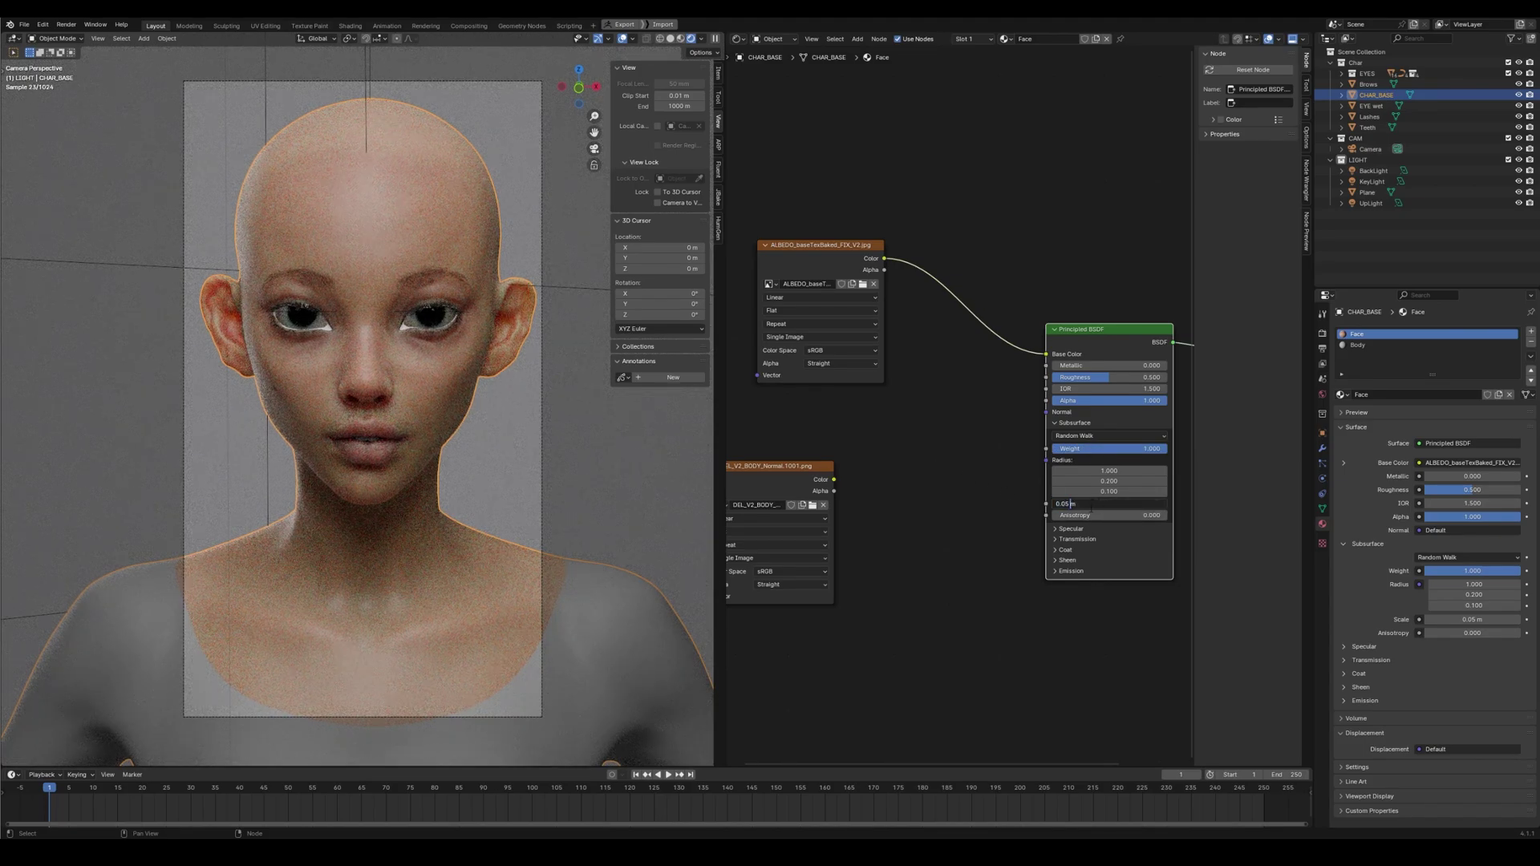
key(Return)
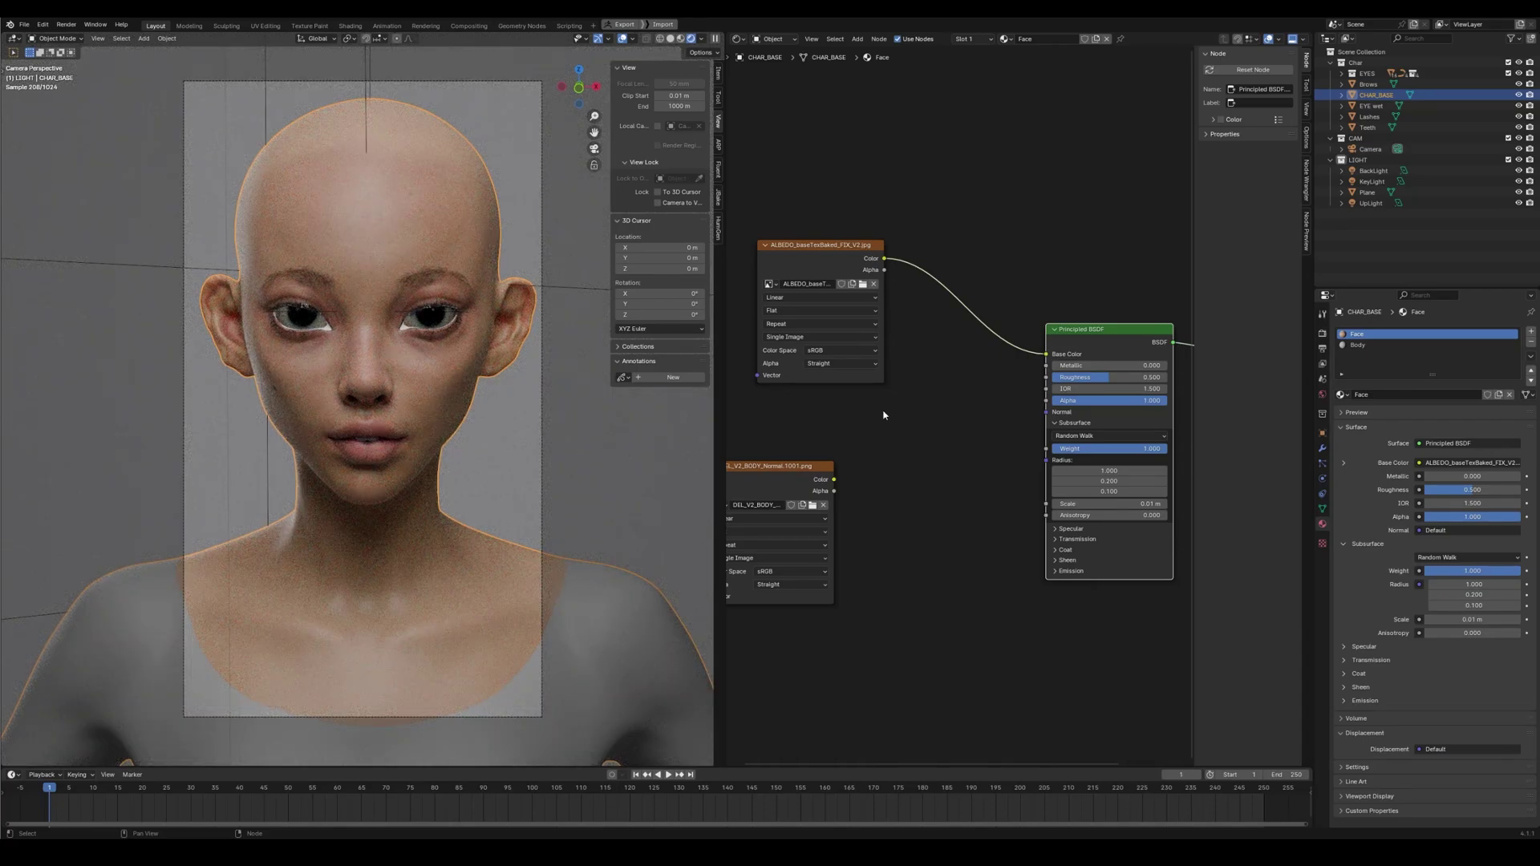
Switch the subsurface method to Random Walk (Skin) with a subsurface IOR of 1.48, and save the file
click(1080, 437)
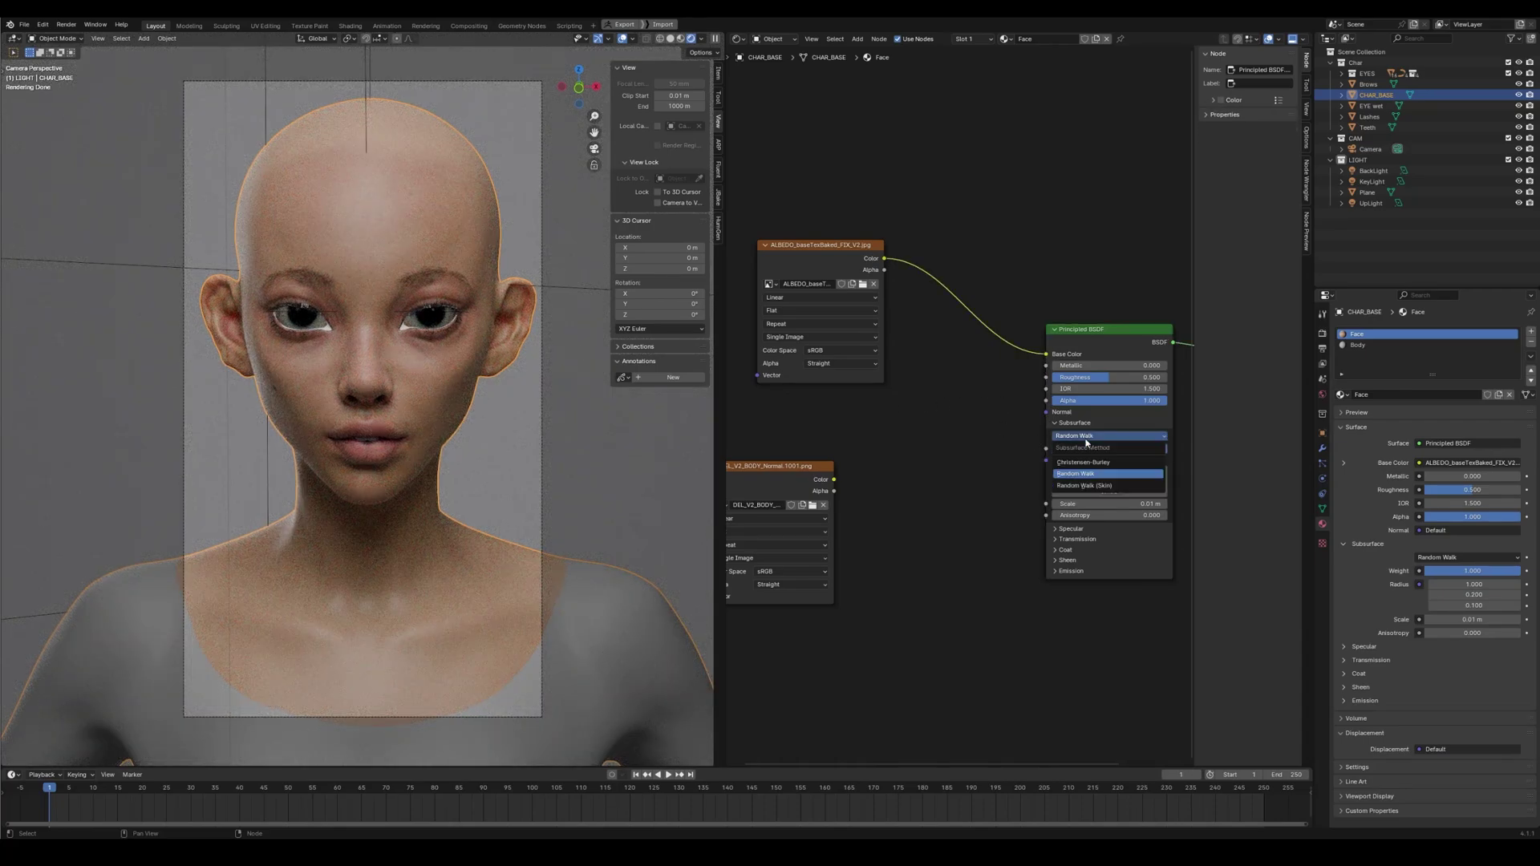
click(1097, 486)
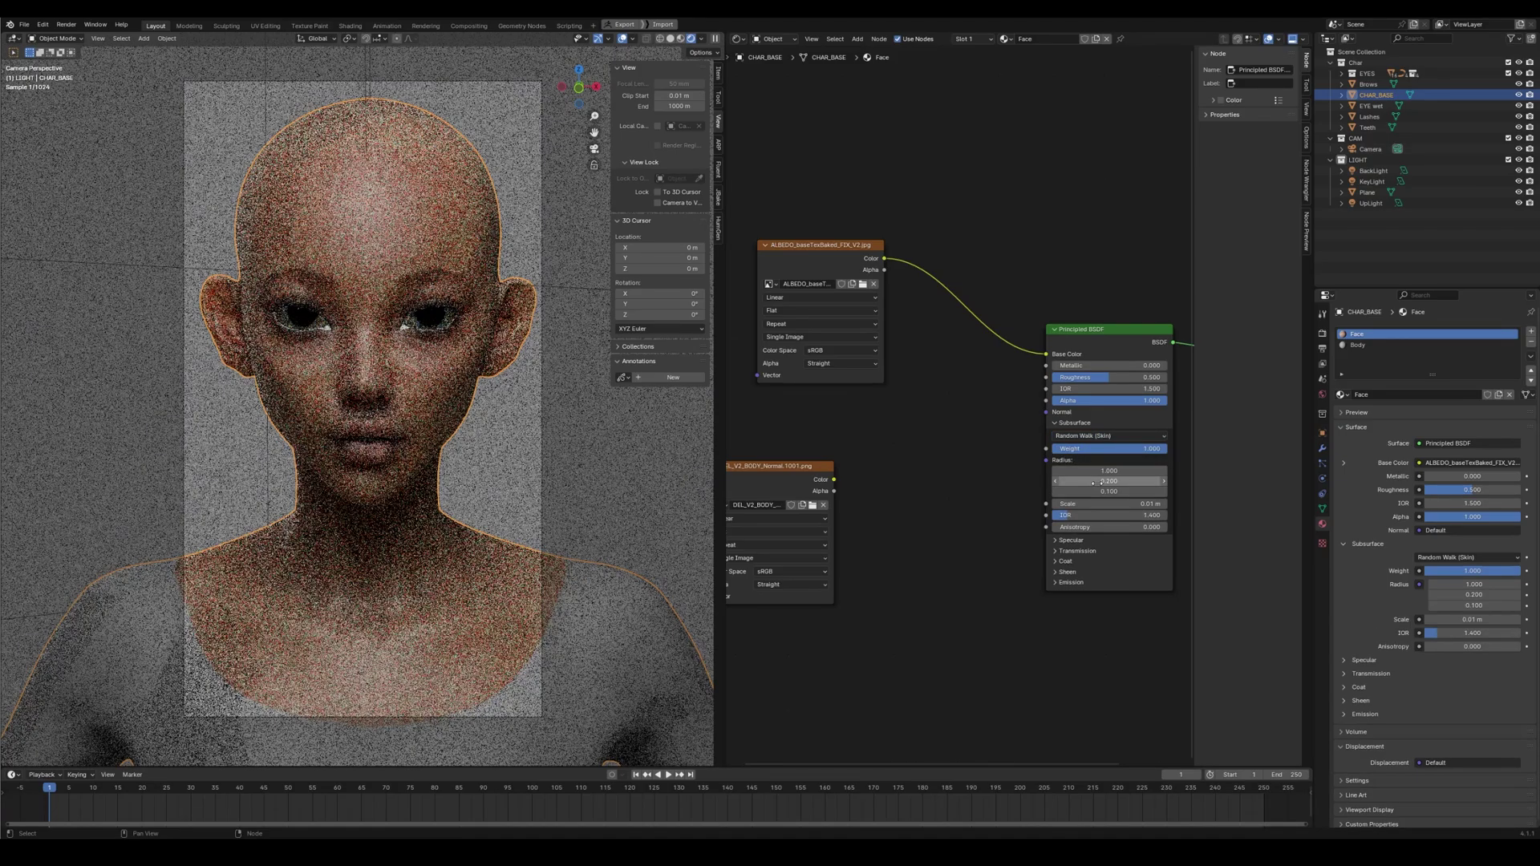
click(1066, 520)
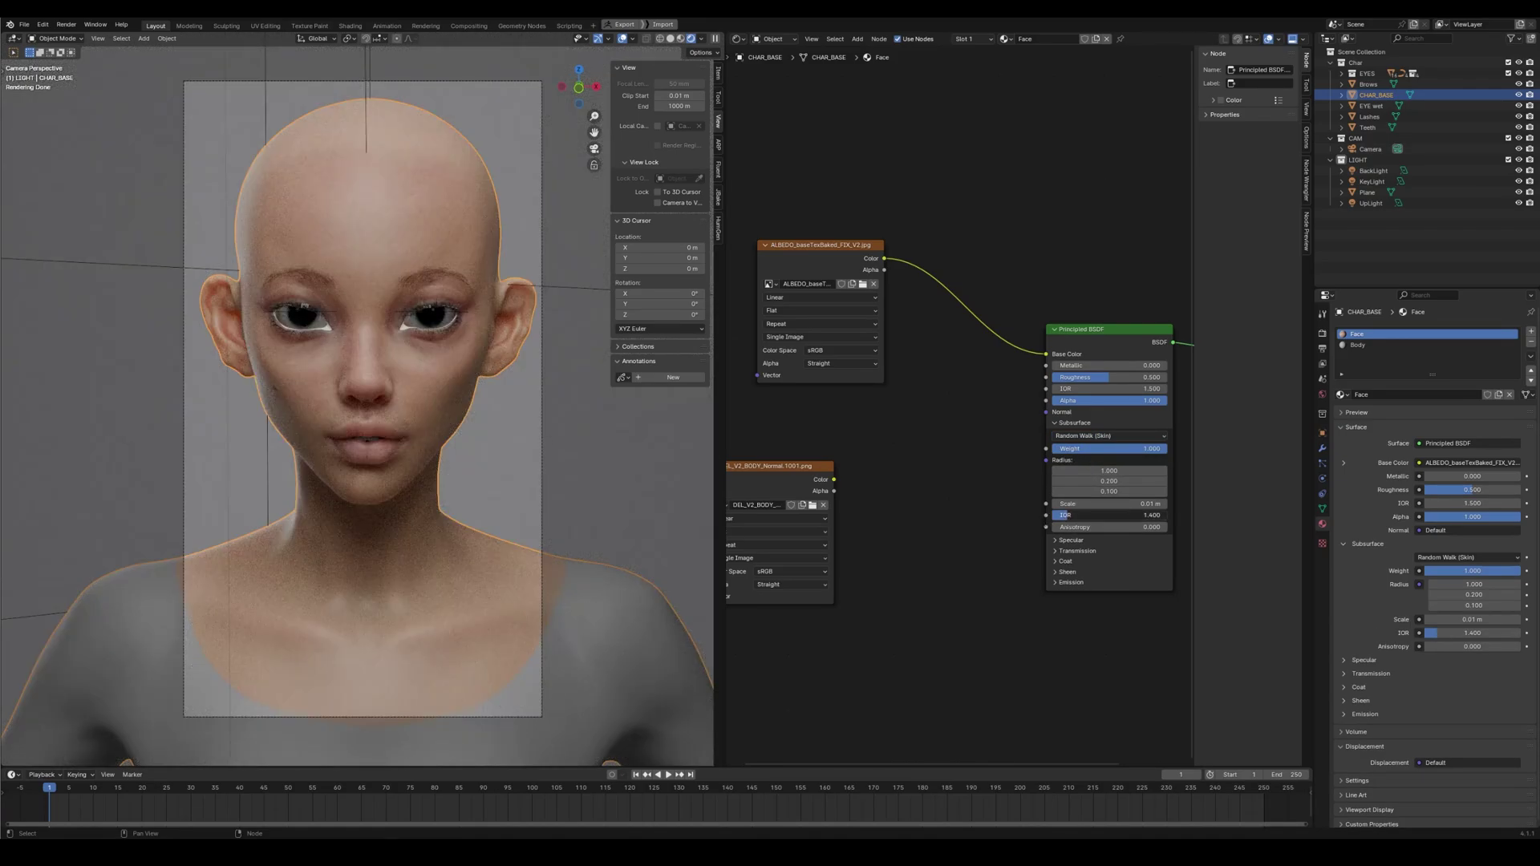
text(1)
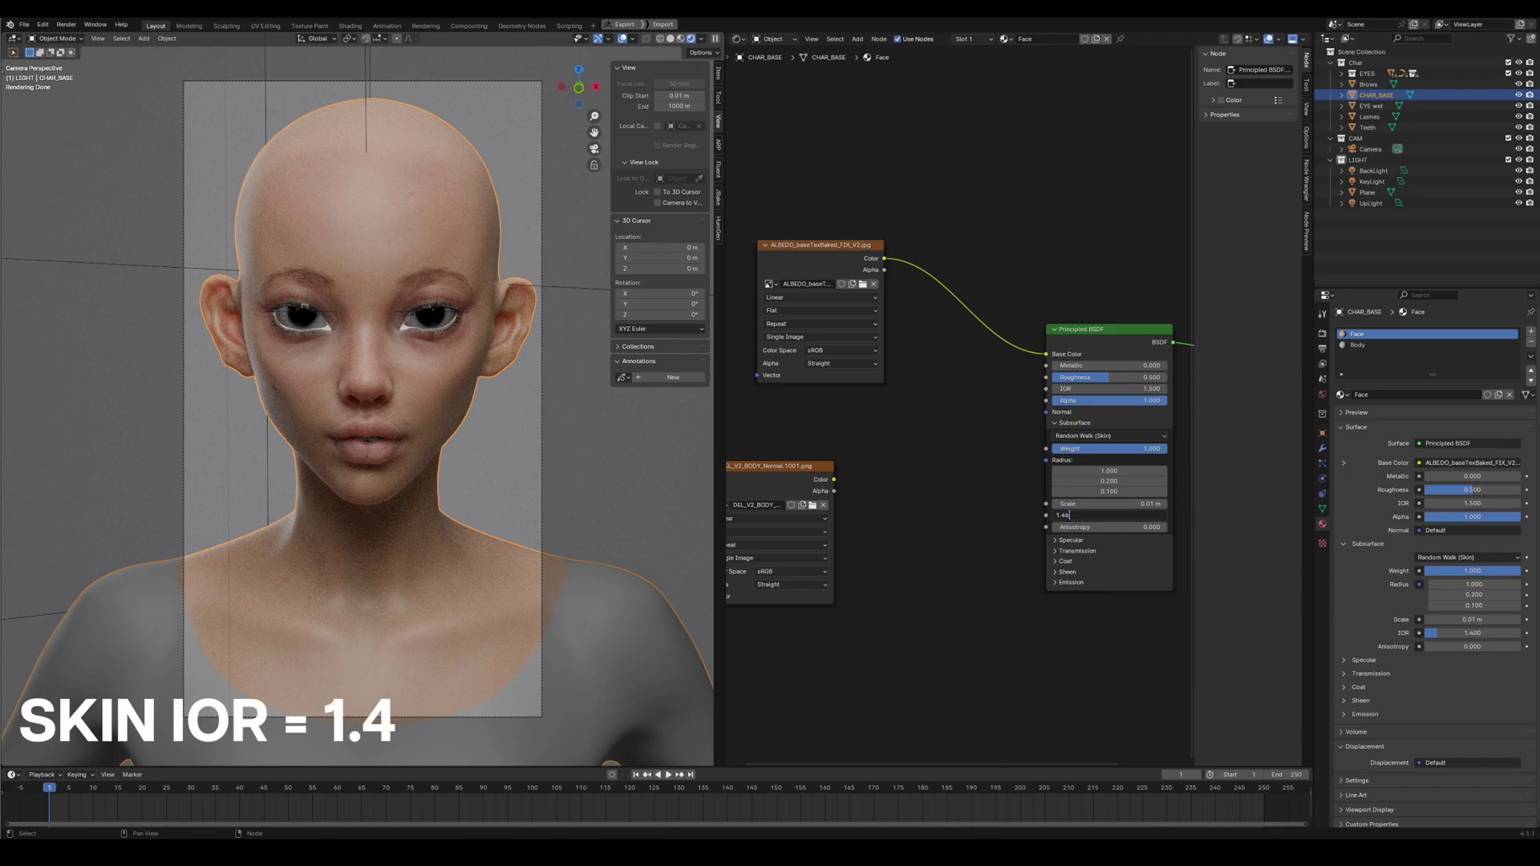
text(.48)
key(Return)
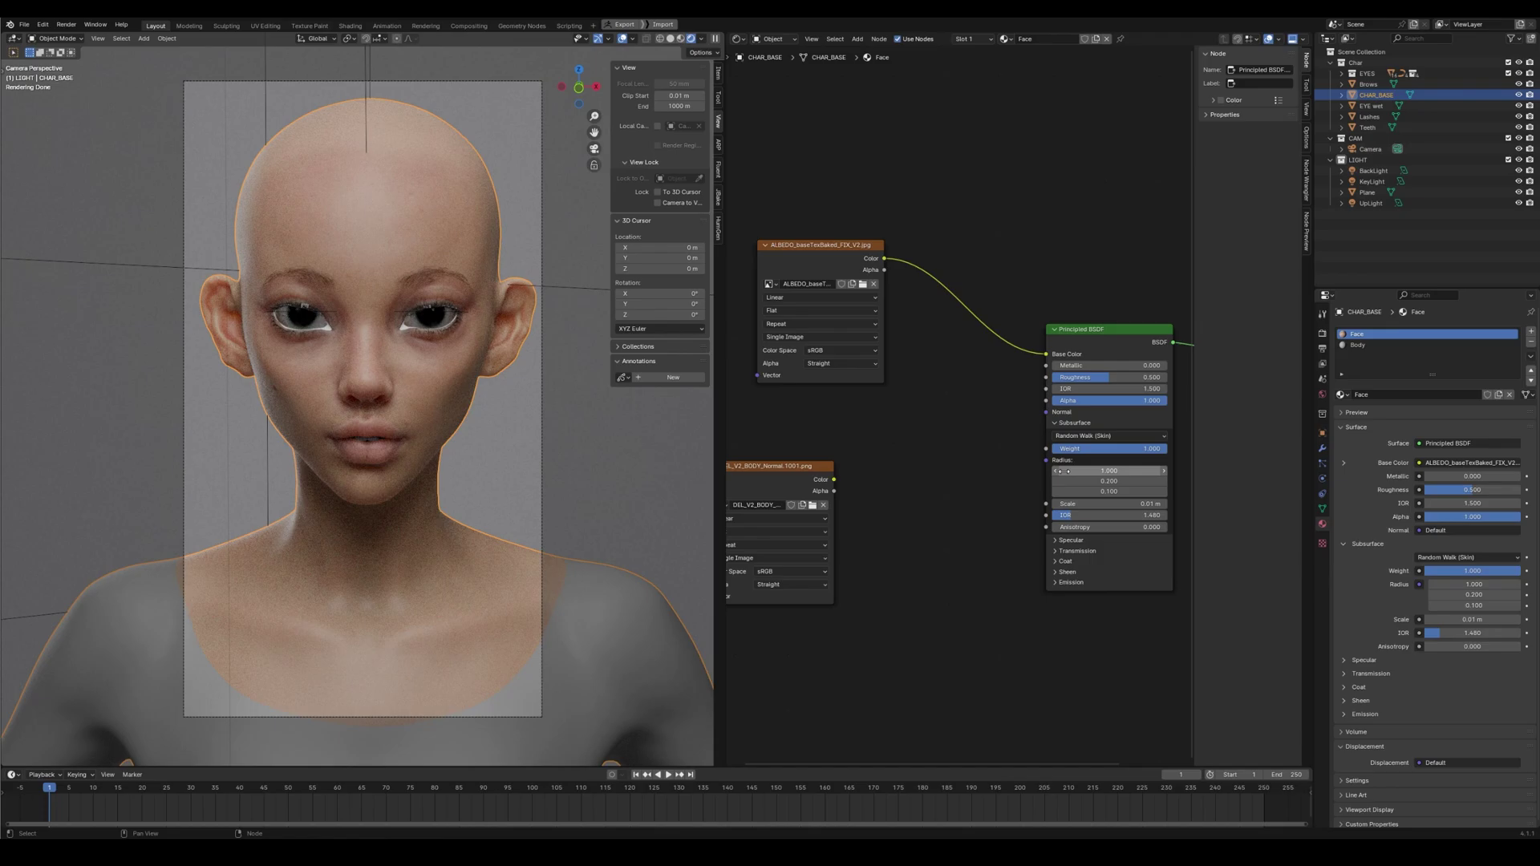
key(ctrl+s)
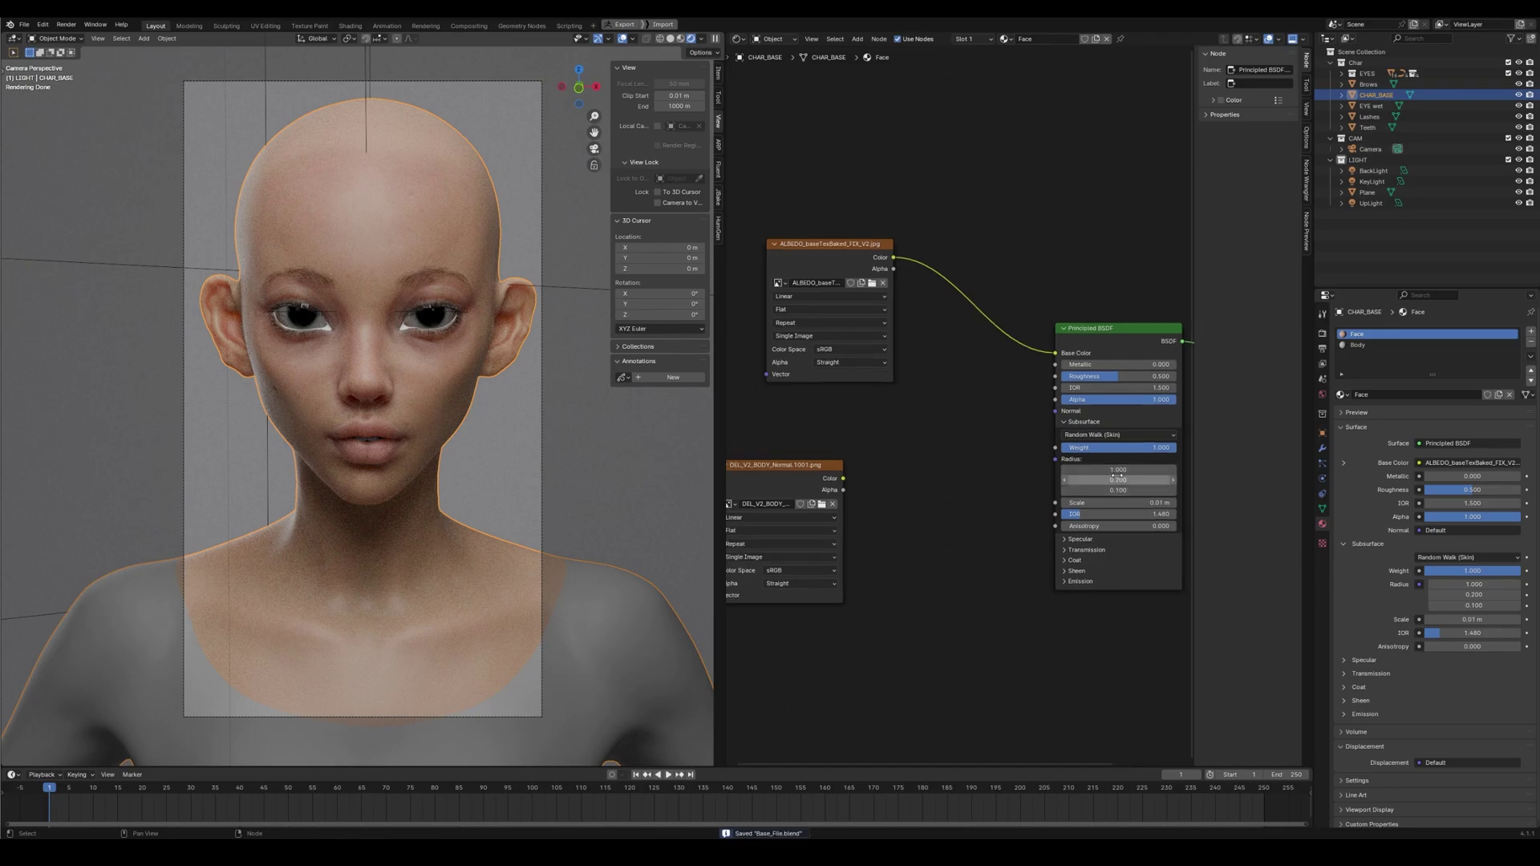
Set the Face material's Subsurface Scale to 0.007 m
click(1107, 503)
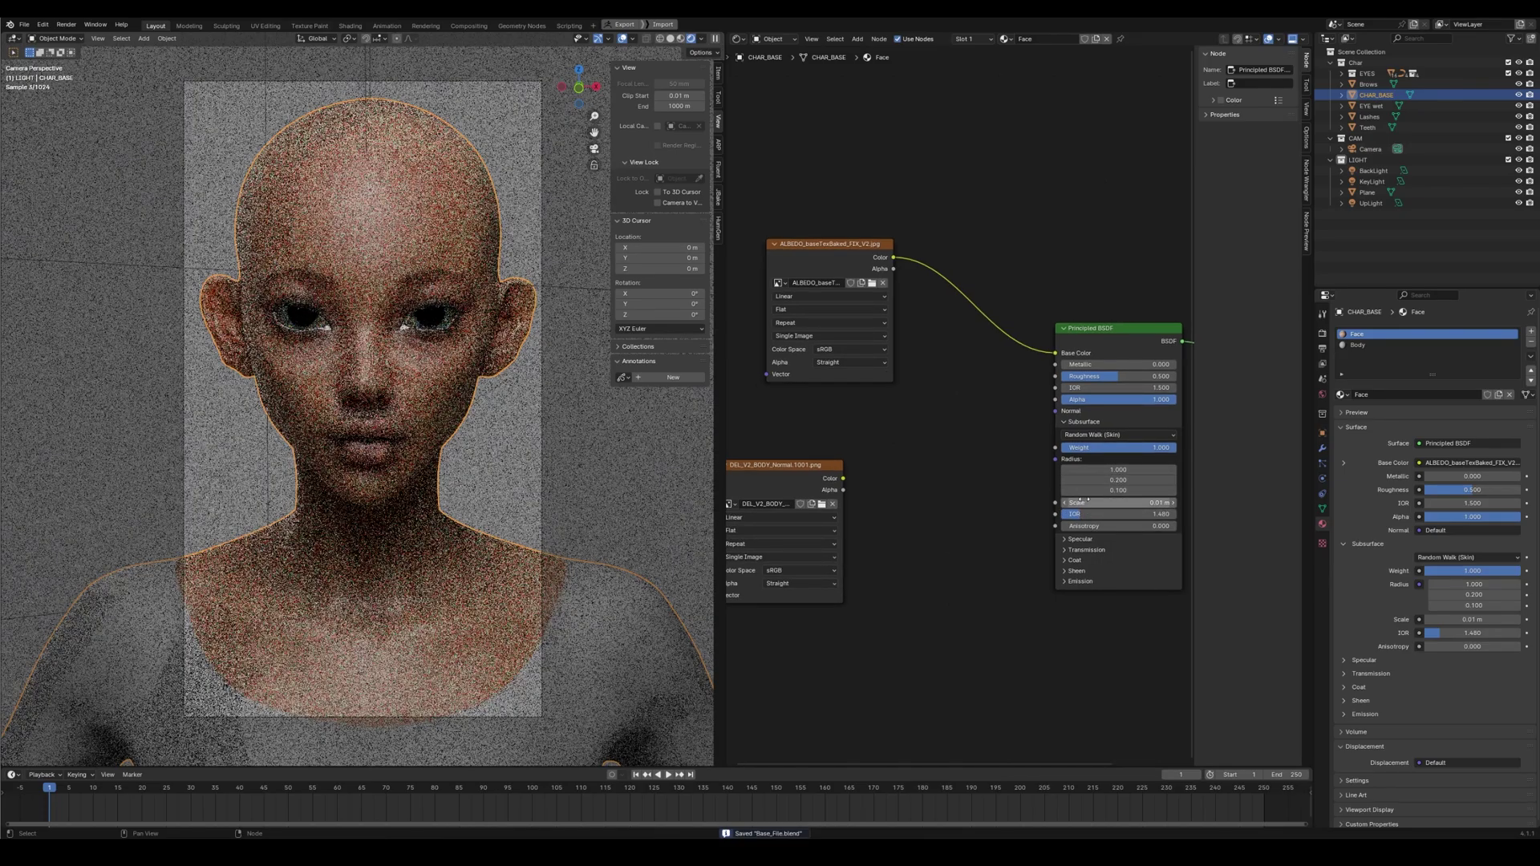
key(BackSpace)
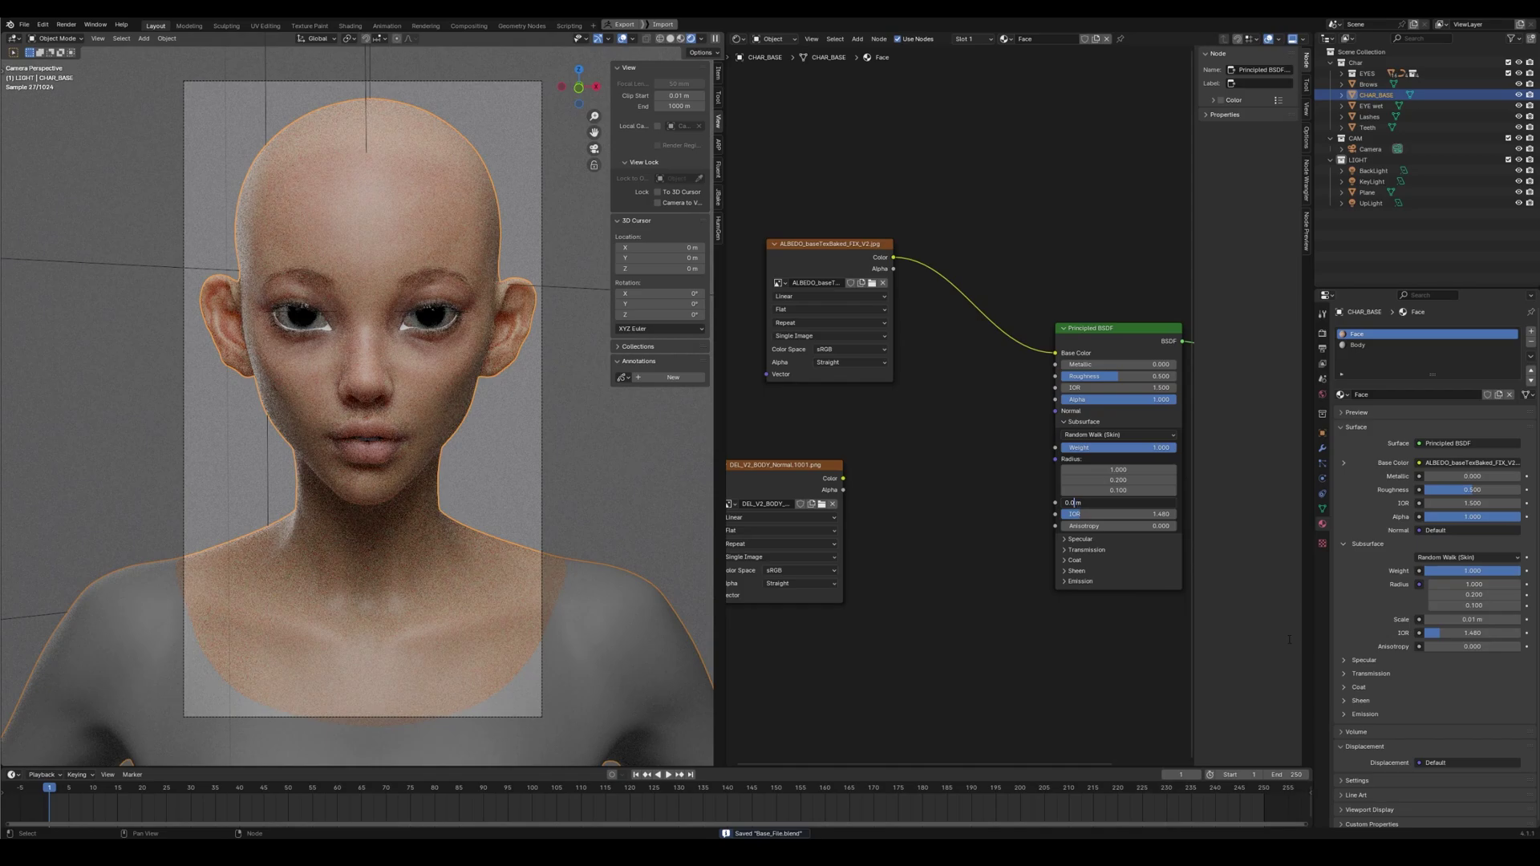
text(07)
key(Return)
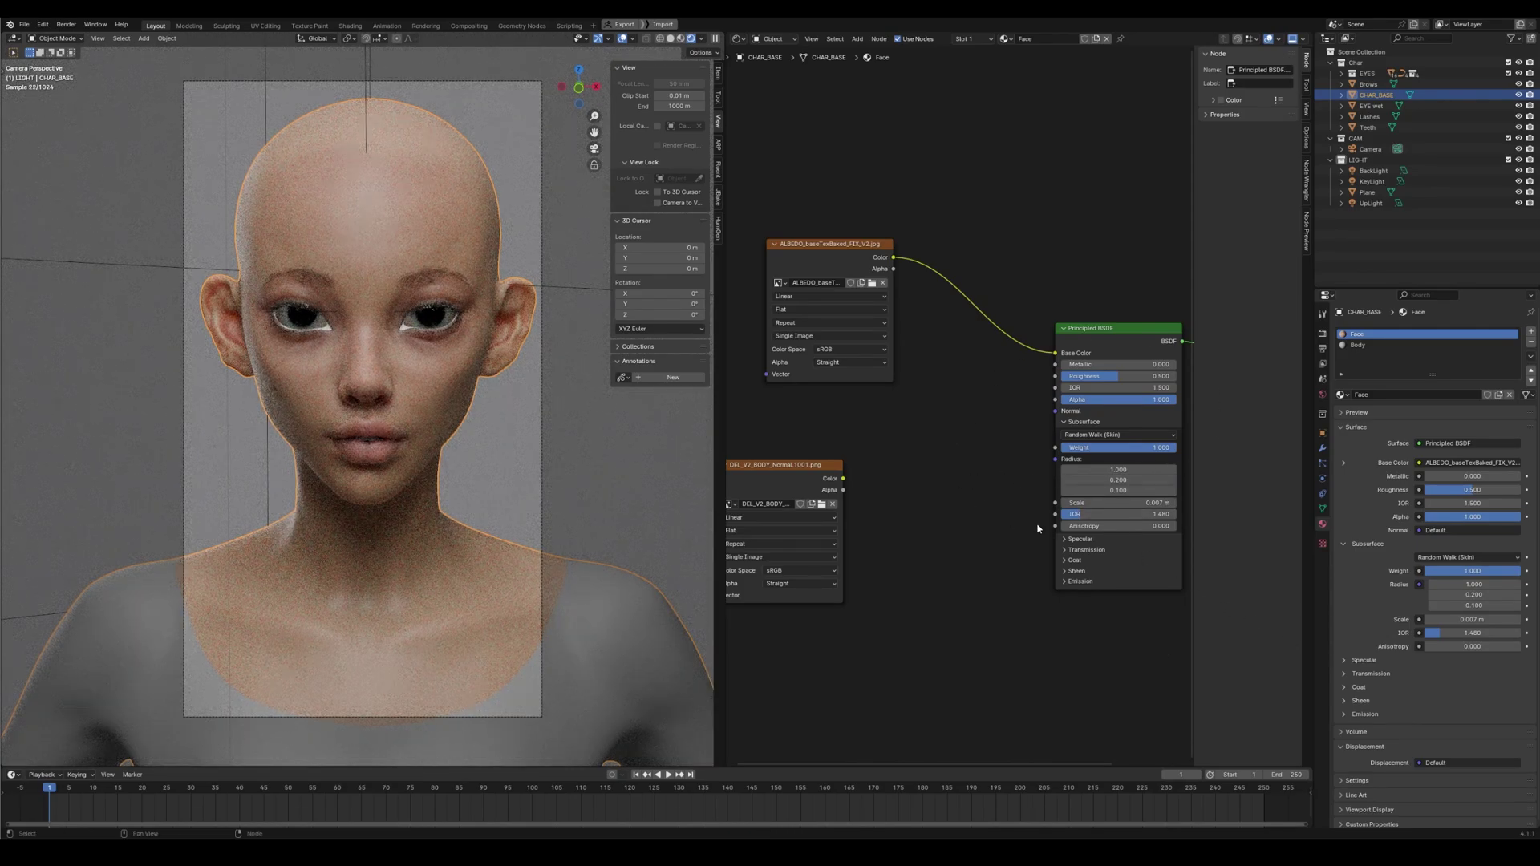
click(1103, 497)
mouse_move(1105, 503)
mouse_down()
mouse_move(1173, 503)
mouse_move(1104, 503)
mouse_up()
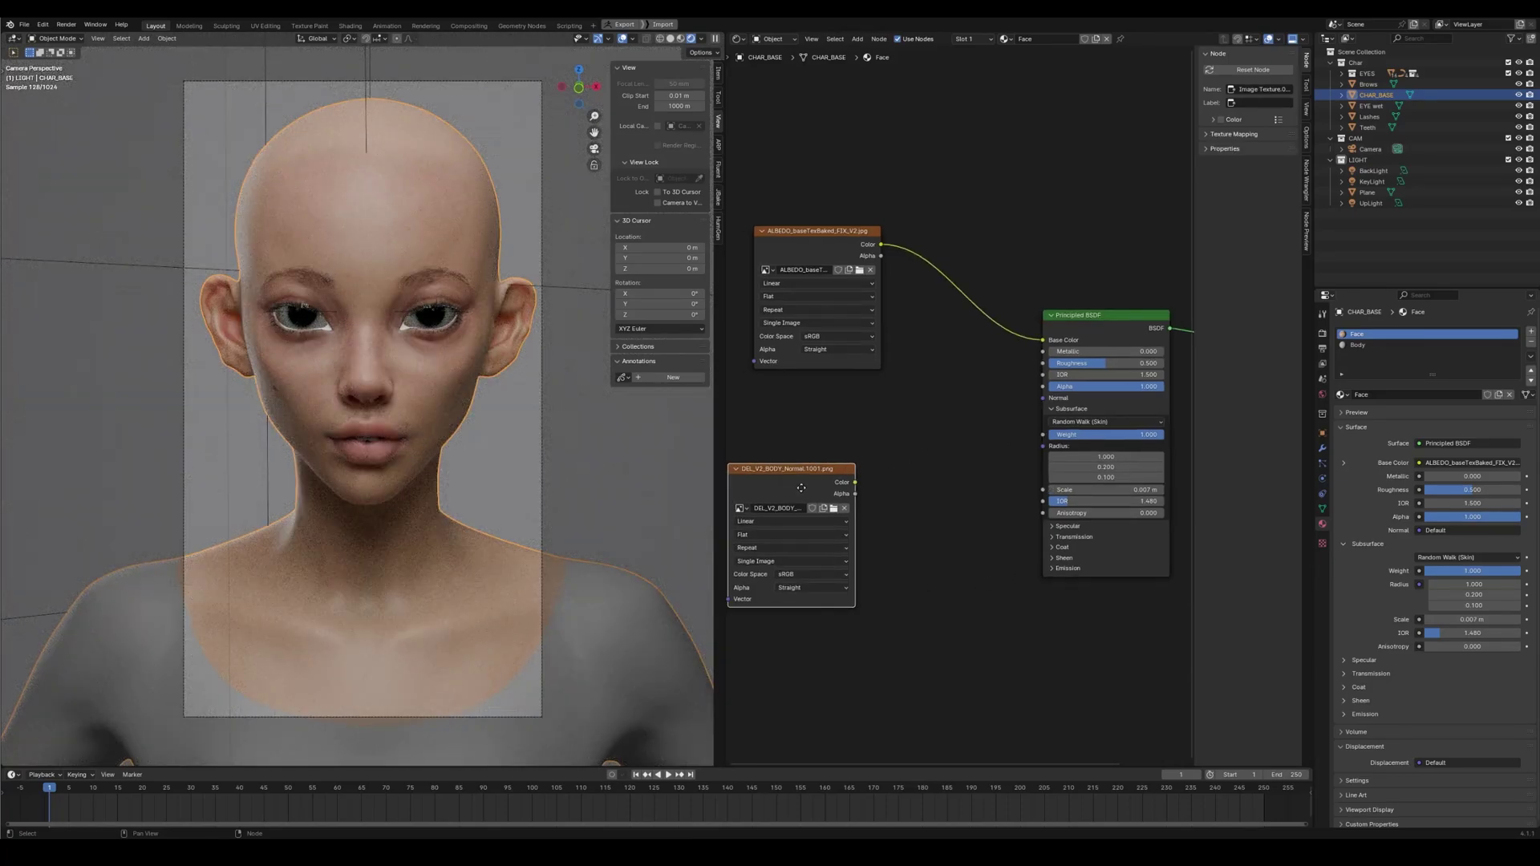
Add a Normal Map node fed by the normal texture's Color output and set its UV map to UVMap
drag(801, 488, 810, 498)
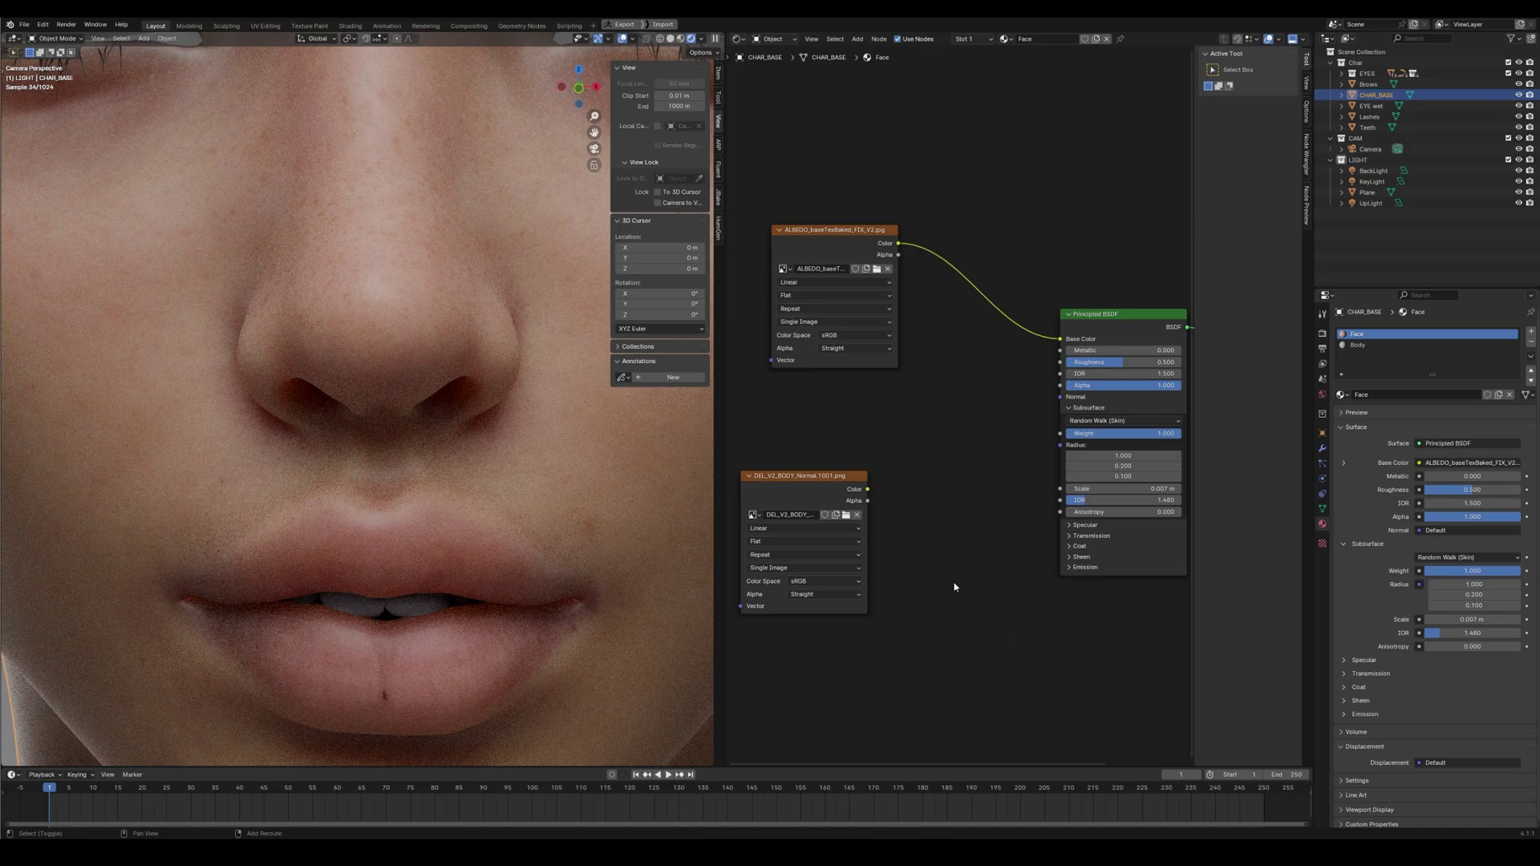
key(shift+a)
text(normal)
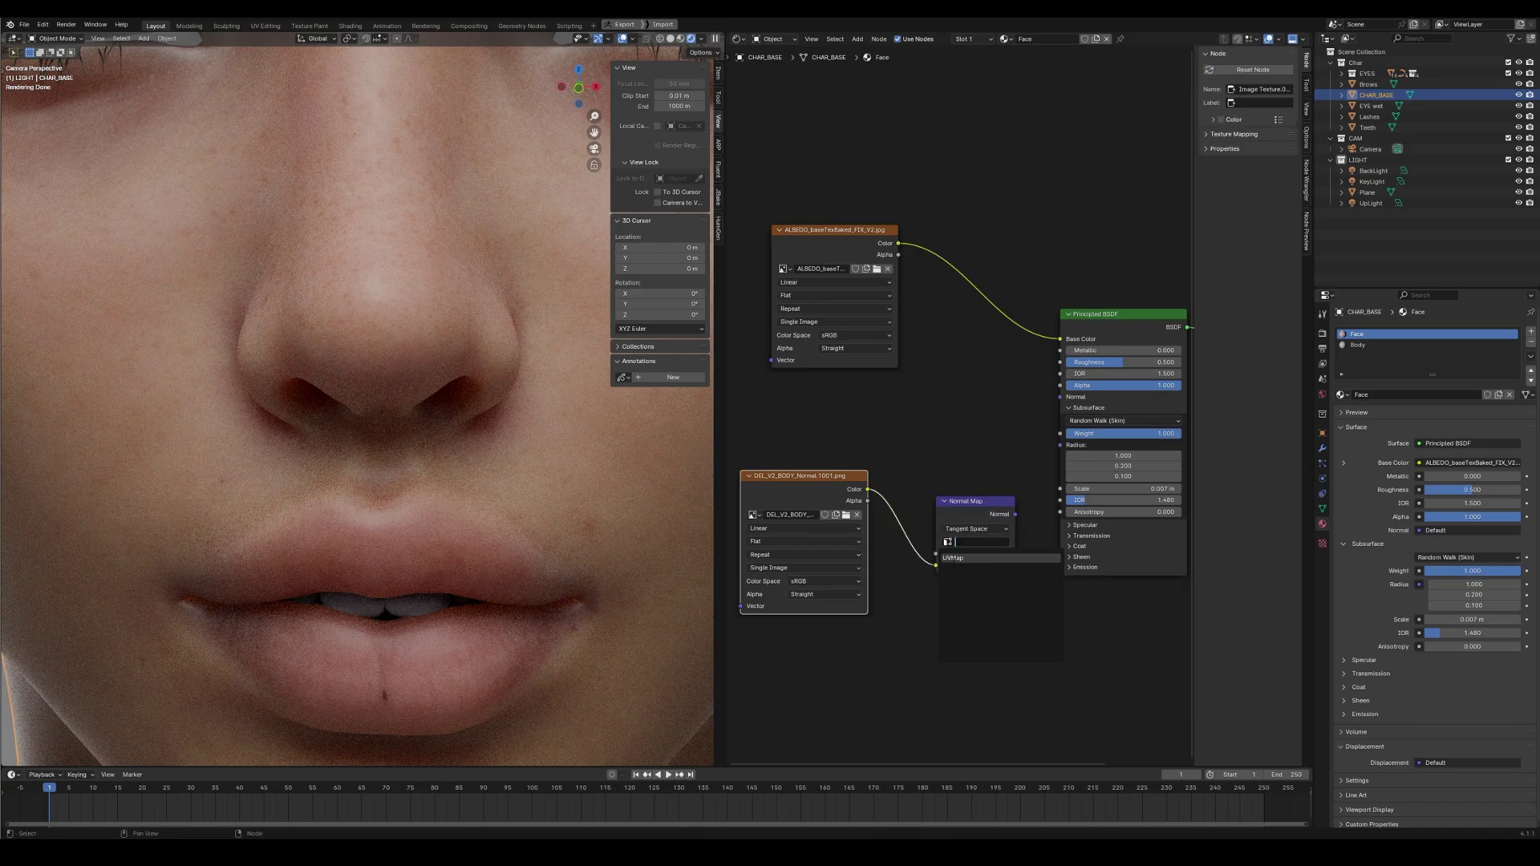
click(952, 563)
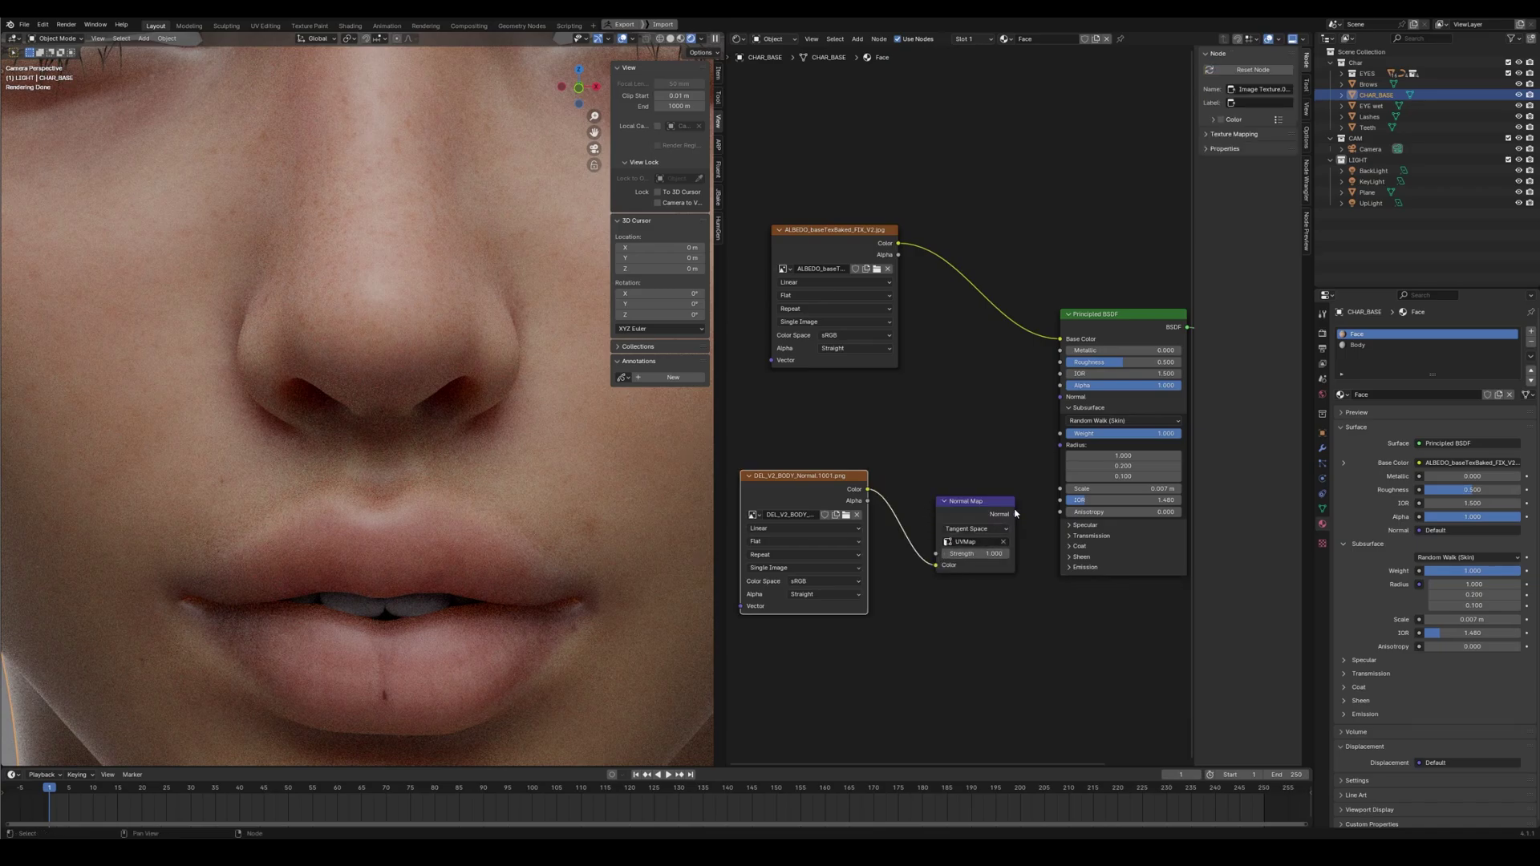
Connect the Normal Map node to the Principled BSDF's Normal input and set the normal texture's color space to Non-Color
drag(1016, 516, 1059, 398)
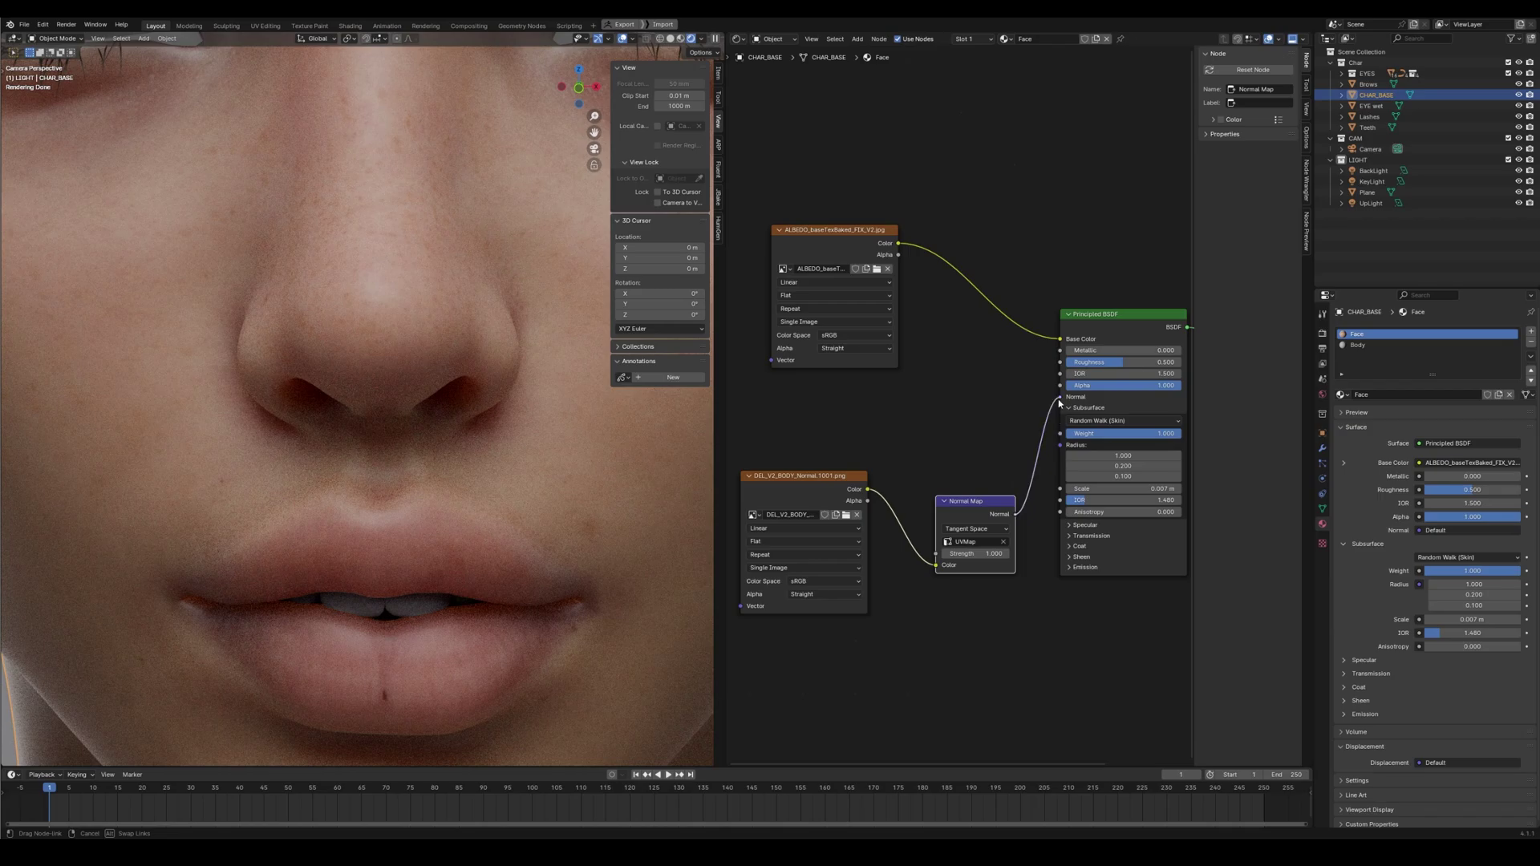
click(811, 583)
click(895, 662)
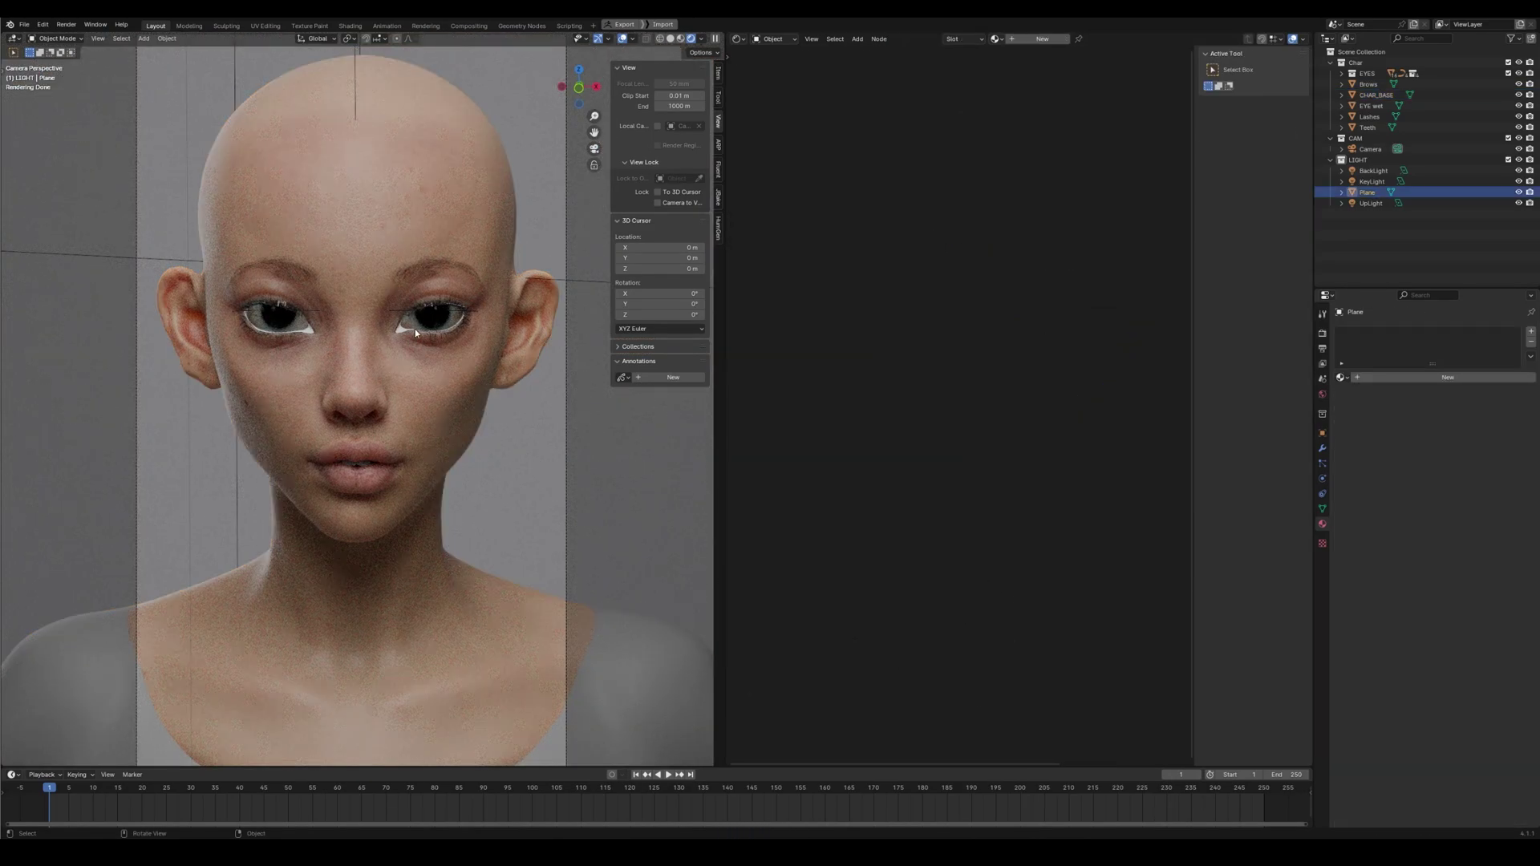
Select the EYE wet object and delete the existing Principled BSDF node from its defaultMat.001 material
click(401, 333)
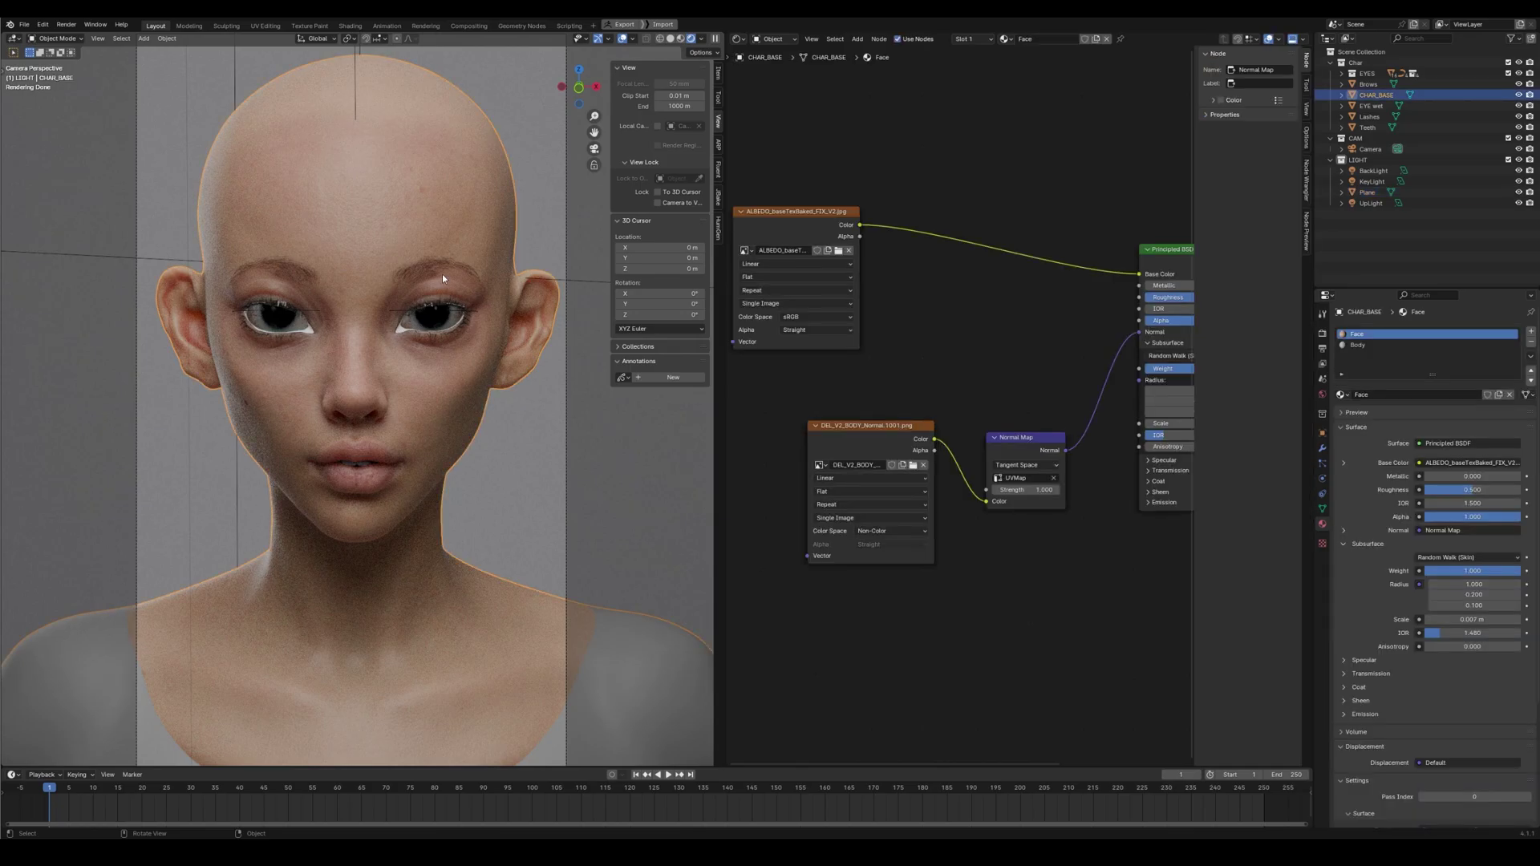
click(1371, 105)
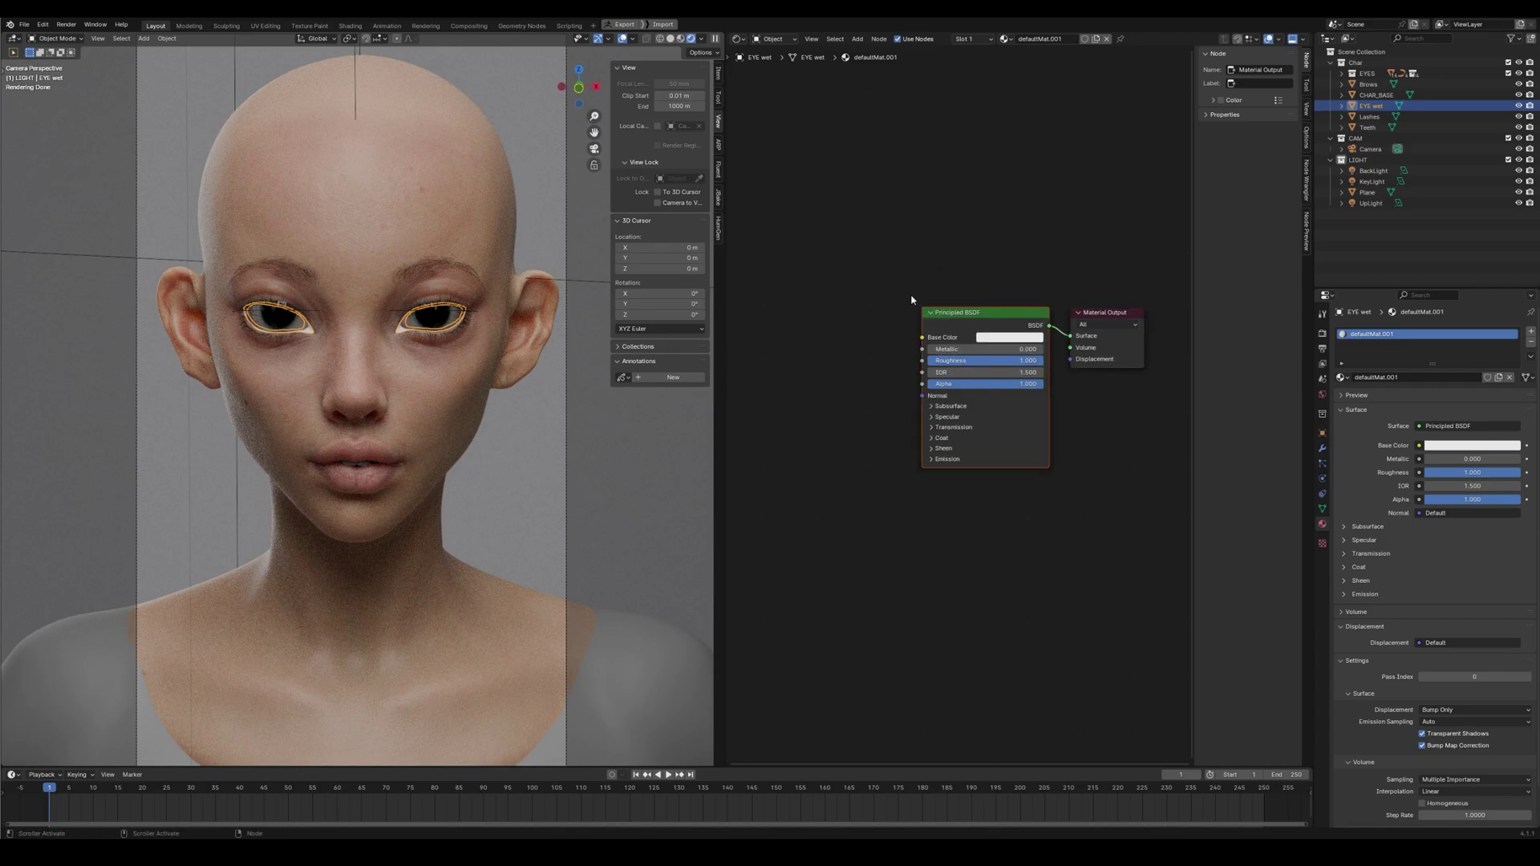
drag(857, 255, 1033, 533)
drag(949, 313, 949, 286)
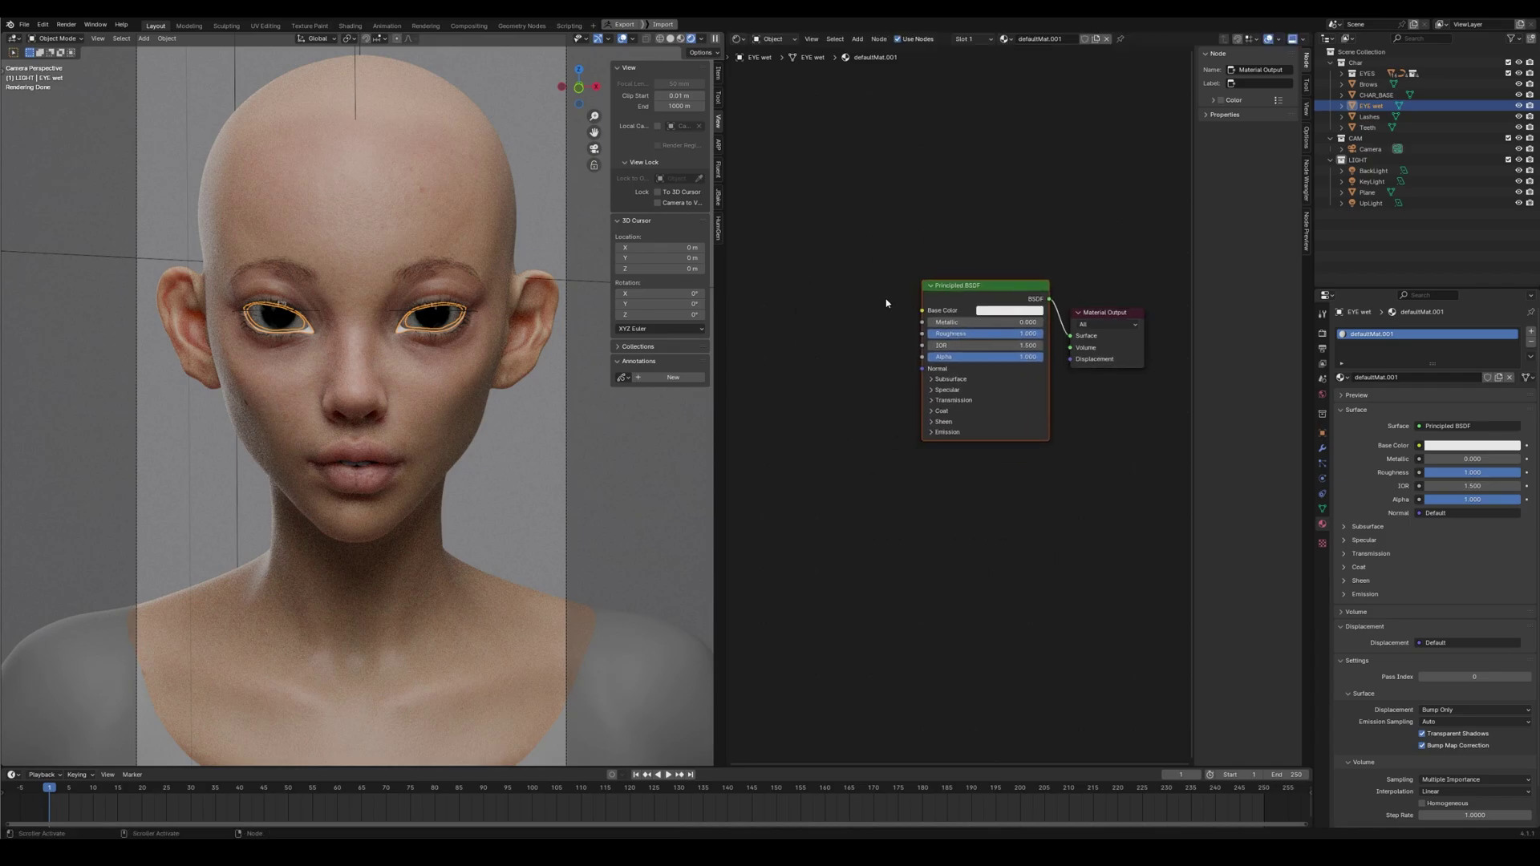
drag(868, 248, 1016, 466)
click(953, 400)
click(949, 427)
drag(819, 215, 997, 495)
drag(980, 286, 952, 305)
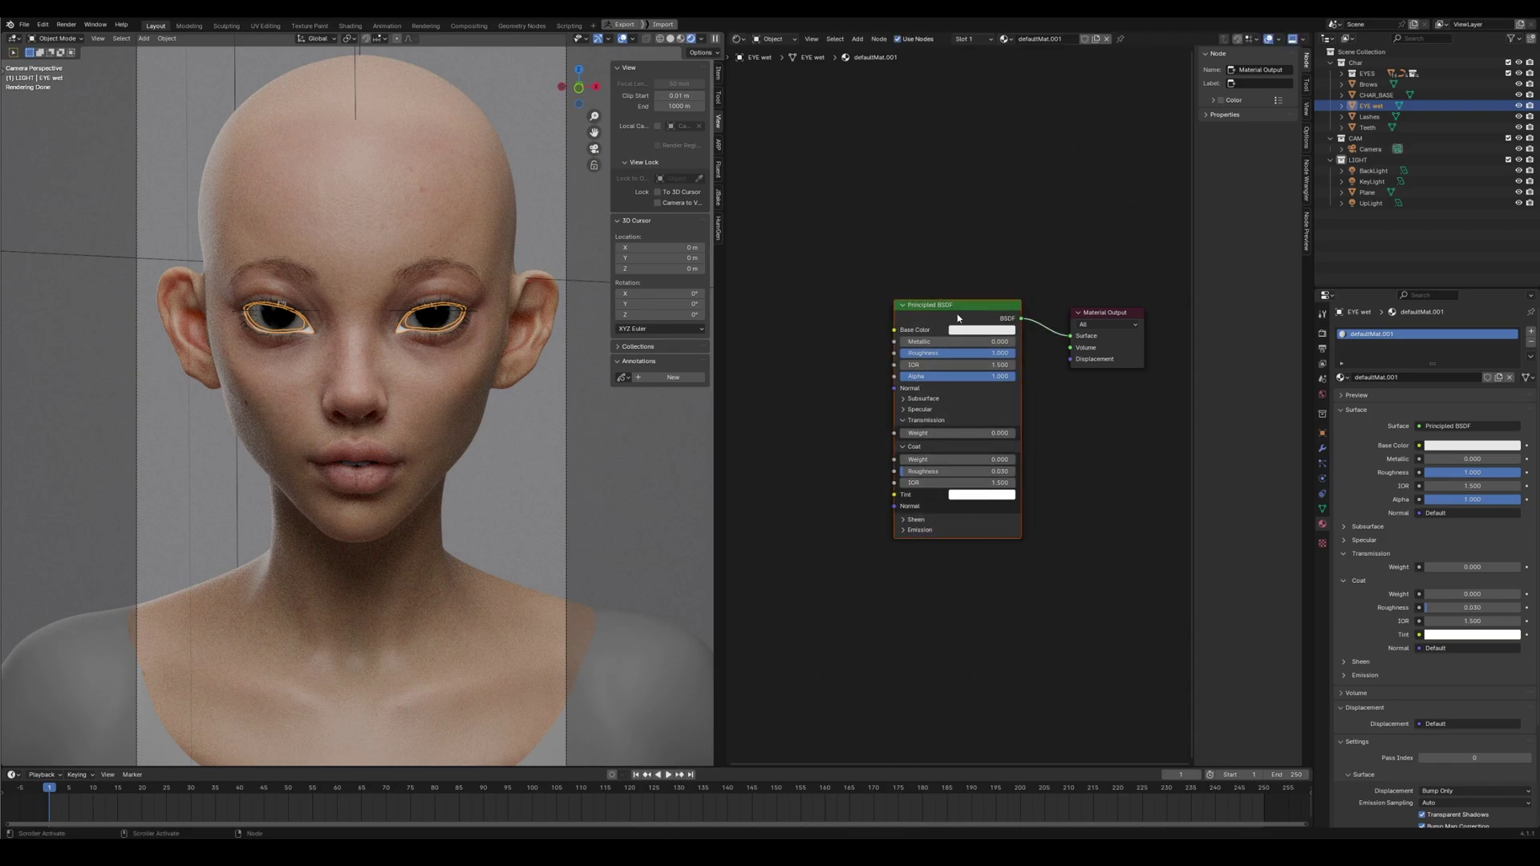
drag(780, 203, 1011, 547)
key(x)
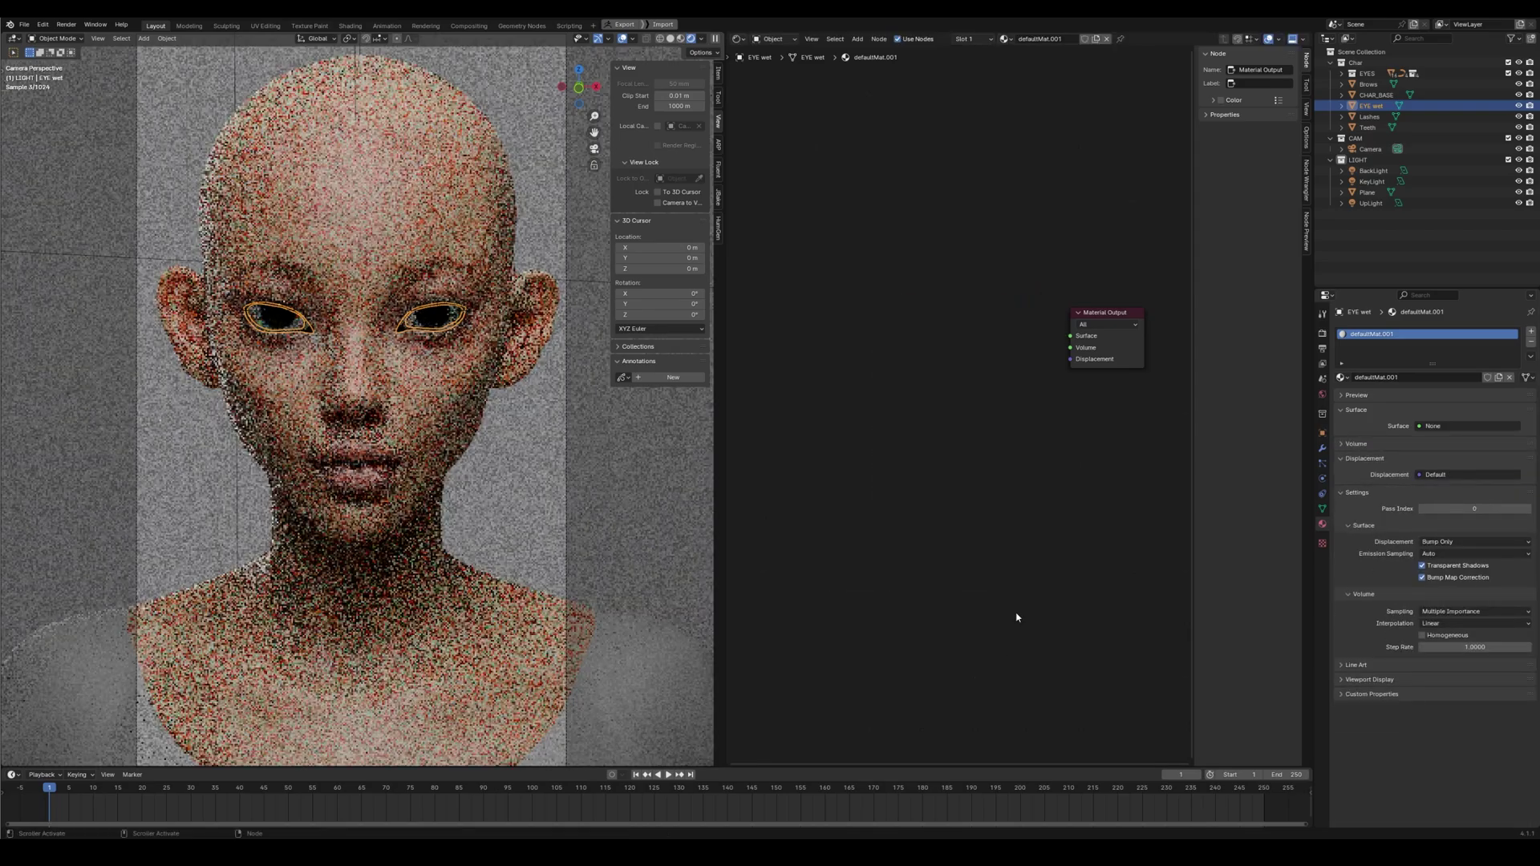
Add a new Principled BSDF node to the EYE wet material and connect it to the Material Output's Surface input
key(shift+a)
text(pro)
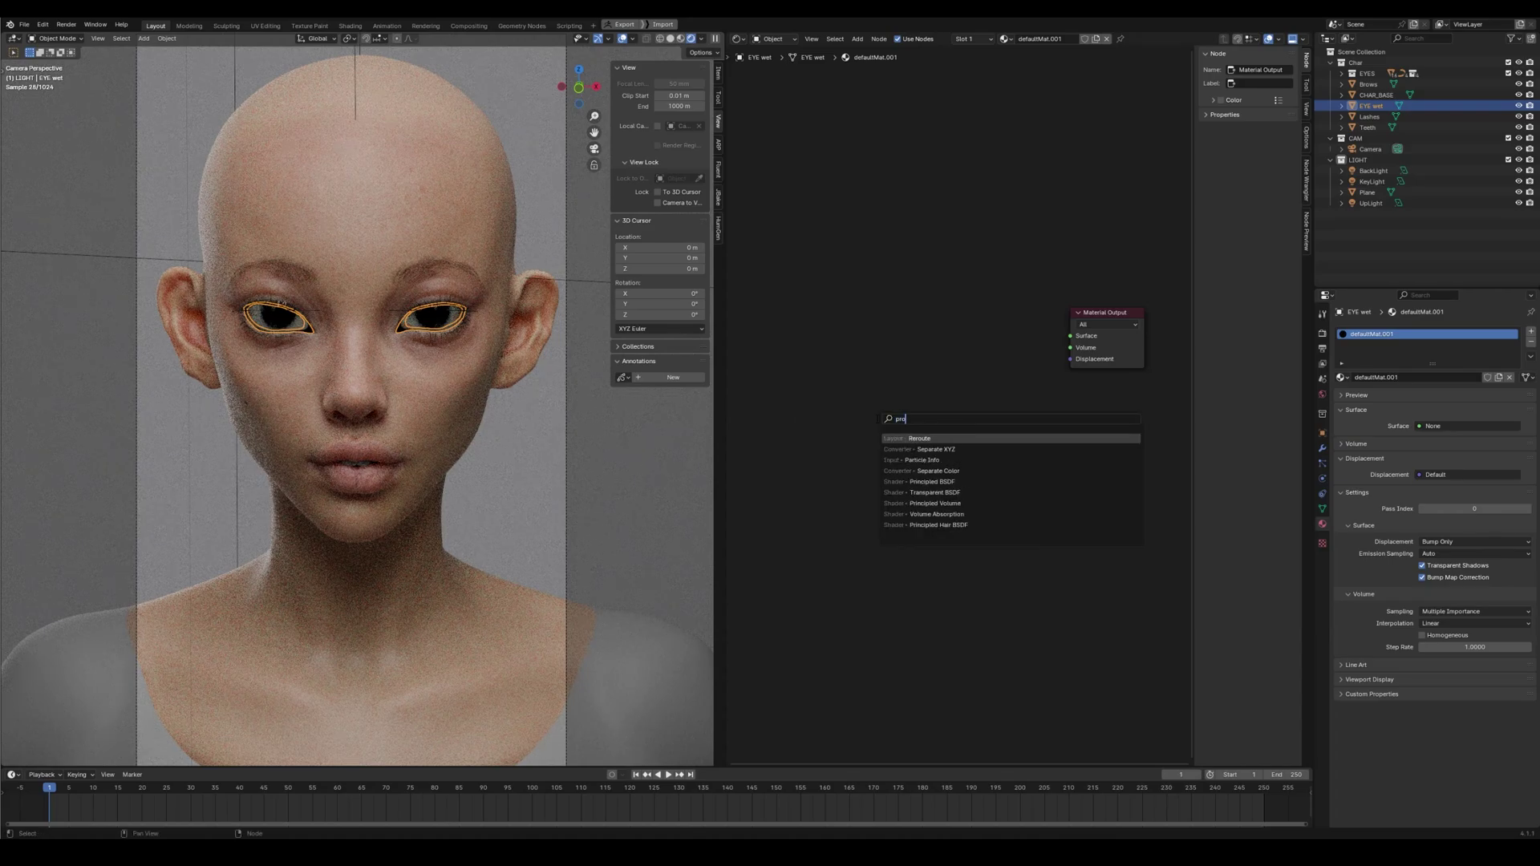
text(inc)
key(Return)
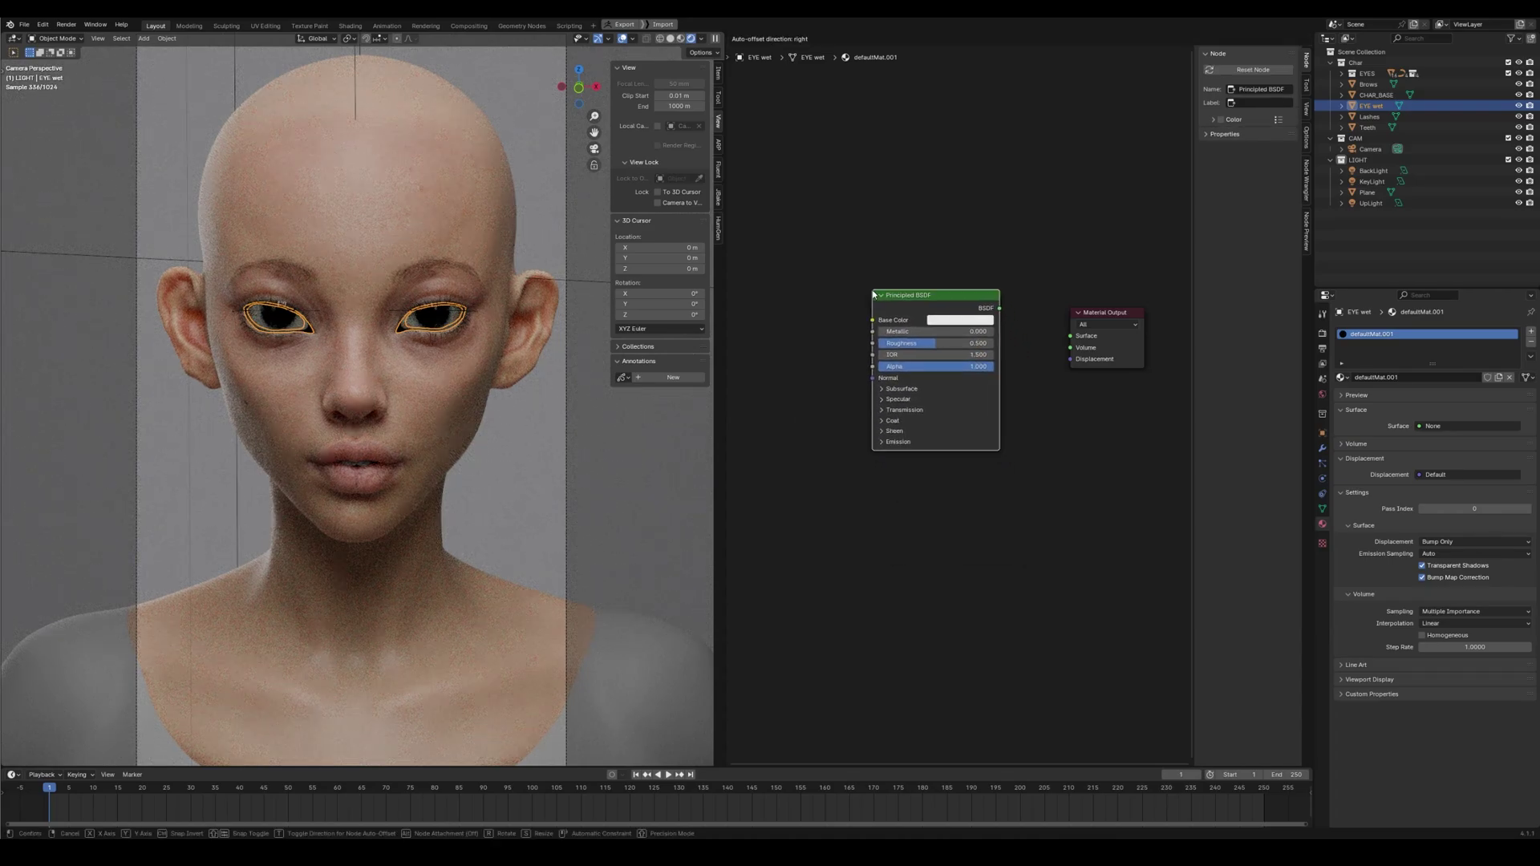
click(874, 295)
drag(999, 308, 1070, 335)
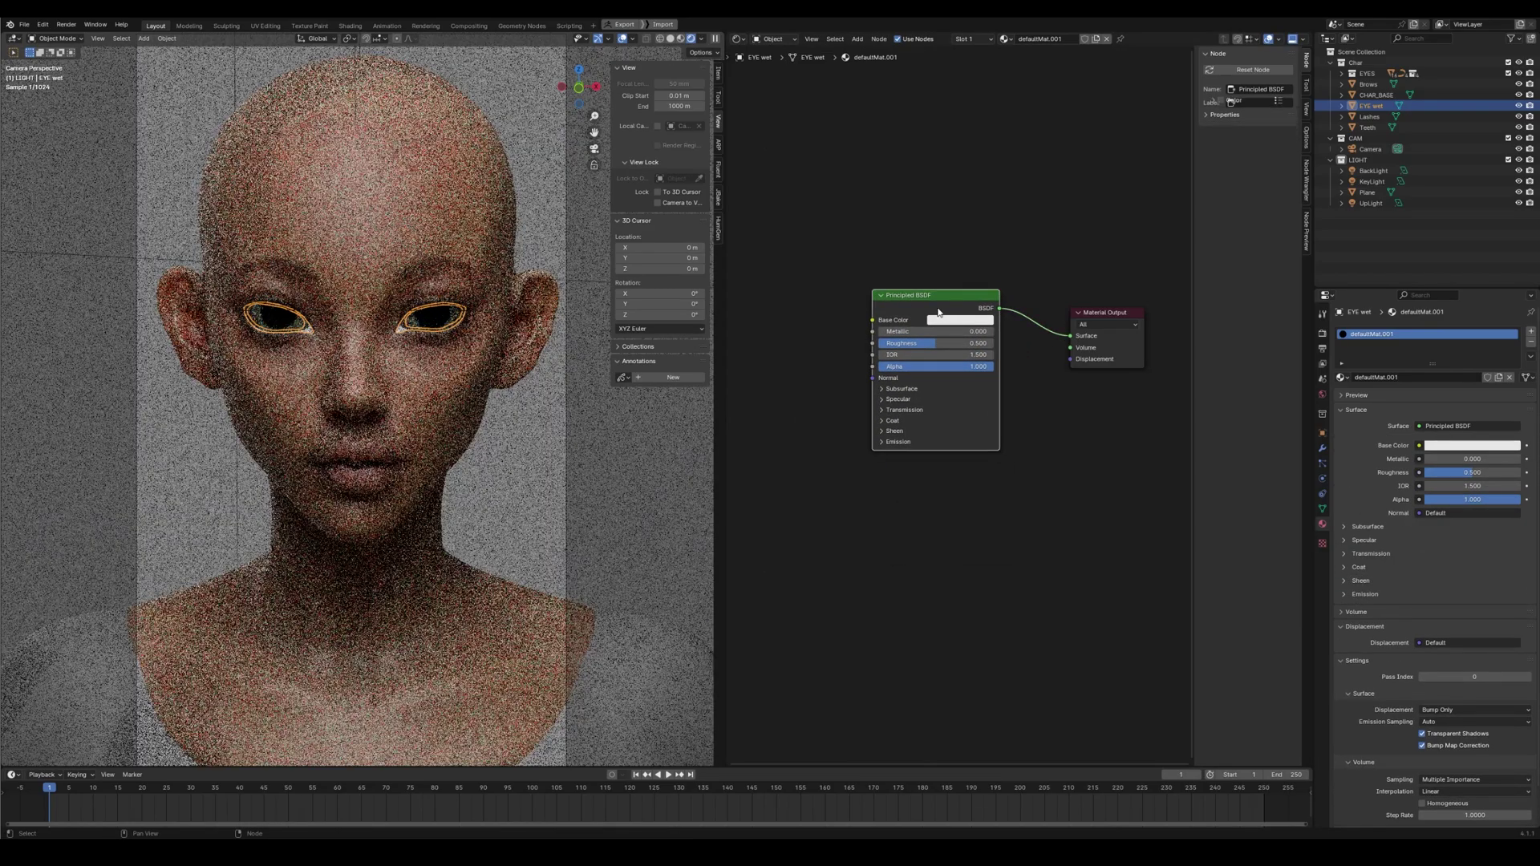
Make the EYE wet shader transmissive with a Transmission Weight of 1.000 and an IOR of 1.4
drag(938, 312, 953, 323)
click(915, 421)
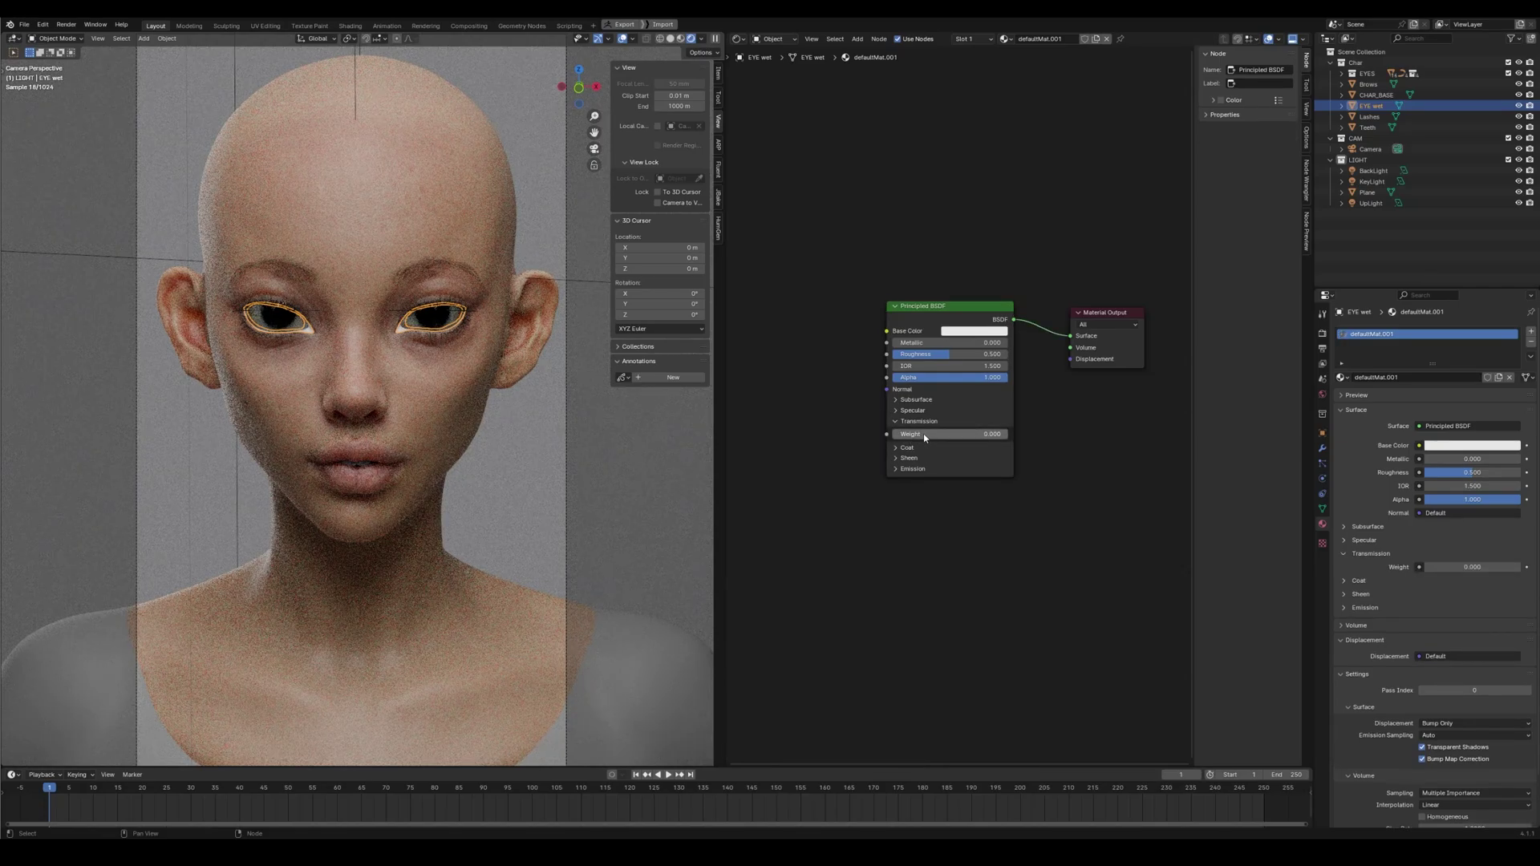
drag(924, 435, 1008, 435)
click(923, 366)
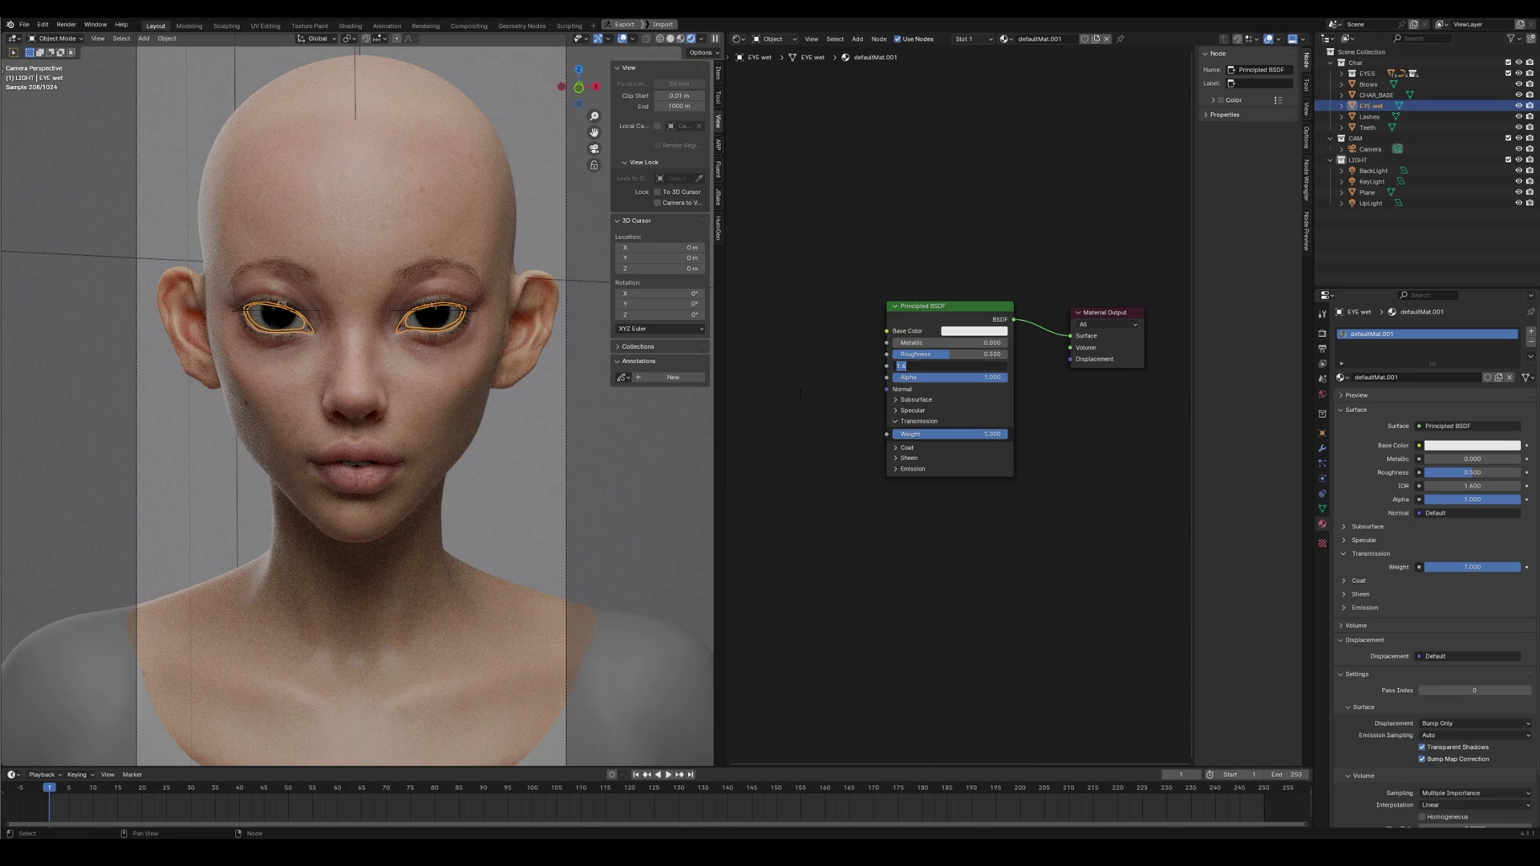
click(249, 273)
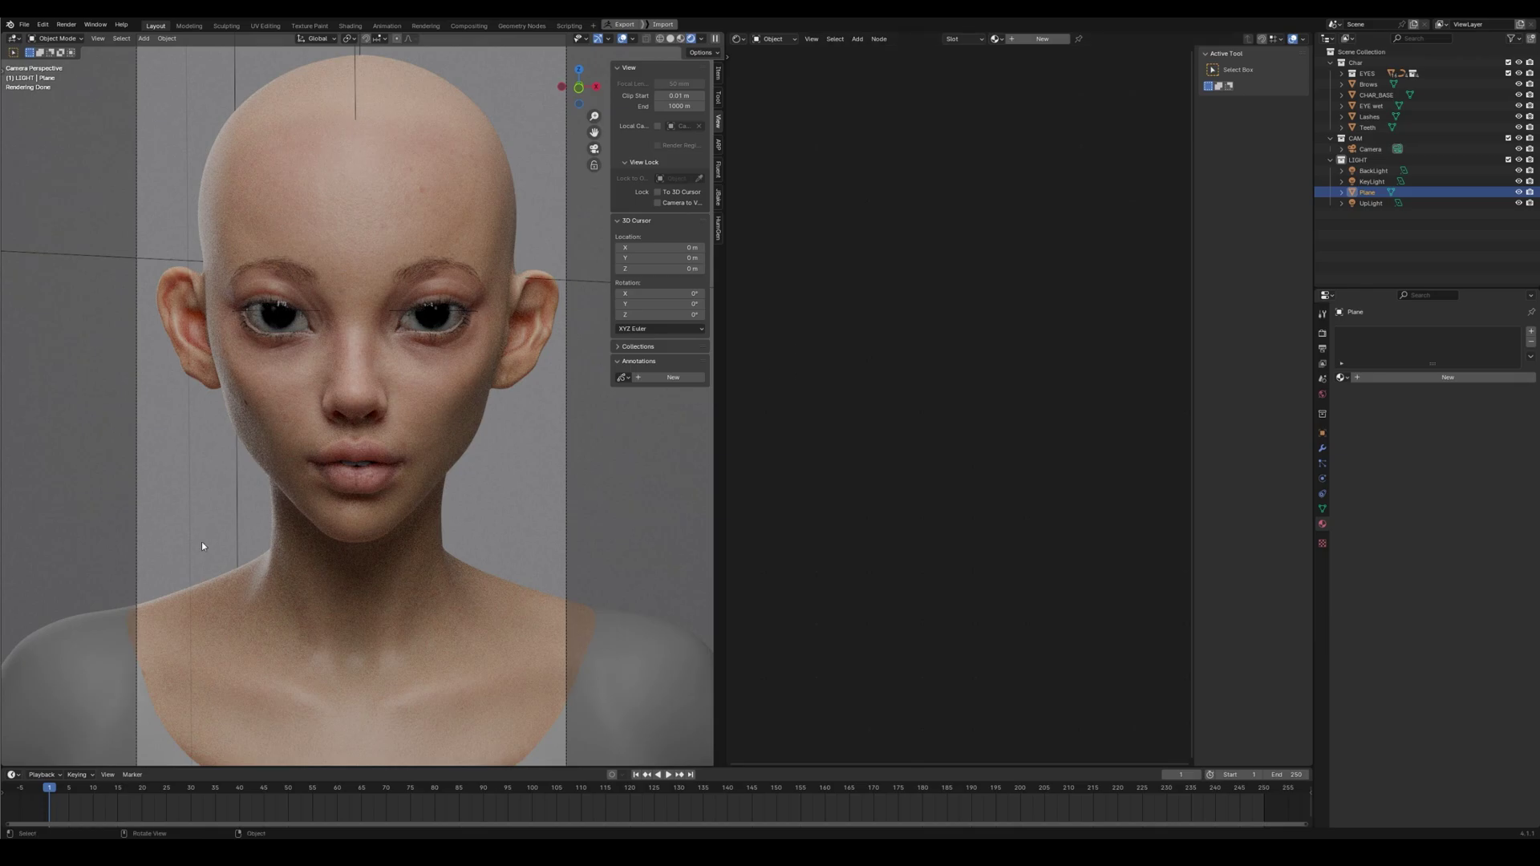
Select CHAR_BASE and move its albedo Image Texture node farther from the Principled BSDF to make room between them
click(507, 212)
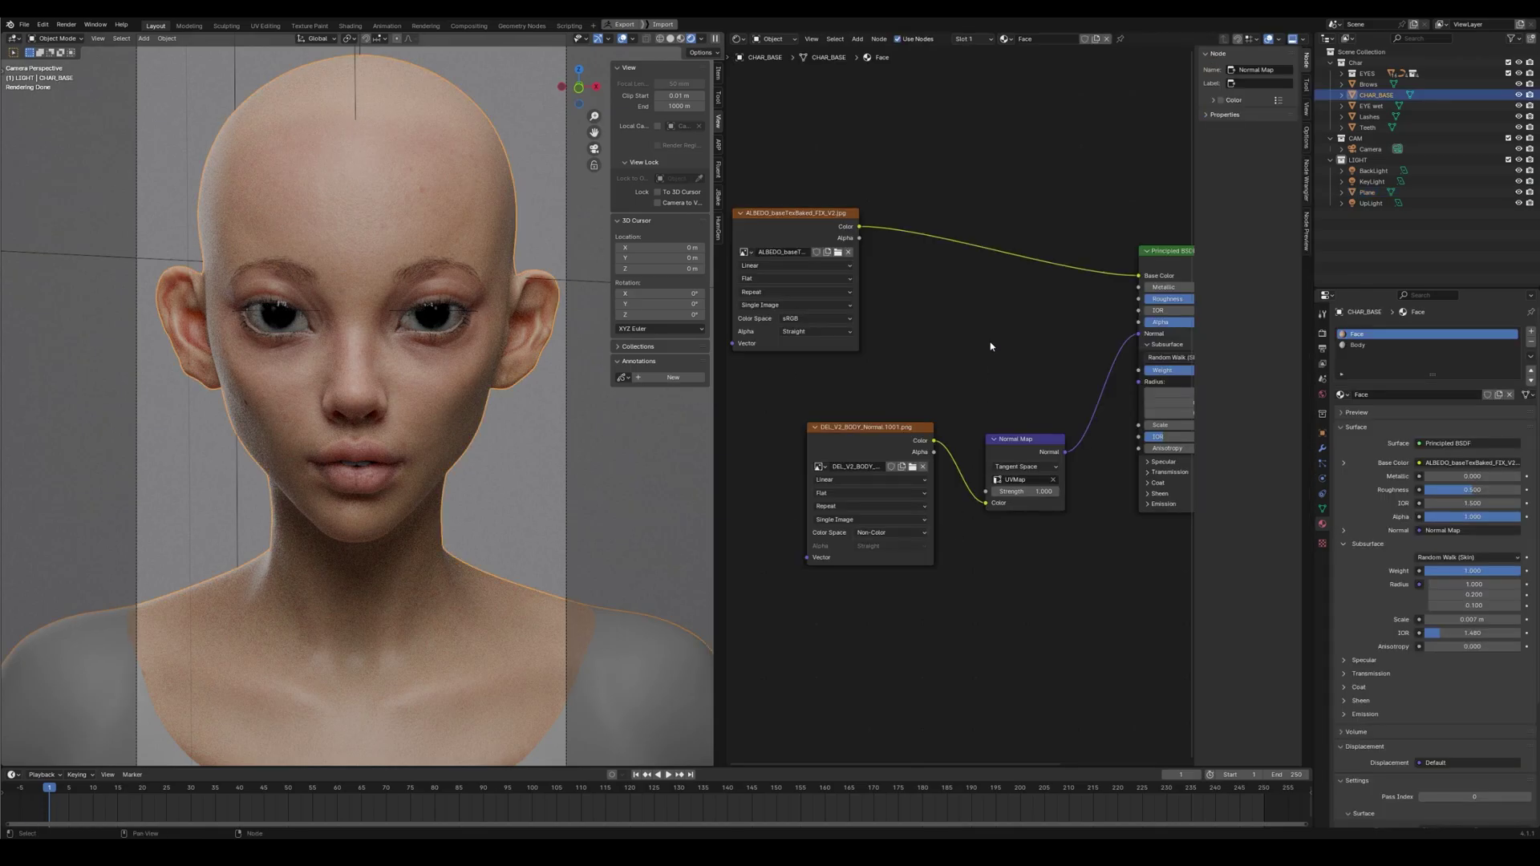
scroll(990, 347, down, 3)
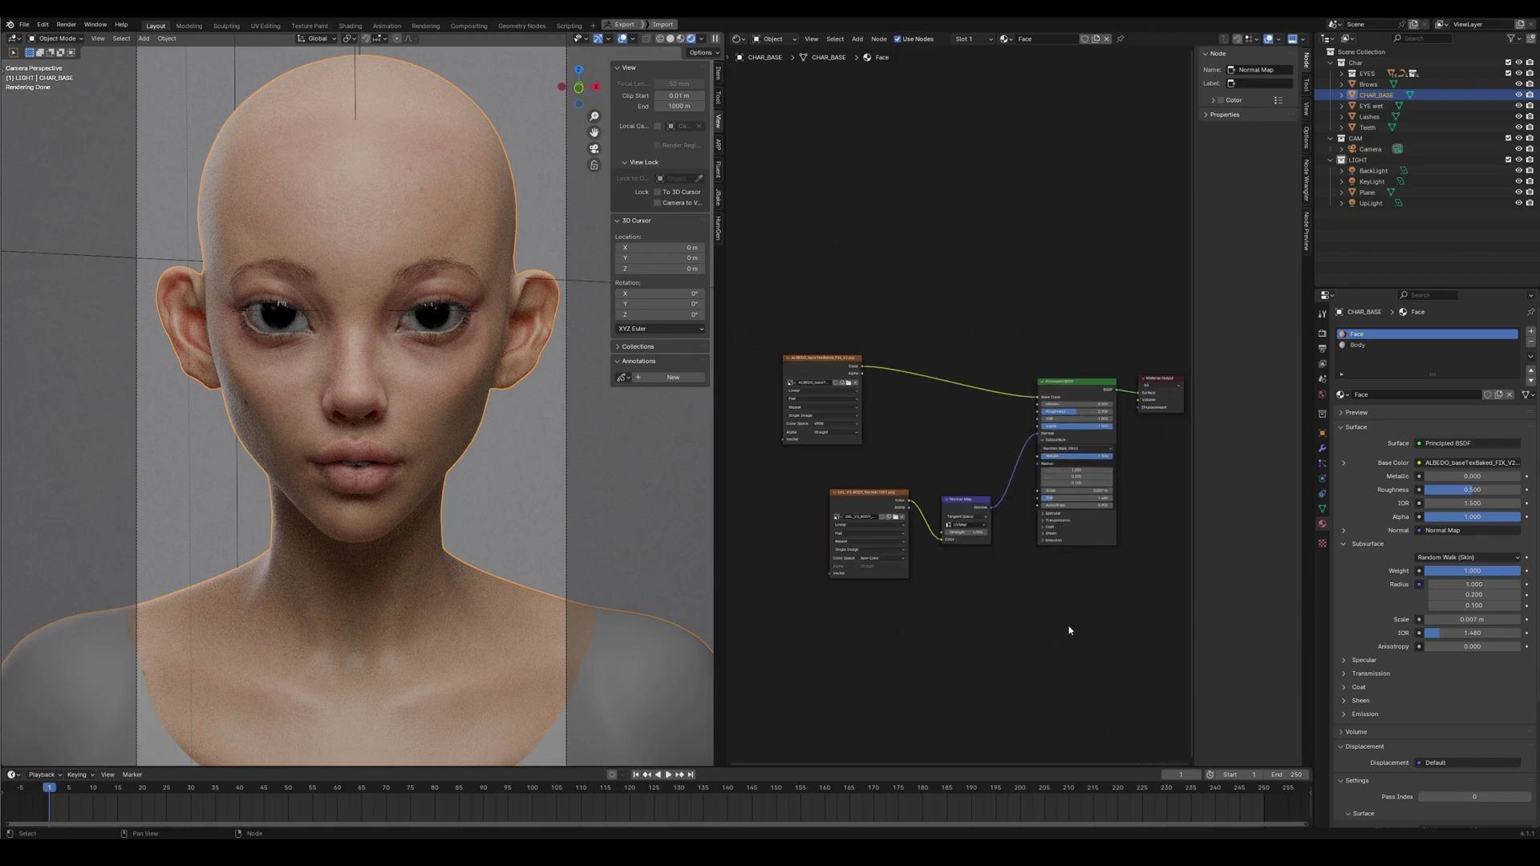
middle_drag(1069, 631, 937, 650)
scroll(1014, 645, down, 1)
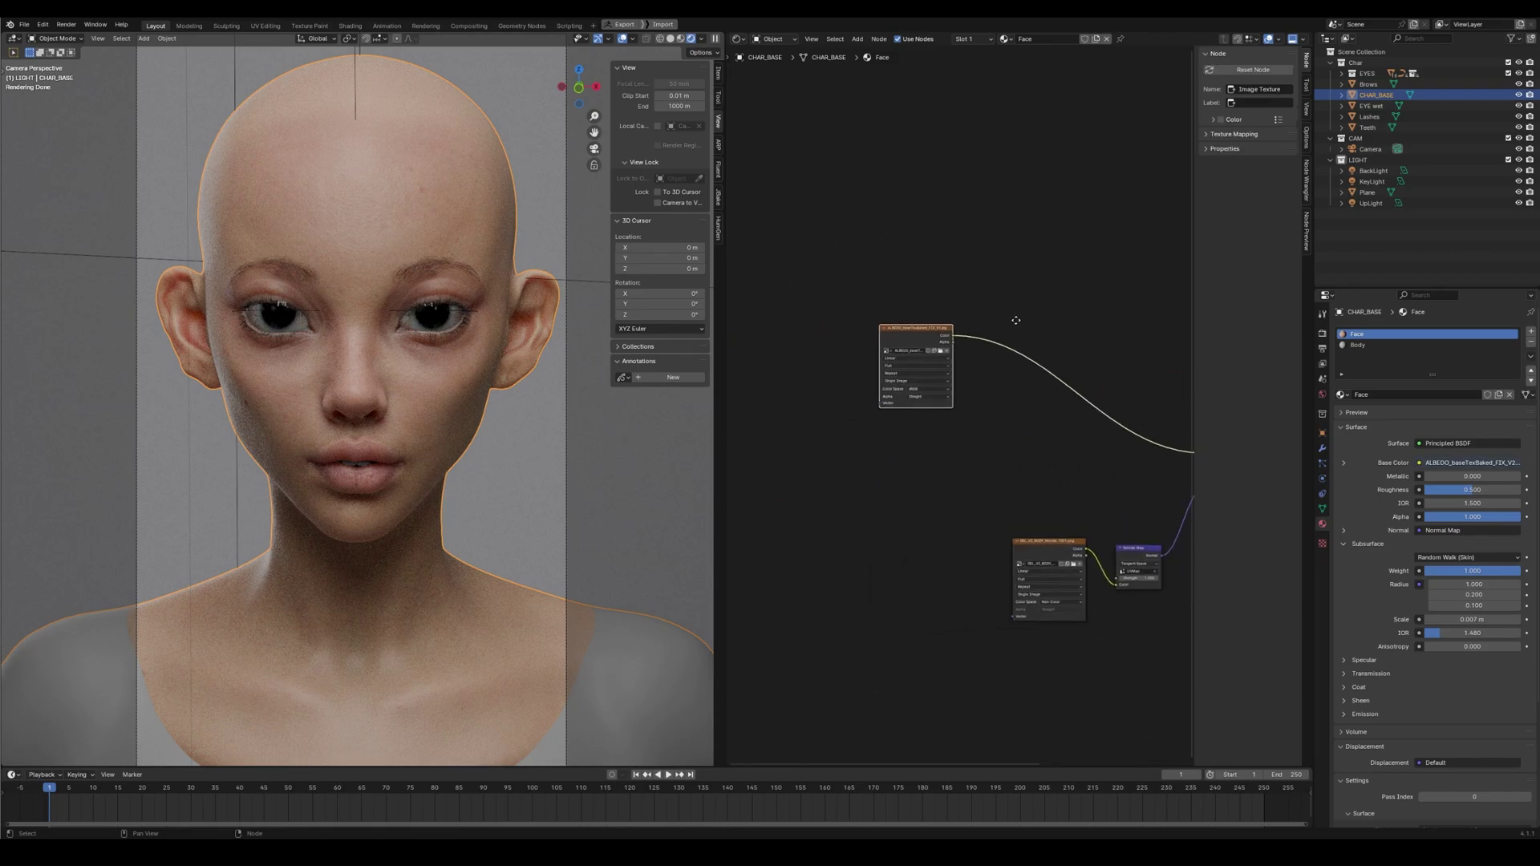
scroll(1014, 321, down, 1)
drag(921, 346, 810, 344)
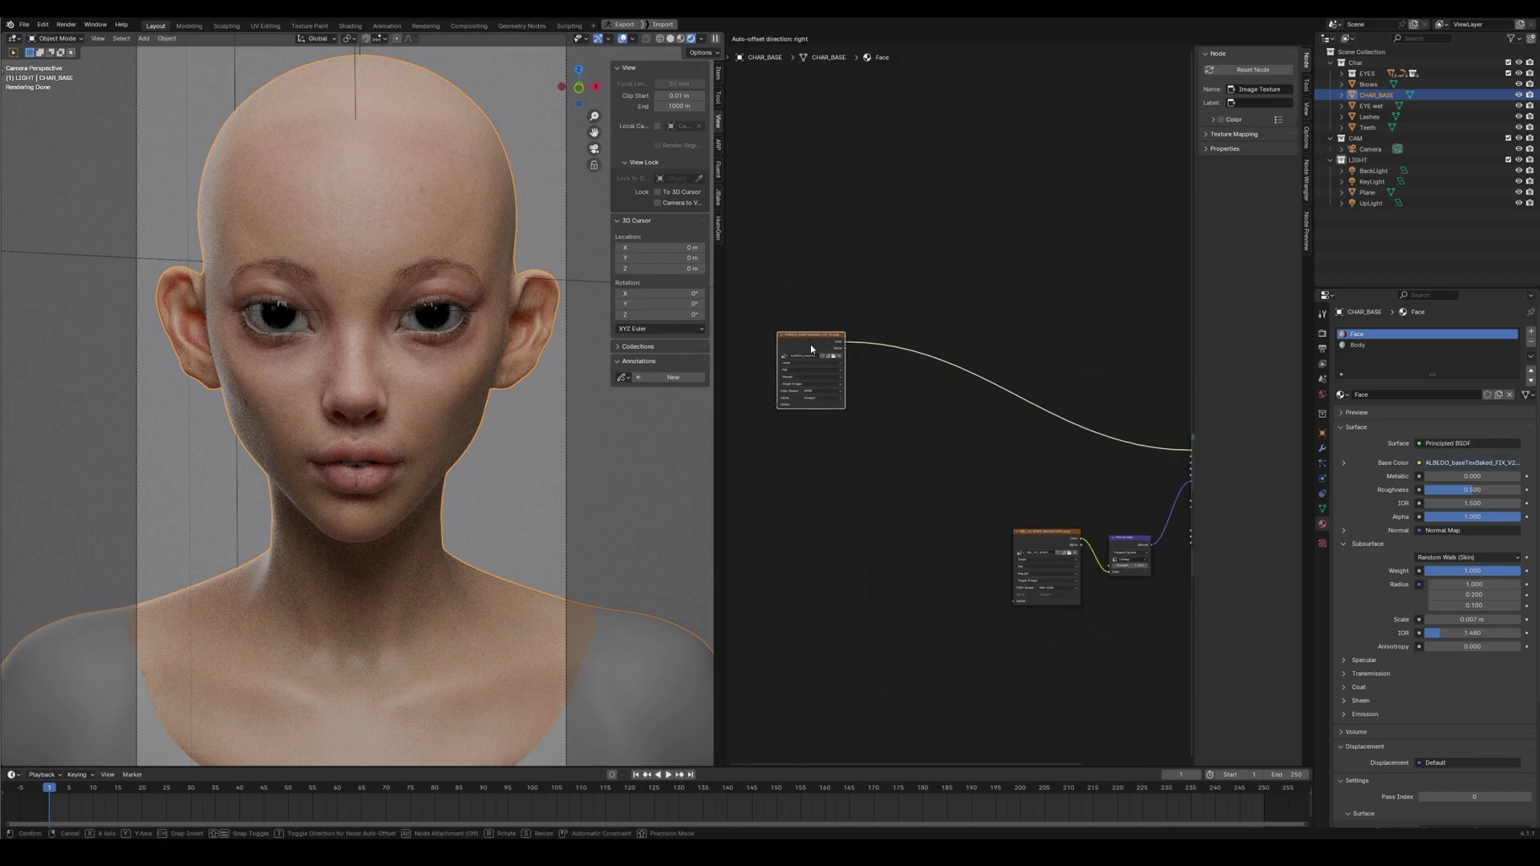
click(812, 349)
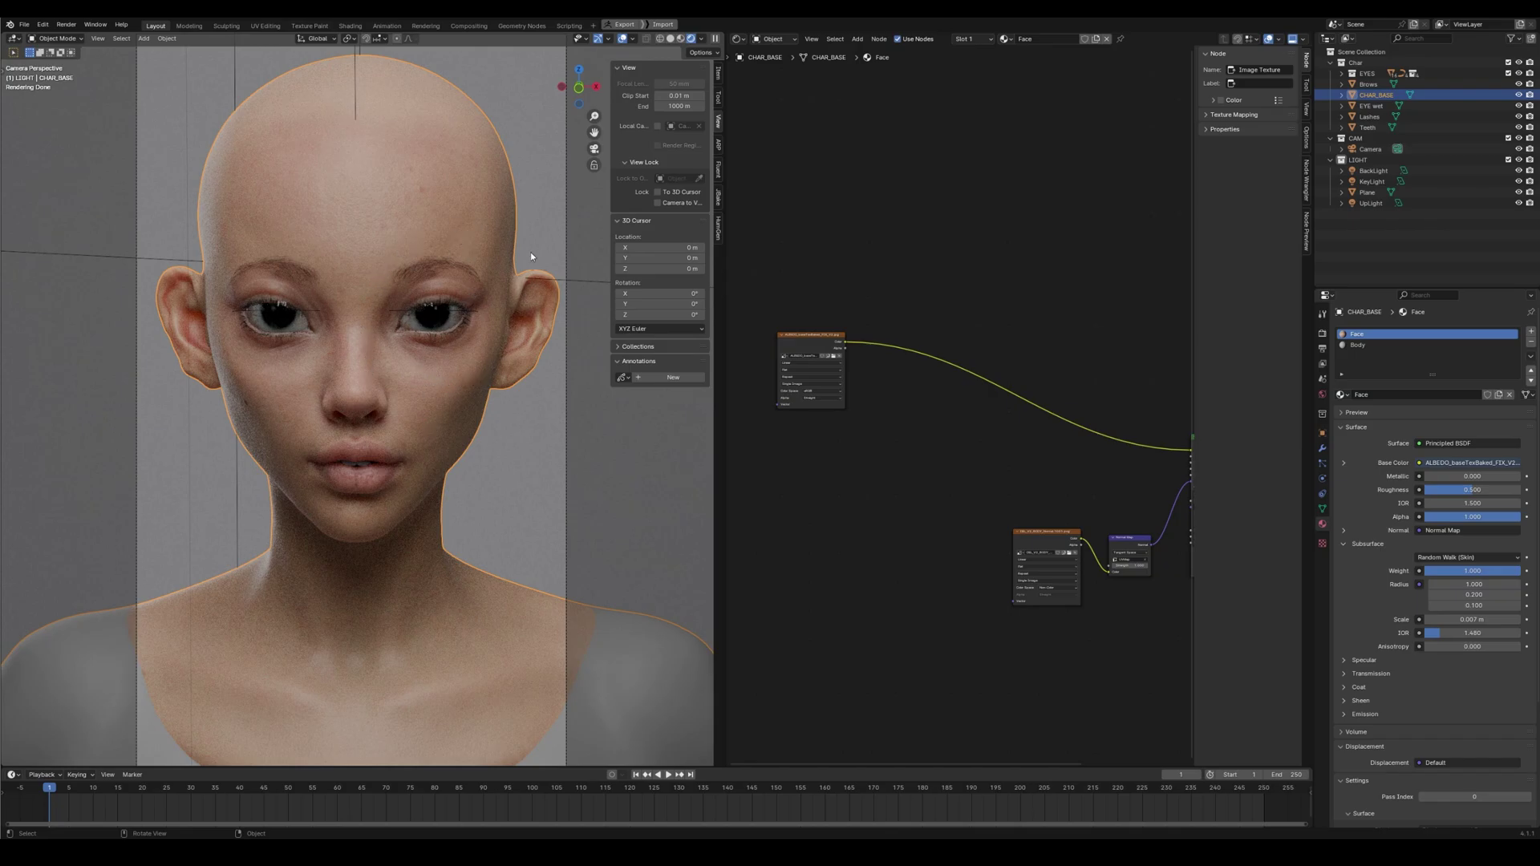
middle_drag(839, 426, 681, 447)
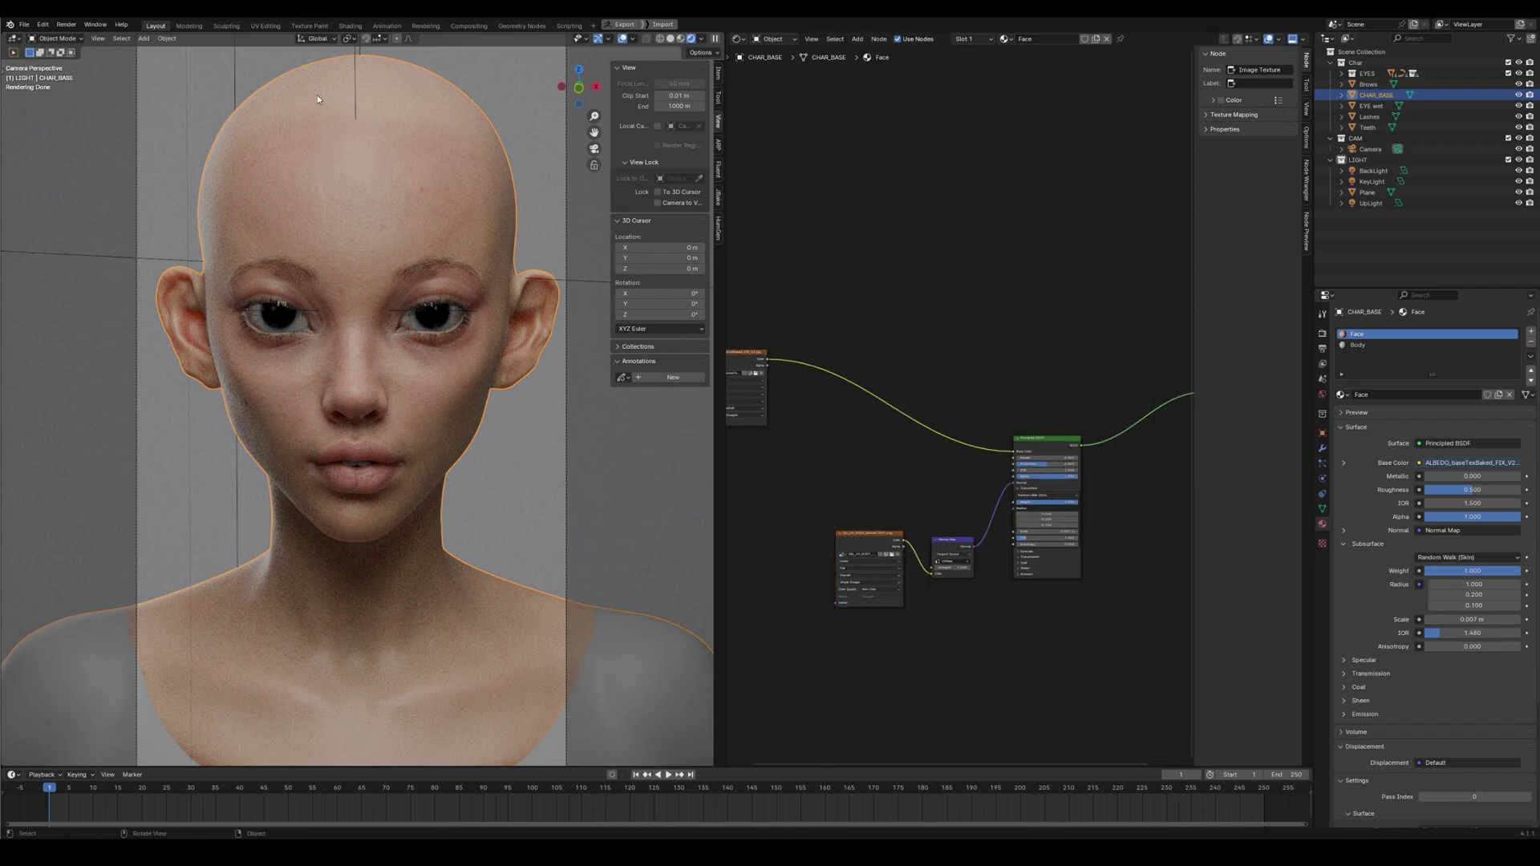
Switch to the Texture Paint workspace and preview the character in rendered shading with the EEVEE render engine
click(313, 26)
click(1413, 216)
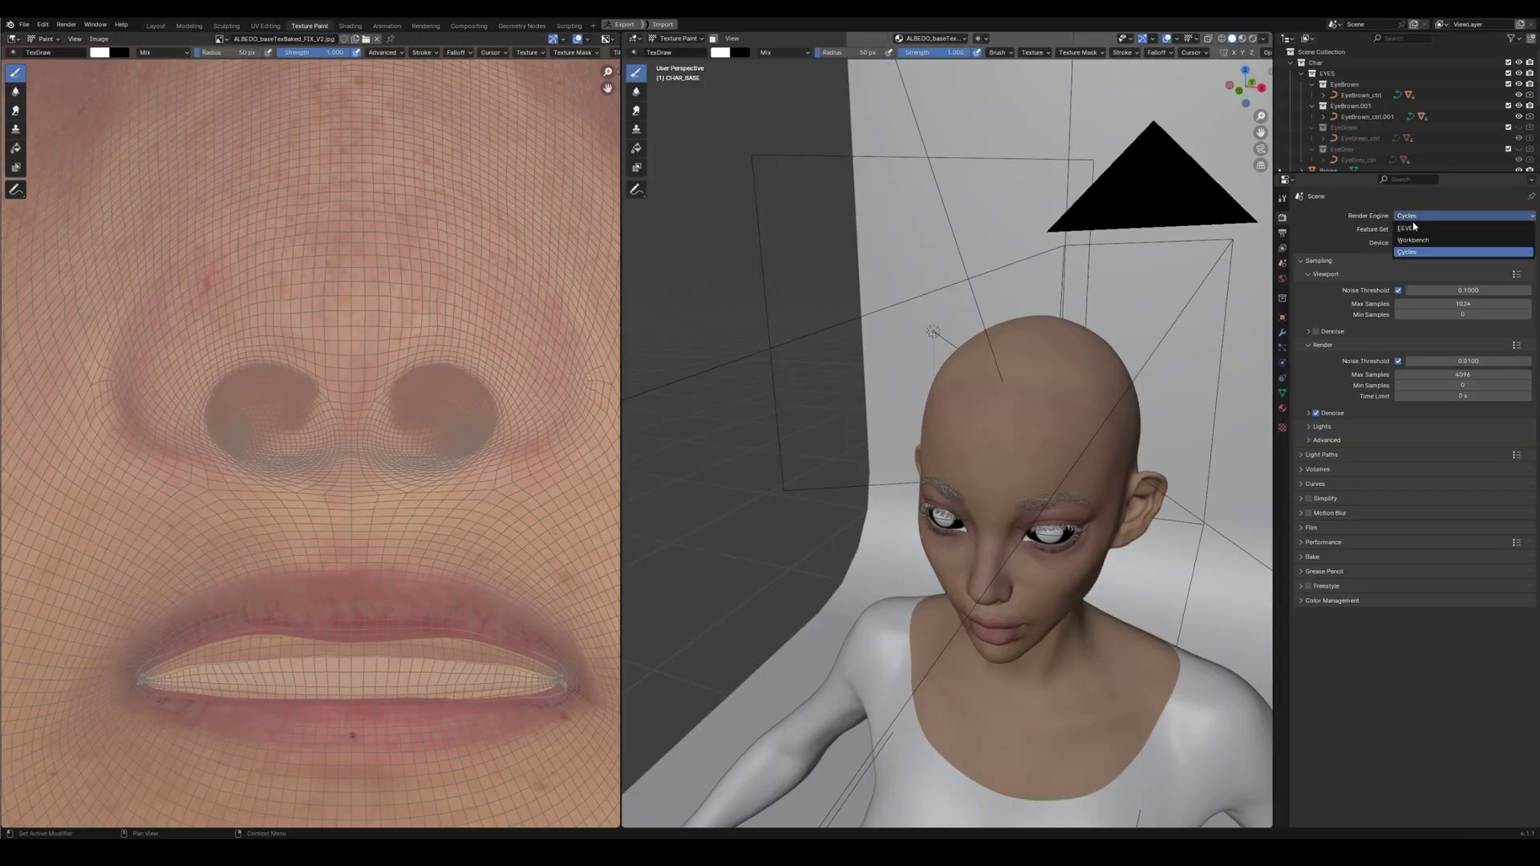
click(1415, 228)
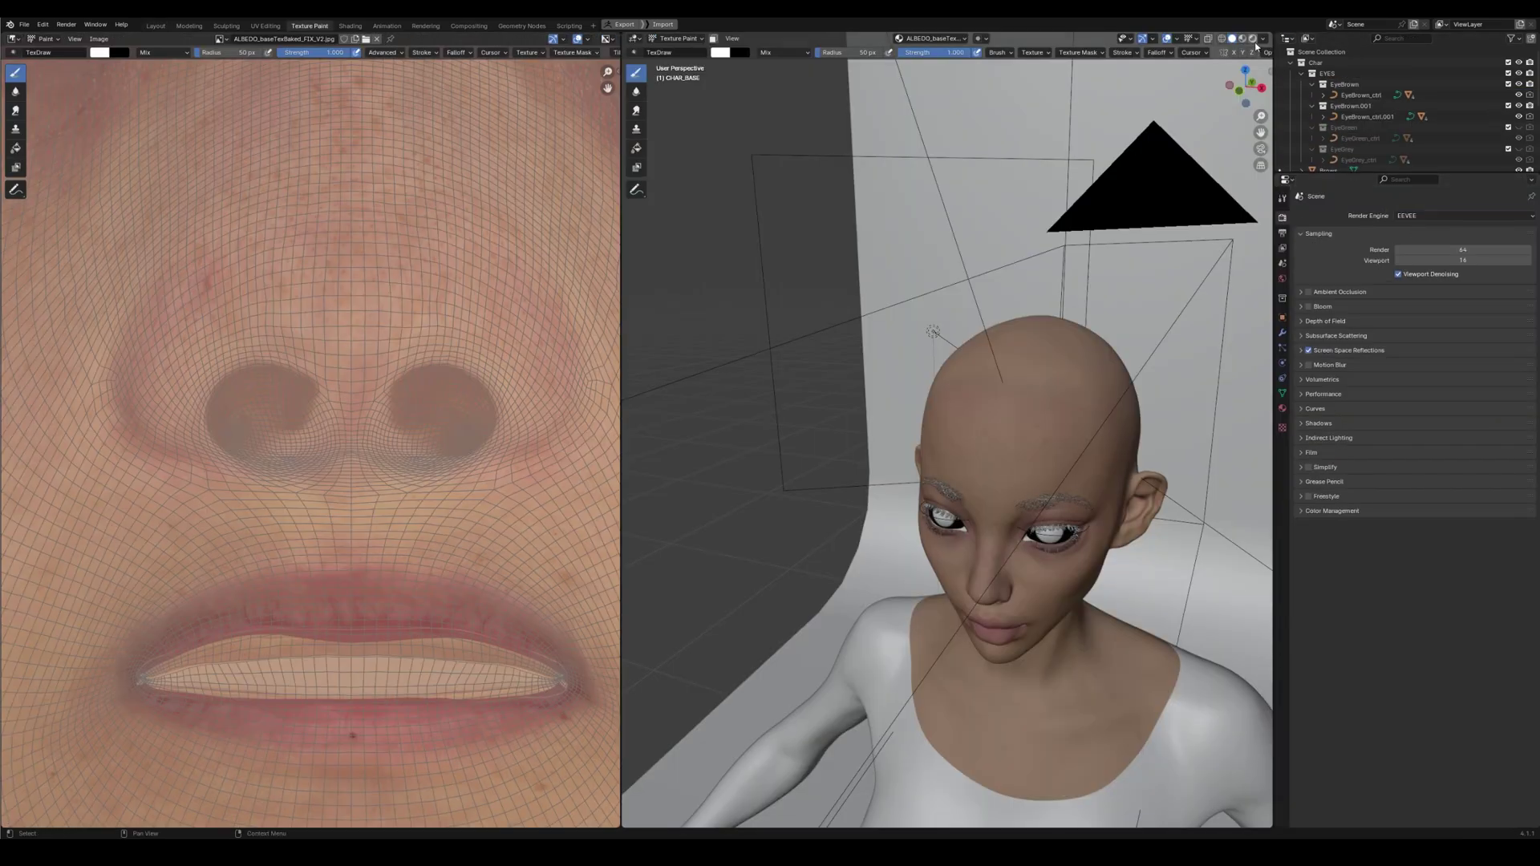
scroll(930, 507, up, 6)
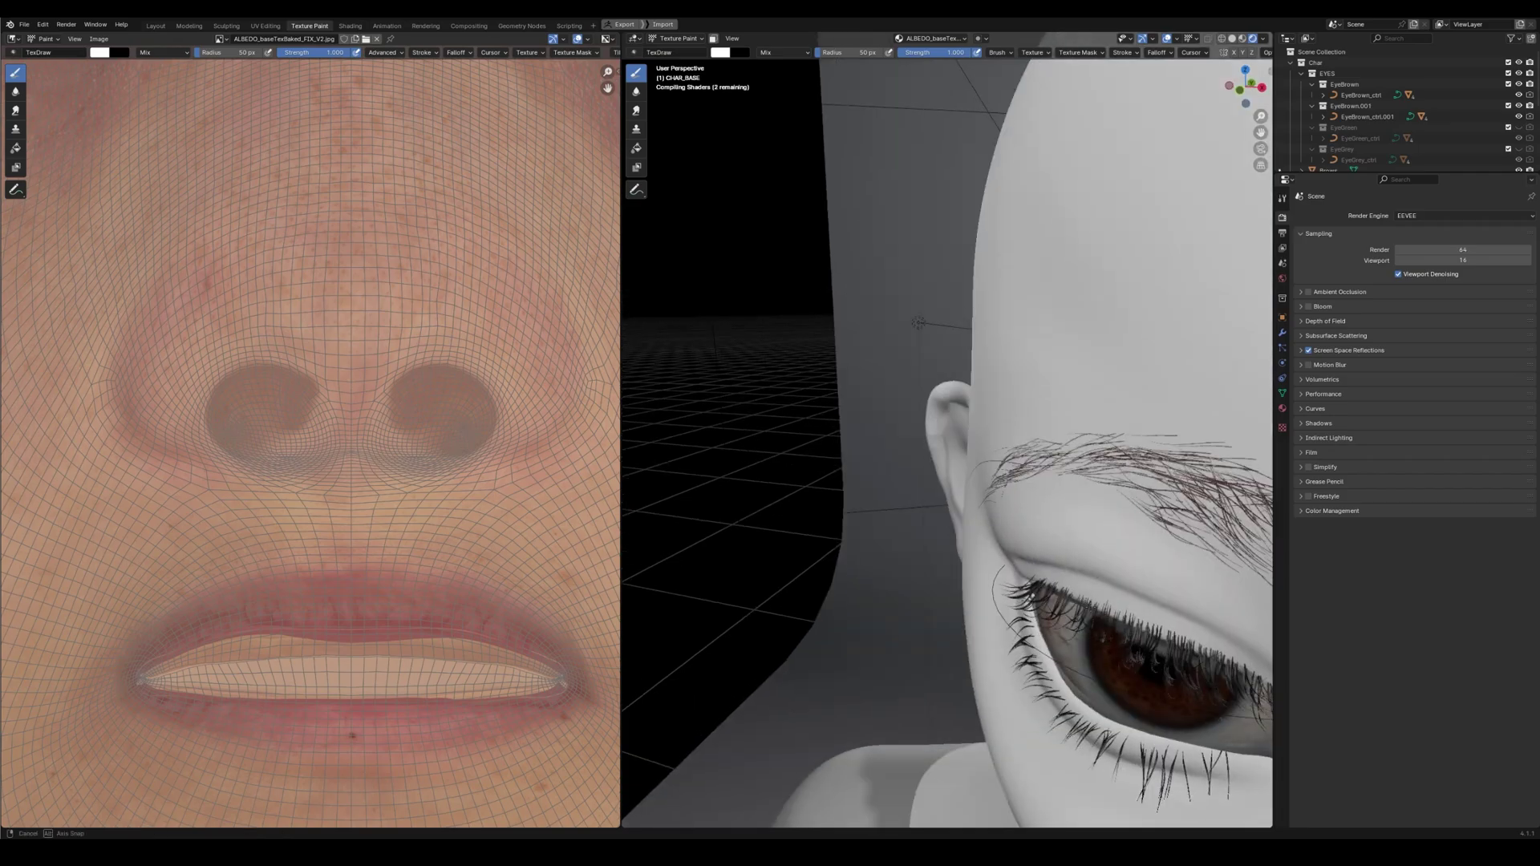
key(n)
mouse_move(1066, 449)
middle_down()
mouse_move(960, 384)
mouse_move(997, 365)
mouse_move(915, 426)
mouse_move(928, 402)
mouse_move(750, 230)
middle_up()
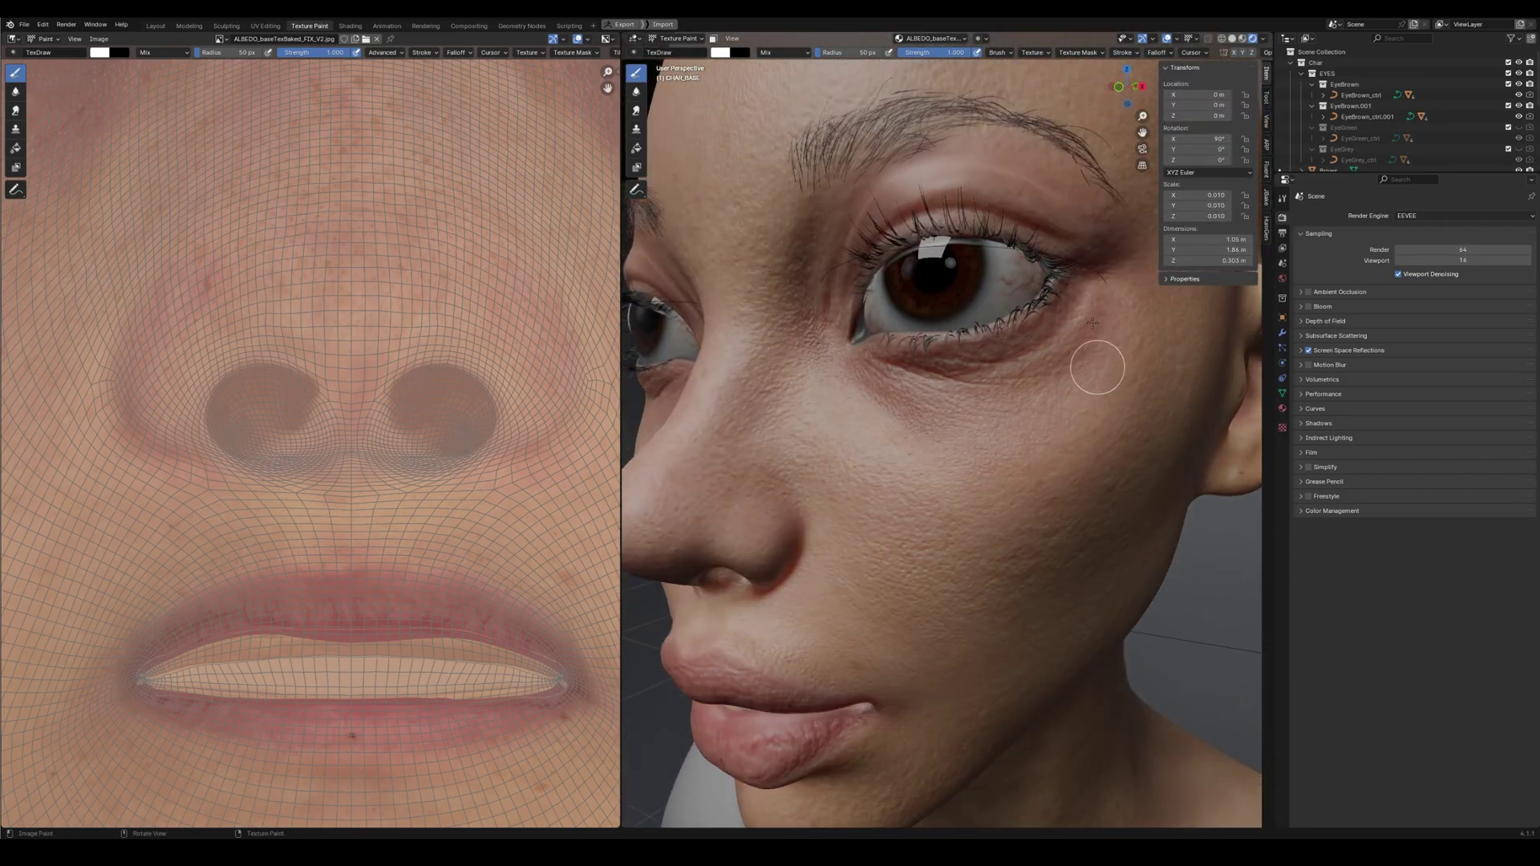
key(n)
scroll(892, 138, up, 8)
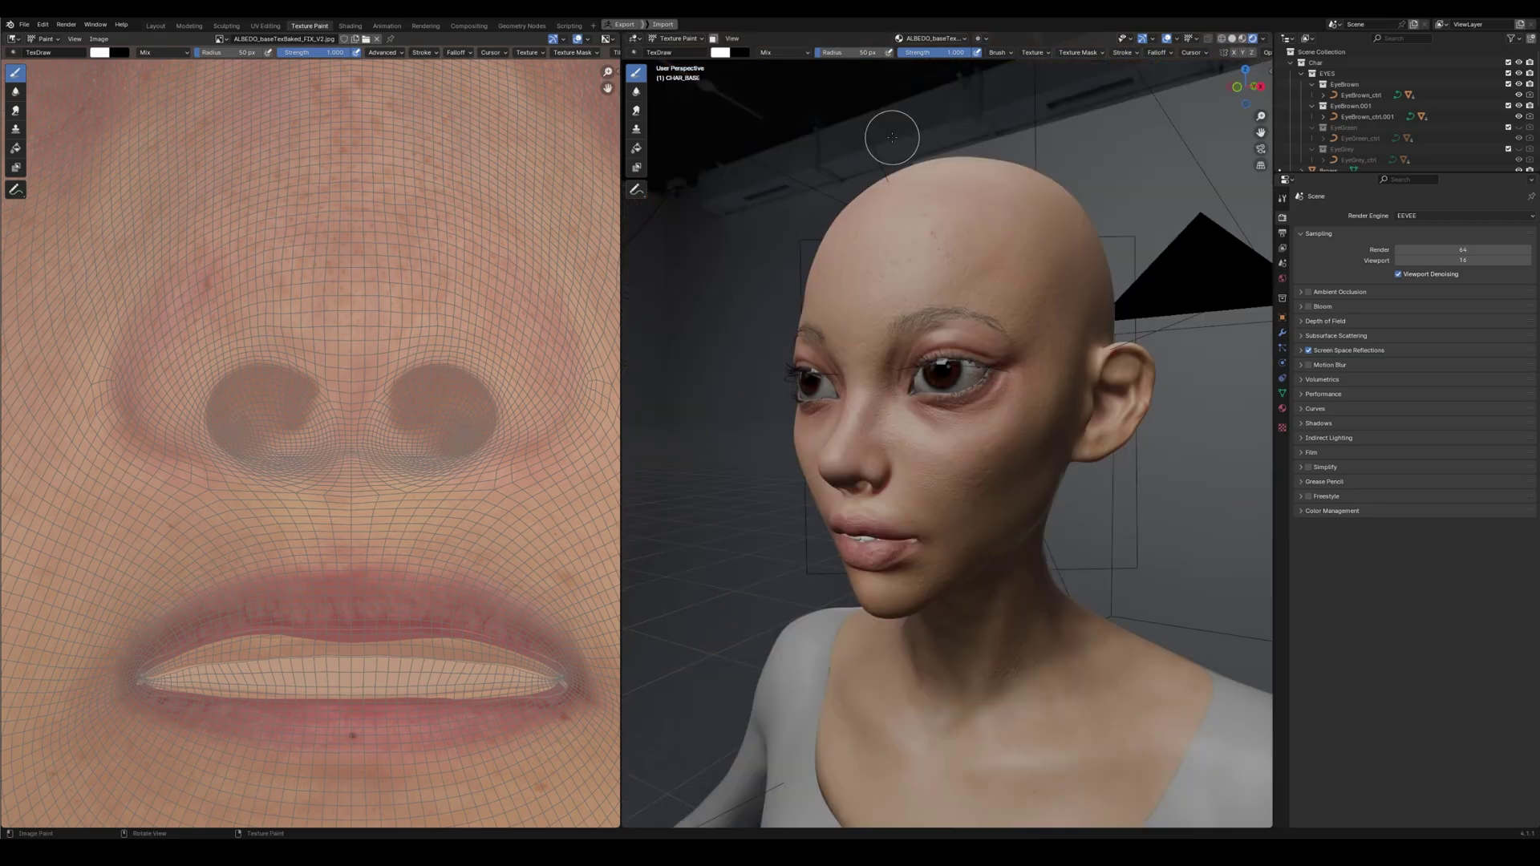
Set the viewport's focal length to 100 mm, save the file and frame the face from the front
key(n)
click(1265, 120)
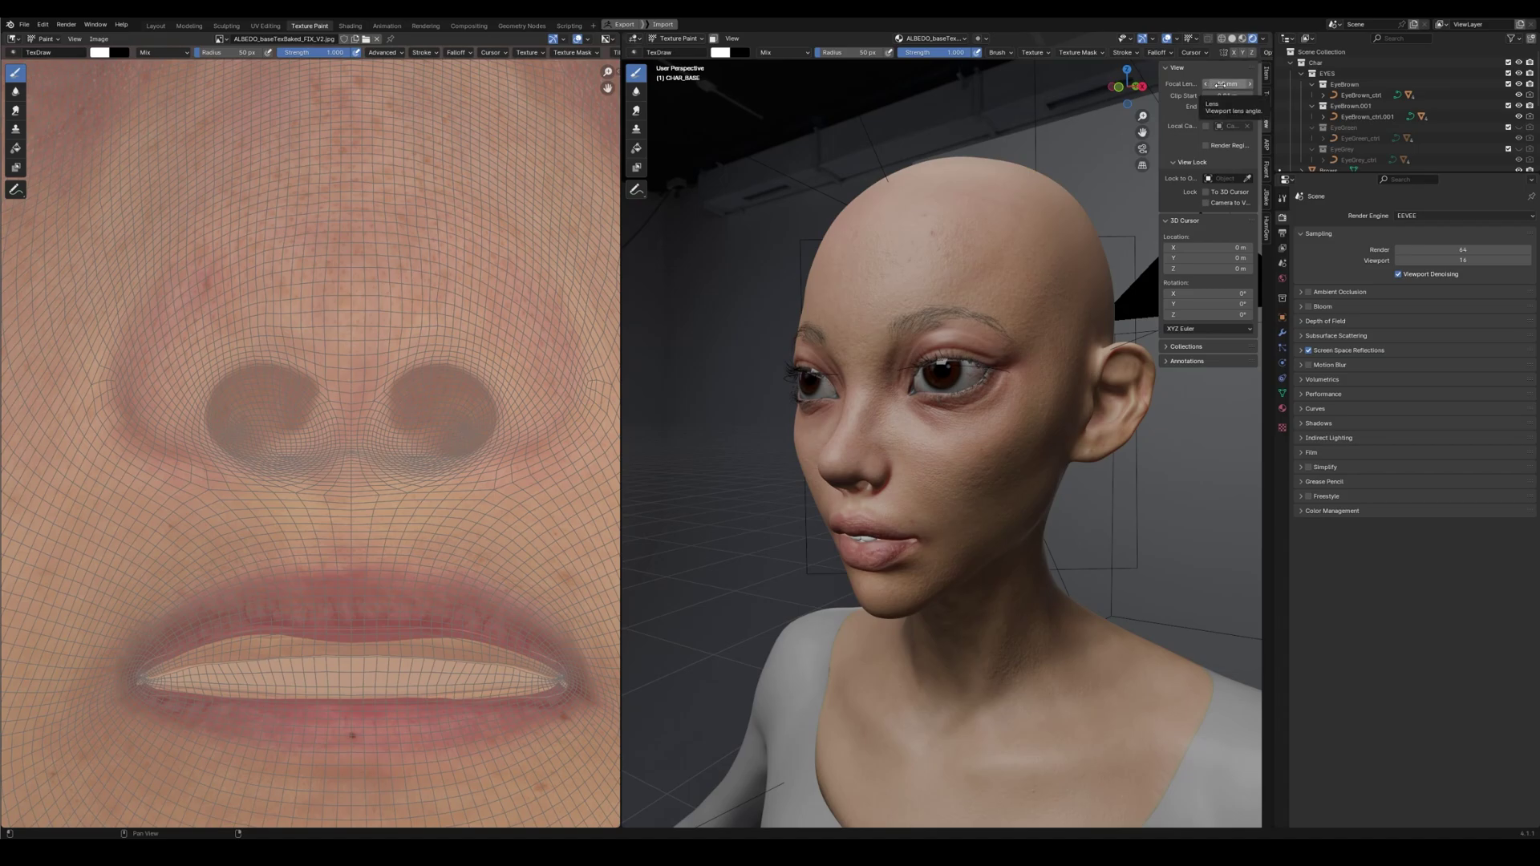
click(1220, 84)
text(100)
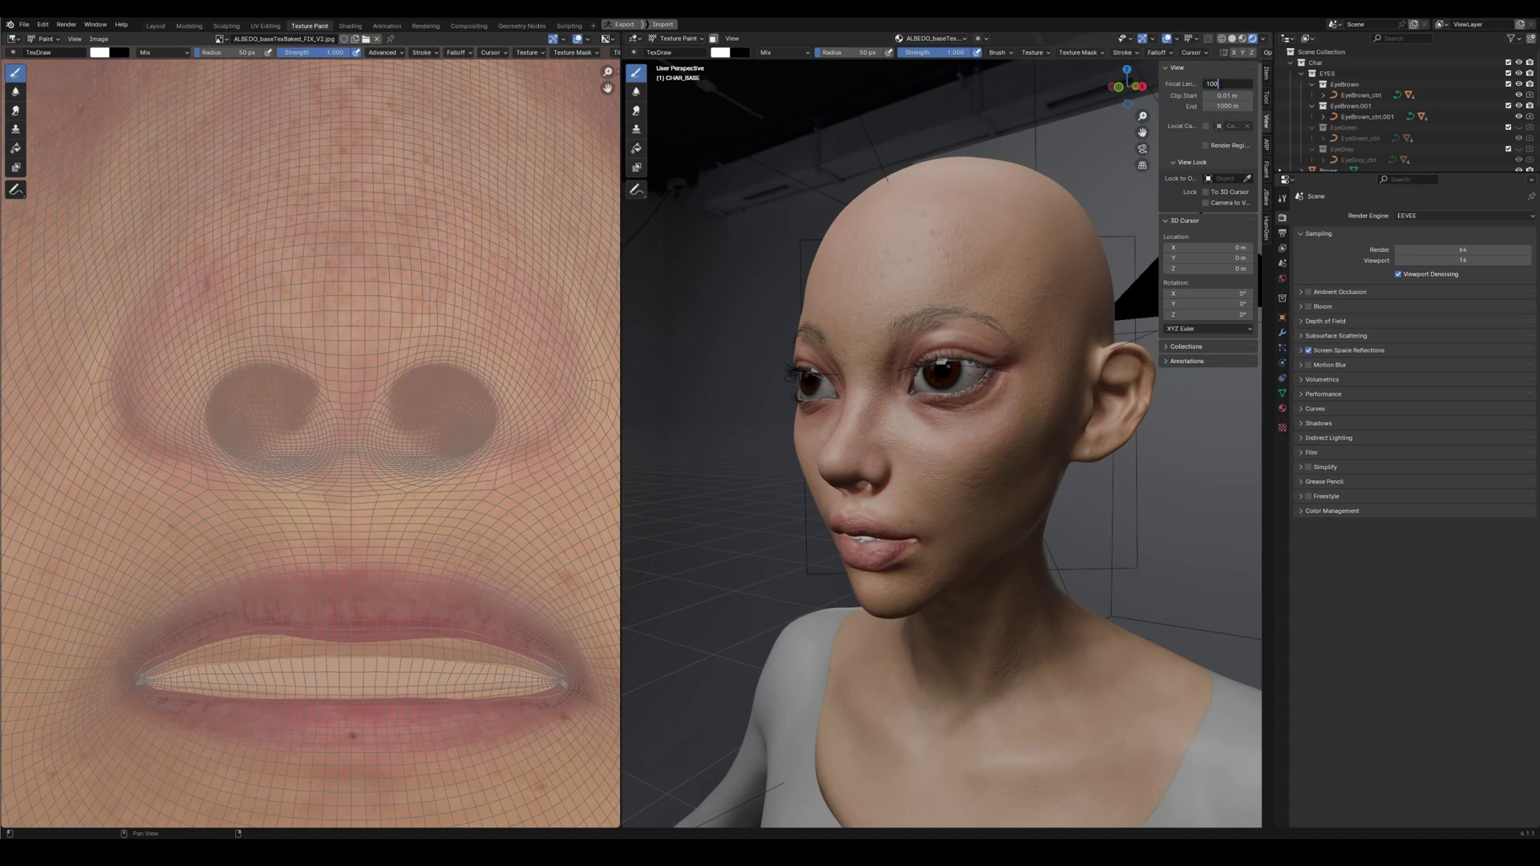
key(Return)
middle_drag(864, 550, 940, 493)
key(ctrl+s)
middle_drag(942, 431, 991, 329)
shift+middle_drag(802, 337, 1087, 376)
Create a blank 4096 × 4096 px image named FOUNDATION in the new Image Texture node, with its fill color's alpha at 0
scroll(363, 326, down, 10)
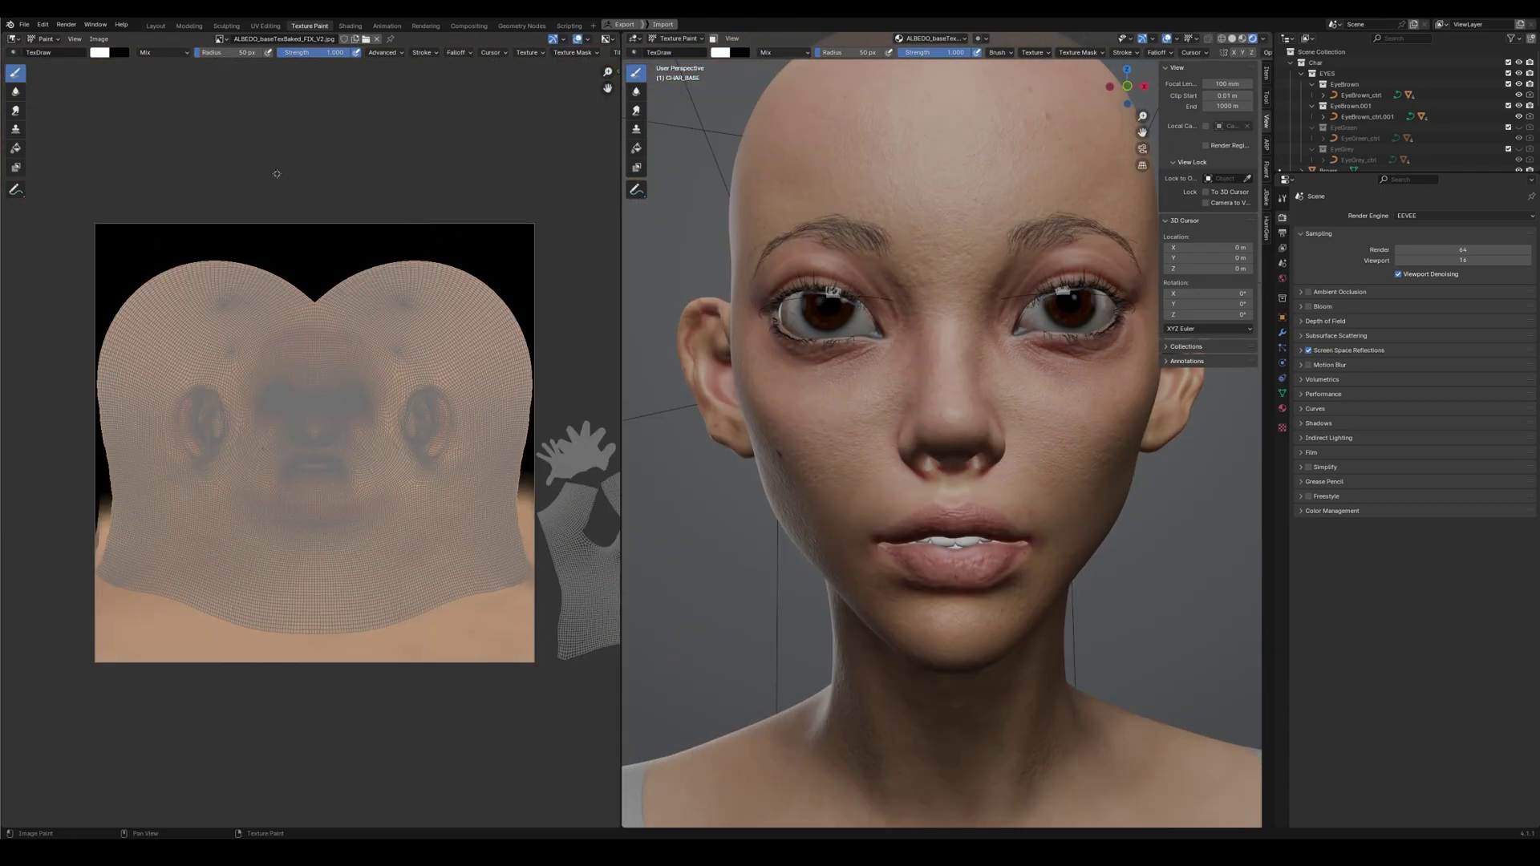
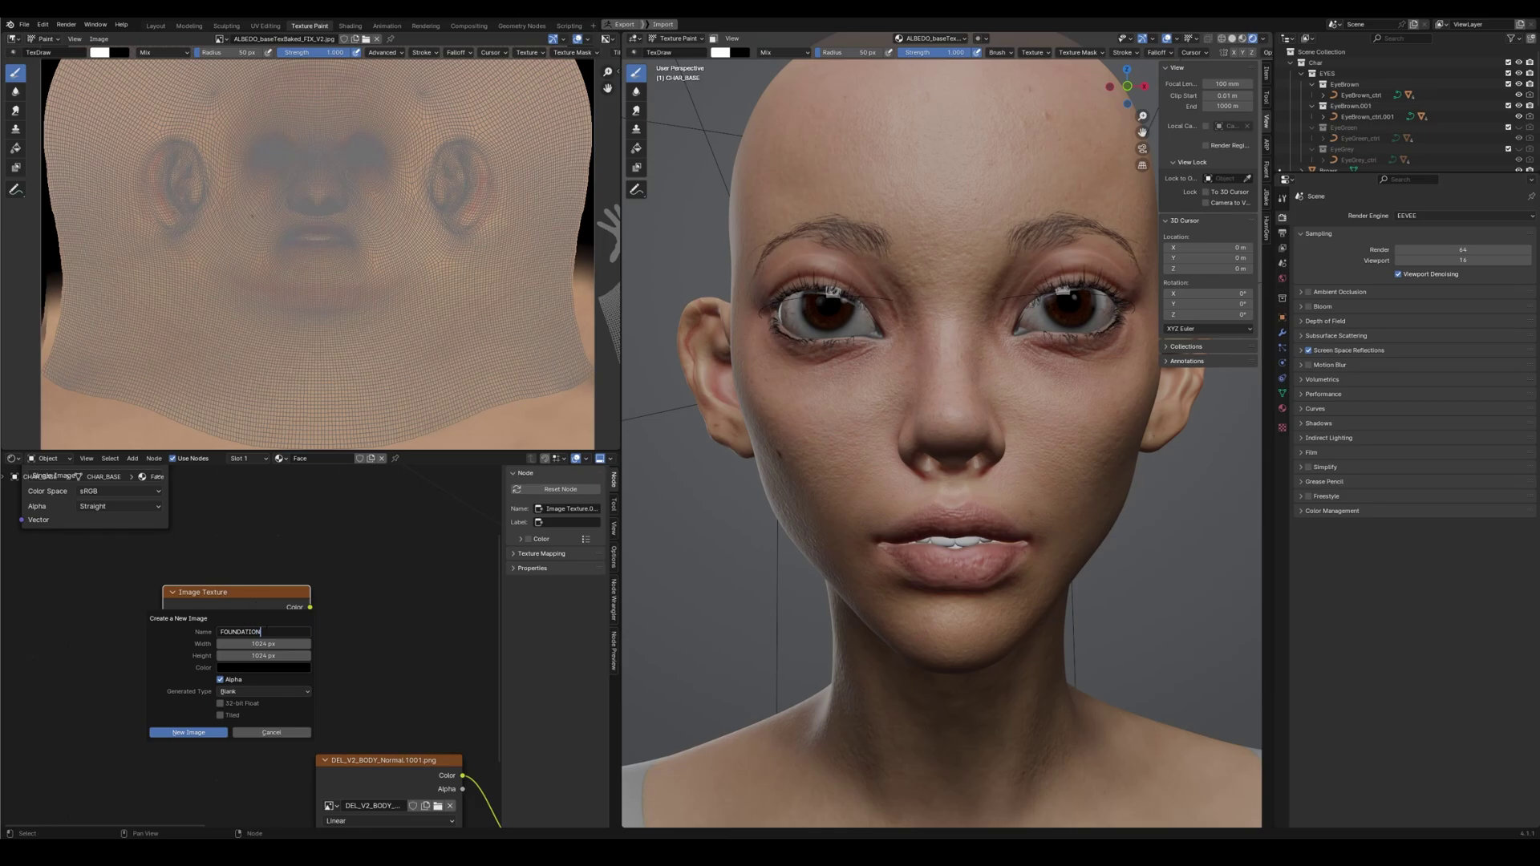
key(Tab)
text(409)
text(6)
key(Tab)
text(4096)
key(Return)
click(238, 669)
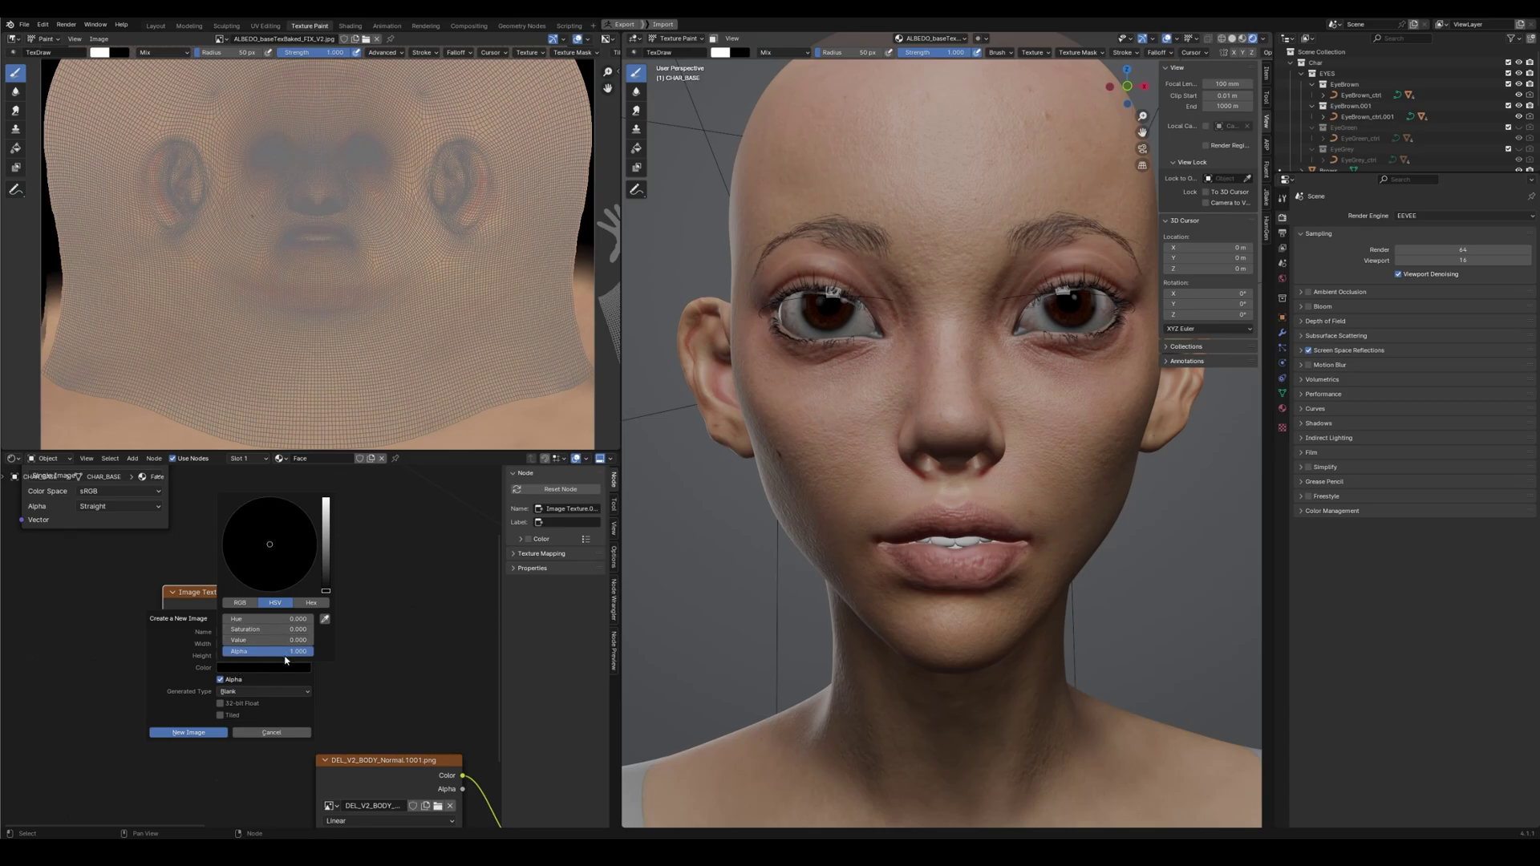
drag(283, 653, 223, 653)
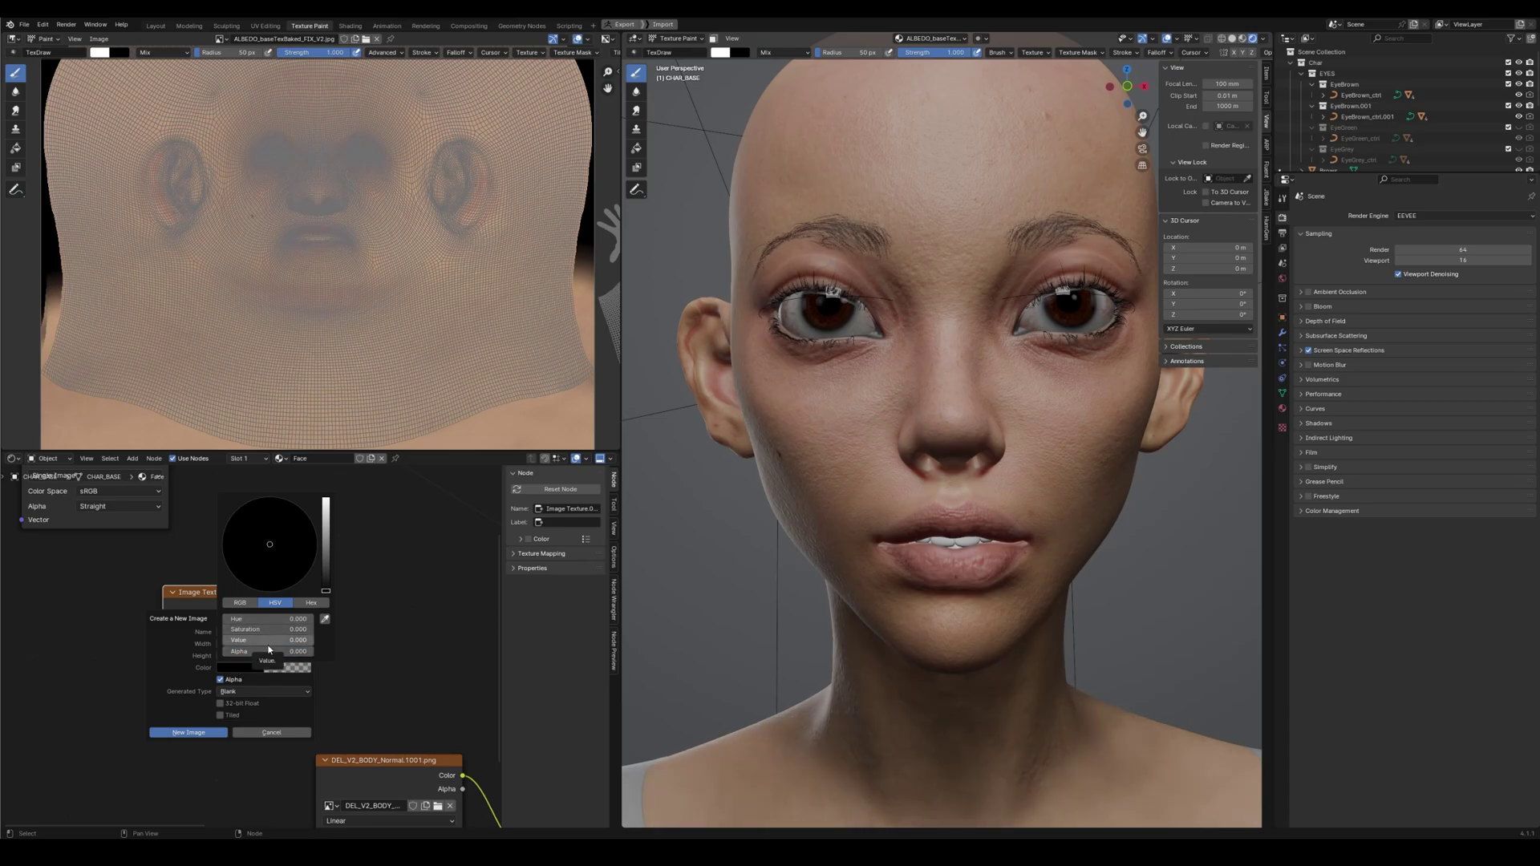
click(184, 733)
Add a Mix node to the Face material and set its data type to Color
key(Home)
key(shift+a)
text(mix)
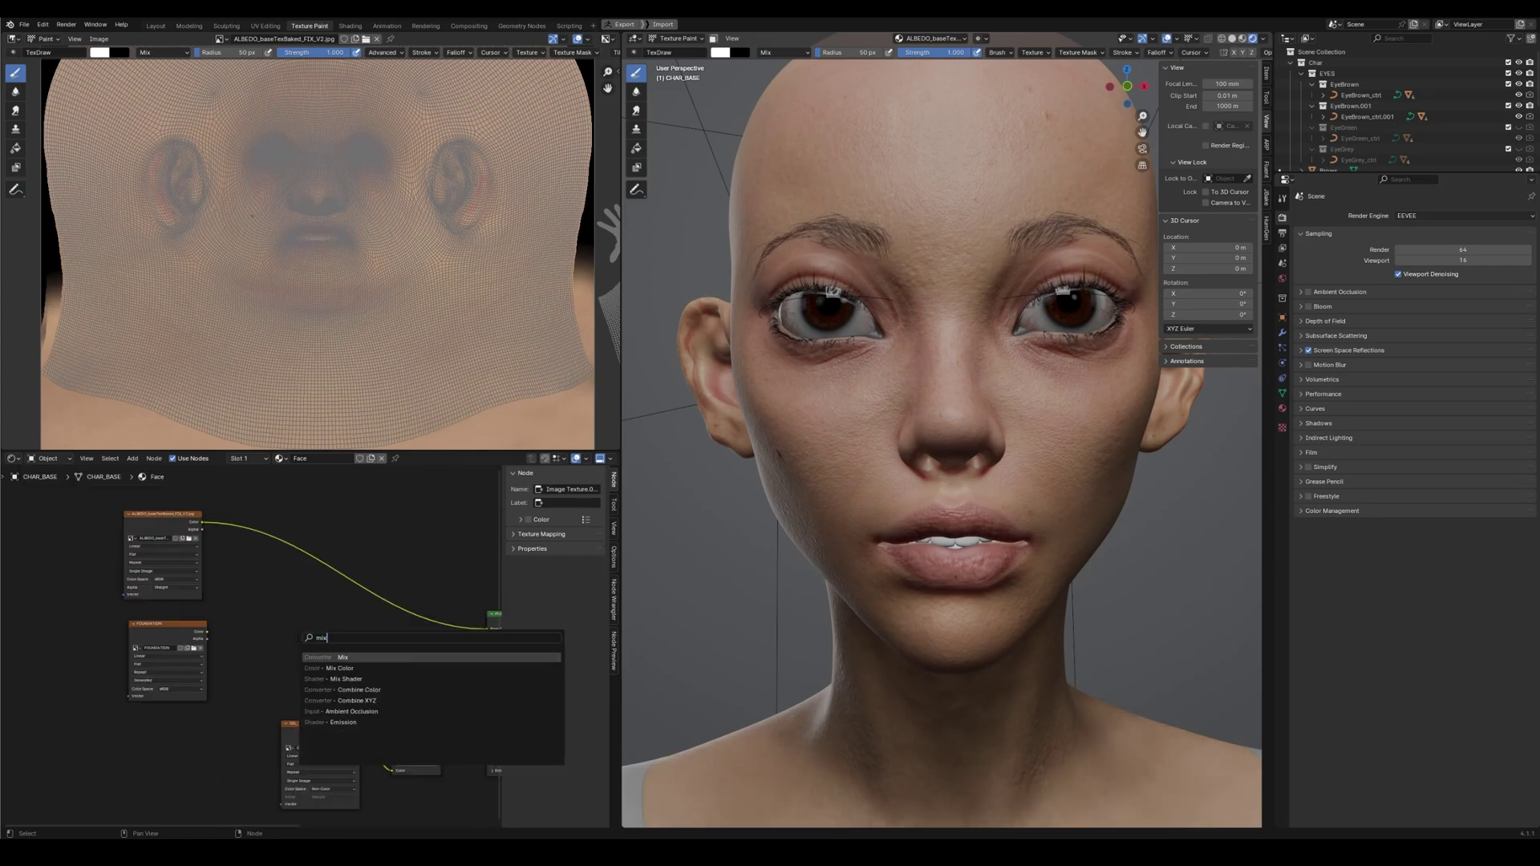
key(Return)
scroll(438, 668, up, 3)
click(279, 594)
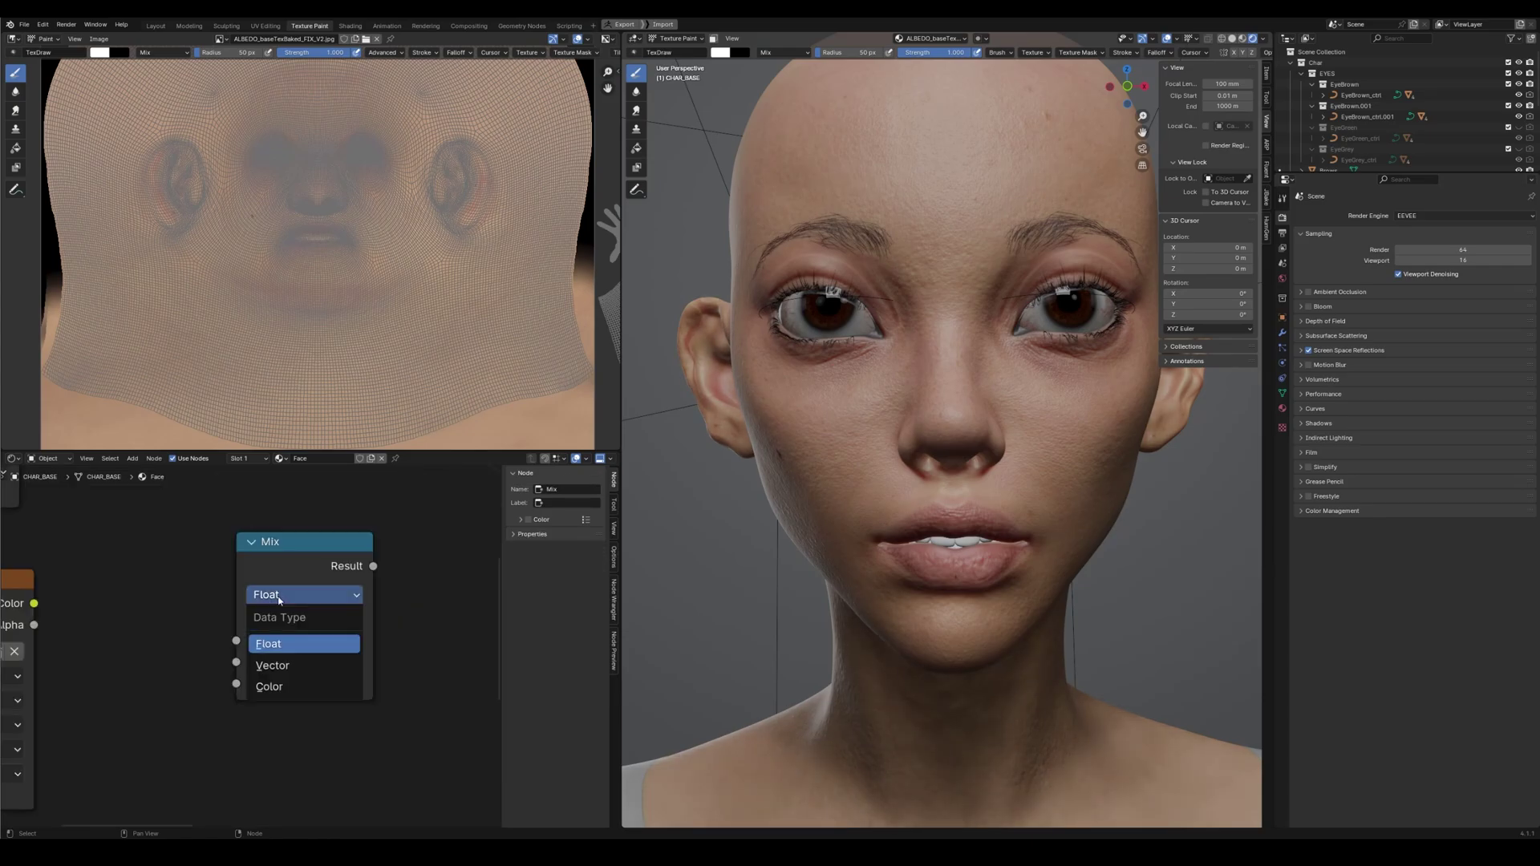
click(269, 687)
Connect the albedo color to the Mix node's A input, the FOUNDATION color to B and the FOUNDATION alpha to Factor
scroll(193, 523, down, 3)
drag(188, 520, 288, 684)
click(152, 679)
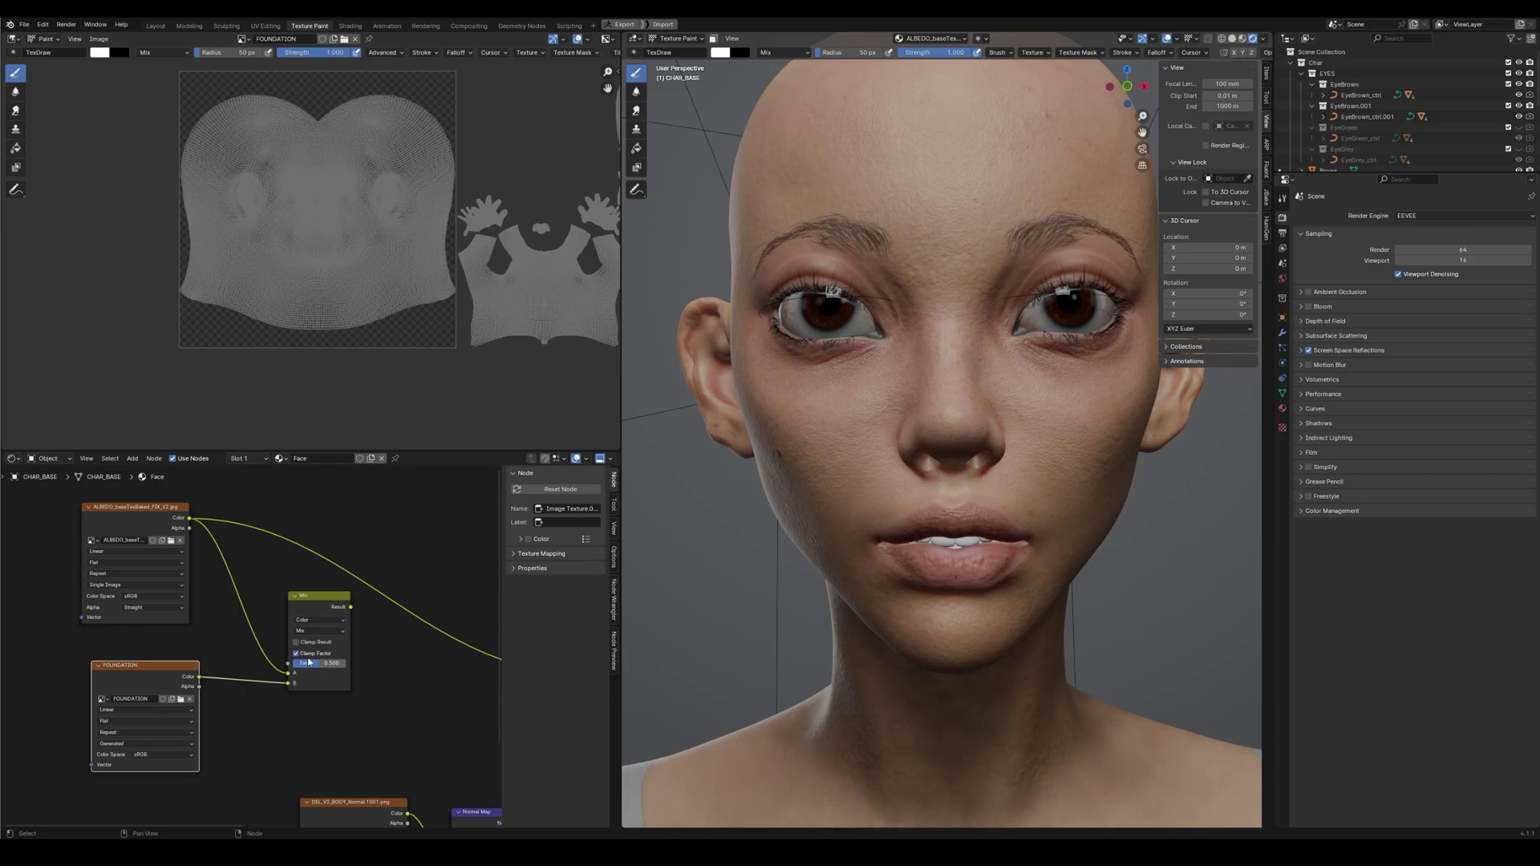
click(199, 688)
drag(284, 665, 288, 664)
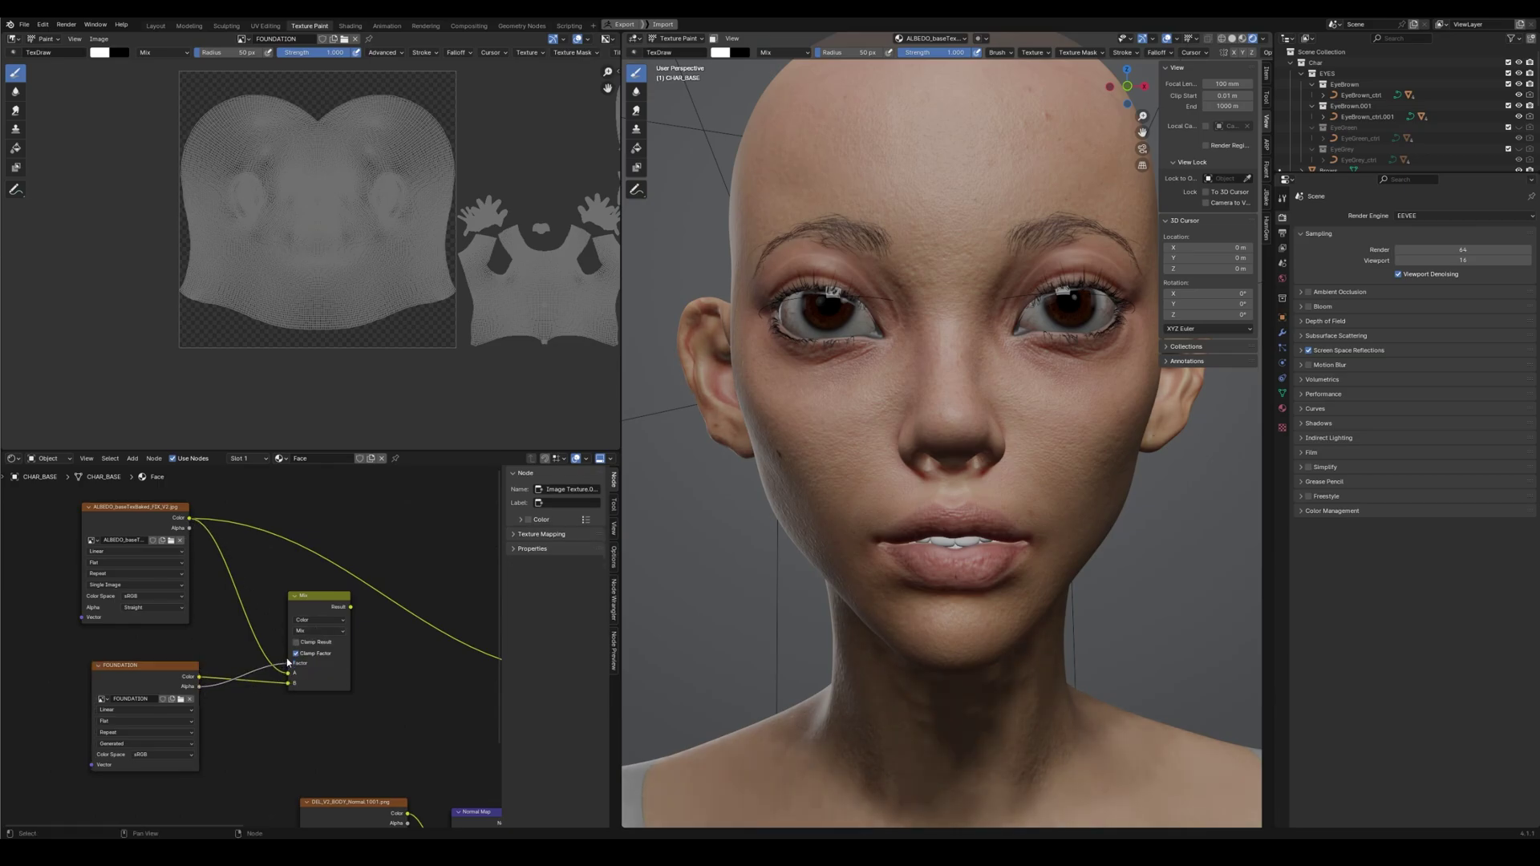
Connect the Mix node's Result to the Principled BSDF's Base Color and reposition the Mix node
middle_drag(406, 670, 226, 624)
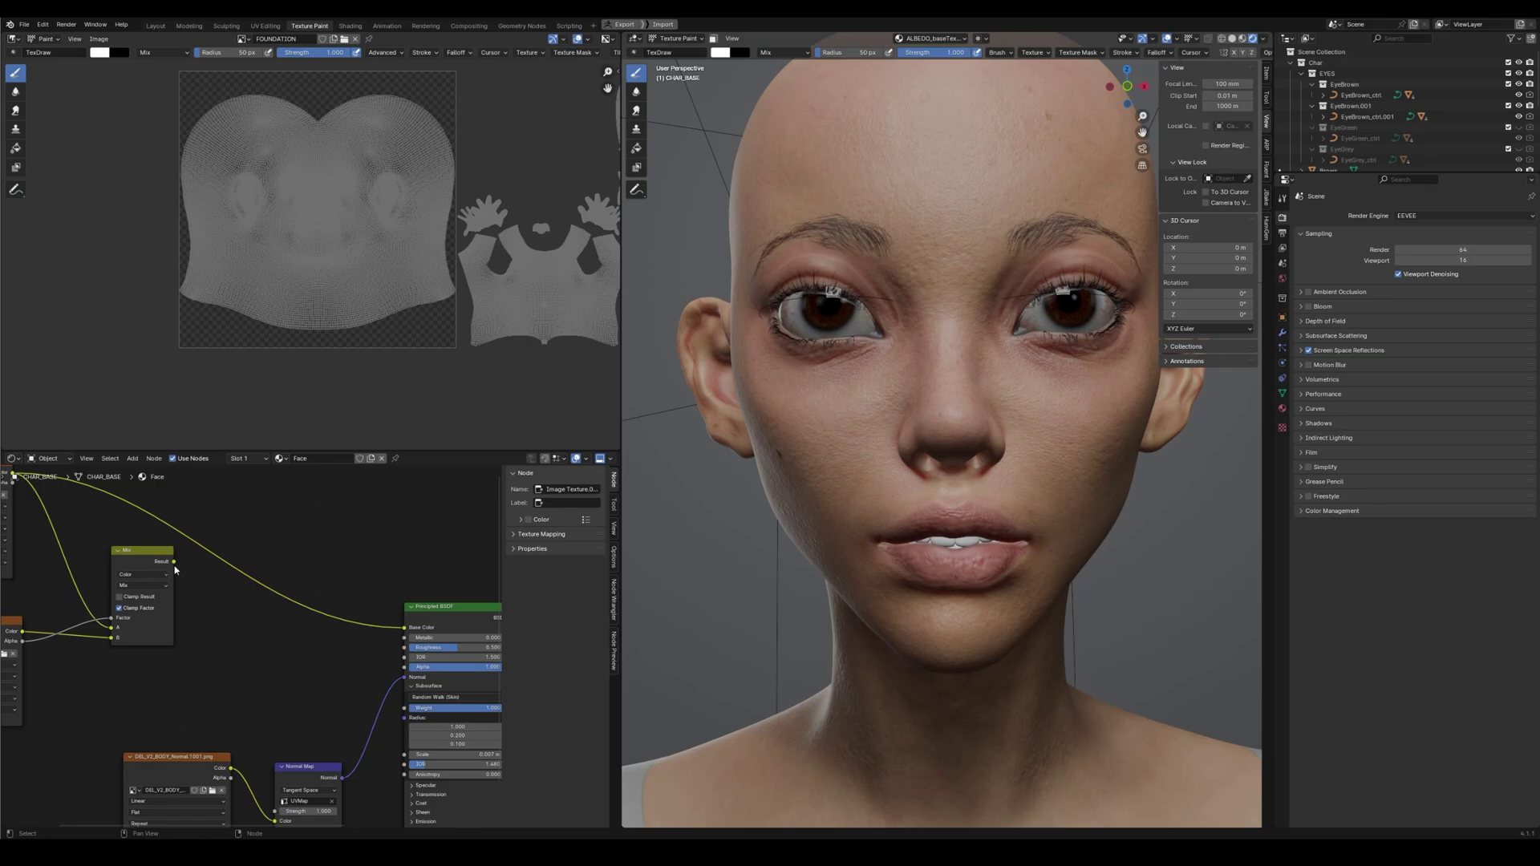
drag(174, 562, 405, 627)
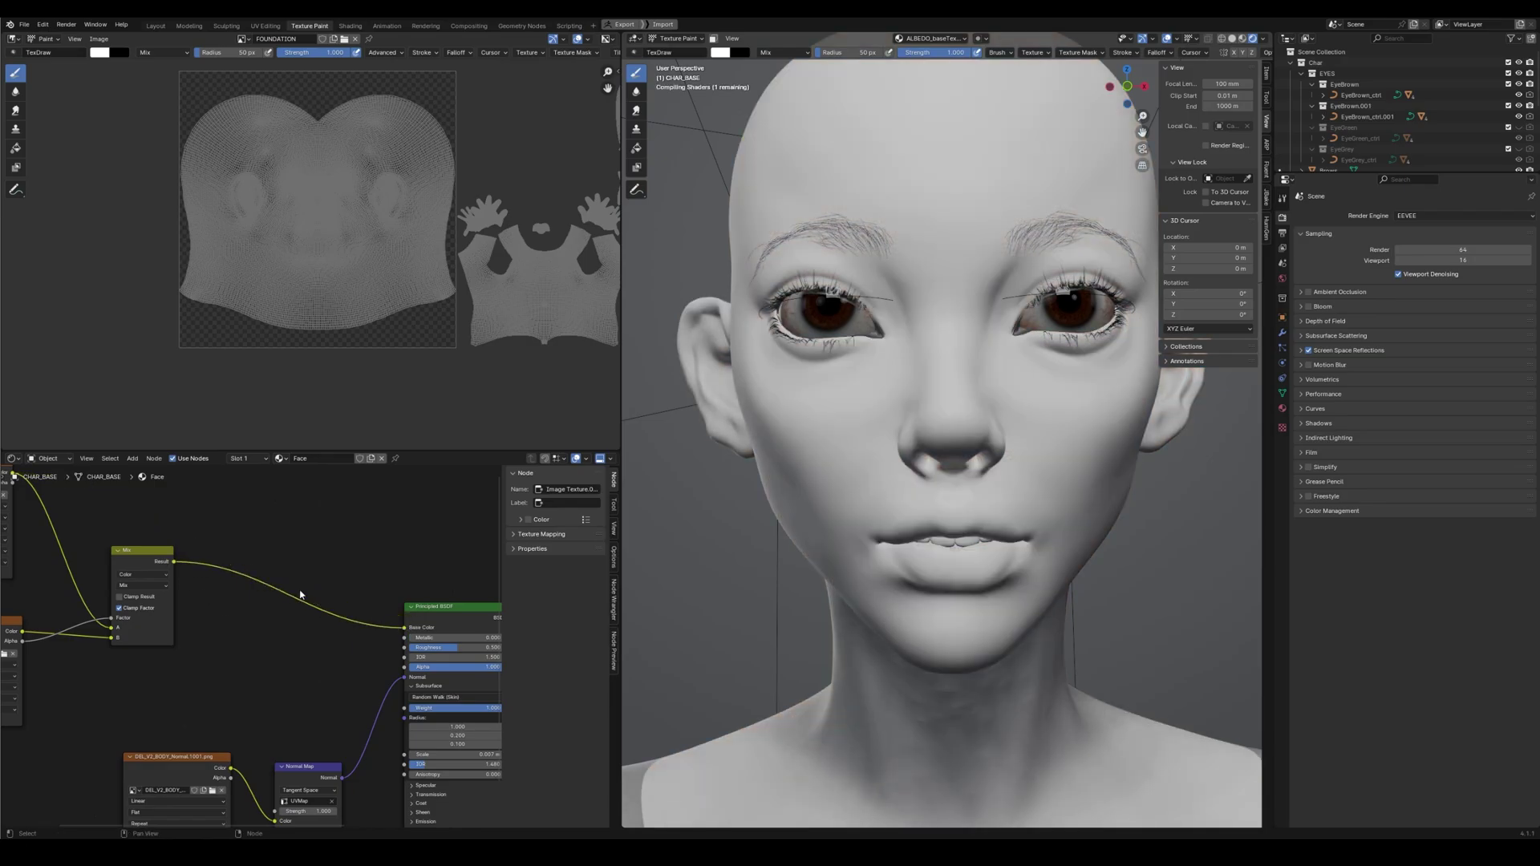
middle_drag(271, 534, 375, 549)
drag(246, 566, 322, 550)
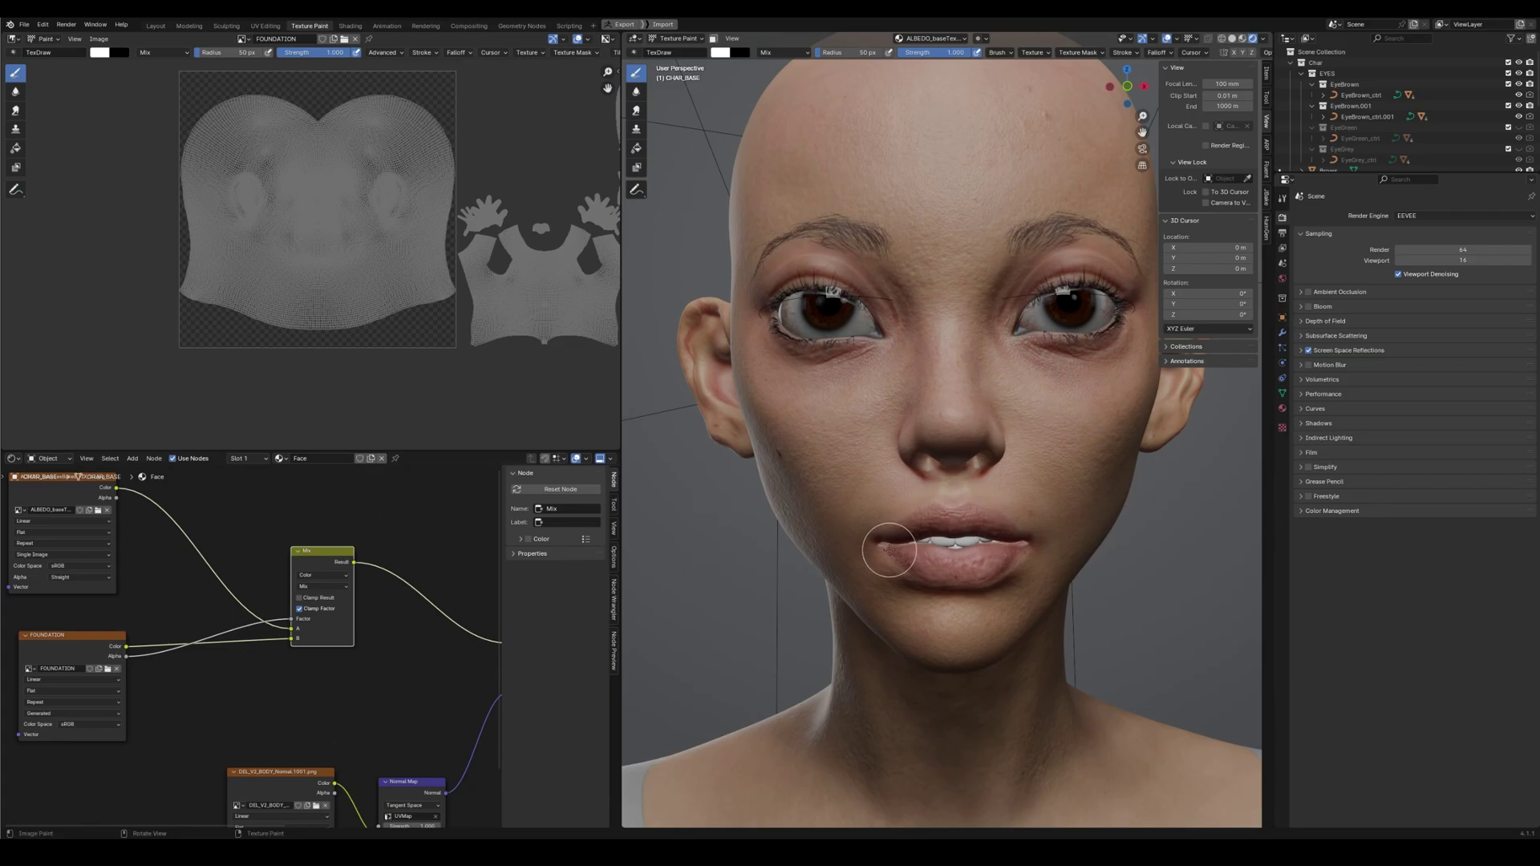
Save the FOUNDATION image as FOUNDATION.png in the MAKEUP_TUTORIAL folder
click(79, 659)
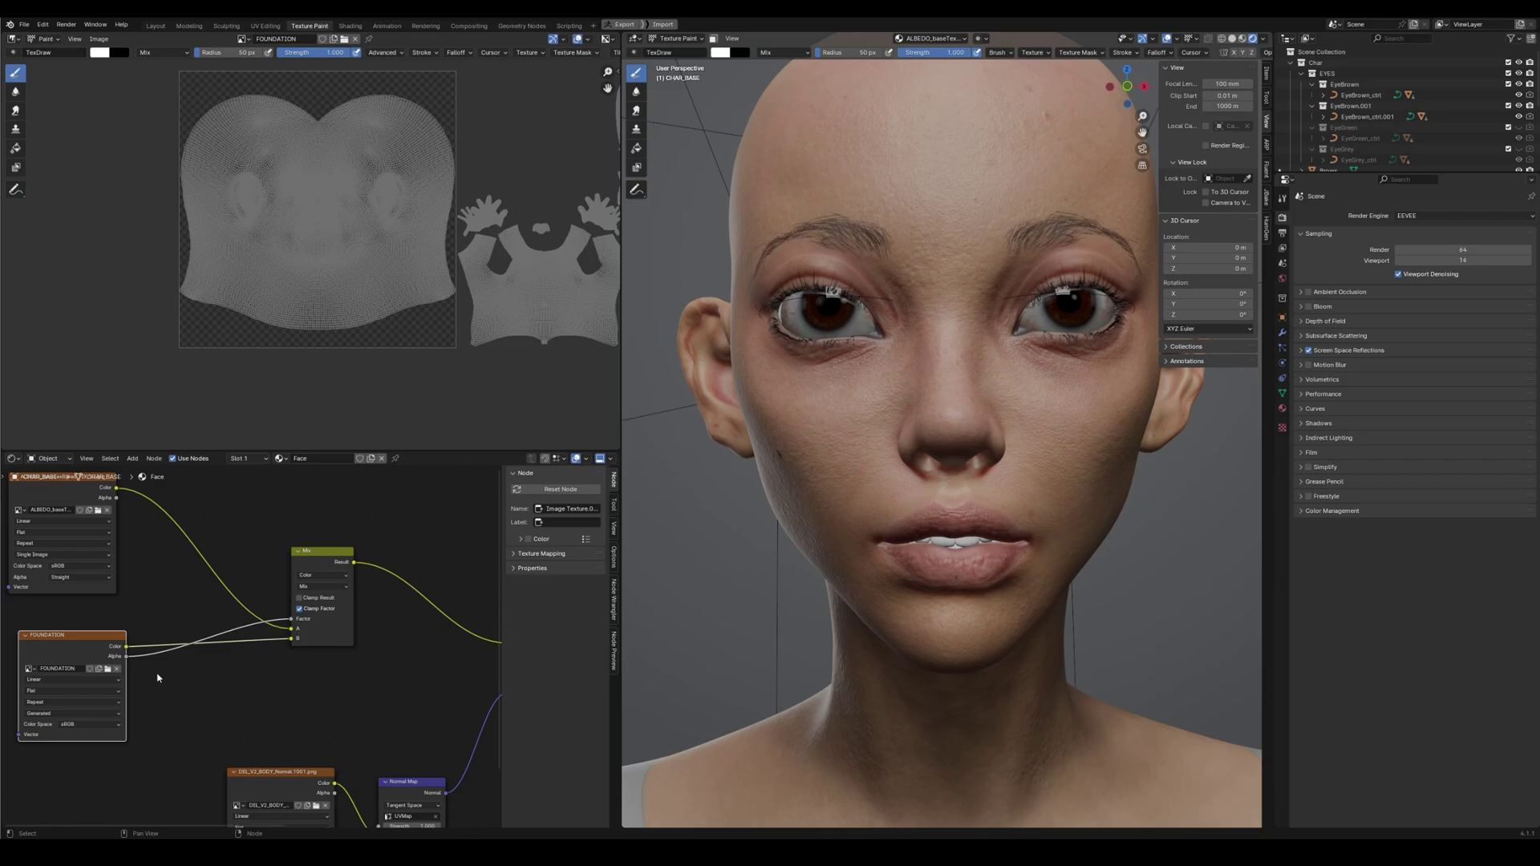
mouse_move(888, 365)
middle_down()
mouse_move(915, 364)
mouse_move(897, 417)
mouse_move(850, 418)
middle_up()
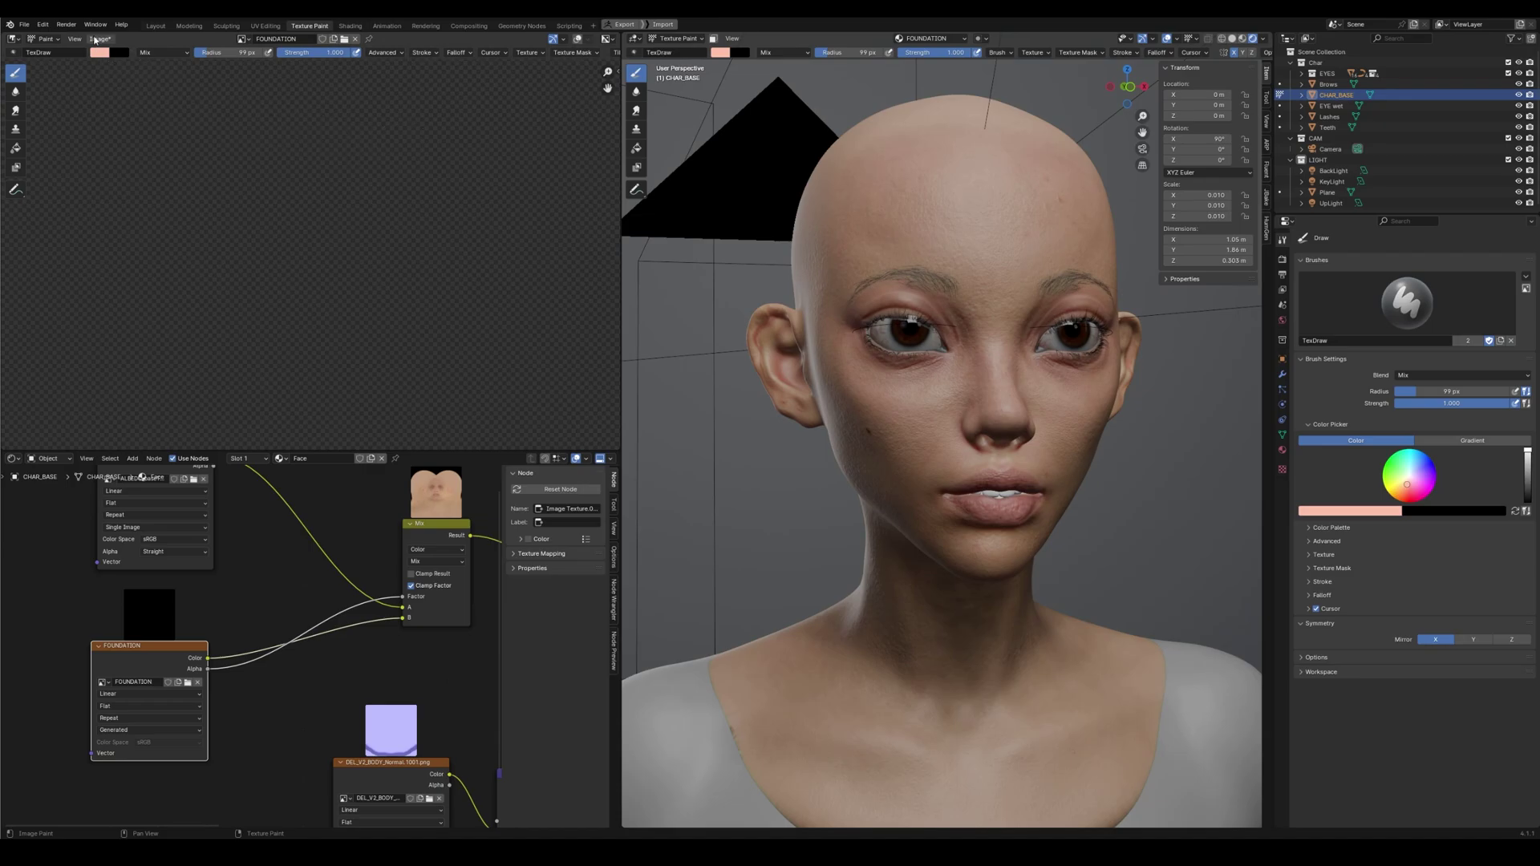
click(100, 38)
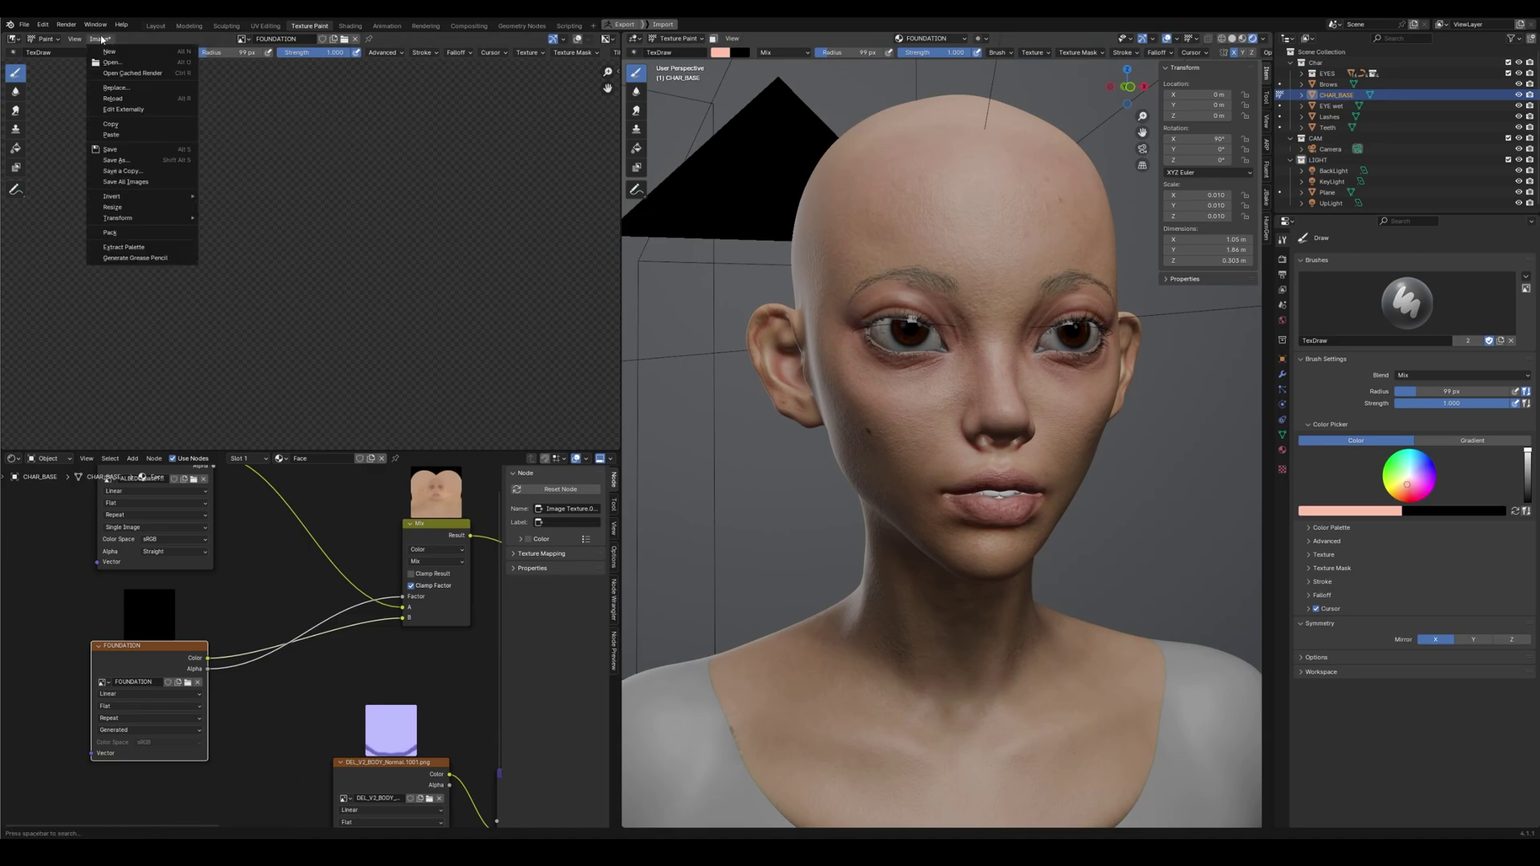
click(116, 160)
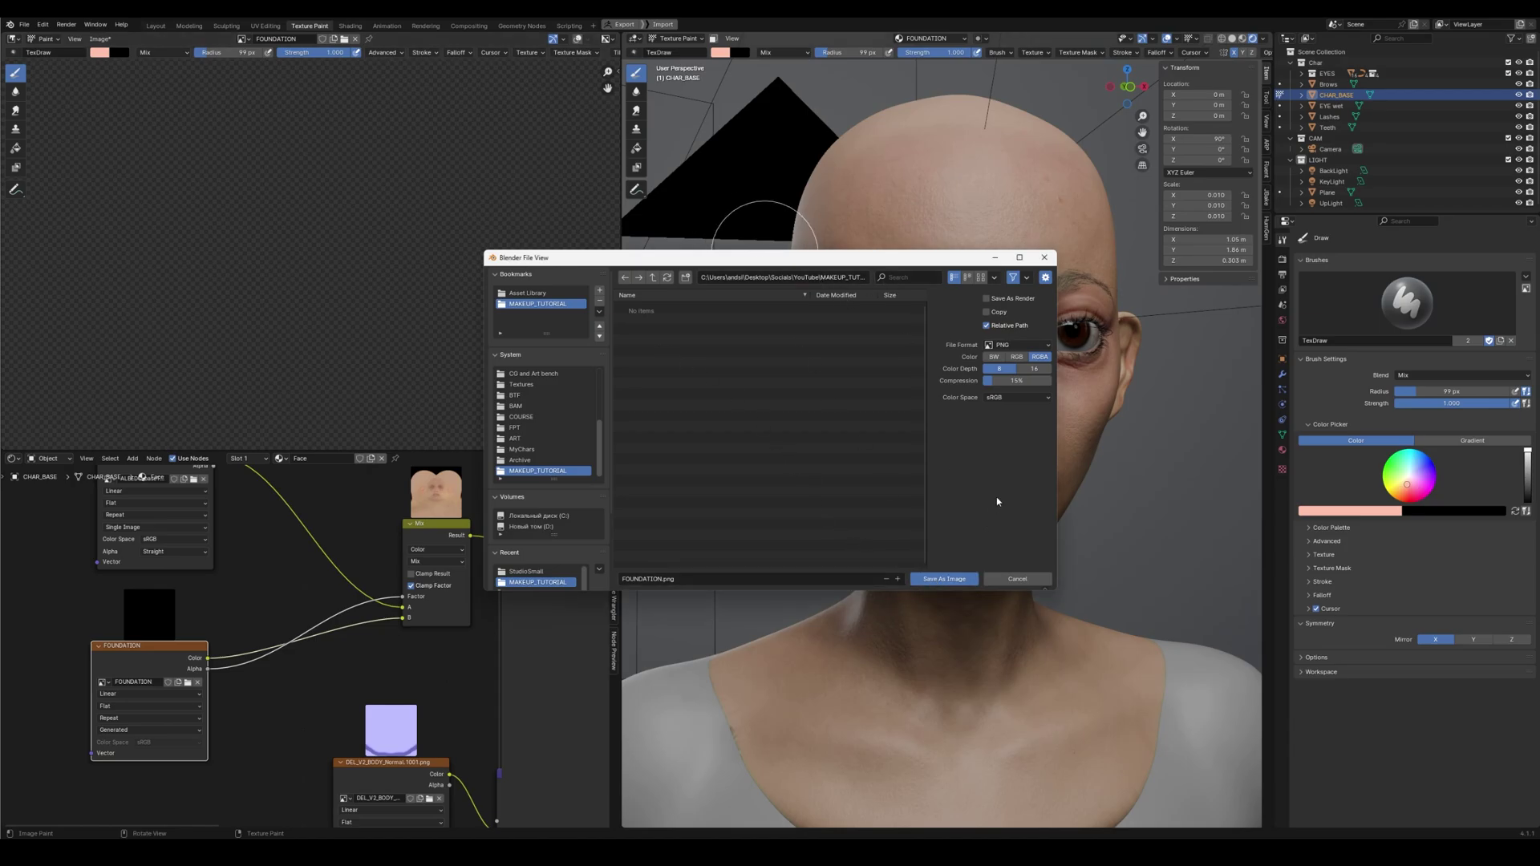
key(Return)
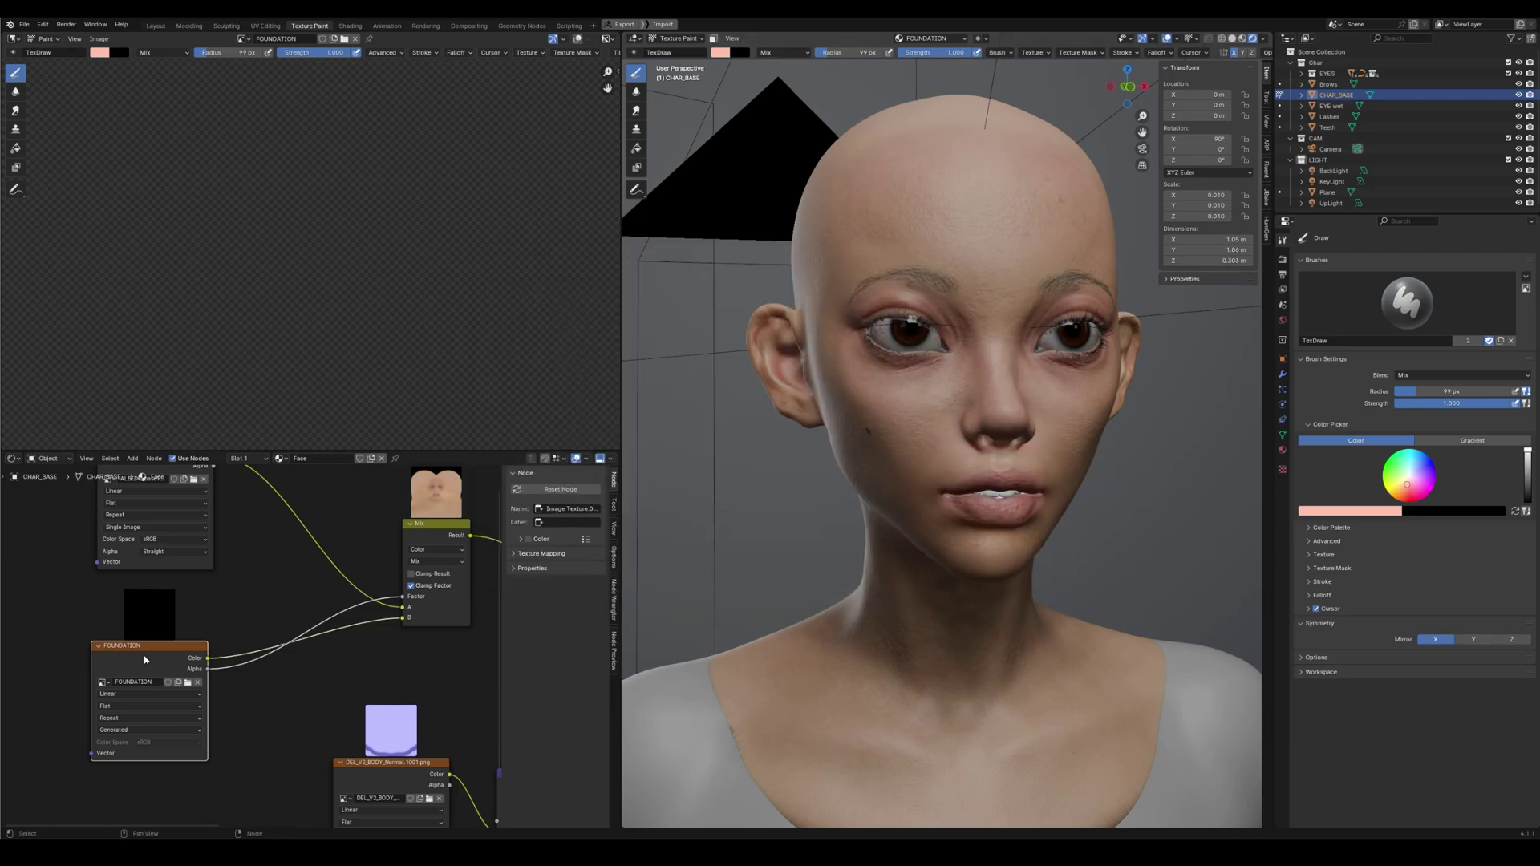
Paint light pink foundation over the forehead, nose, cheeks and chin on the FOUNDATION texture using the 99 px brush
drag(158, 652, 150, 649)
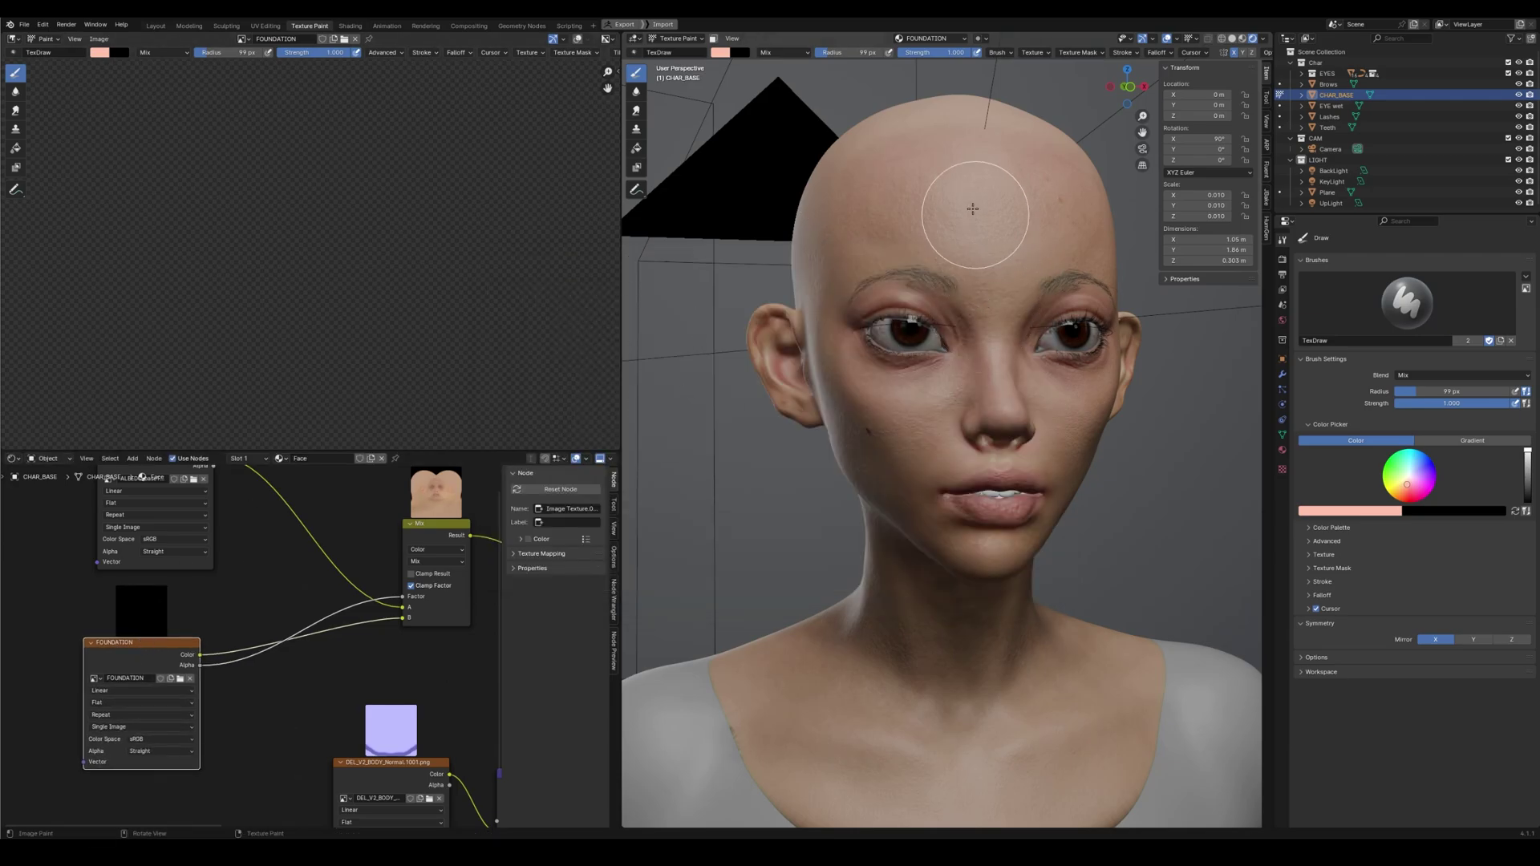
mouse_move(973, 206)
mouse_down()
mouse_move(999, 192)
mouse_move(996, 221)
mouse_move(940, 206)
mouse_move(868, 241)
mouse_up()
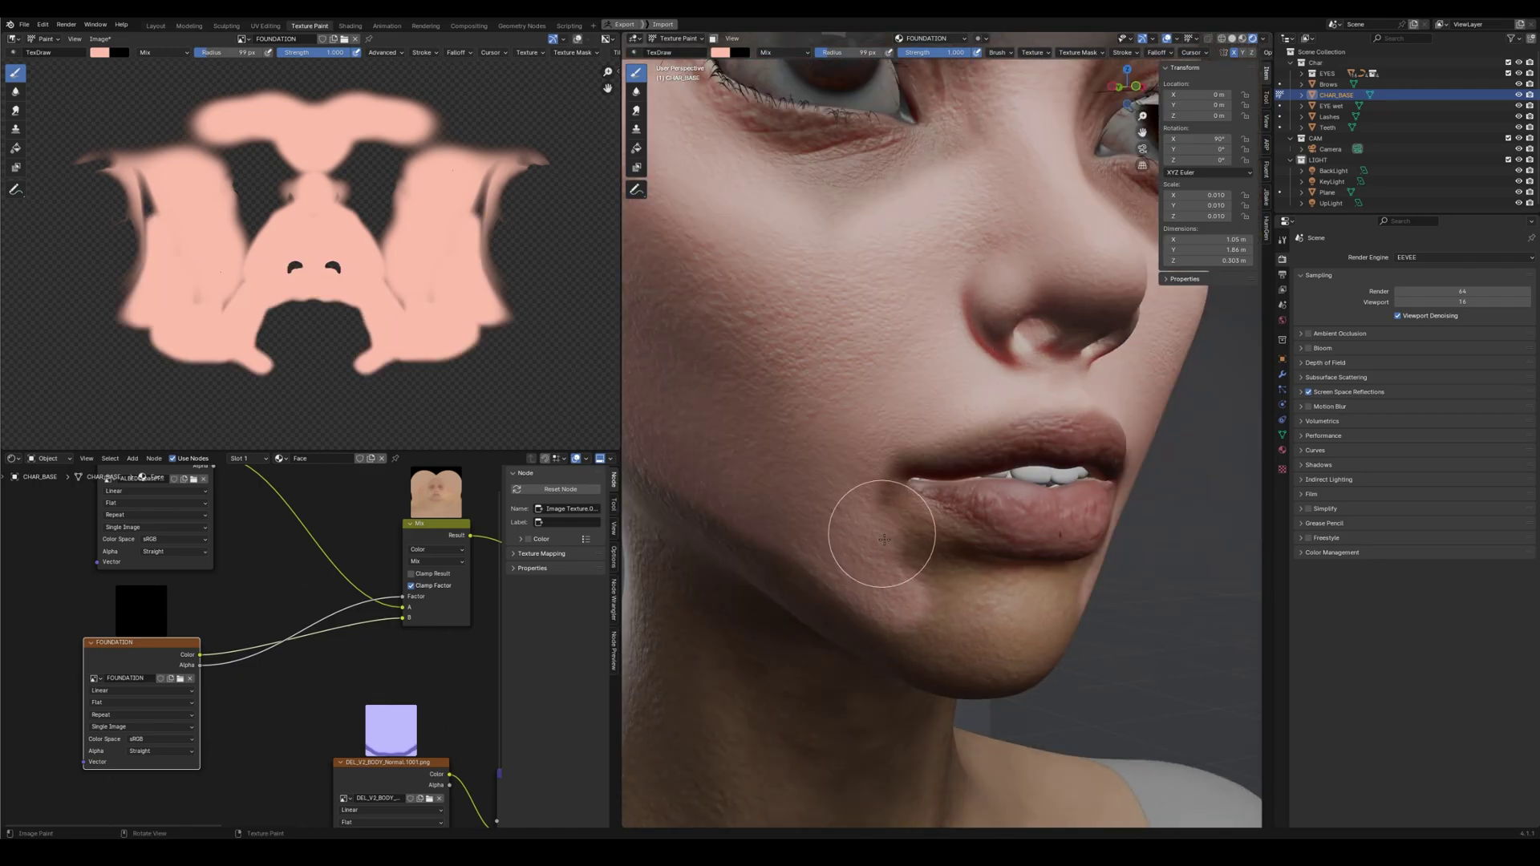
drag(884, 539, 870, 516)
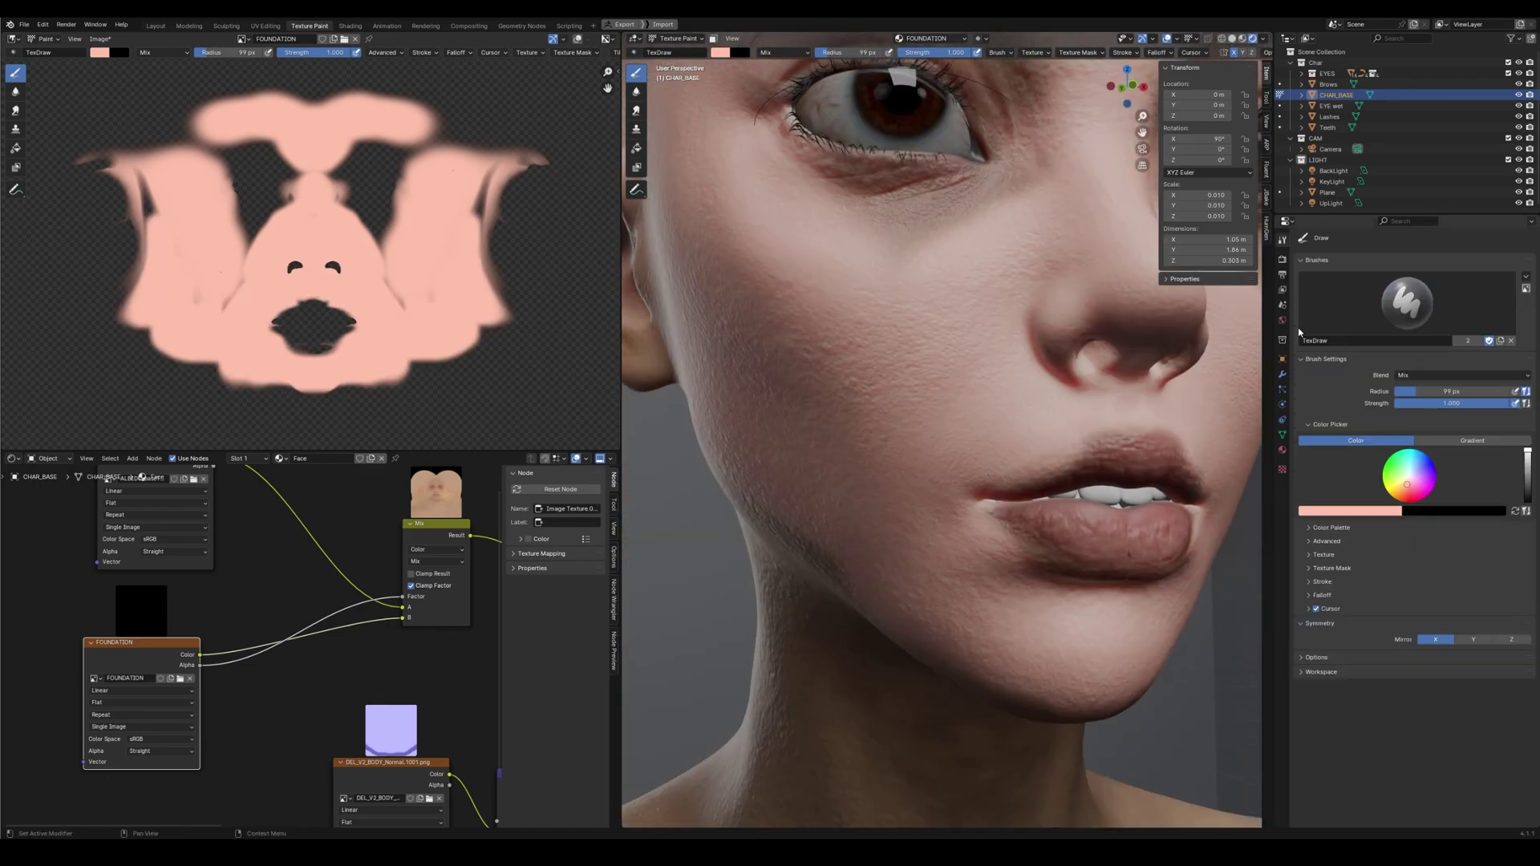
Erase the foundation around the lips with the brush blend set to Erase Alpha and its radius reduced to 64 px
click(1411, 376)
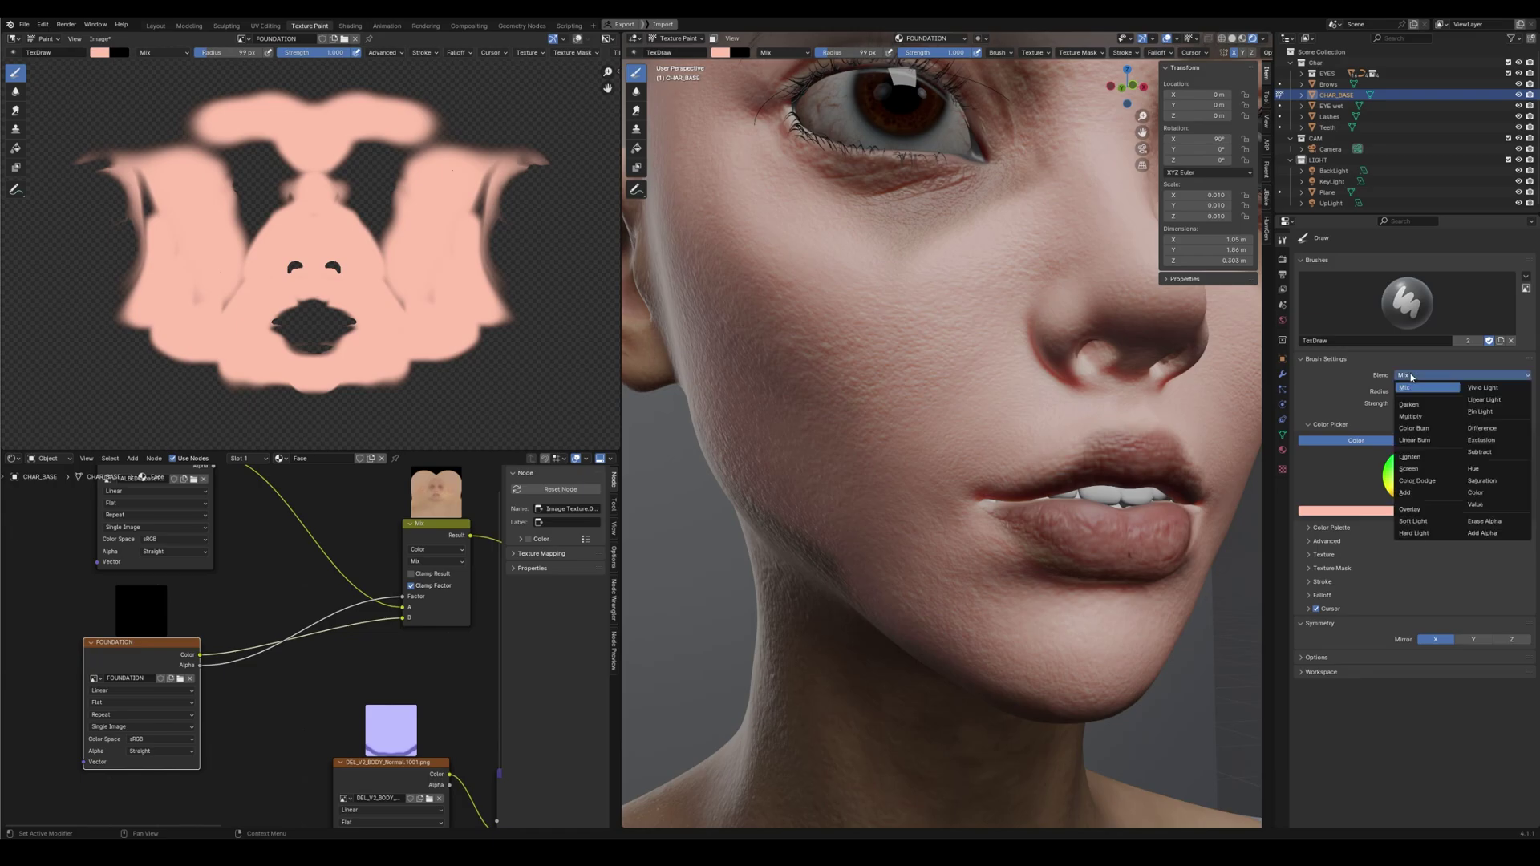
click(1484, 521)
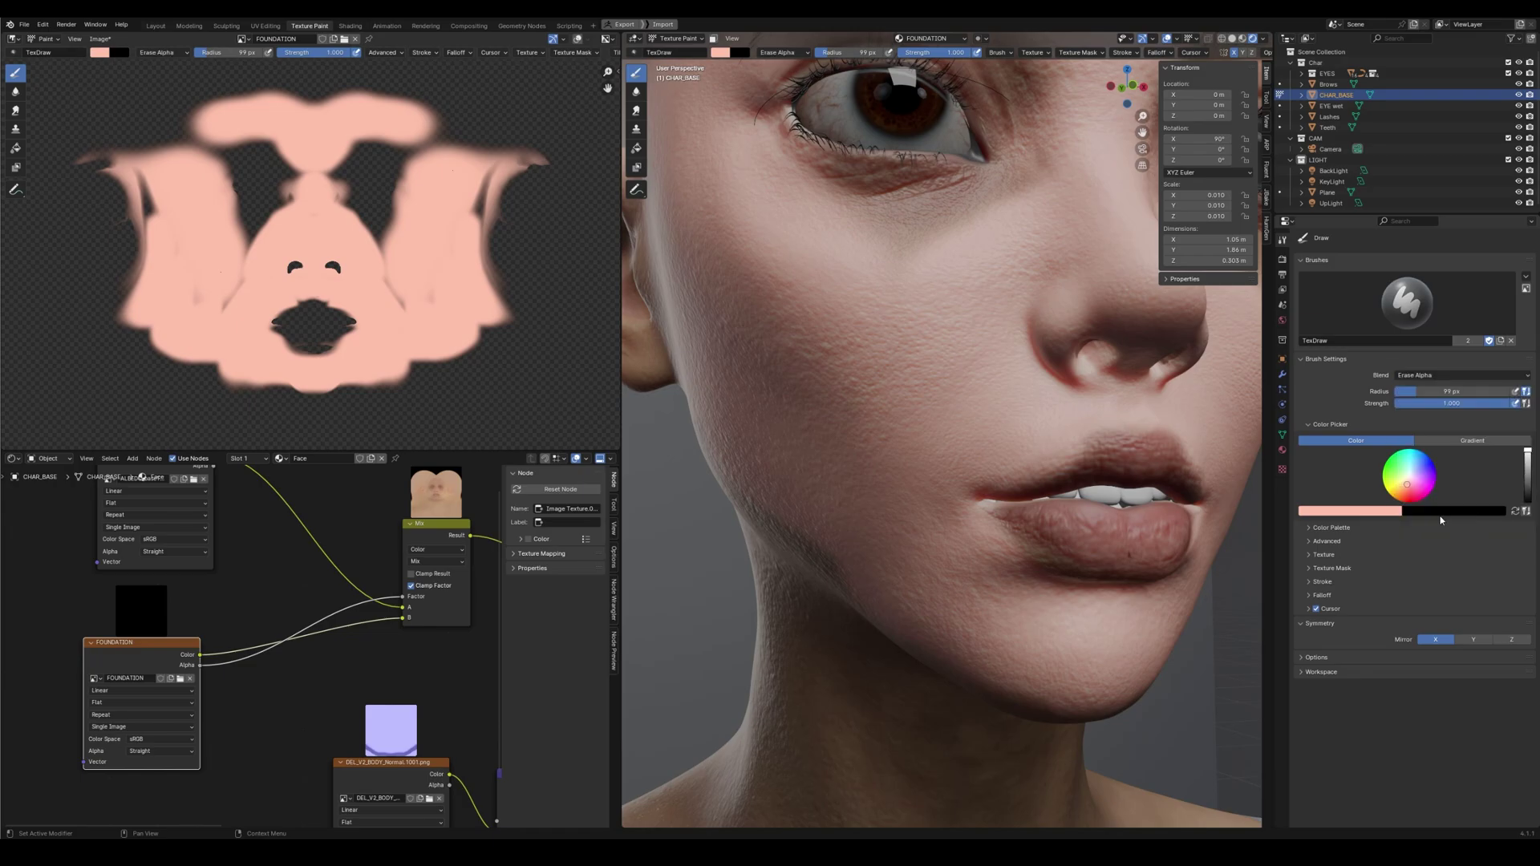
key(bracketleft)
key(bracketleft)
key(bracketleft)
key(bracketleft)
drag(1023, 486, 1106, 446)
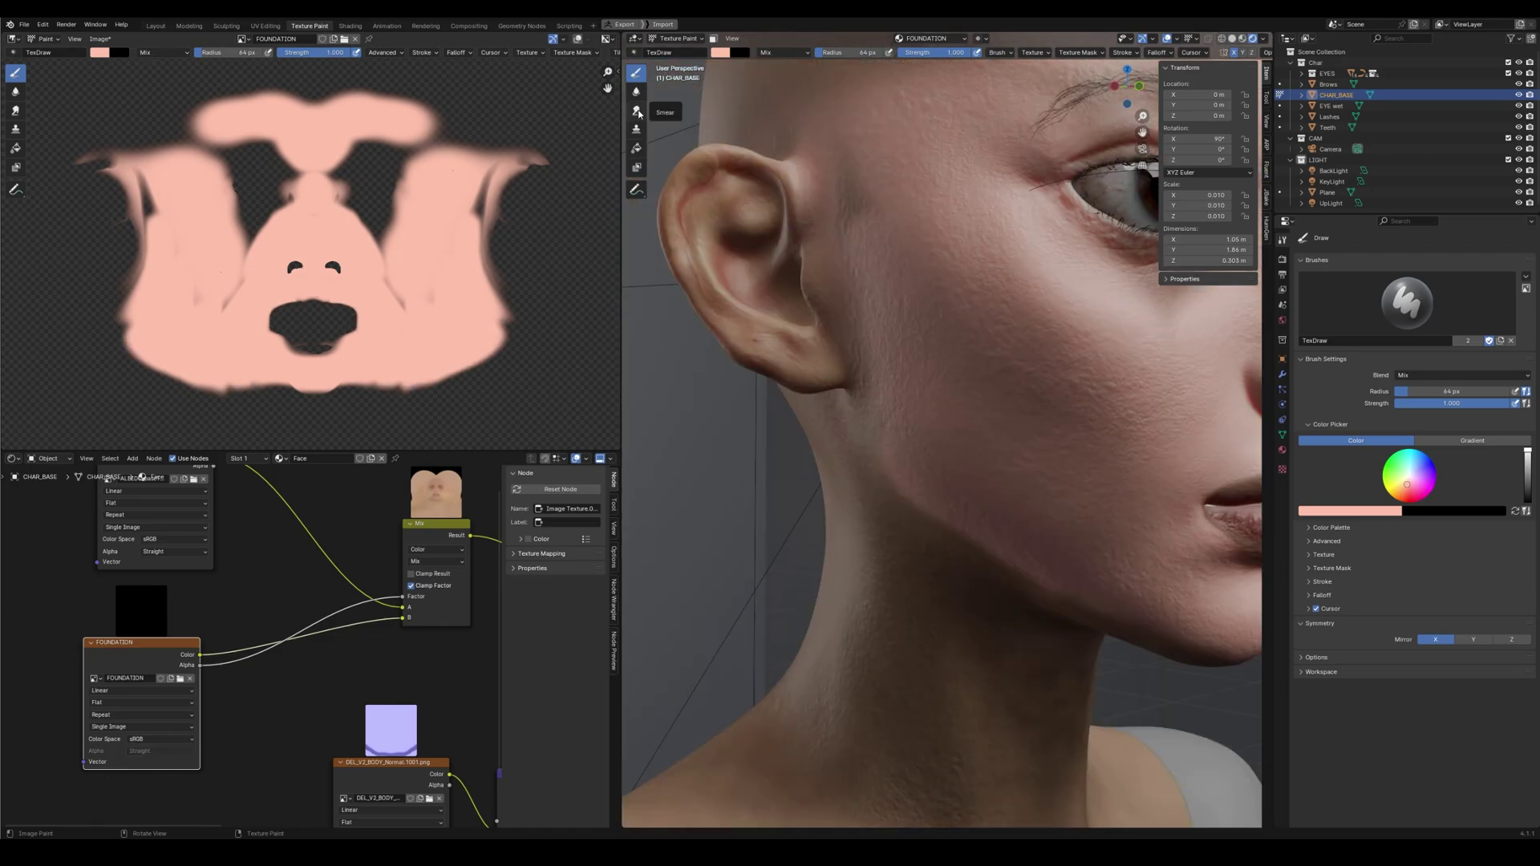
Switch to the Soften brush with a 169 px radius and inspect the foundation's edges on the texture and face
click(637, 93)
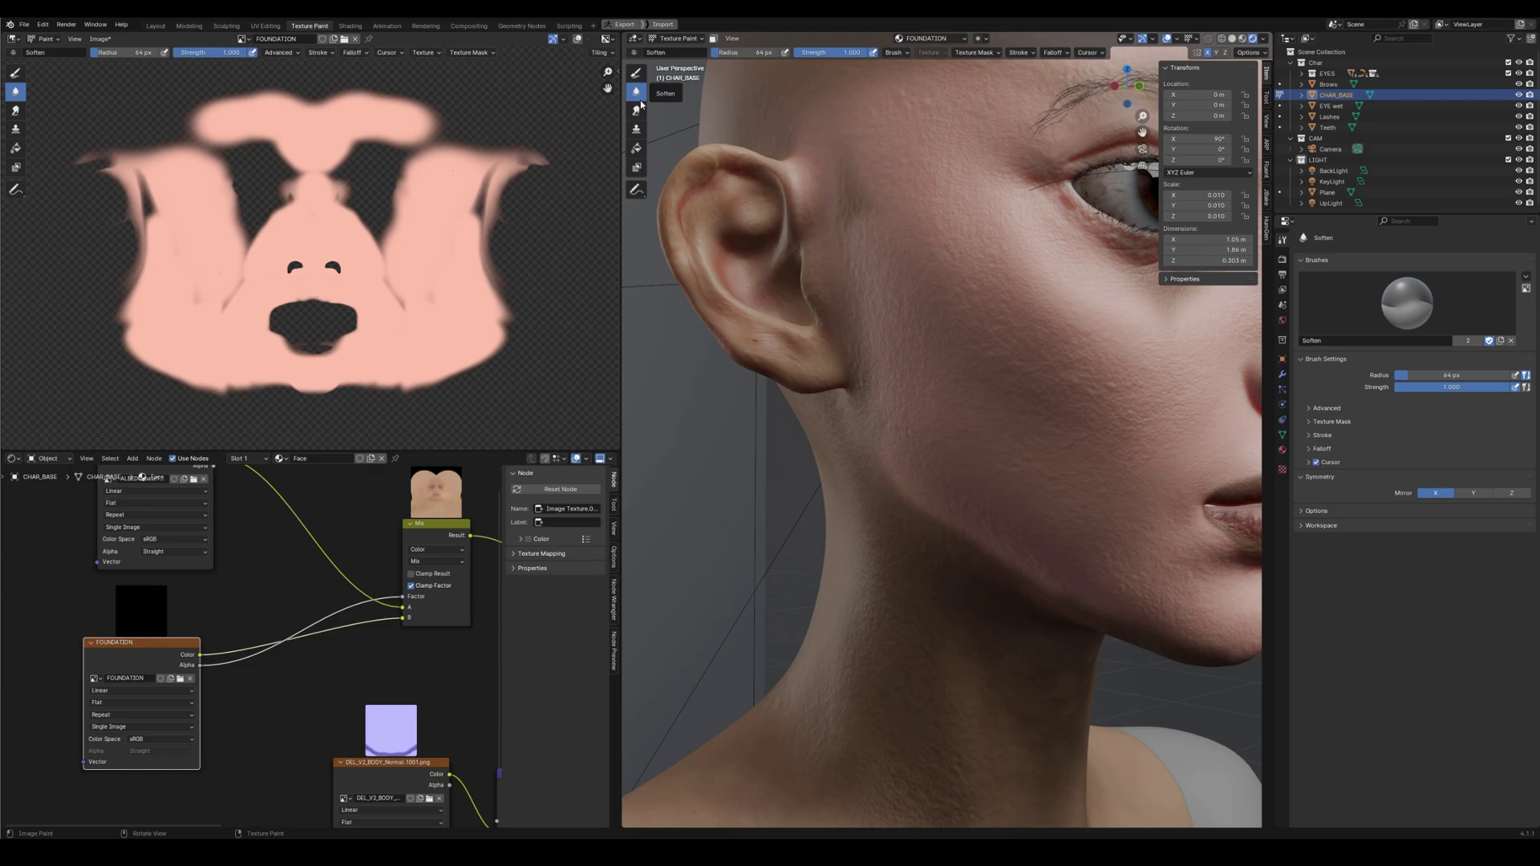
drag(716, 52, 730, 53)
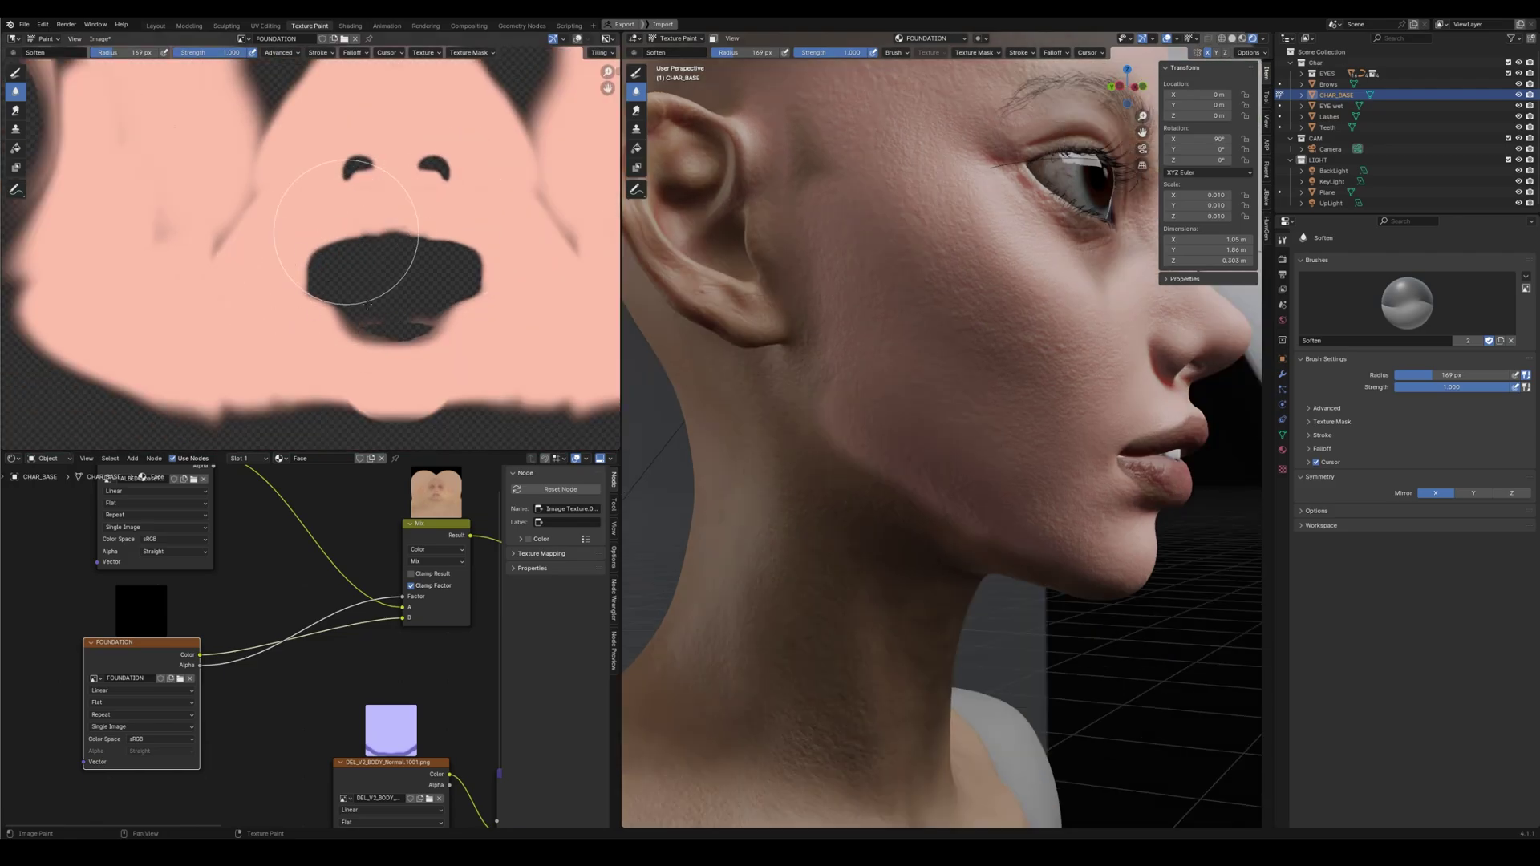
middle_drag(395, 225, 330, 247)
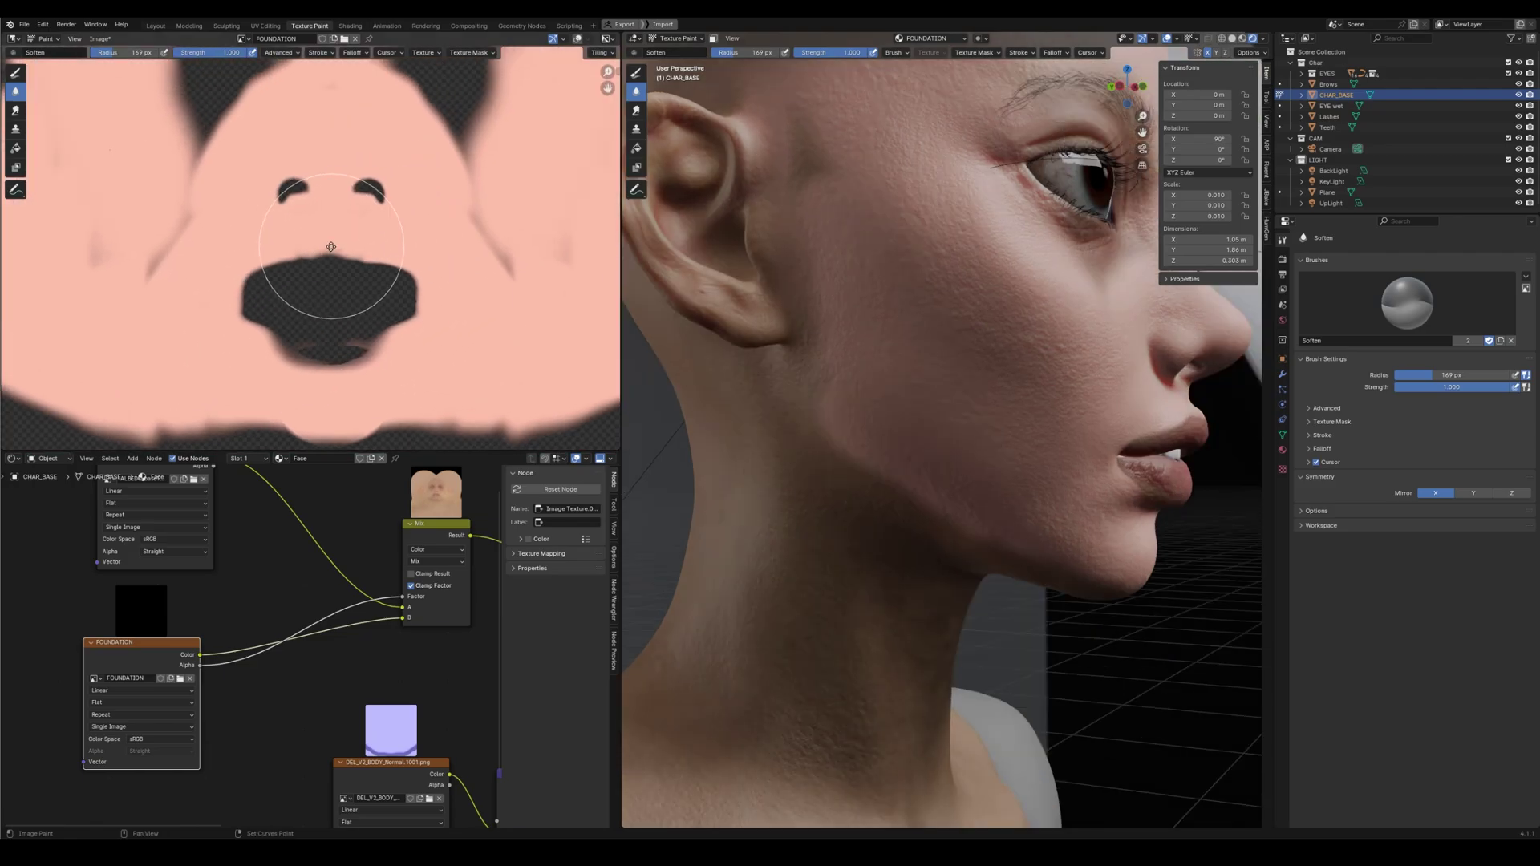
scroll(331, 247, down, 3)
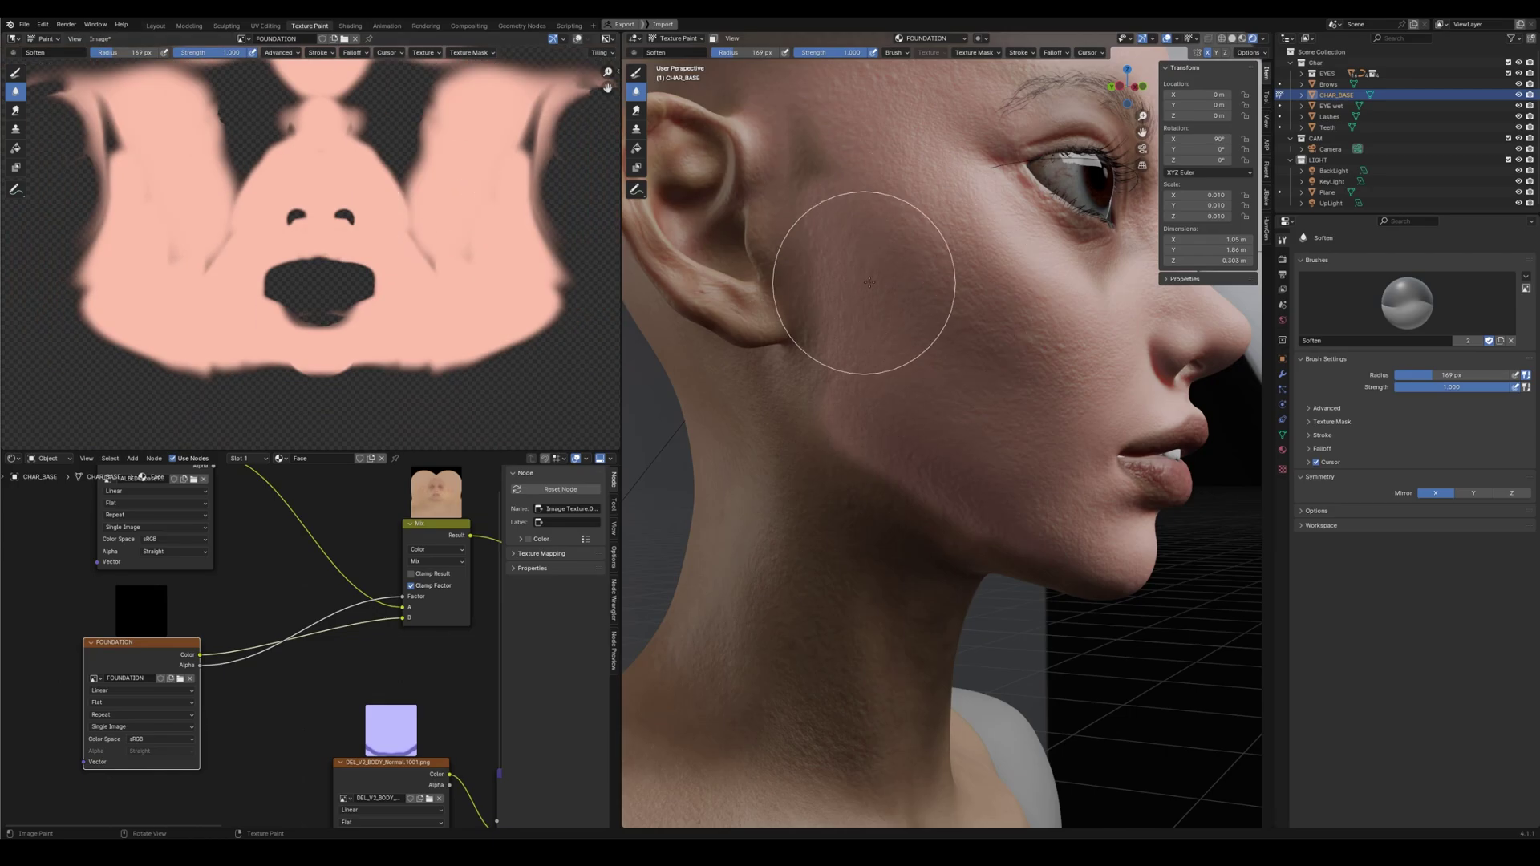
scroll(402, 265, up, 4)
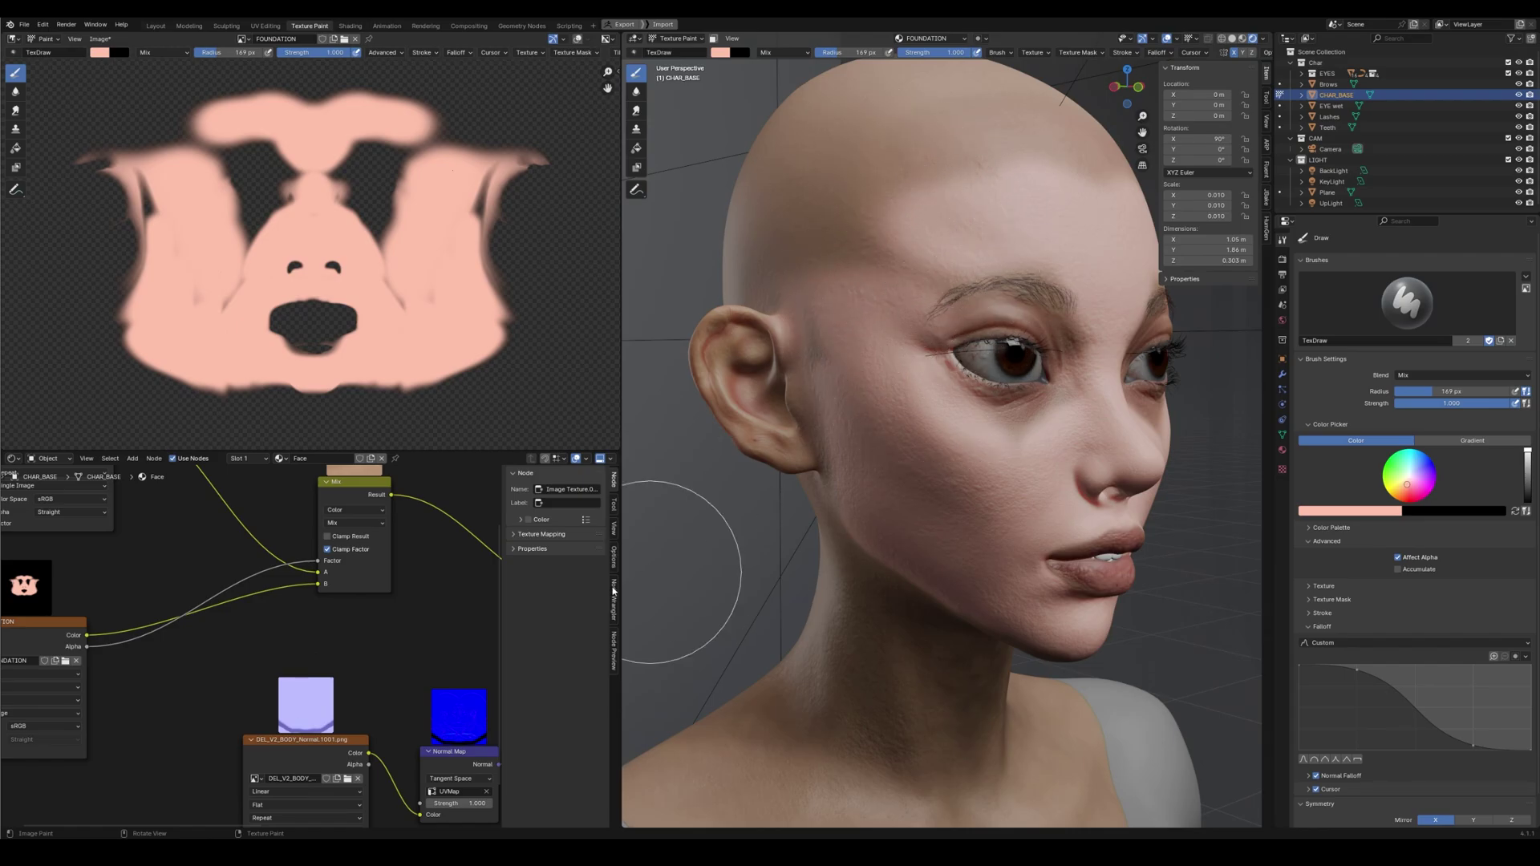
Enlarge the node editor's area and frame its makeup nodes, with the head seen from the front
scroll(217, 649, down, 3)
middle_drag(217, 650, 336, 641)
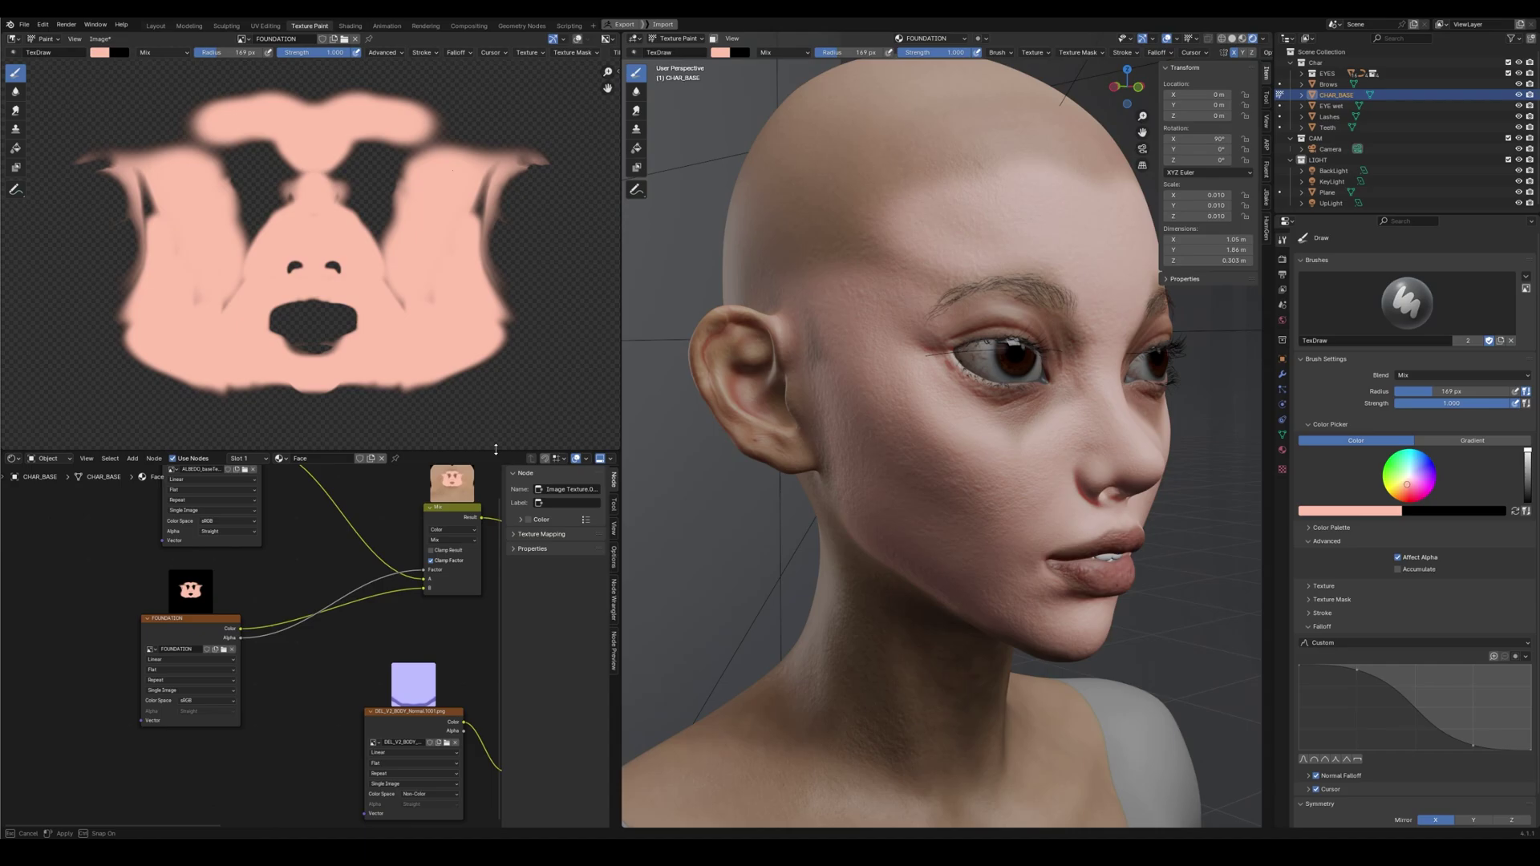
drag(495, 450, 546, 400)
drag(621, 369, 638, 368)
mouse_move(947, 377)
middle_down()
mouse_move(1035, 369)
mouse_move(848, 470)
middle_up()
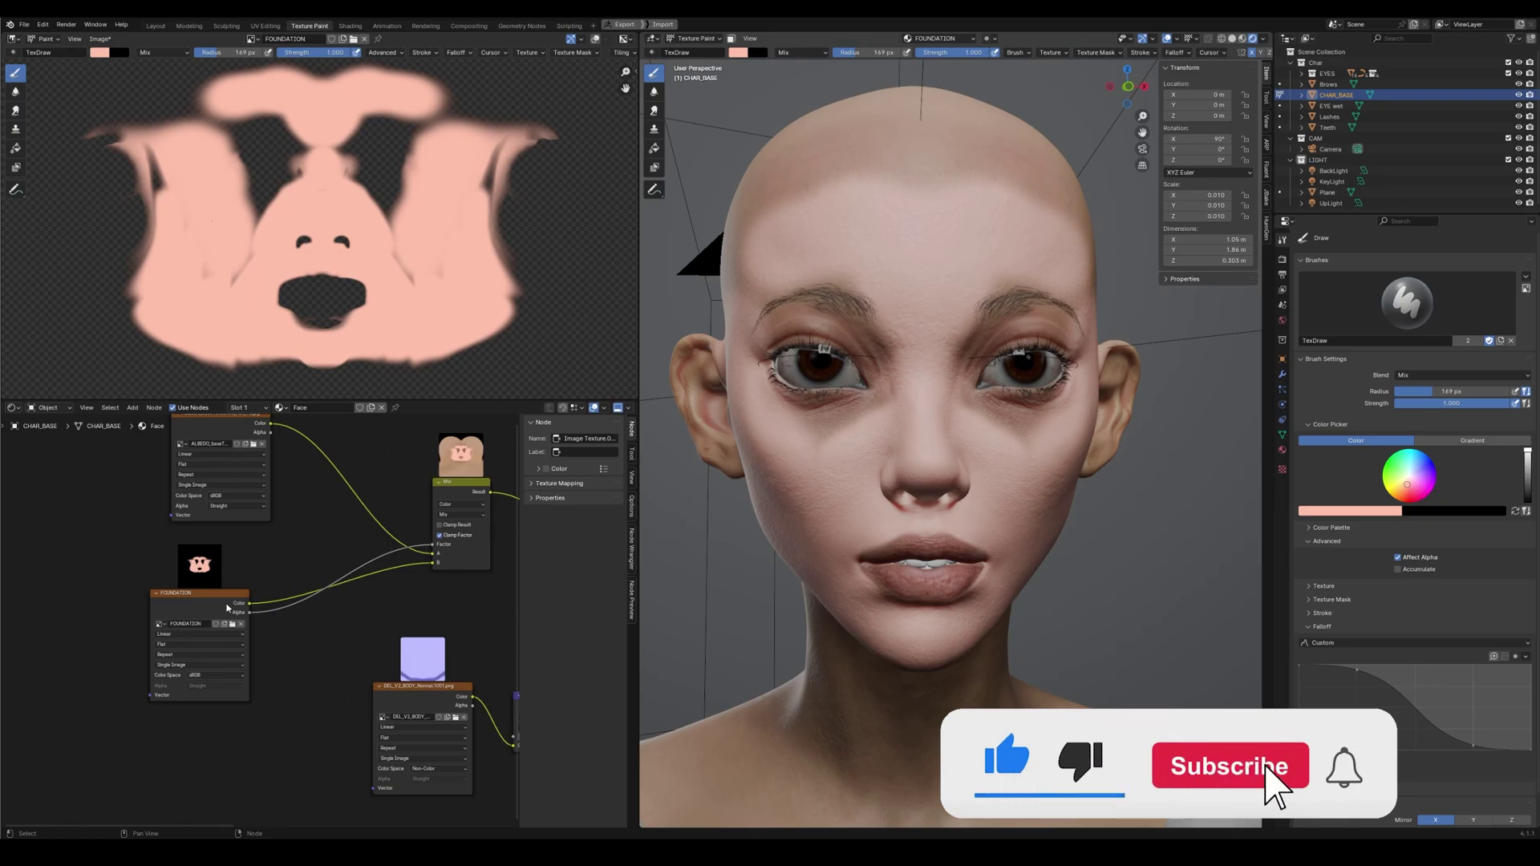
Shift the FOUNDATION node away from the existing Mix node and add a second Mix node near it
drag(228, 607, 170, 589)
key(shift+a)
text(a)
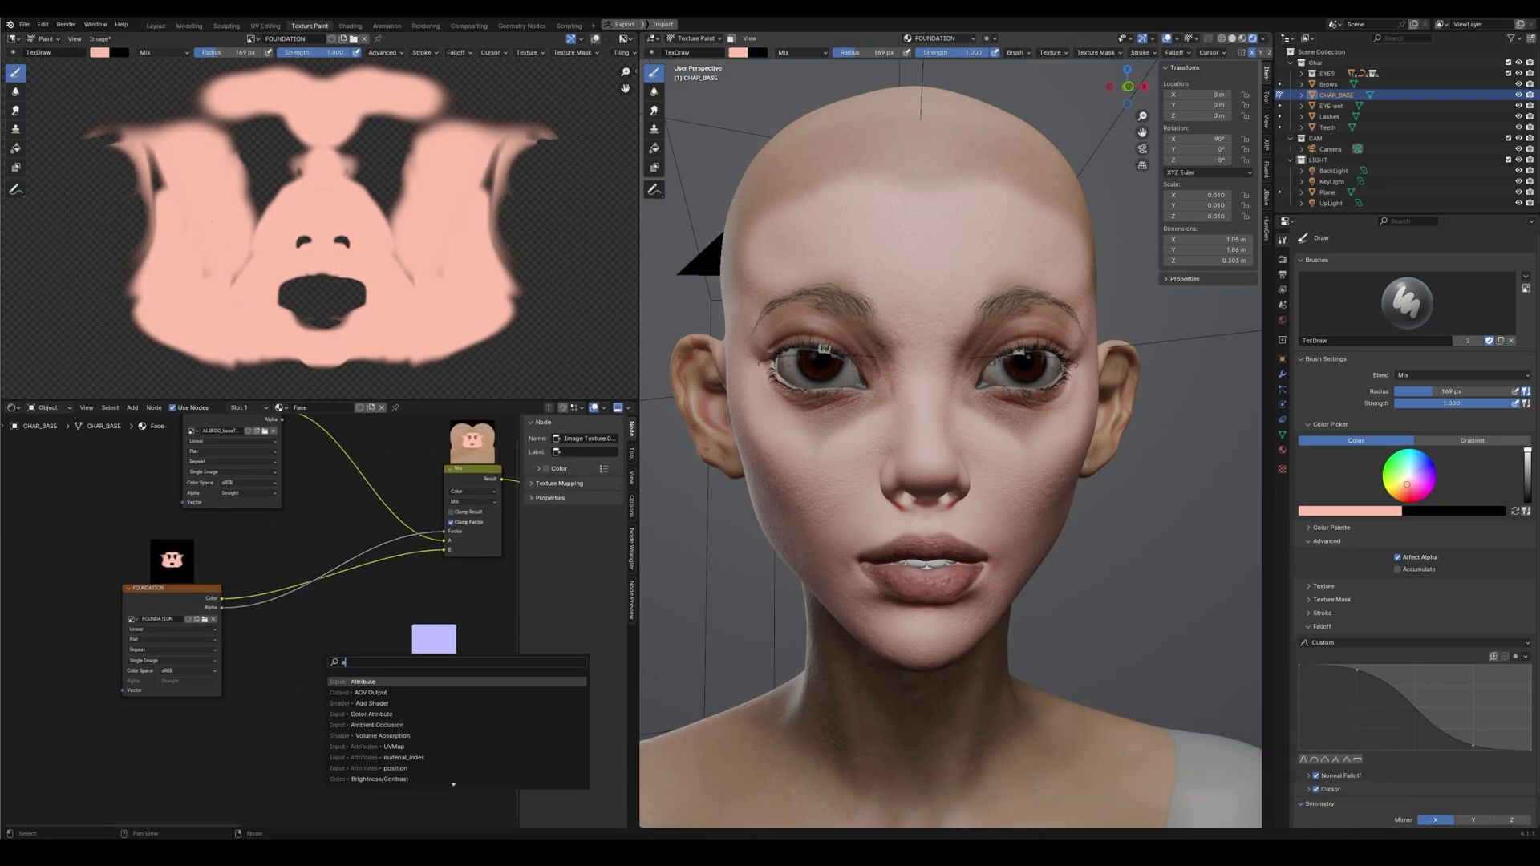
key(BackSpace)
text(mix)
key(Return)
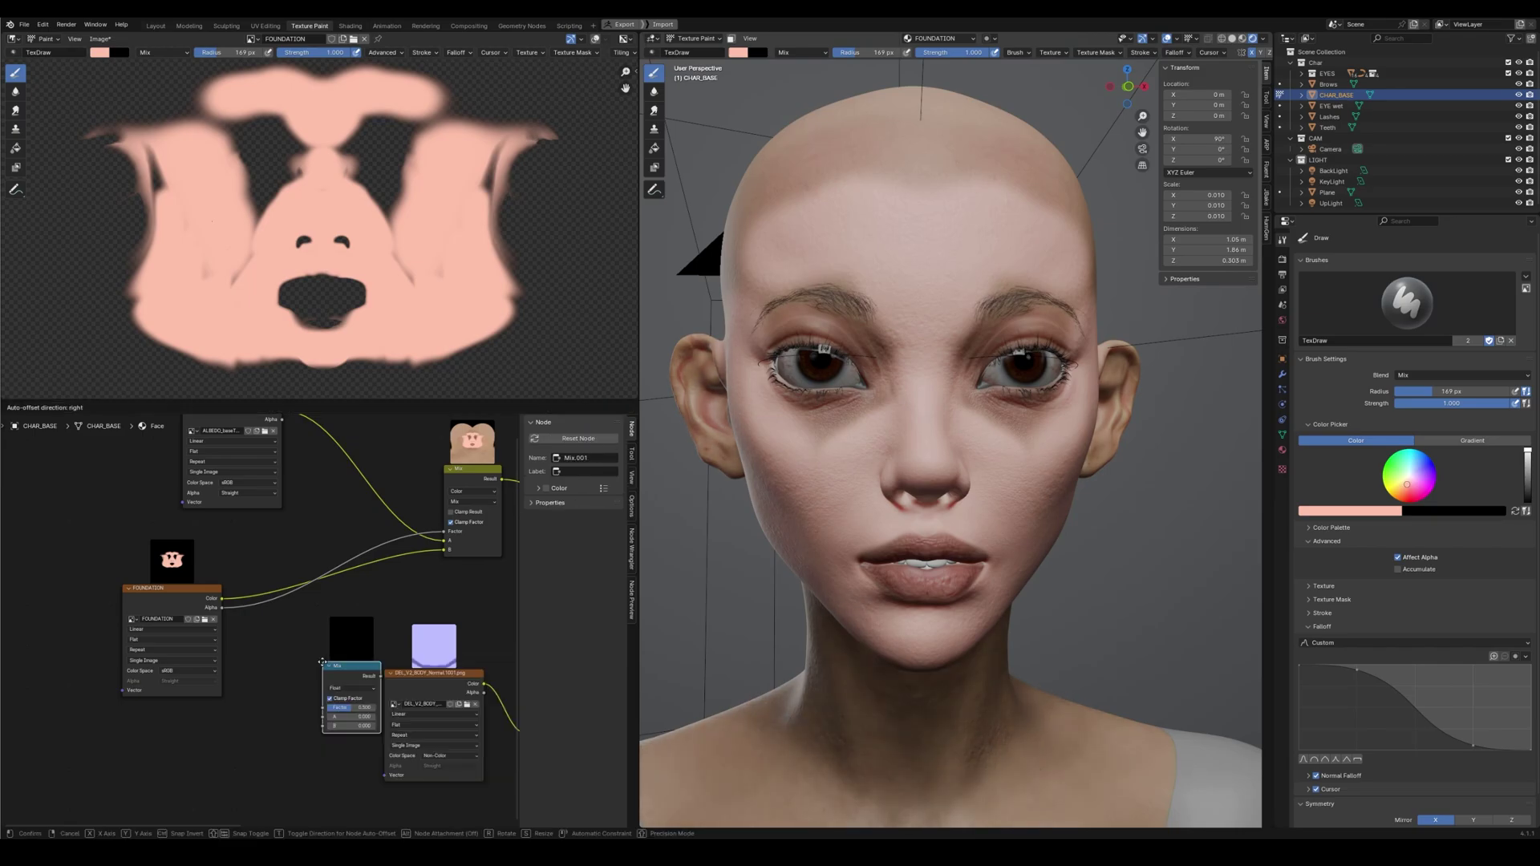
click(351, 591)
Set the new Mix node to Color and Multiply, inserted between FOUNDATION's Color and the first Mix node's B input
scroll(353, 592, up, 2)
click(407, 620)
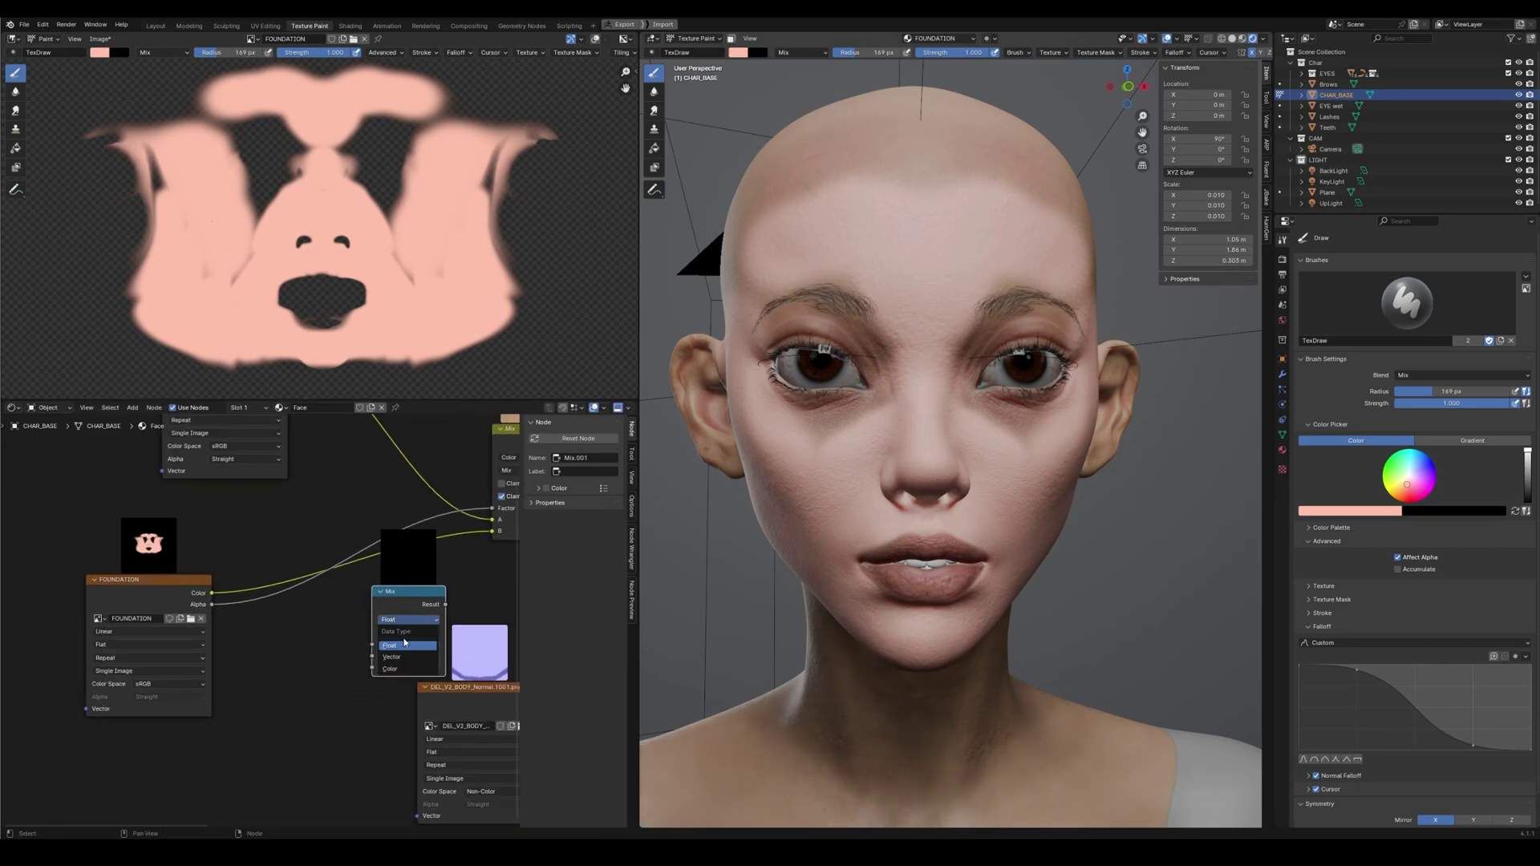
click(405, 670)
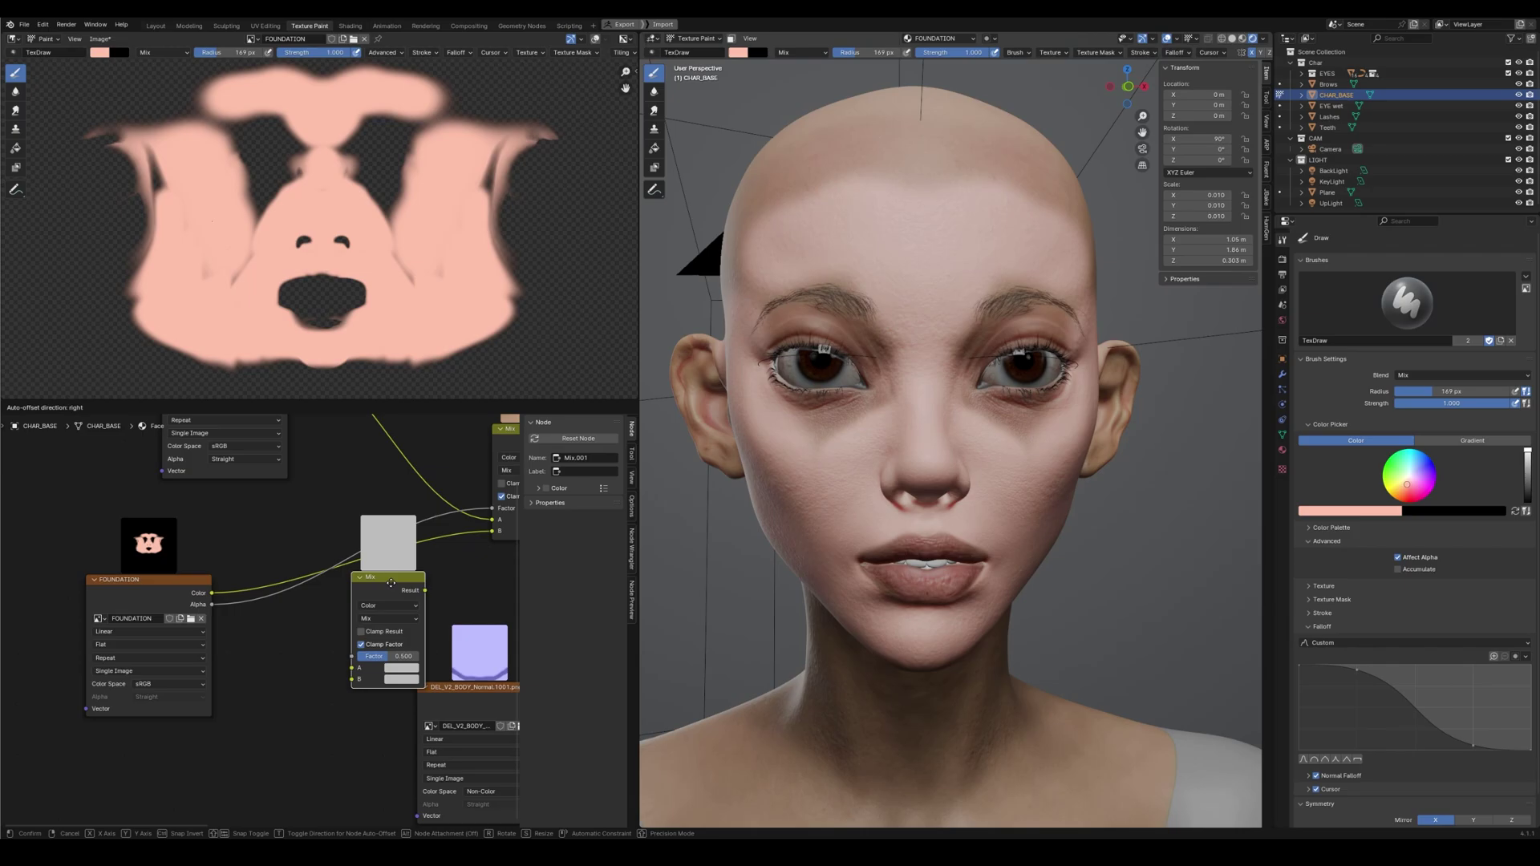
click(384, 620)
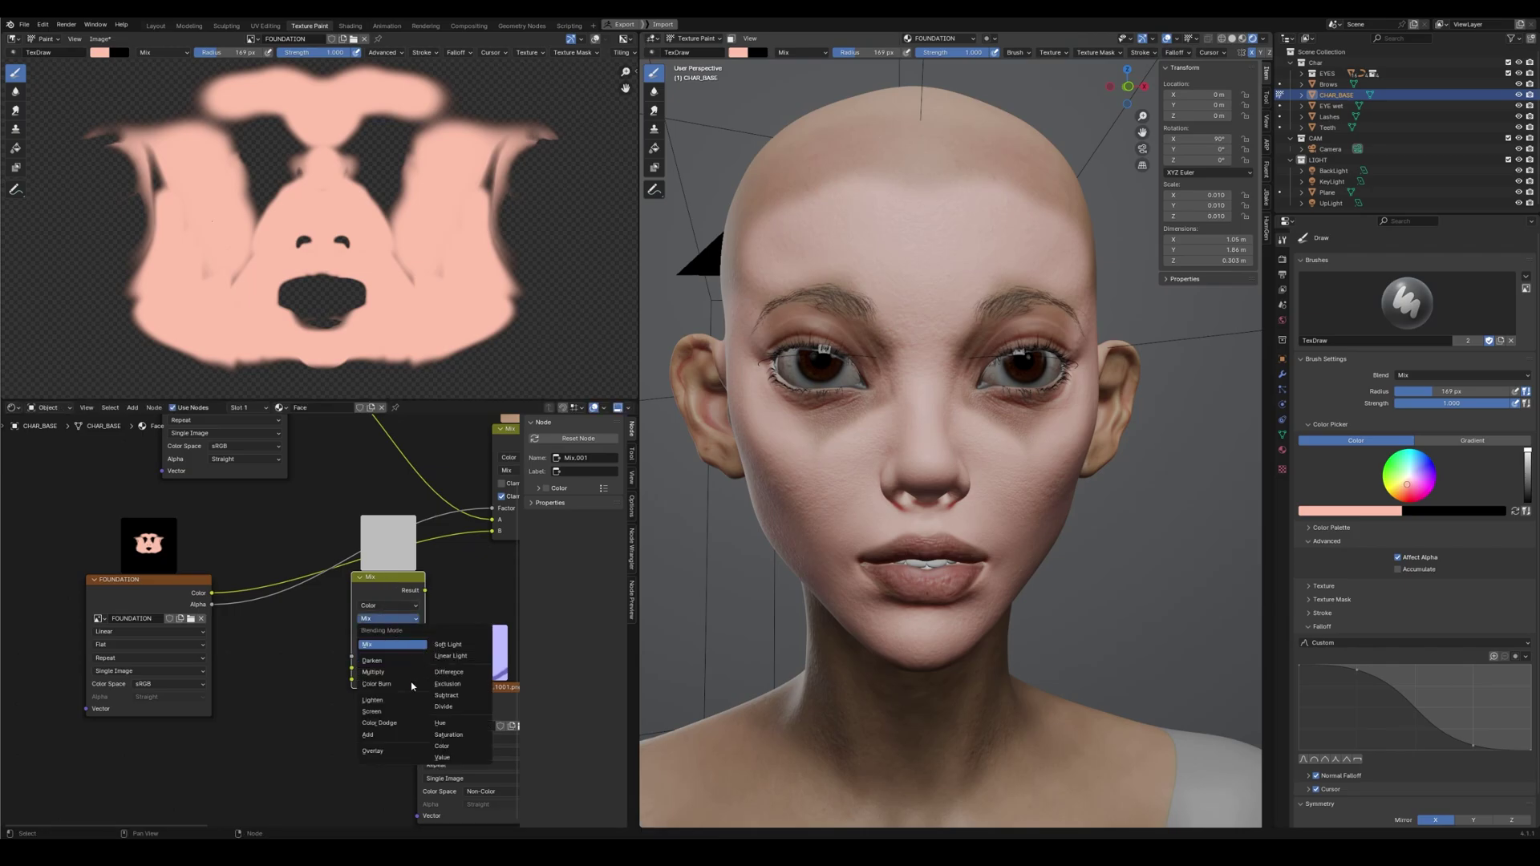
click(373, 672)
click(147, 580)
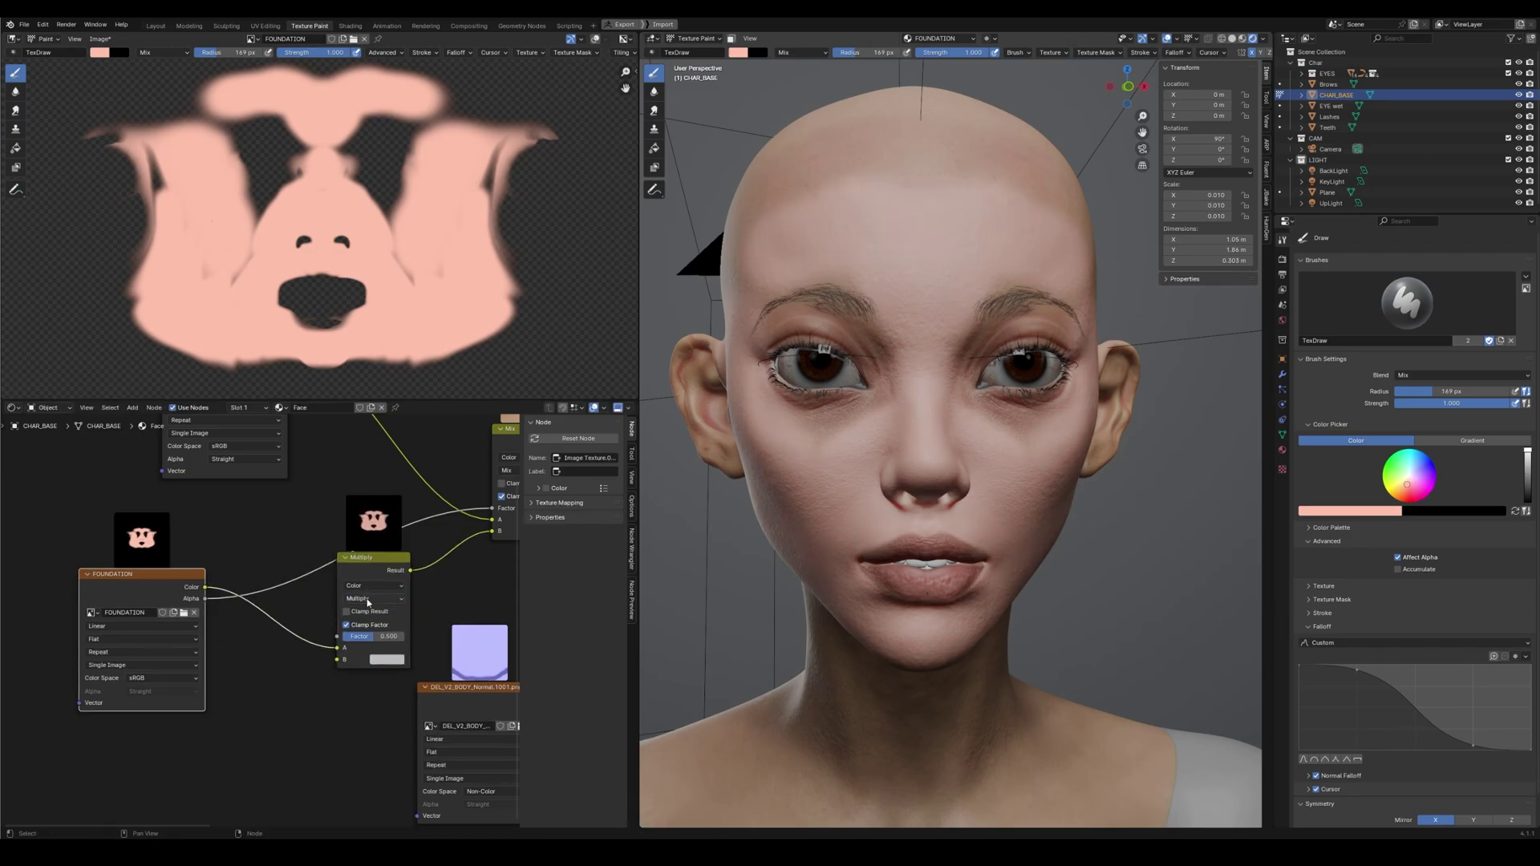
Reposition the Multiply node slightly and set its B color to black
middle_drag(370, 621, 280, 640)
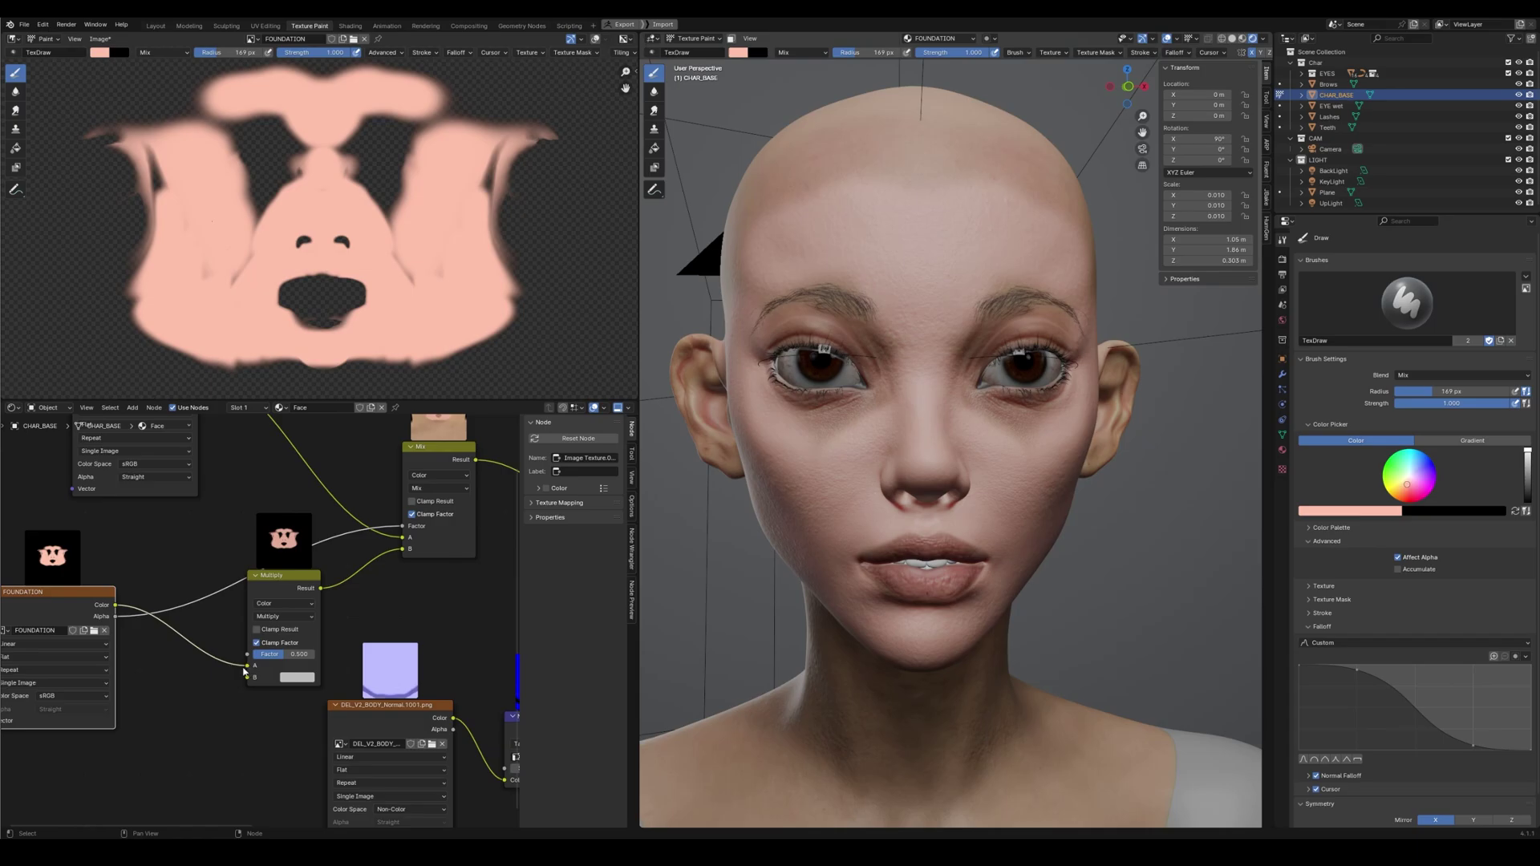
drag(286, 592, 288, 584)
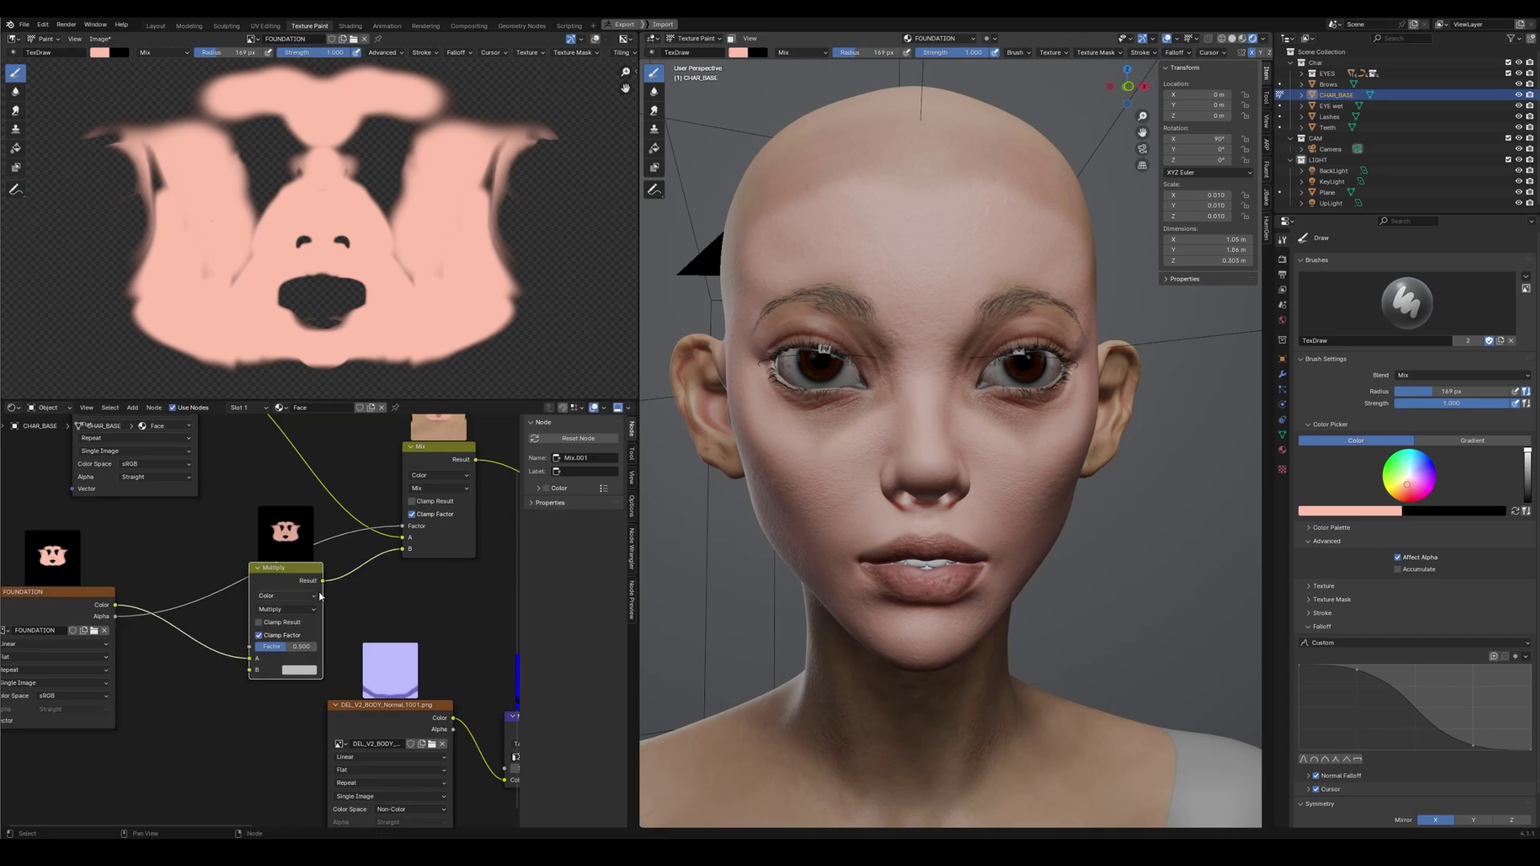
middle_drag(263, 628, 306, 607)
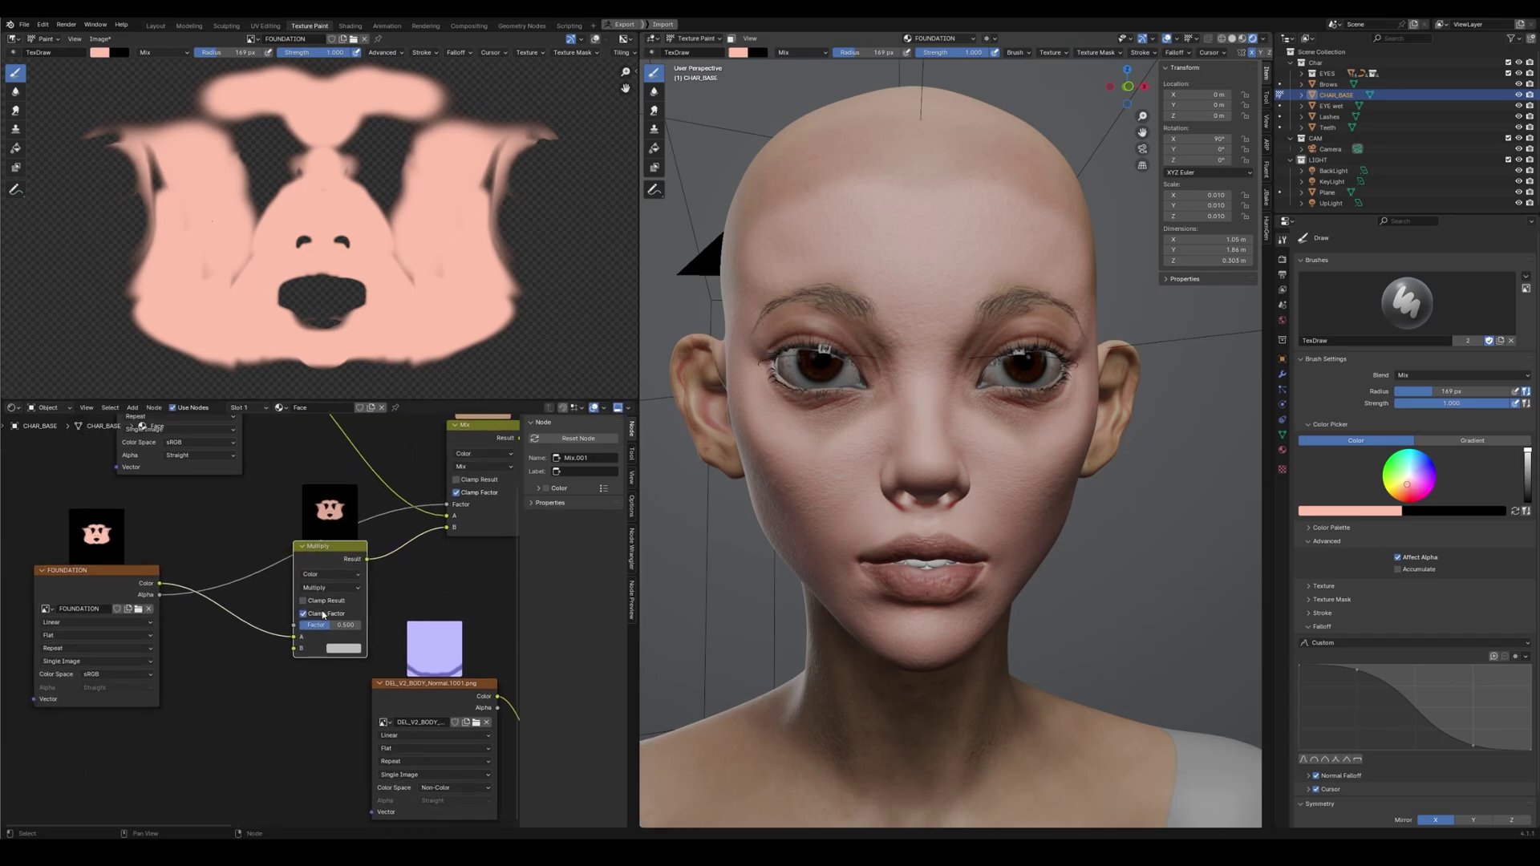
click(342, 649)
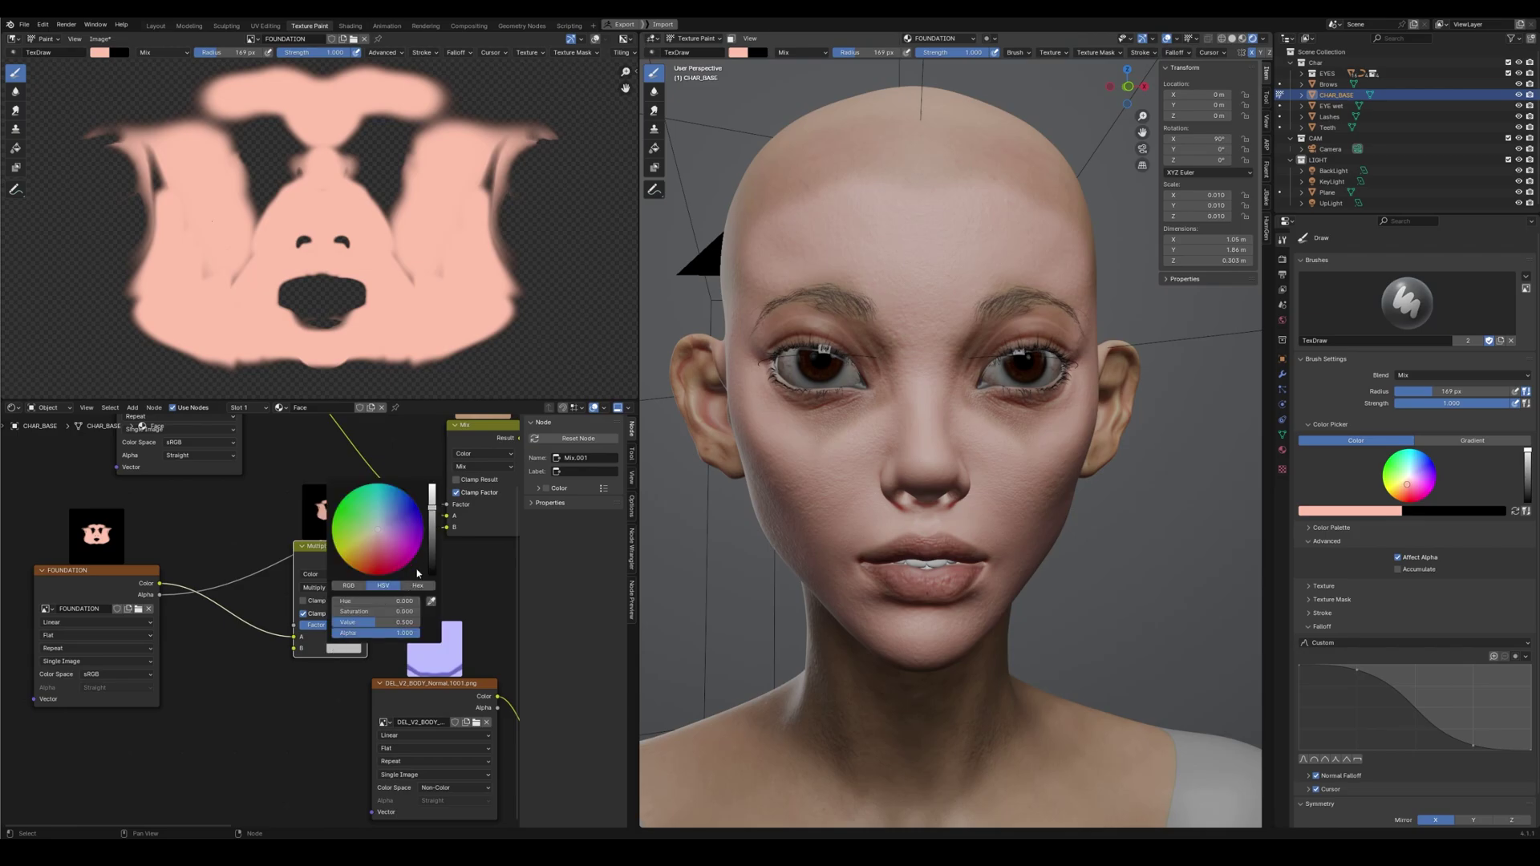
drag(433, 546, 434, 575)
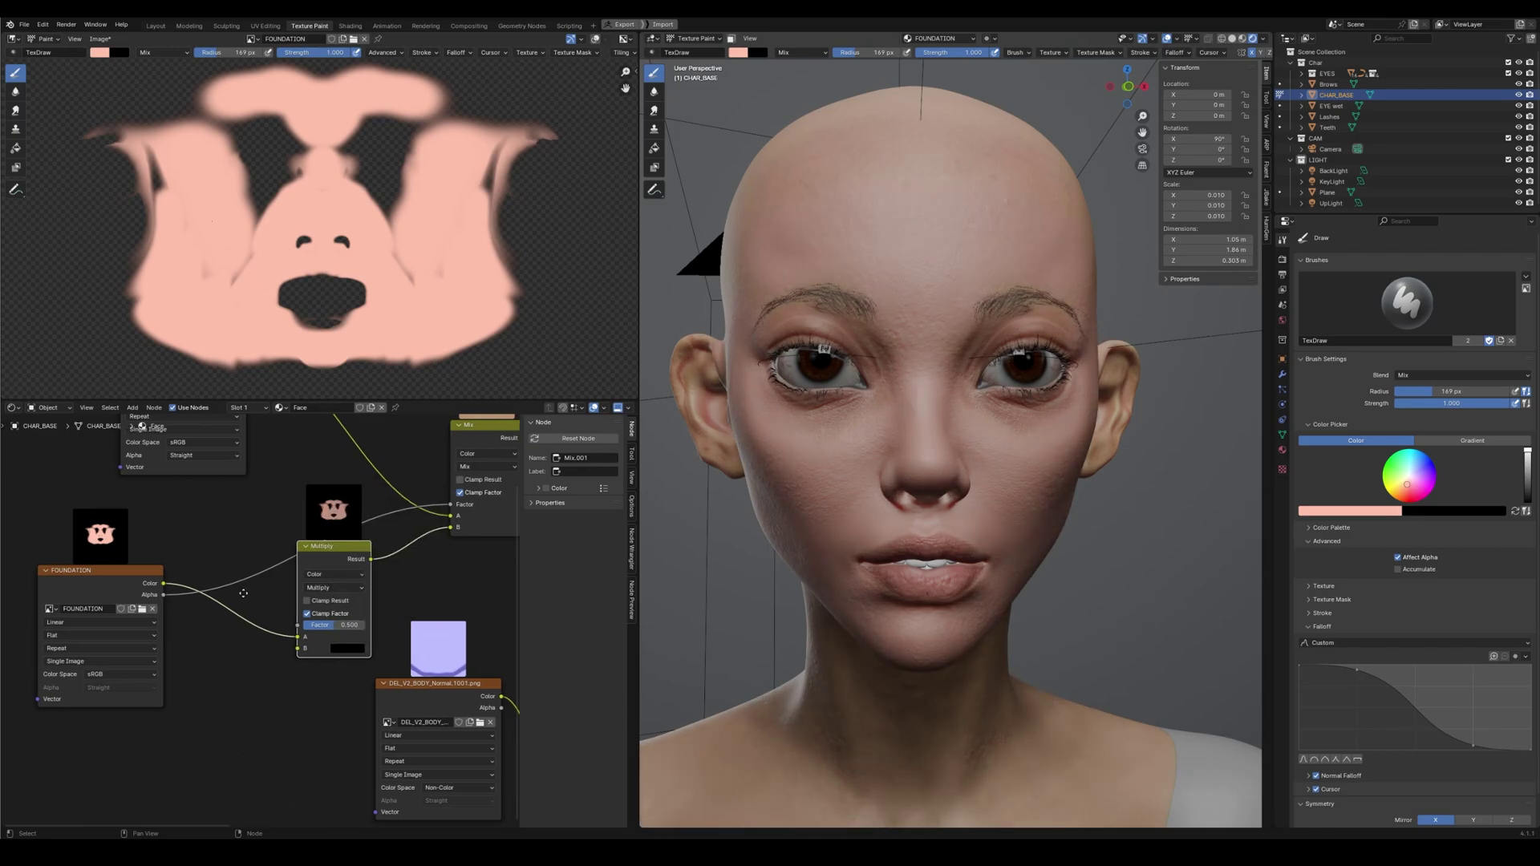
Lower the Multiply node's factor to lighten the foundation, checking the face up close
mouse_move(946, 521)
middle_down()
mouse_move(918, 529)
mouse_move(888, 492)
middle_up()
scroll(885, 502, up, 5)
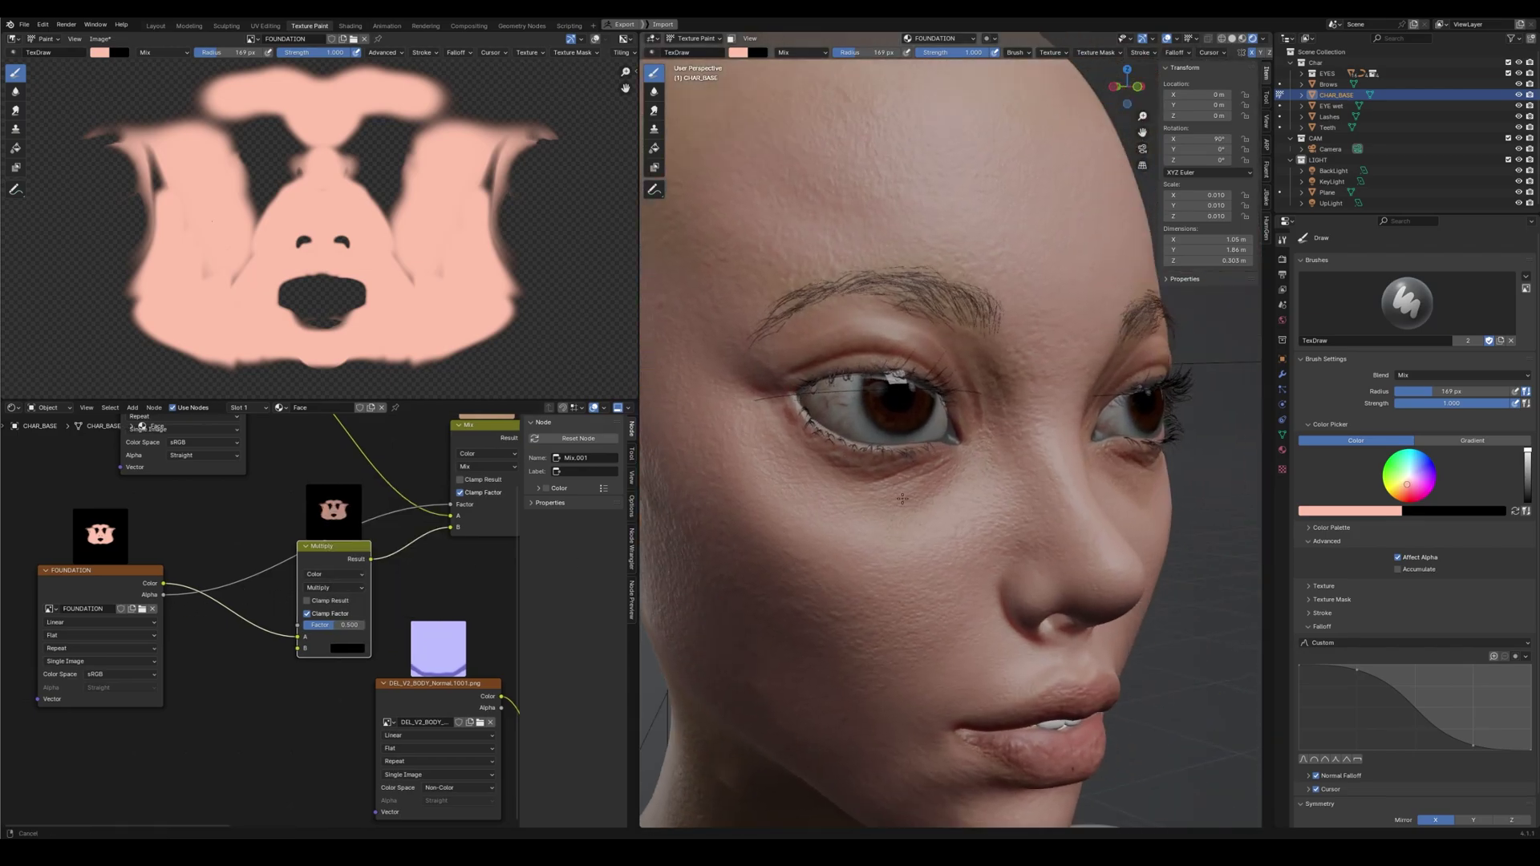
mouse_move(334, 627)
mouse_down()
mouse_move(318, 627)
mouse_move(337, 632)
mouse_up()
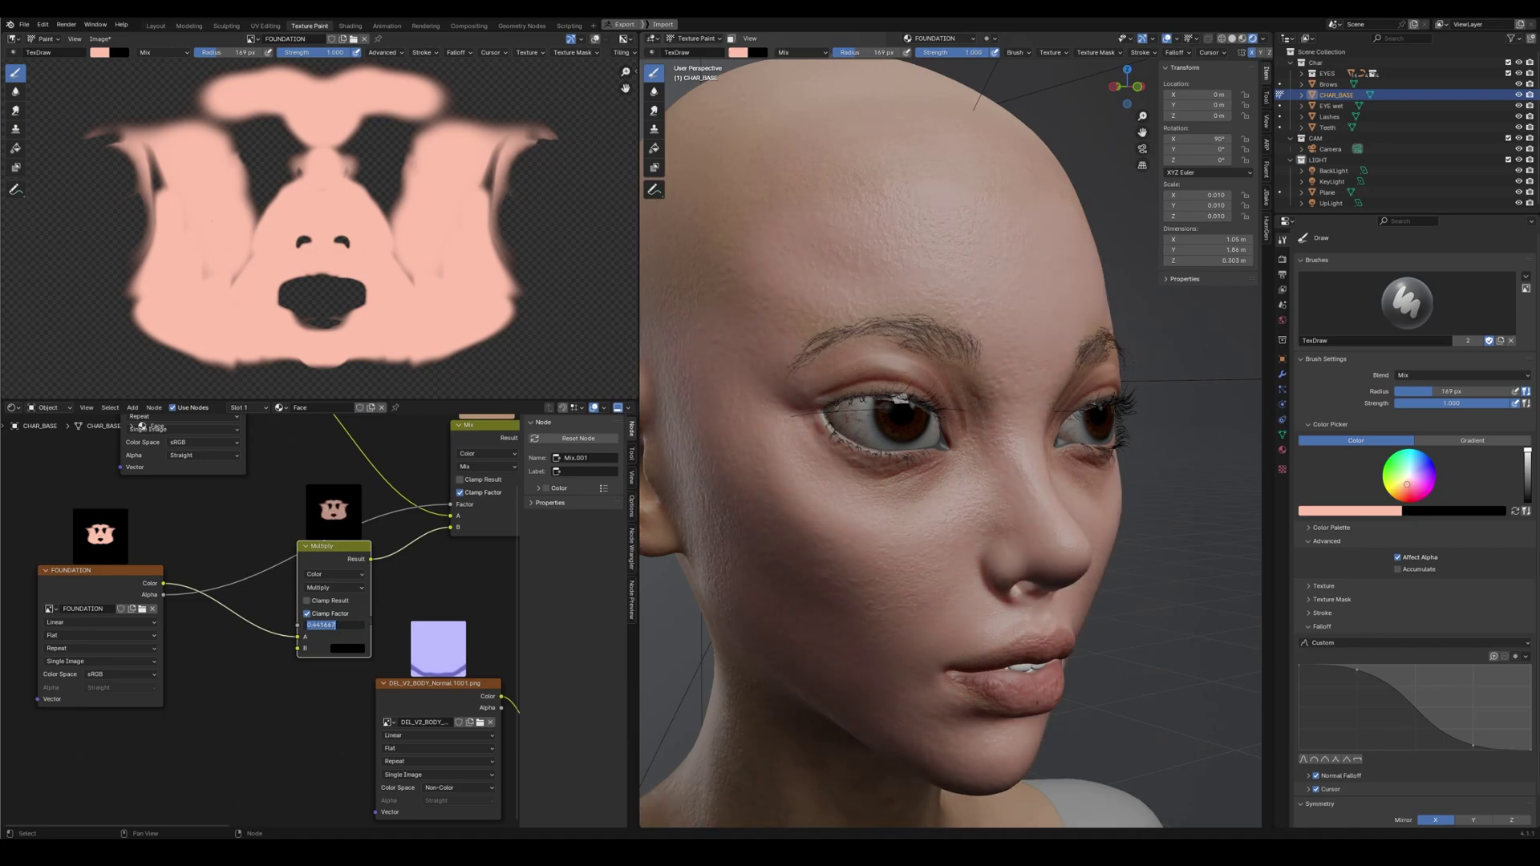
key(Return)
middle_drag(1033, 538, 952, 532)
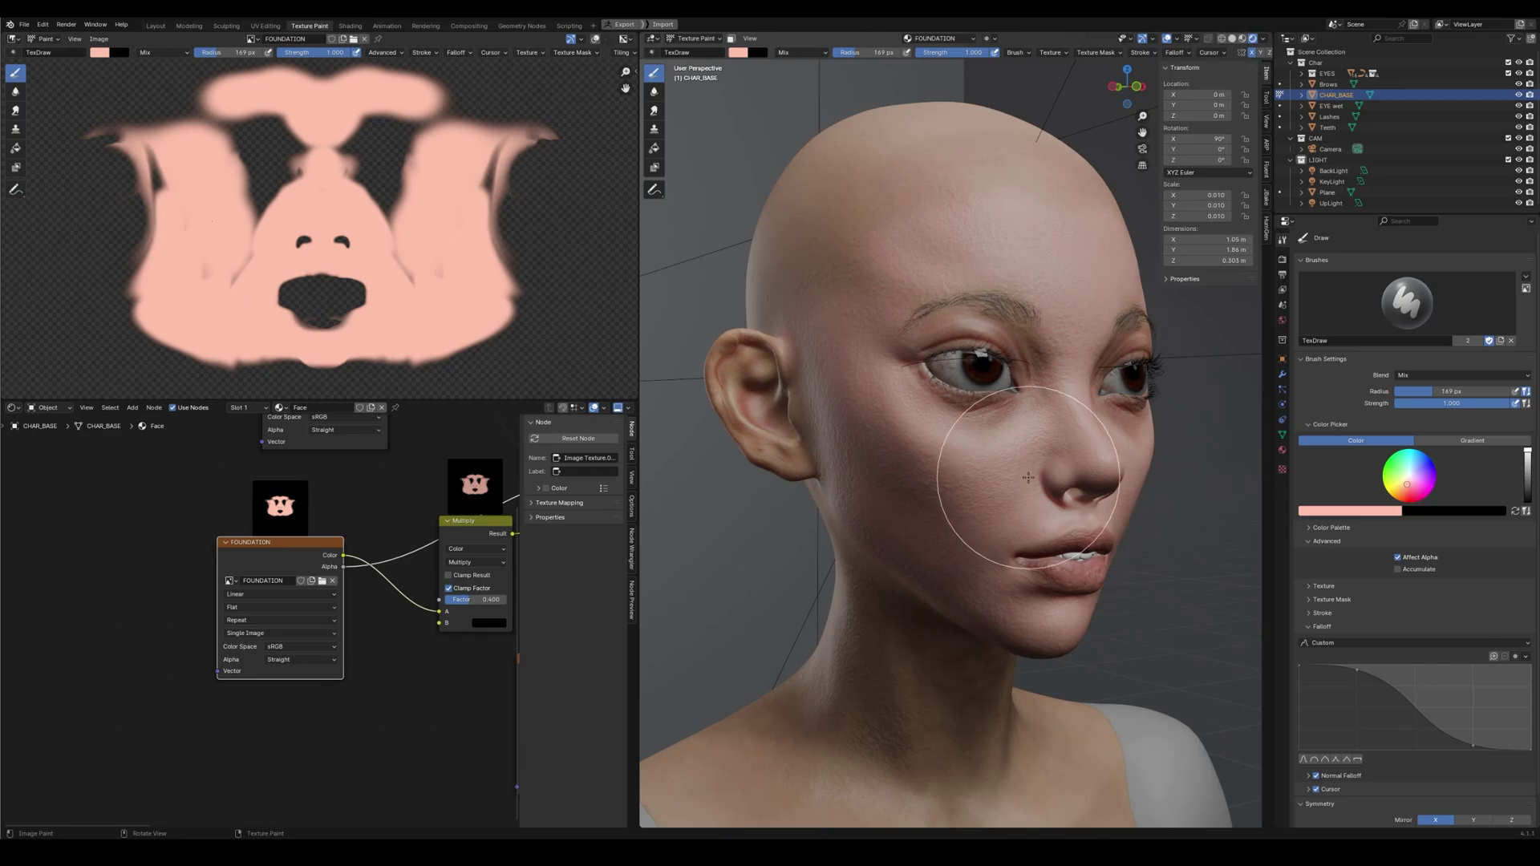
Select the FOUNDATION node and attach Texture Coordinate and Mapping nodes to its Vector input
middle_drag(128, 581, 258, 521)
scroll(189, 567, down, 2)
drag(277, 515, 421, 620)
middle_drag(292, 532, 190, 533)
scroll(194, 534, down, 1)
drag(198, 504, 392, 654)
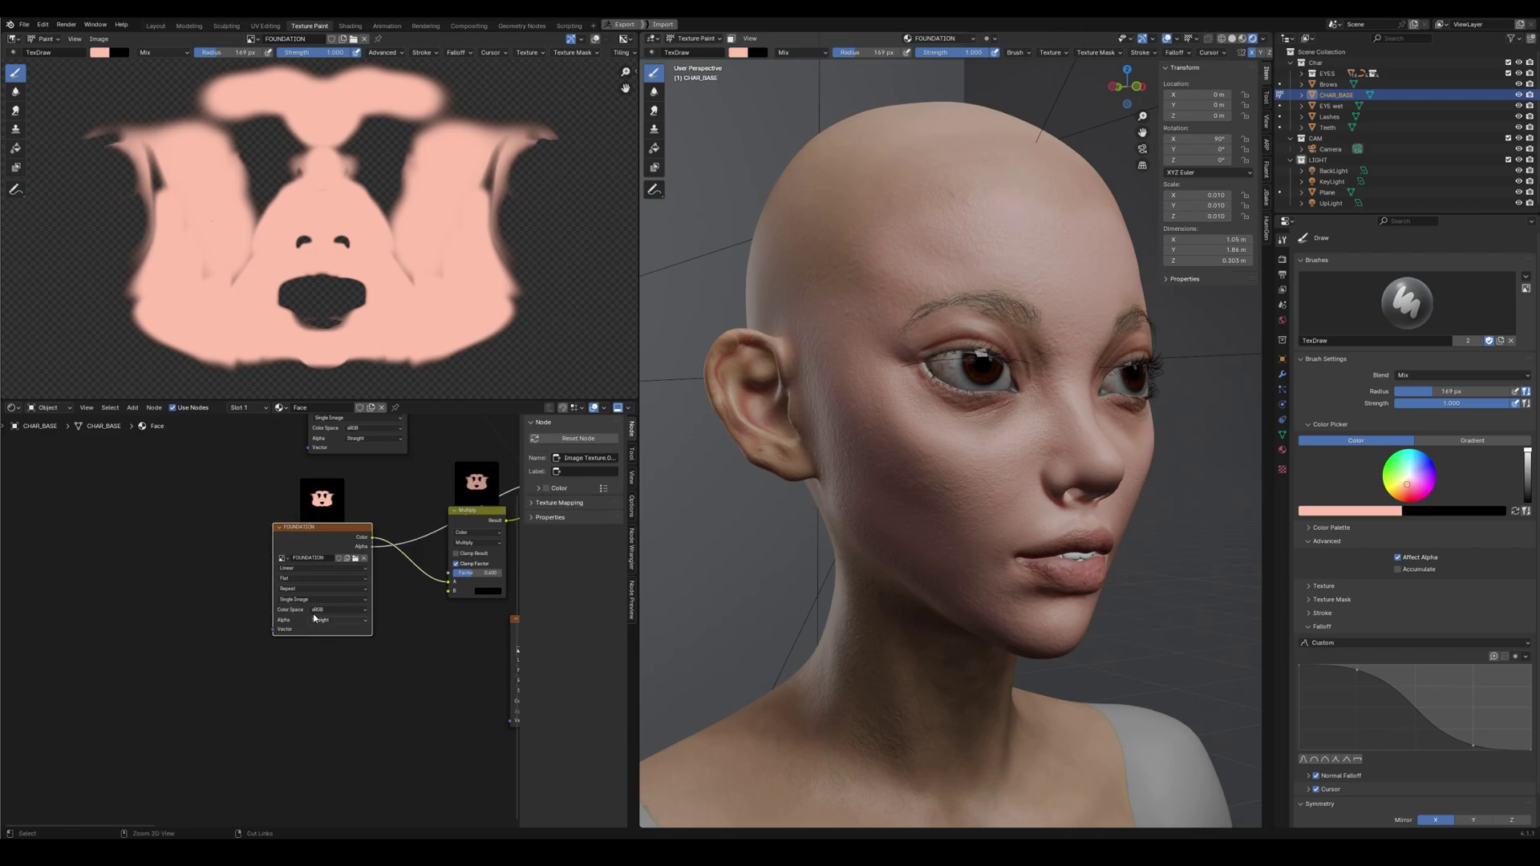
key(ctrl+t)
Move the Texture Coordinate and Mapping nodes away from the FOUNDATION node to make room between them
middle_drag(239, 515, 356, 491)
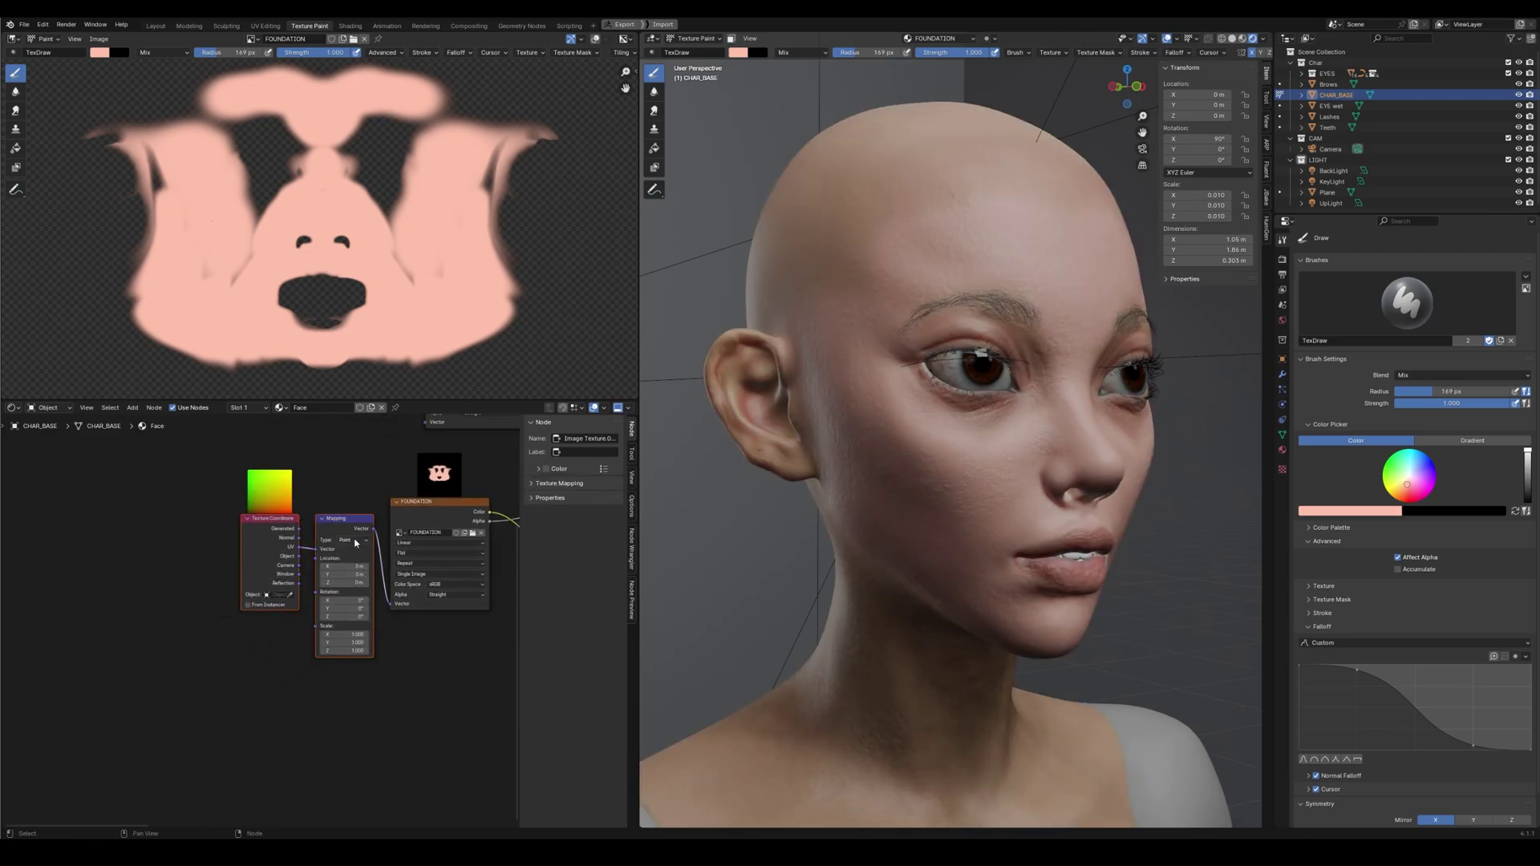
key(g)
click(294, 499)
scroll(201, 525, up, 2)
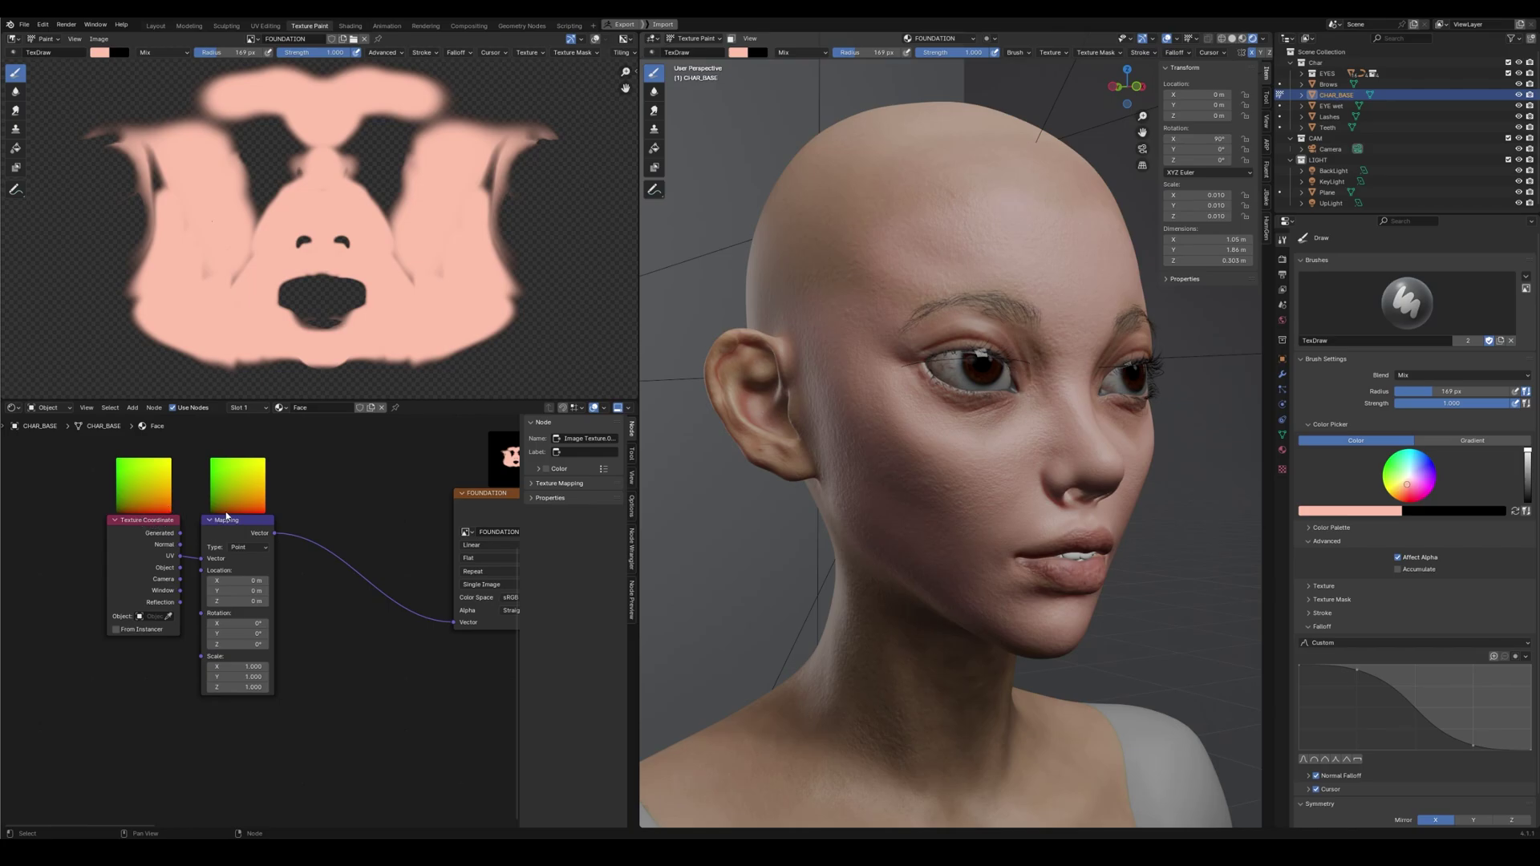
drag(313, 523, 151, 557)
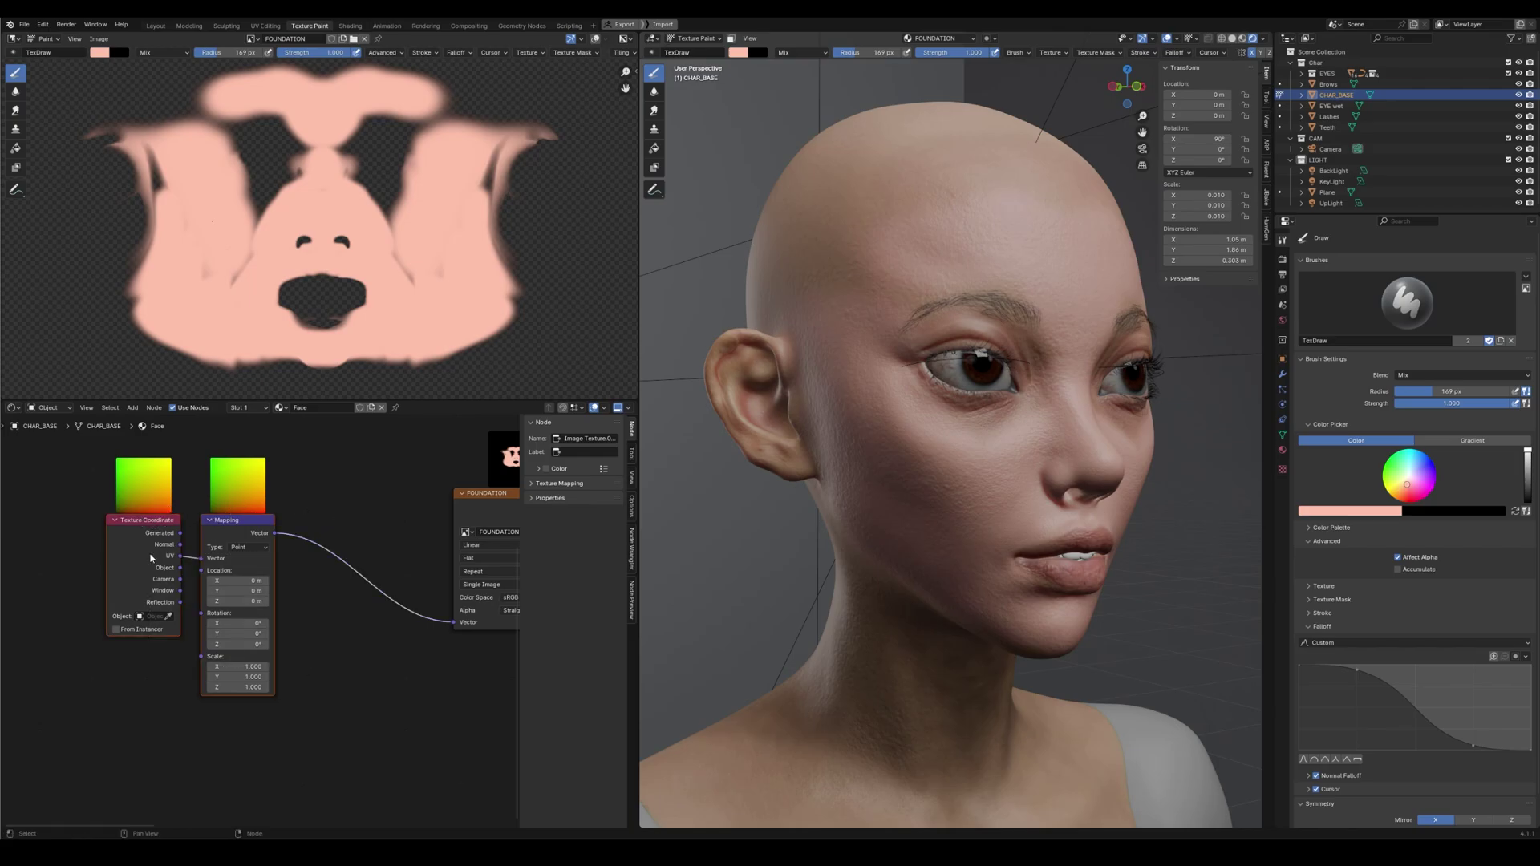
key(g)
click(111, 523)
Add a Mix node between Mapping and FOUNDATION, set it to Color, and connect Mapping's Vector to its A input
click(370, 615)
key(shift+a)
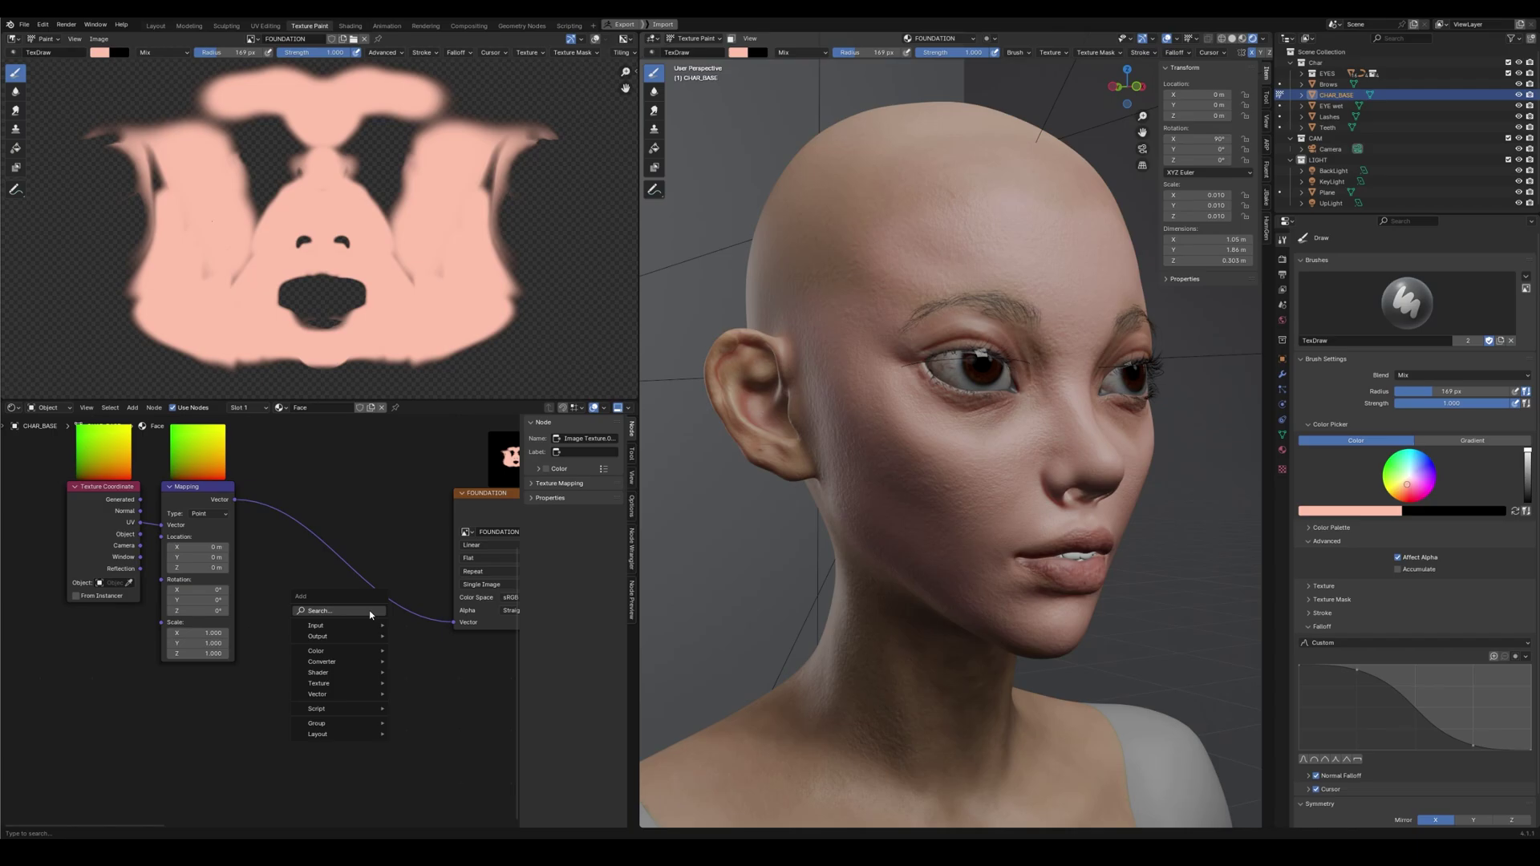
text(mix)
key(Return)
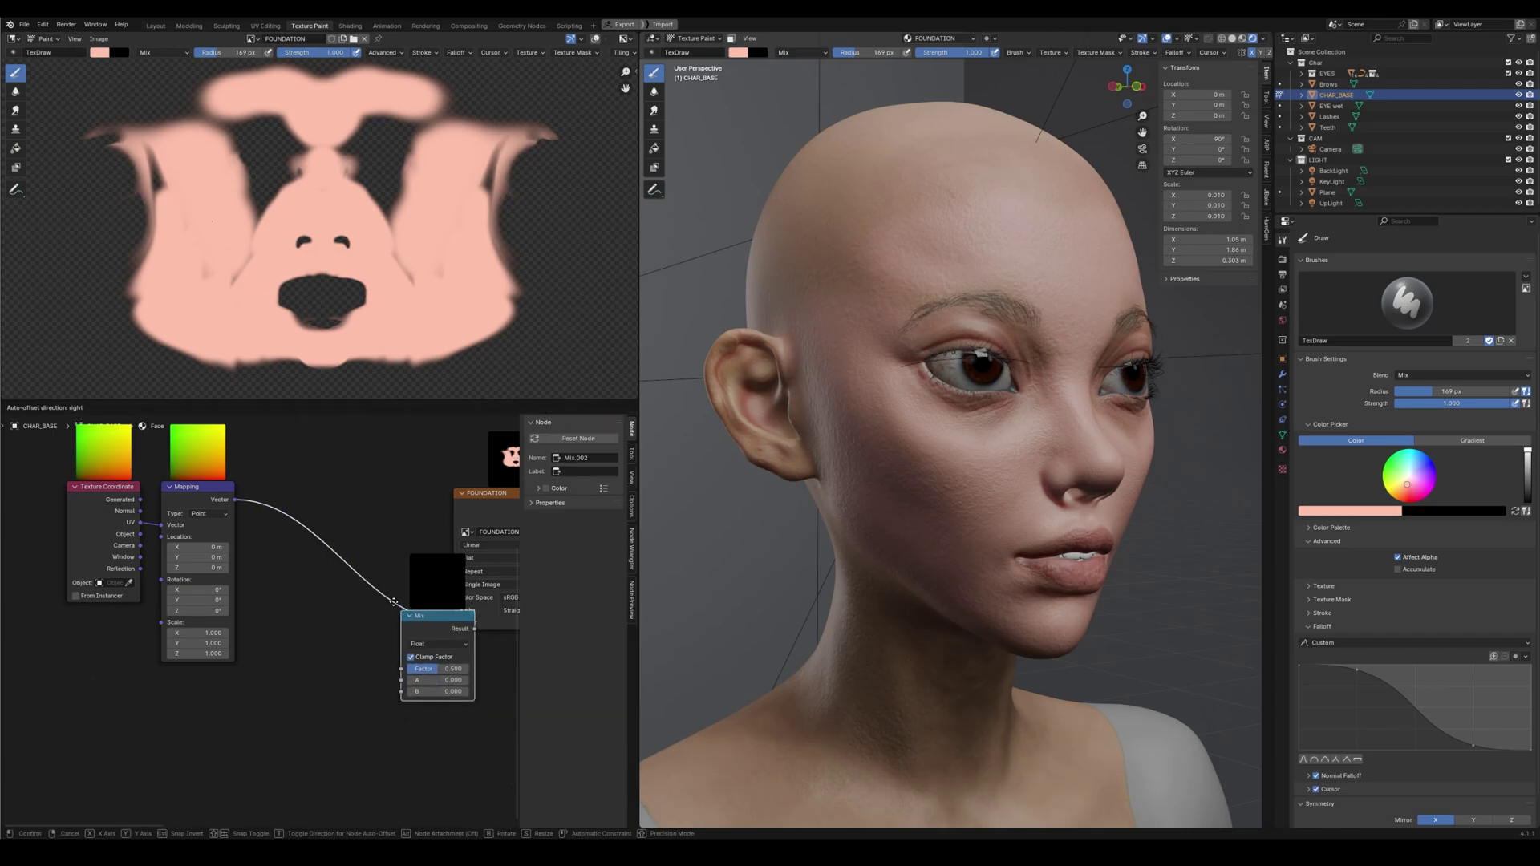
click(382, 604)
click(369, 600)
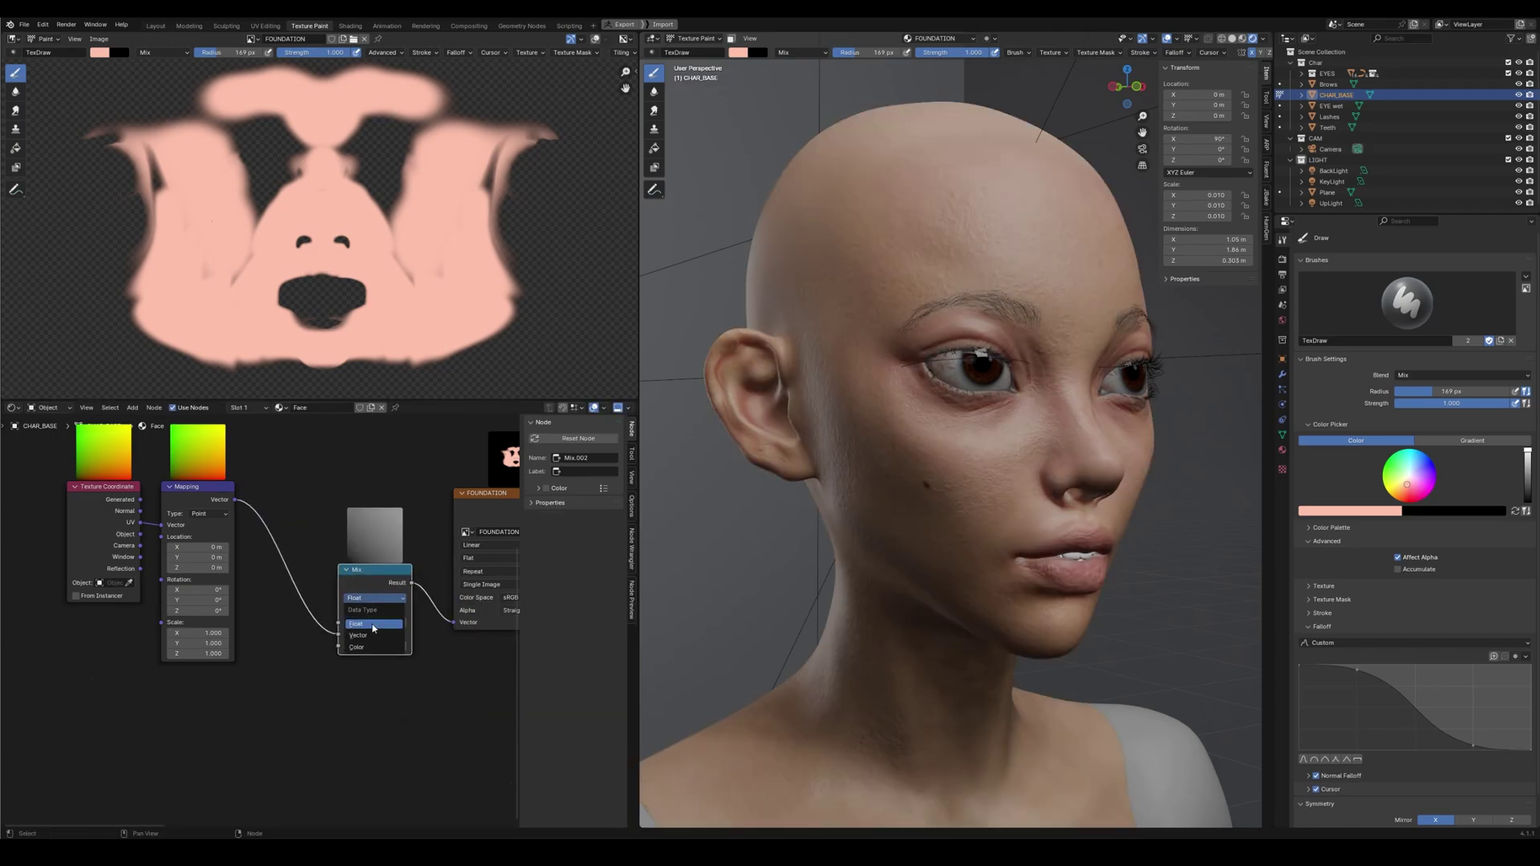
click(361, 648)
drag(235, 500, 337, 660)
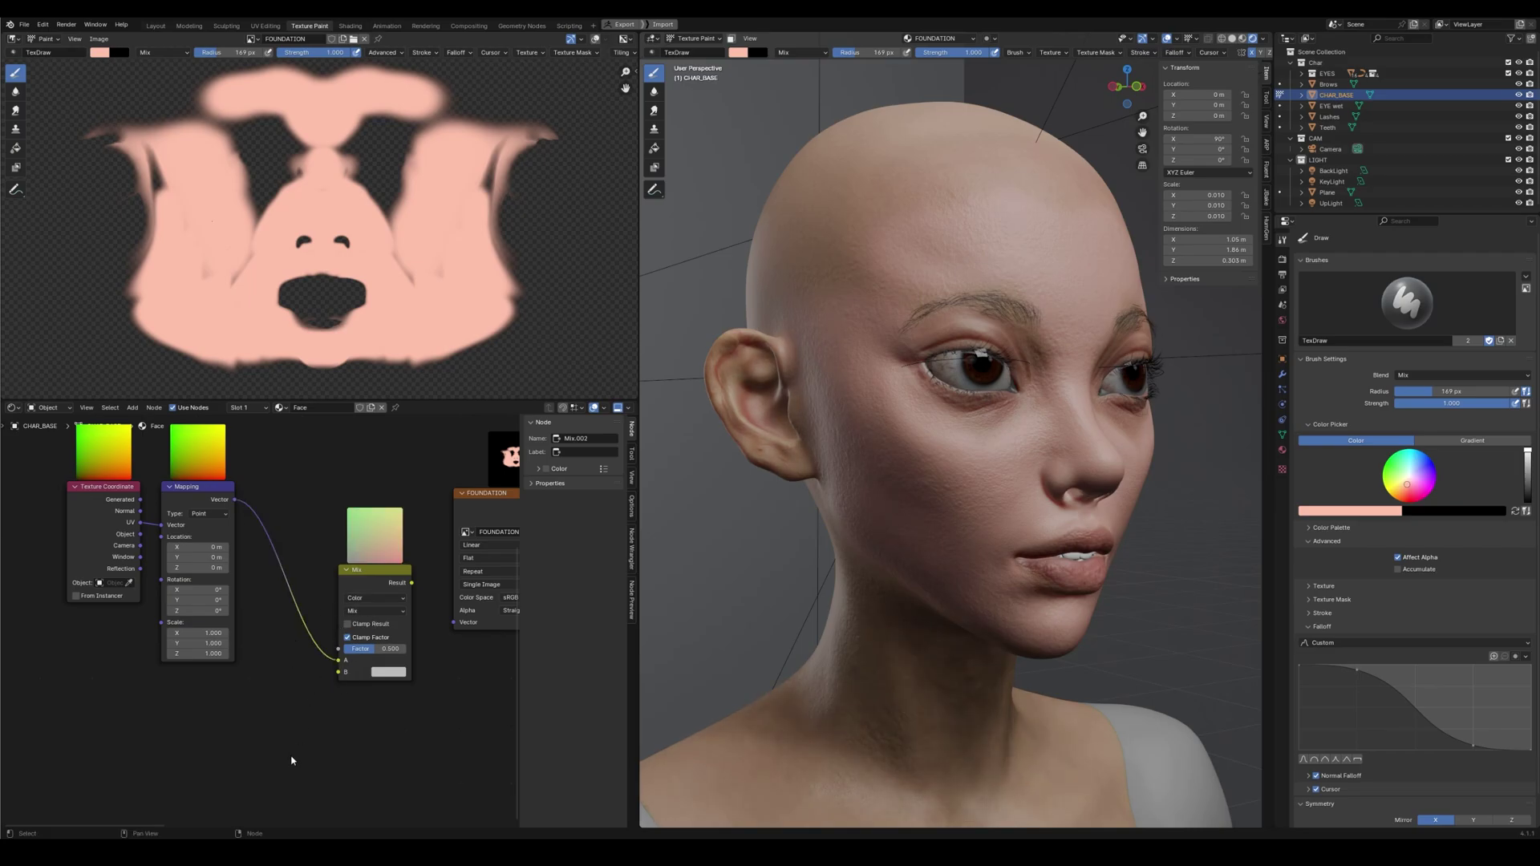
Add a Noise Texture node with a scale of 20000 and connect its Color to the new Mix node's B input
key(shift+a)
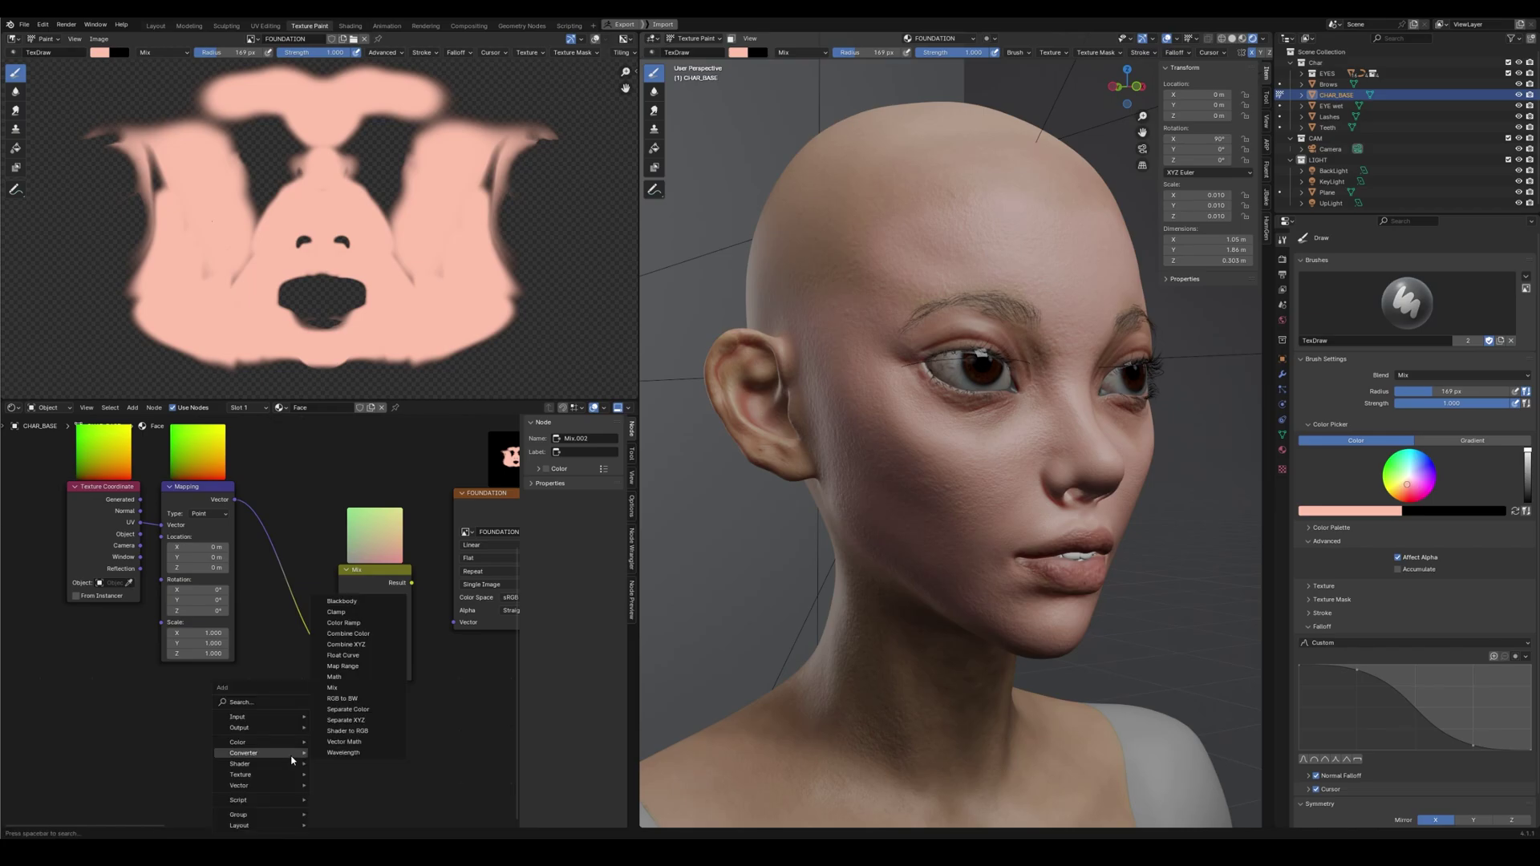
click(277, 706)
text(nois)
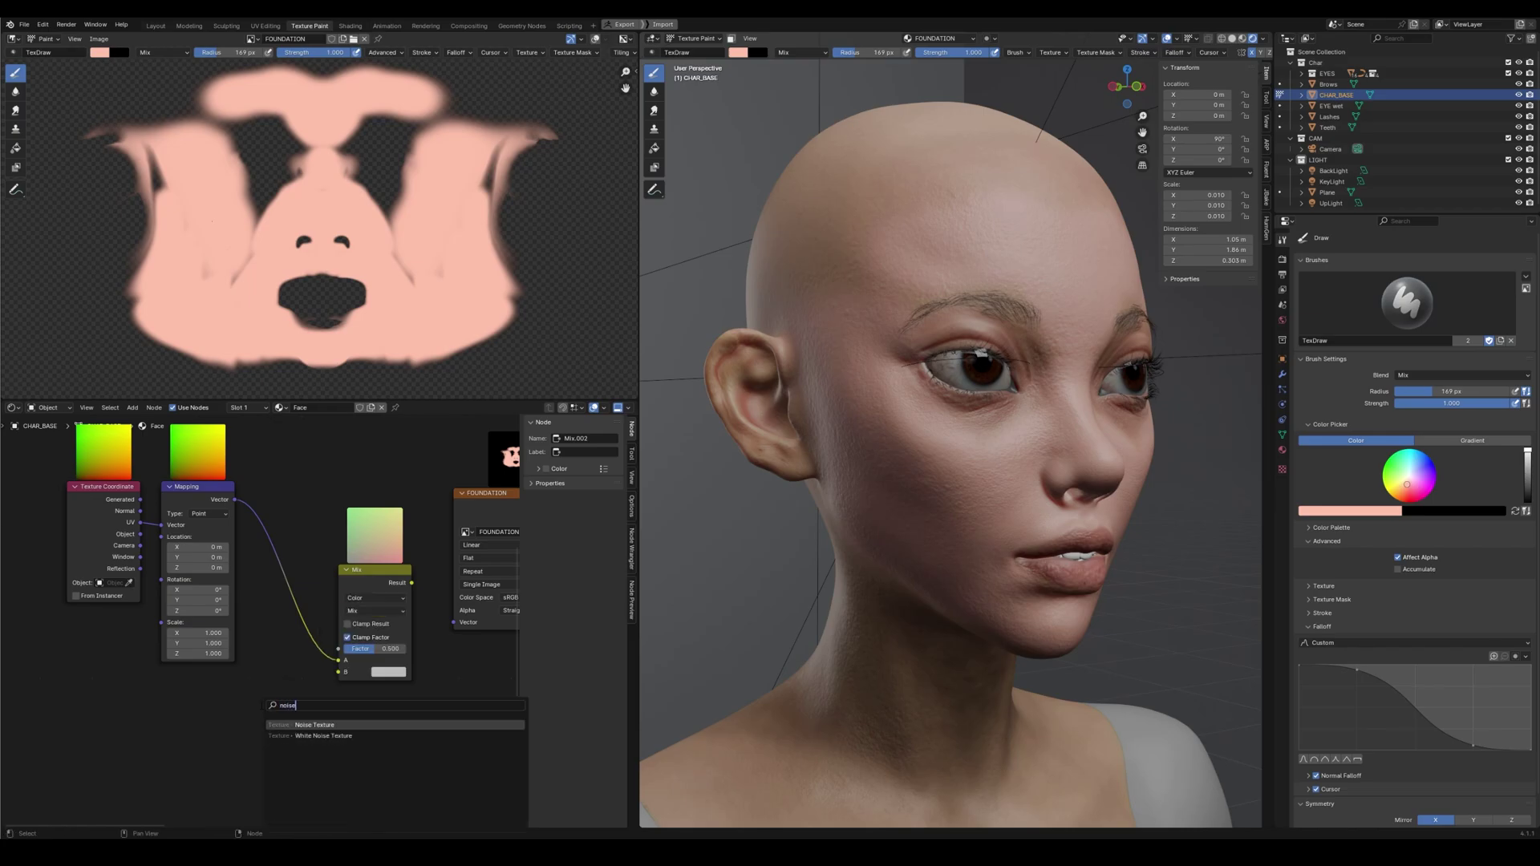
text(e)
key(Return)
click(241, 714)
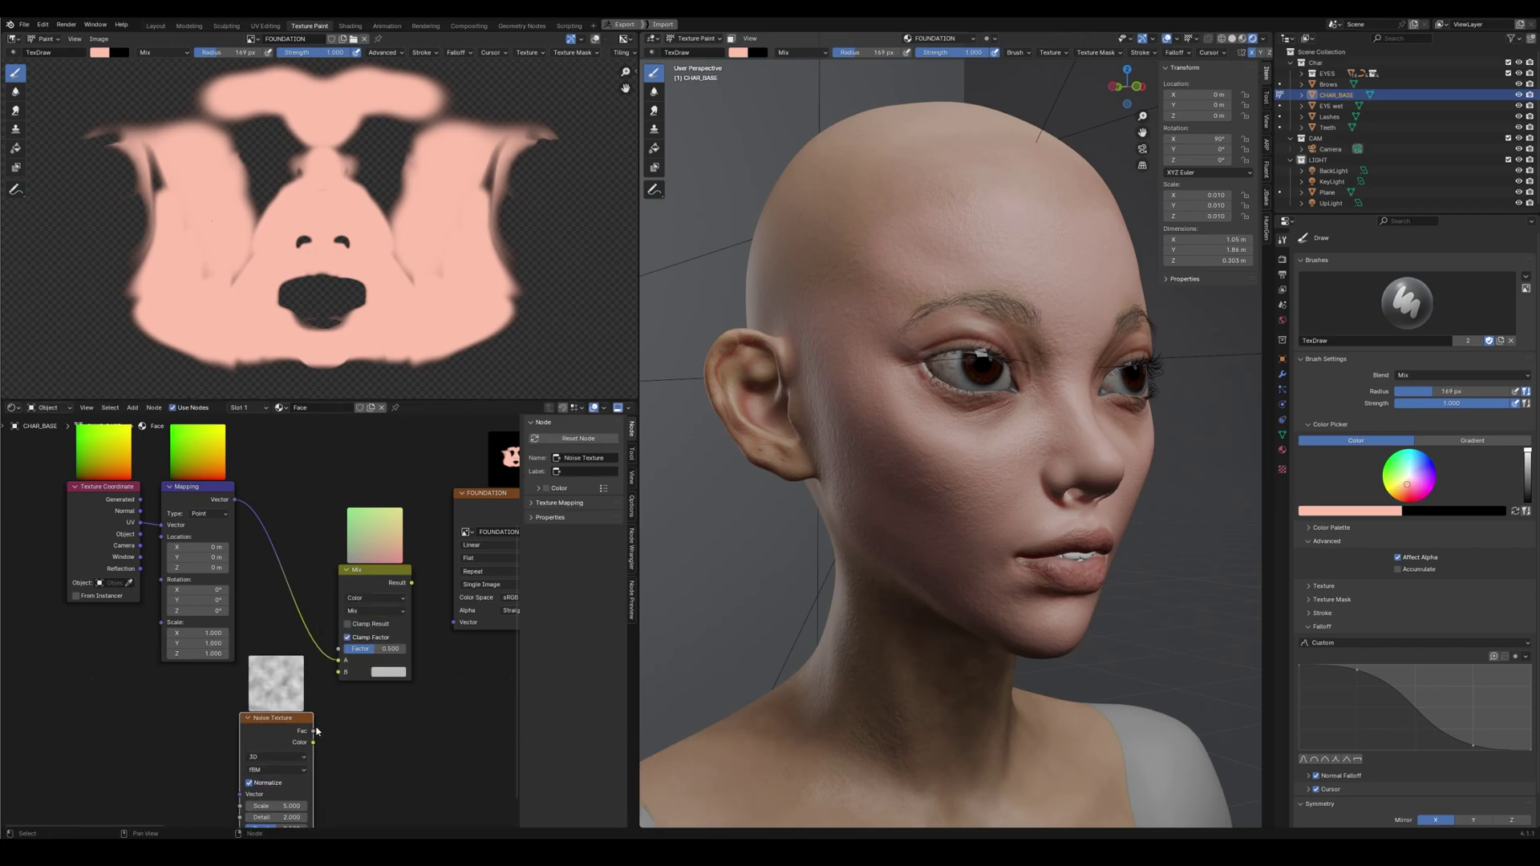
drag(314, 742, 337, 672)
scroll(276, 694, up, 2)
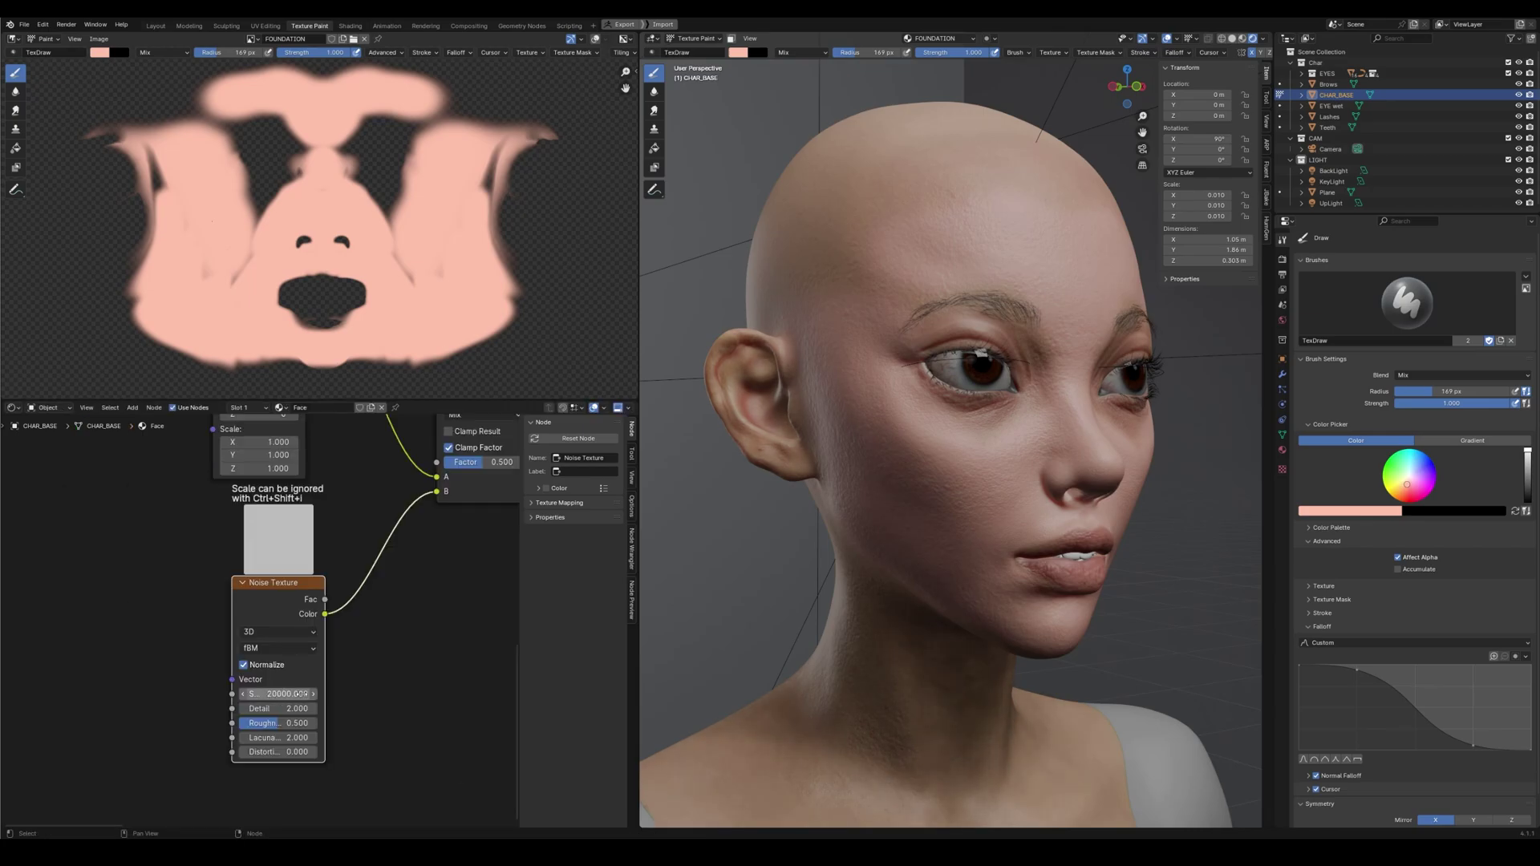
Connect the new Mix node's Result to the FOUNDATION node's Vector input and inspect the effect on the face
middle_drag(366, 607, 125, 825)
drag(288, 637, 343, 687)
click(290, 637)
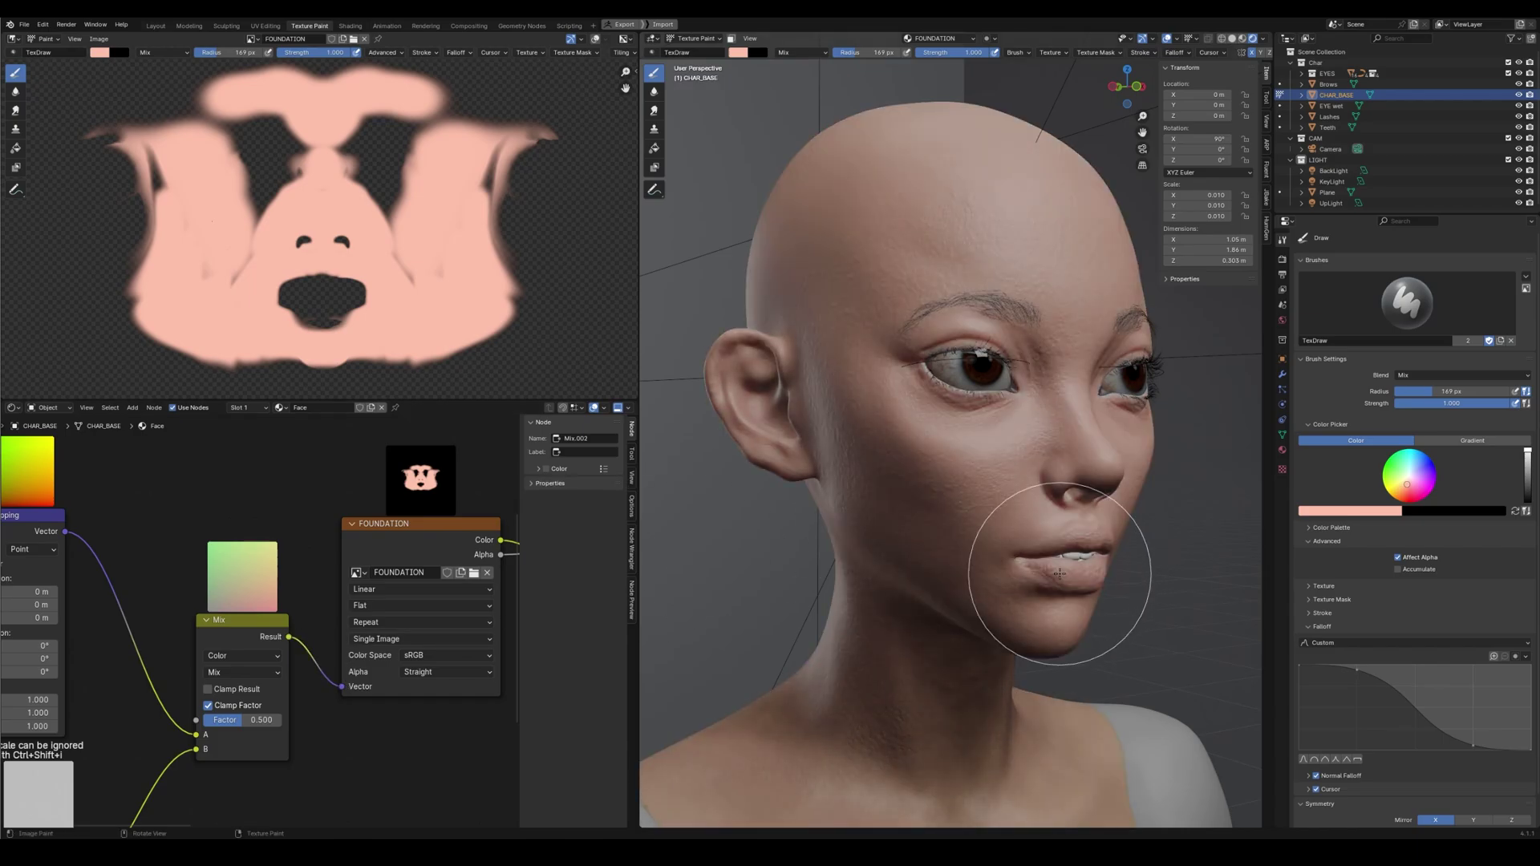
middle_drag(876, 383, 920, 388)
scroll(453, 482, up, 4)
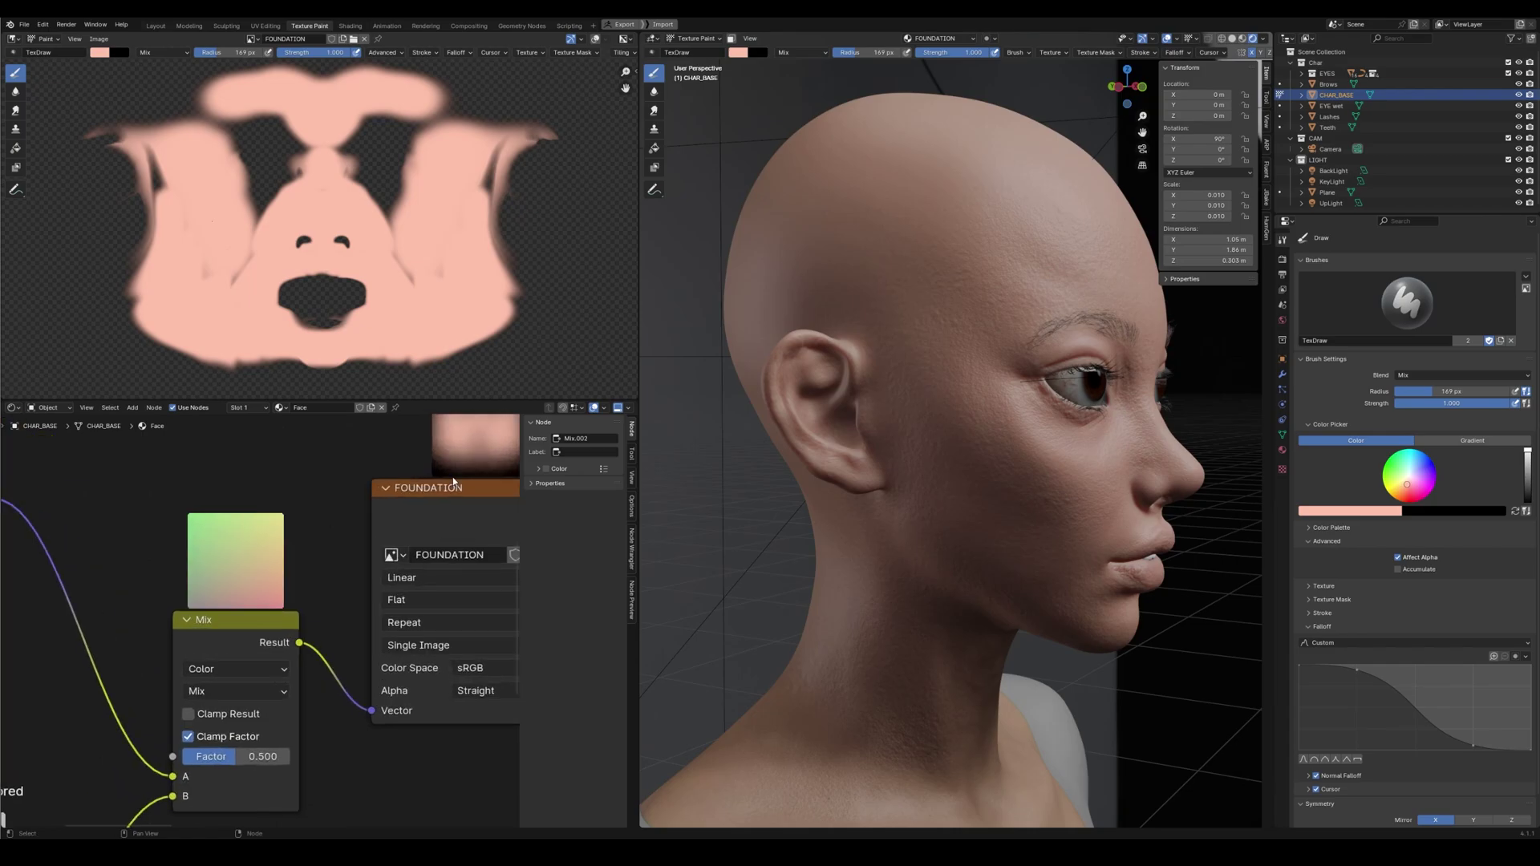
Lower the factor of the Mix node feeding FOUNDATION's Vector to 0 and compare the effect on the face
middle_drag(454, 482, 320, 552)
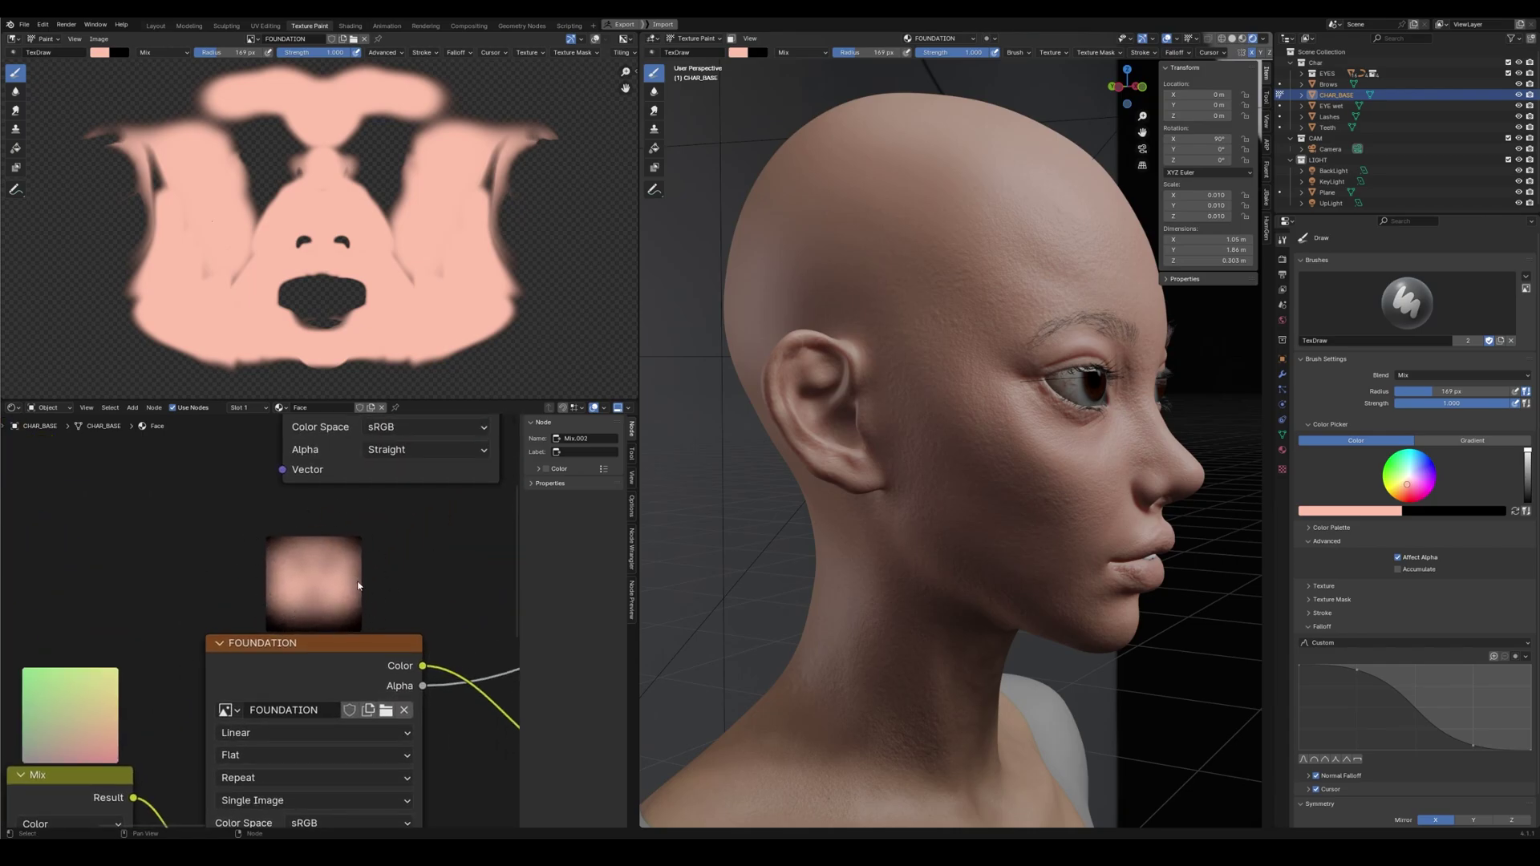
scroll(359, 586, down, 4)
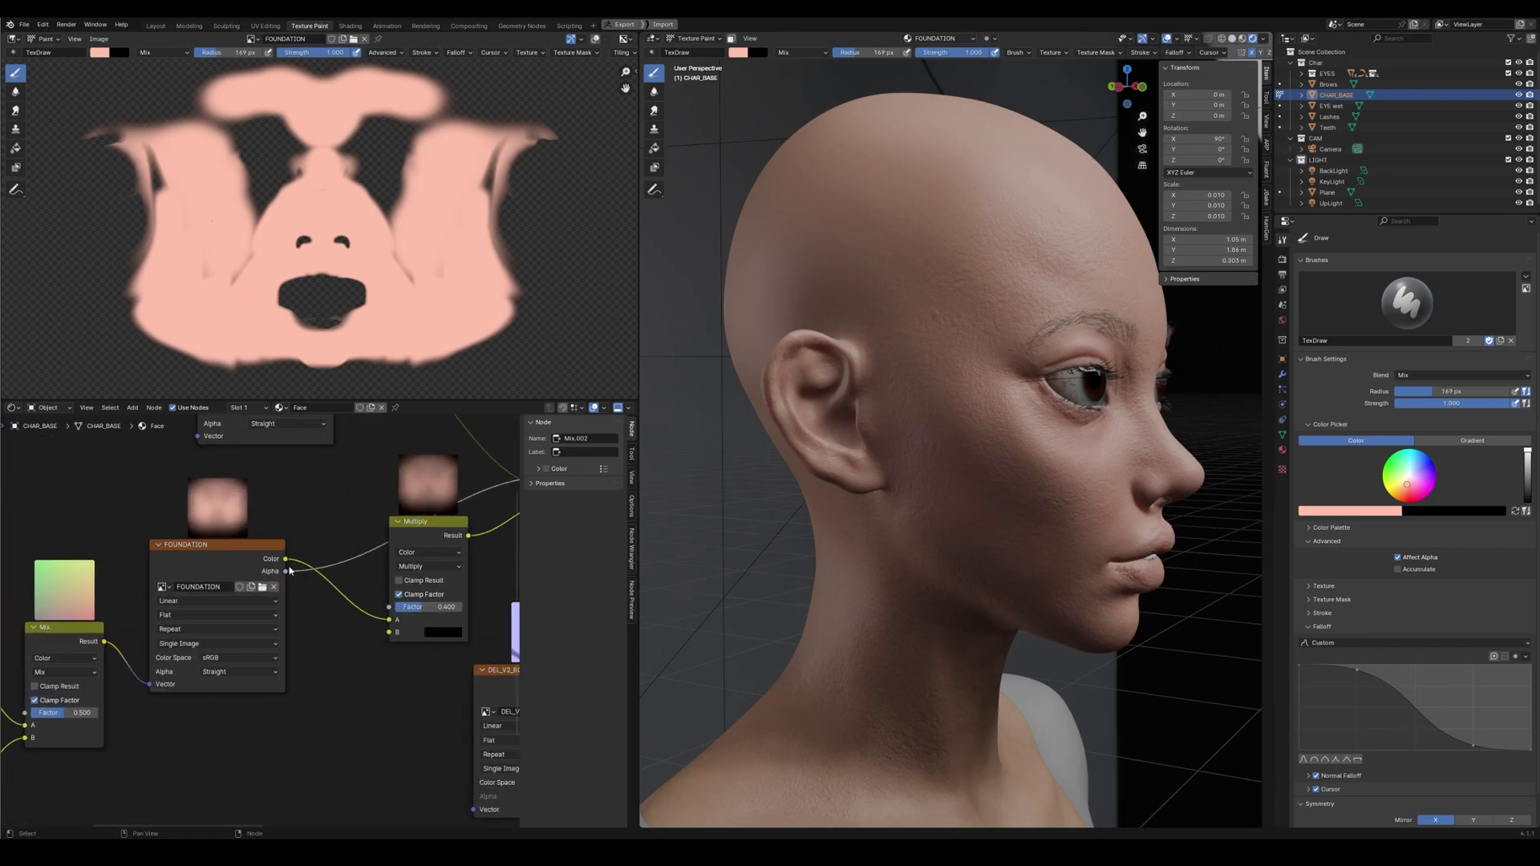
middle_drag(289, 571, 526, 487)
scroll(256, 547, up, 2)
scroll(255, 547, down, 1)
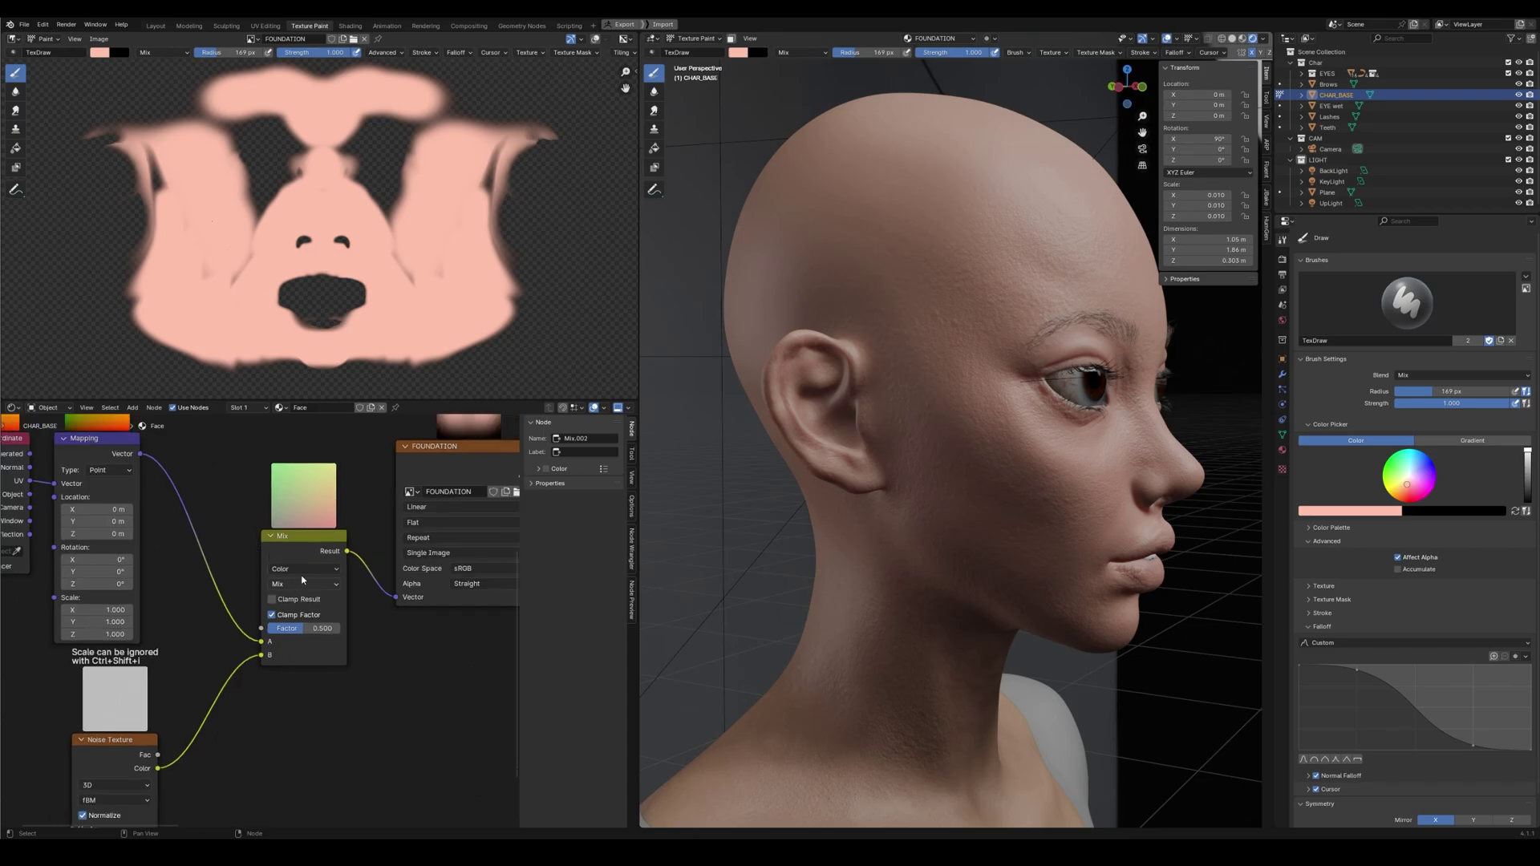
drag(314, 557, 299, 549)
drag(292, 619, 258, 618)
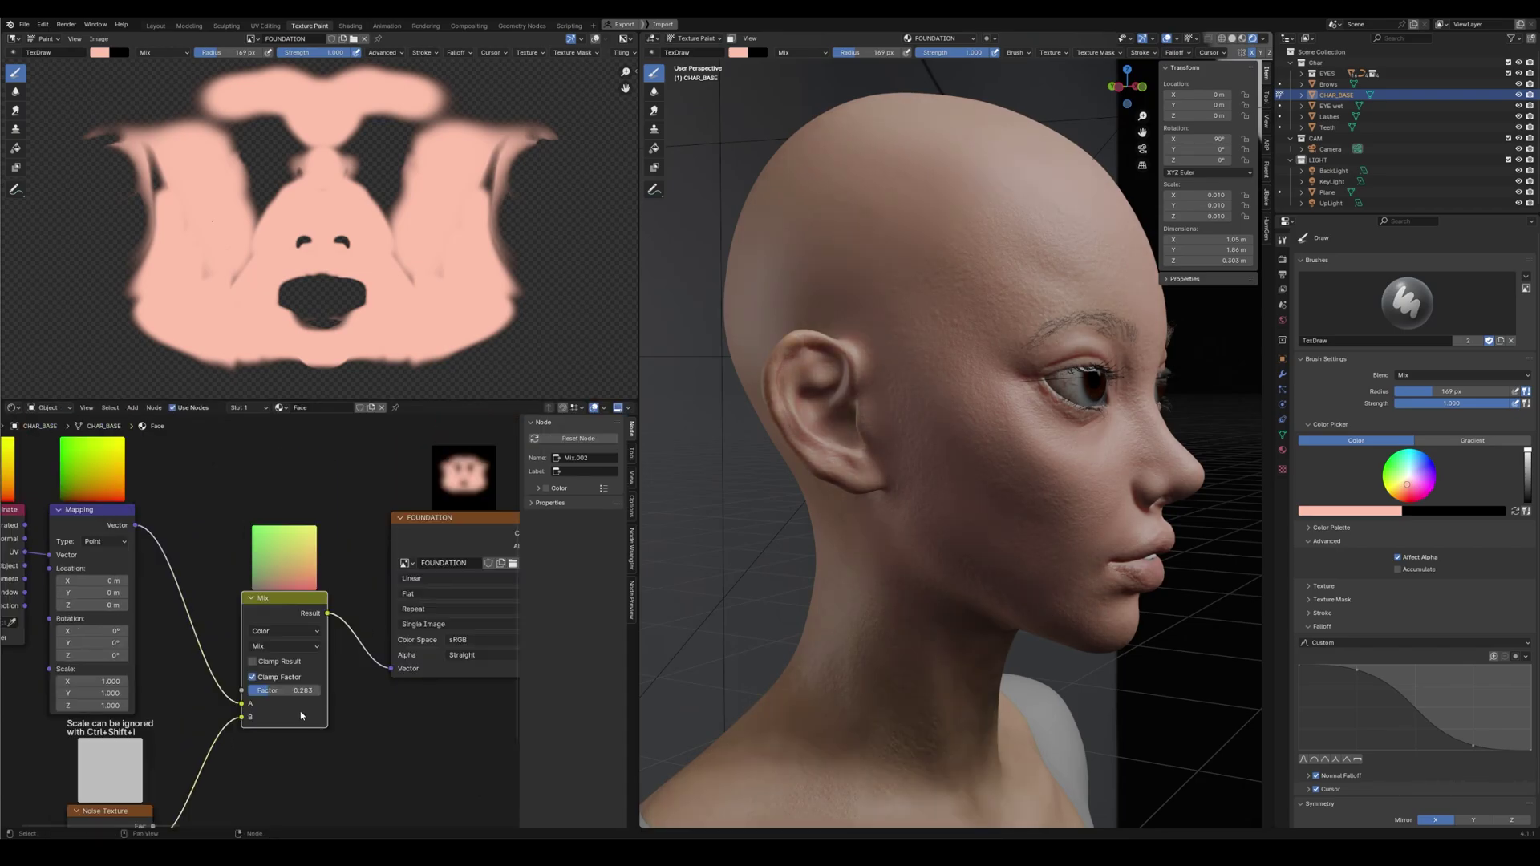
drag(299, 691, 244, 691)
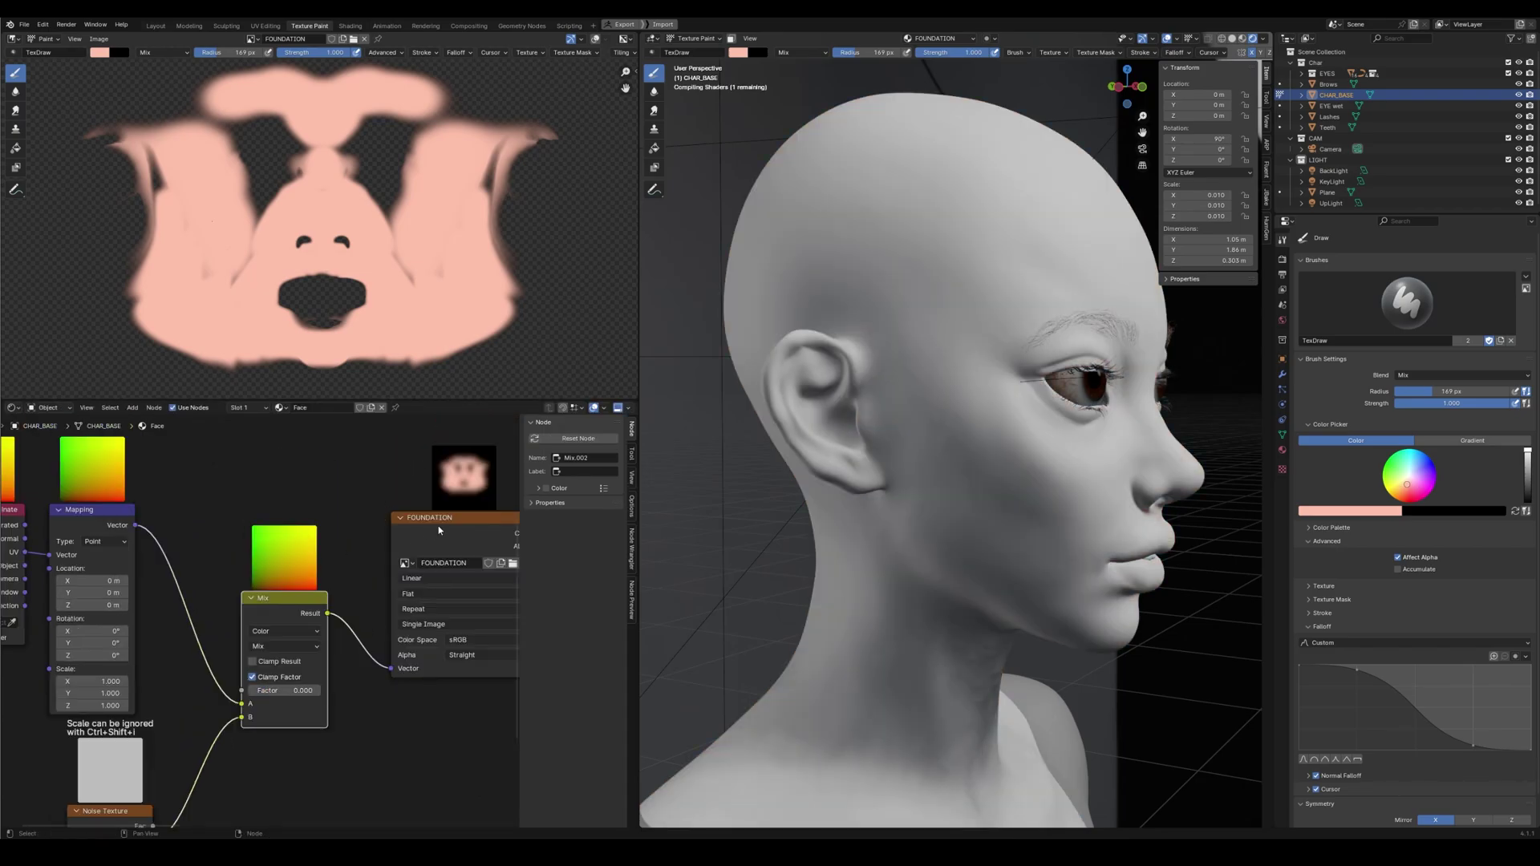
middle_drag(438, 530, 416, 527)
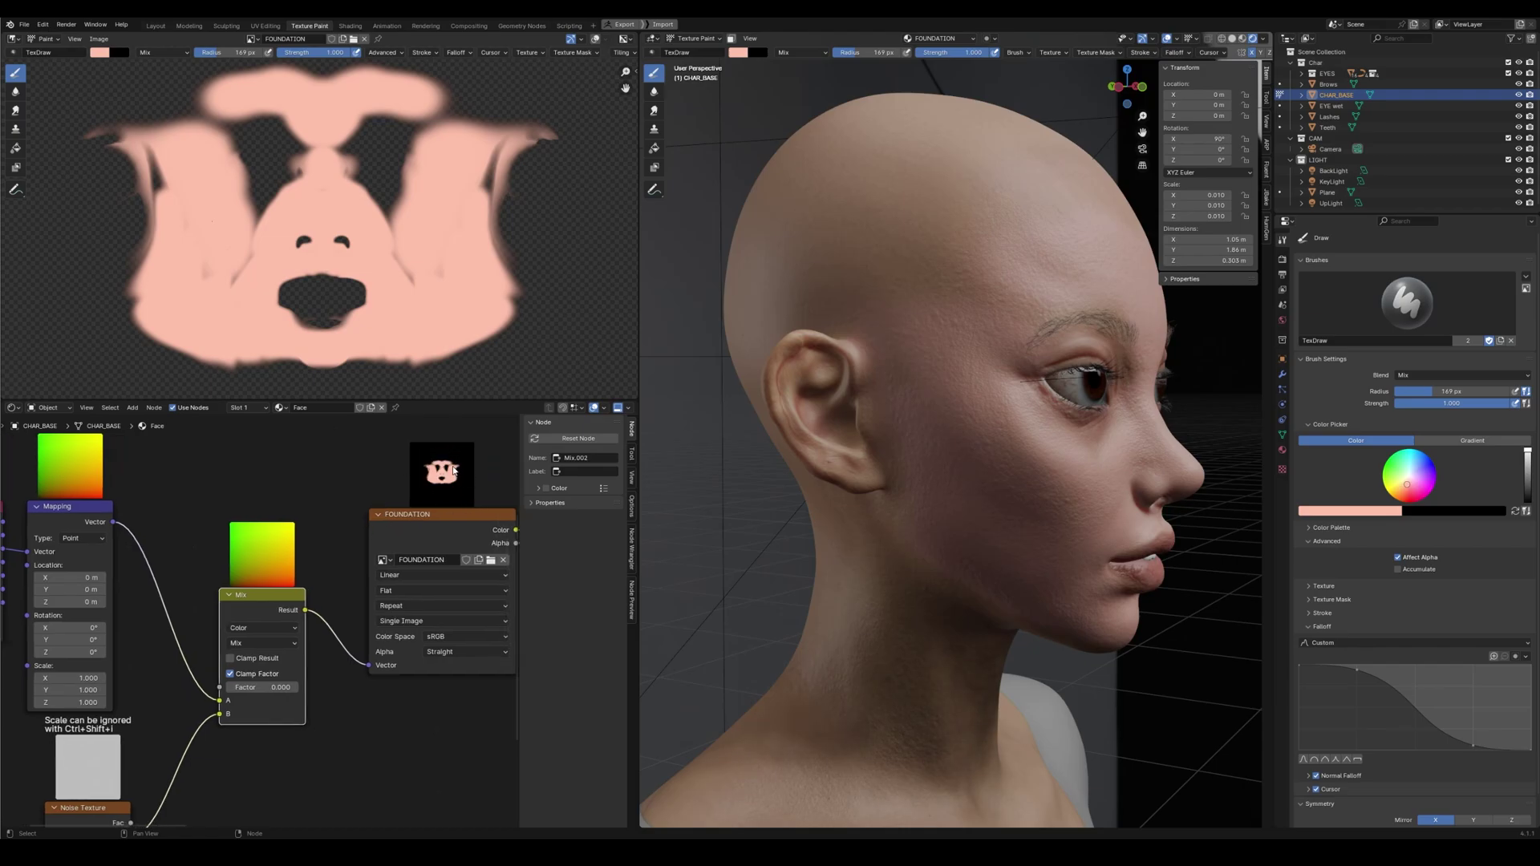
scroll(449, 561, up, 3)
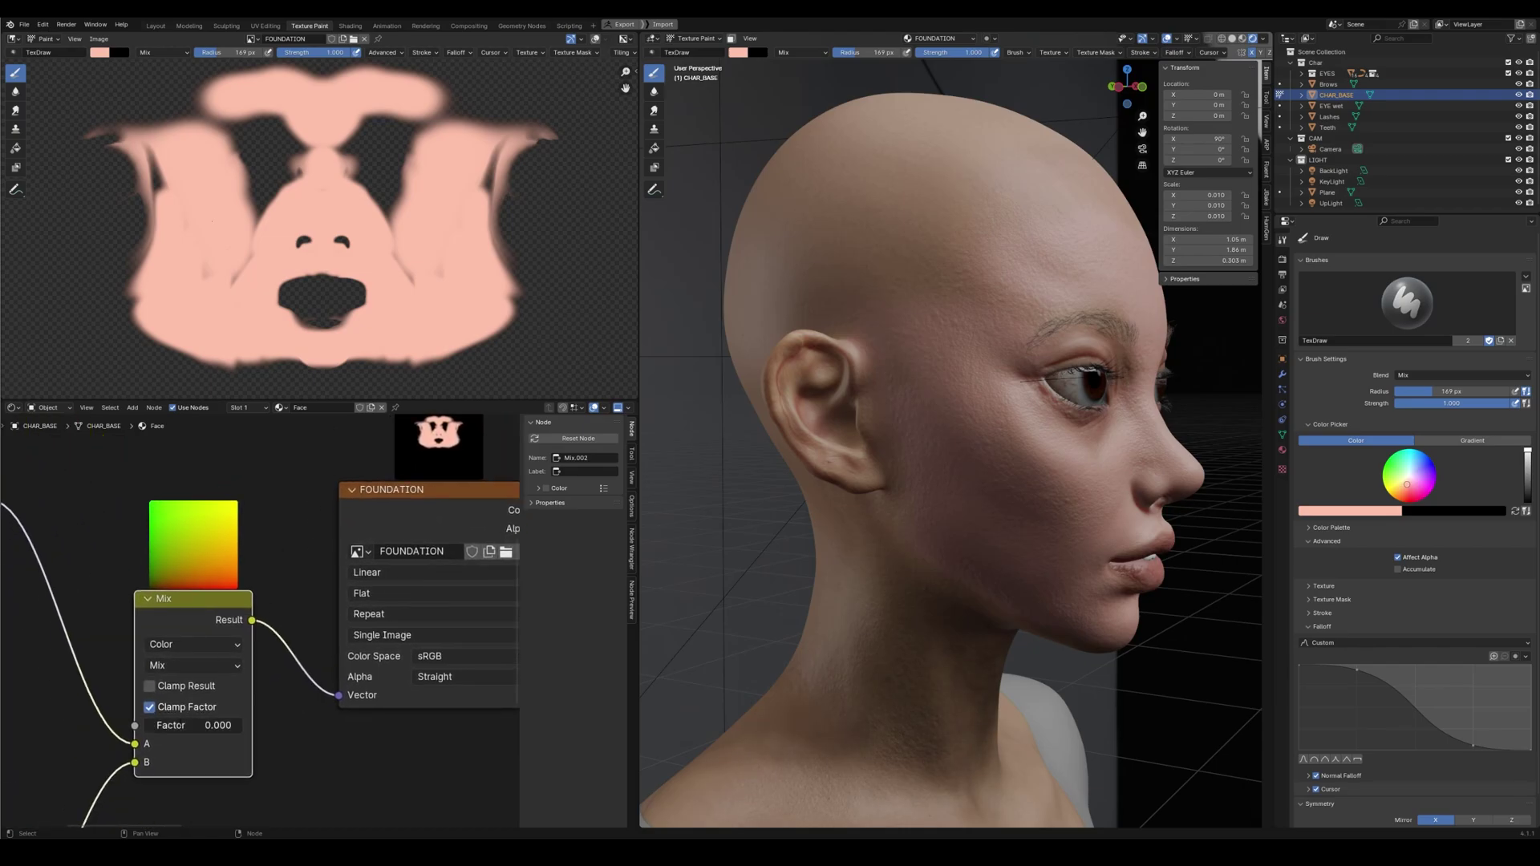
Set the coordinate Mix node's factor to 0.4 and inspect the foundation from the front of the face
text(.4)
key(Return)
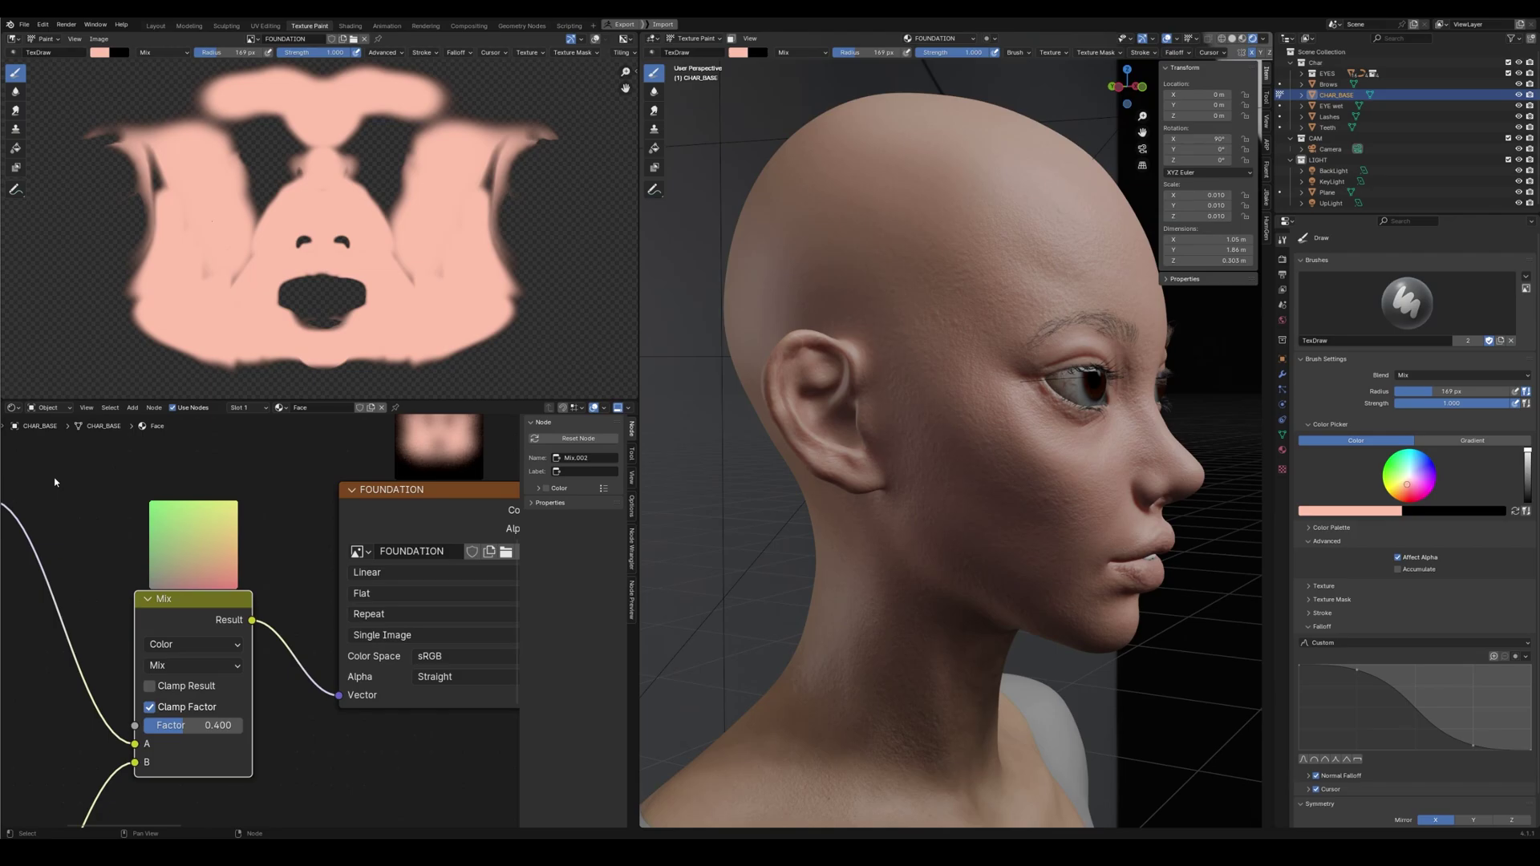
middle_drag(399, 447, 346, 526)
middle_drag(1031, 516, 706, 539)
Set the coordinate Mix node's factor to 0.2, check the face from the front, and save the file
scroll(366, 567, down, 1)
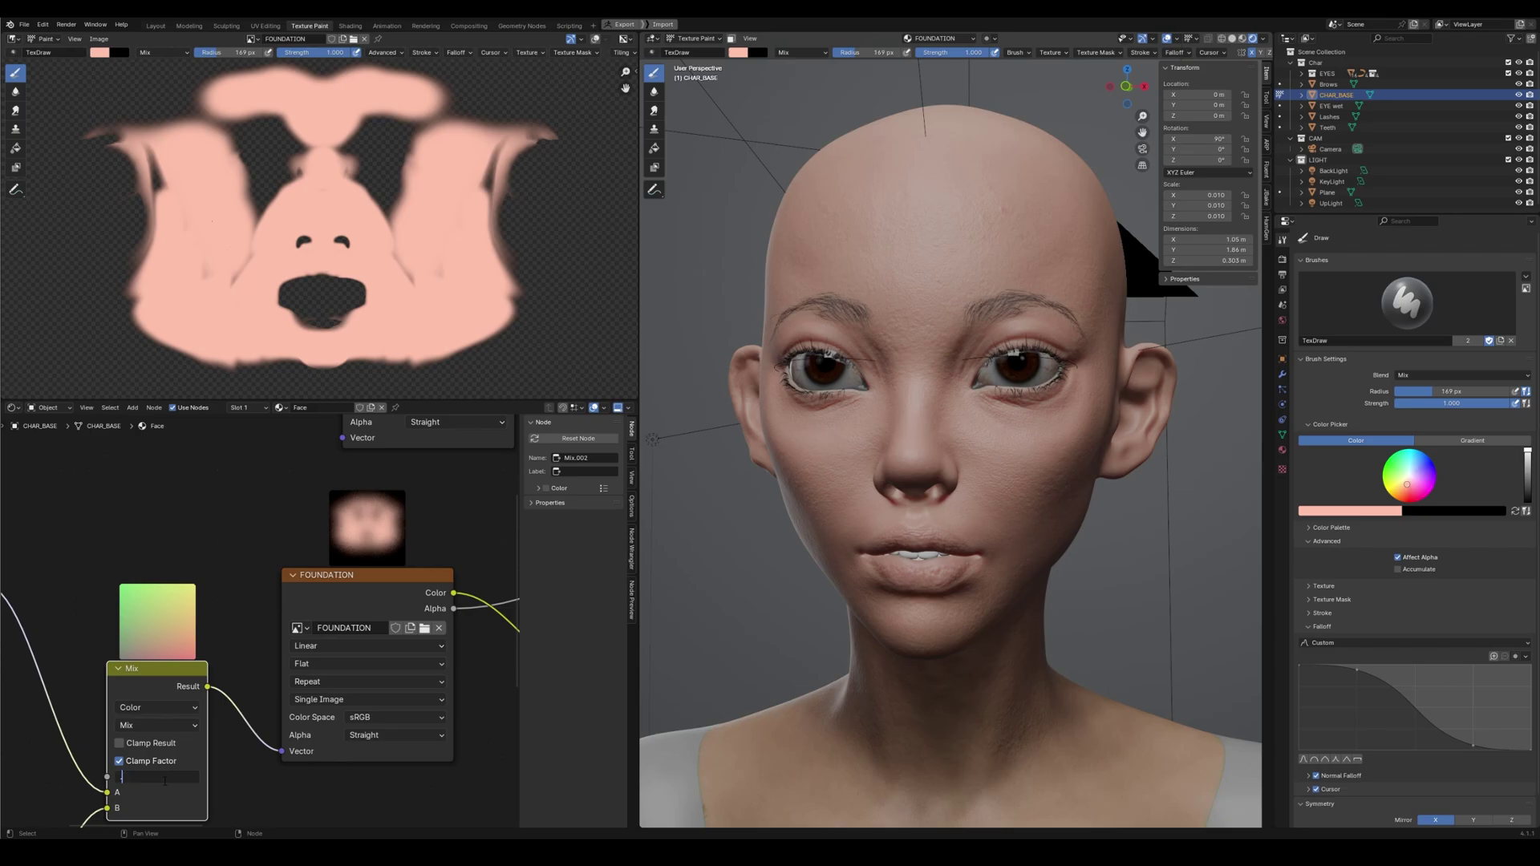
text(0.2)
key(Return)
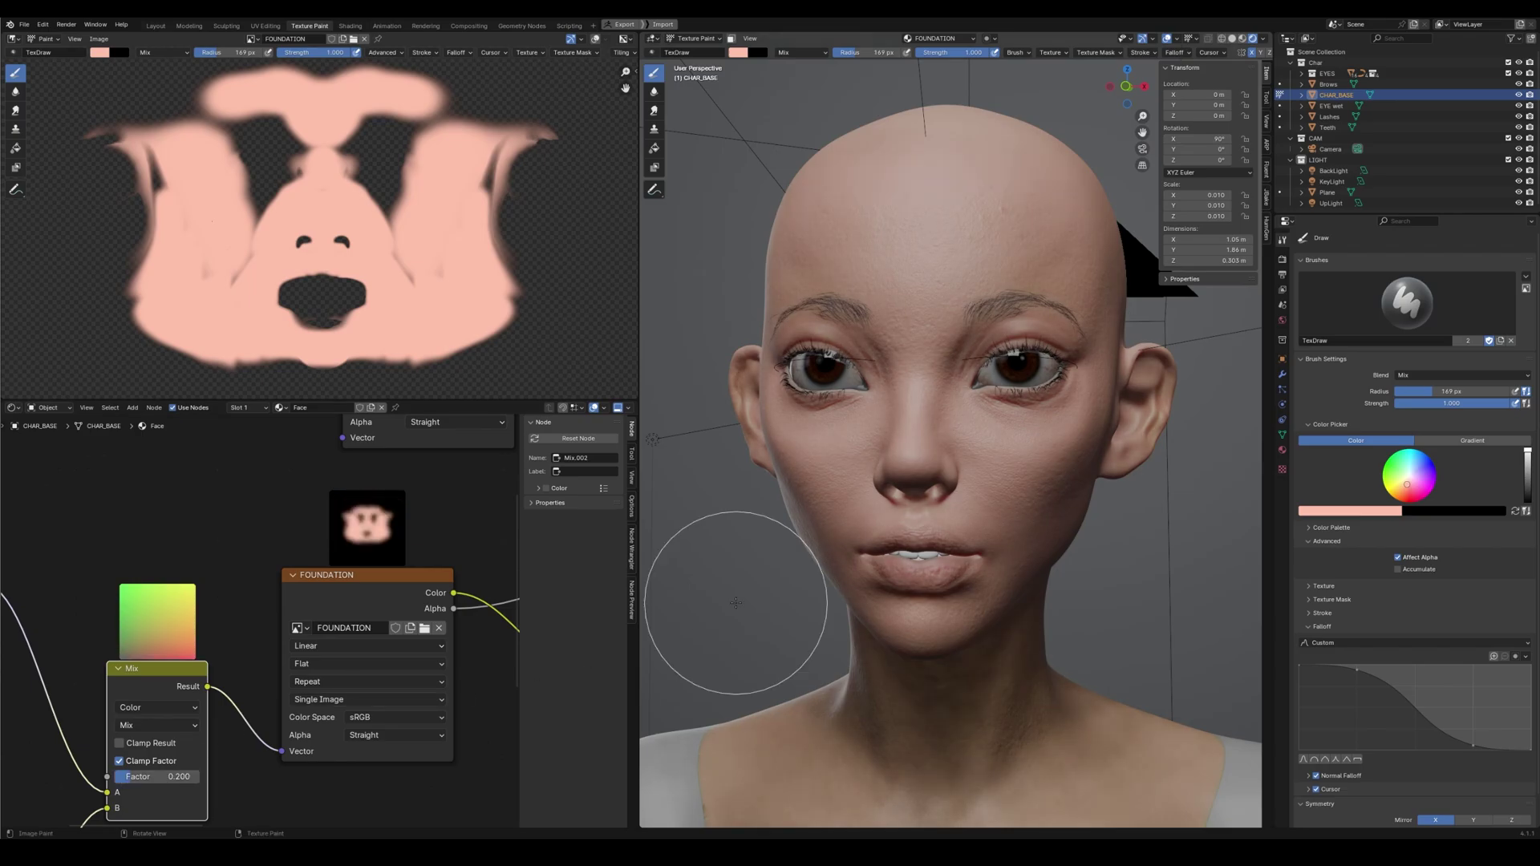
middle_drag(917, 484, 1008, 450)
scroll(954, 491, down, 2)
key(ctrl+s)
scroll(990, 501, up, 3)
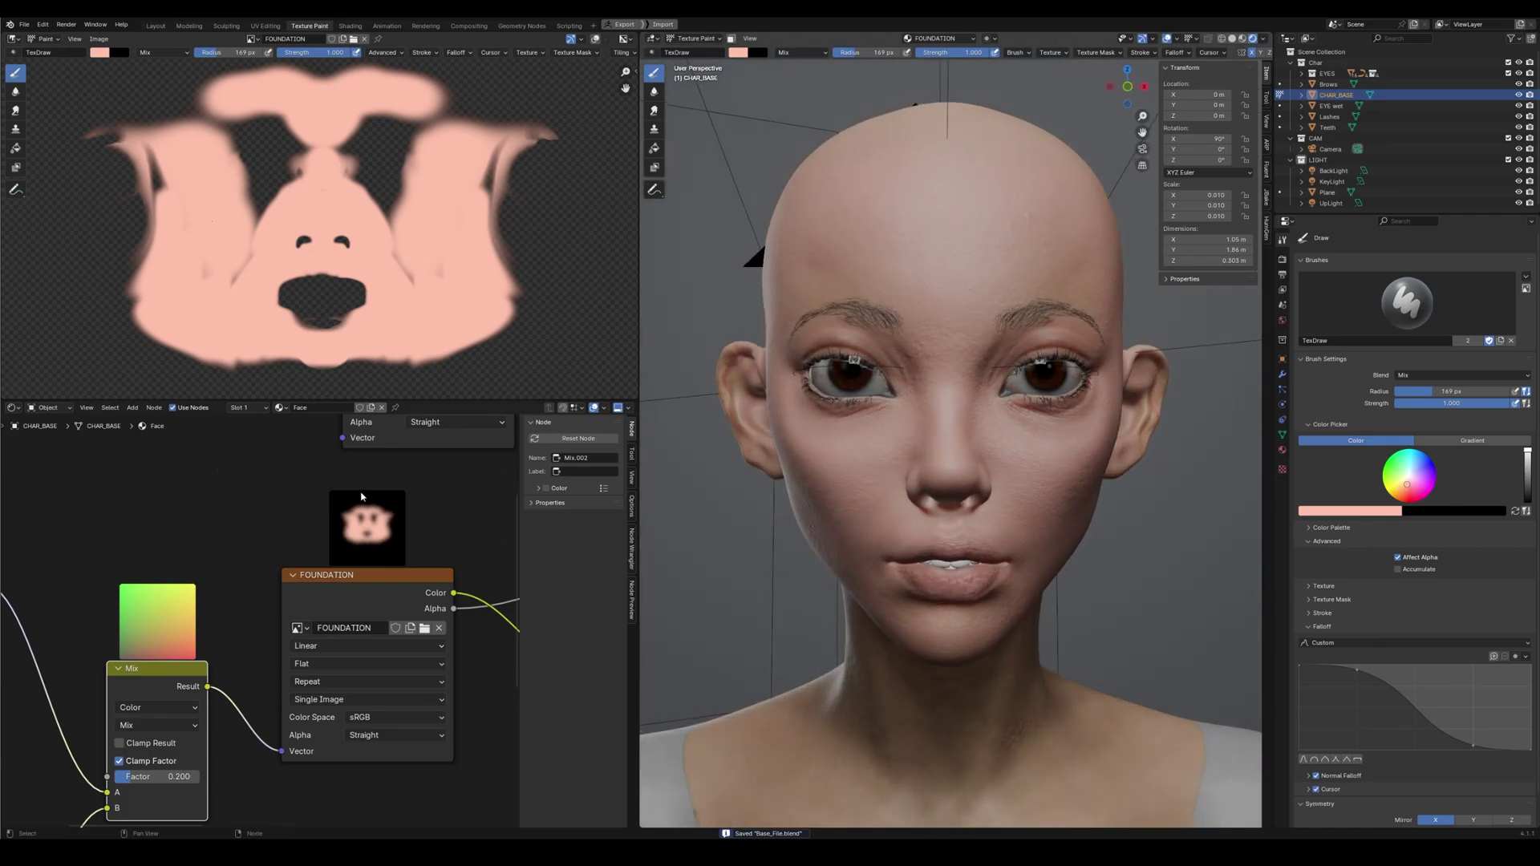
Select the skin texture, foundation, and coordinate nodes and move them away from the Principled shader to free up space
scroll(310, 478, down, 2)
scroll(310, 478, down, 5)
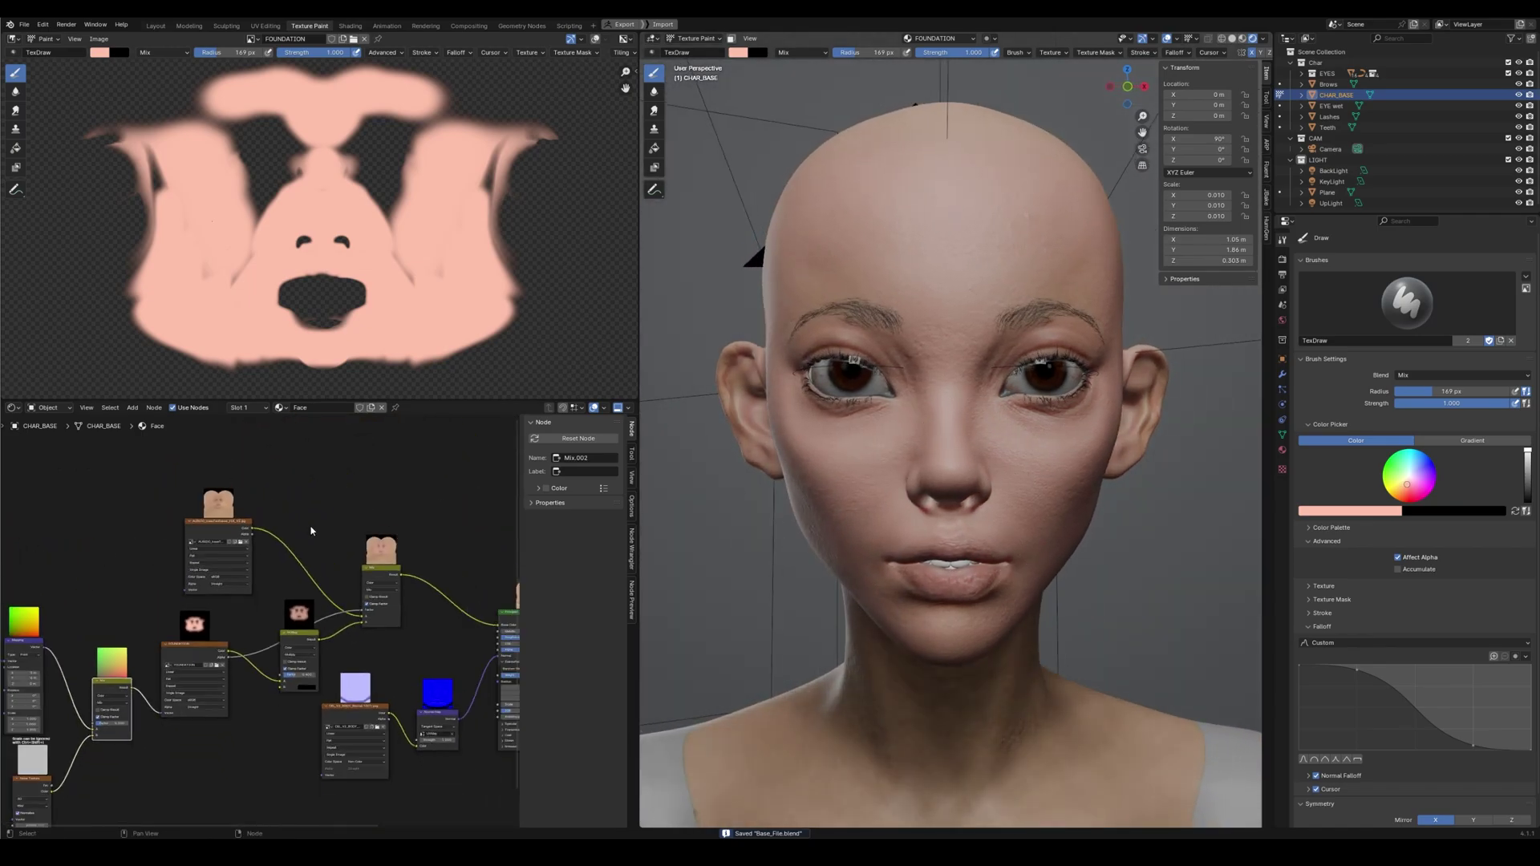
scroll(291, 548, down, 3)
middle_drag(292, 527, 320, 497)
drag(371, 475, 27, 629)
drag(366, 560, 367, 550)
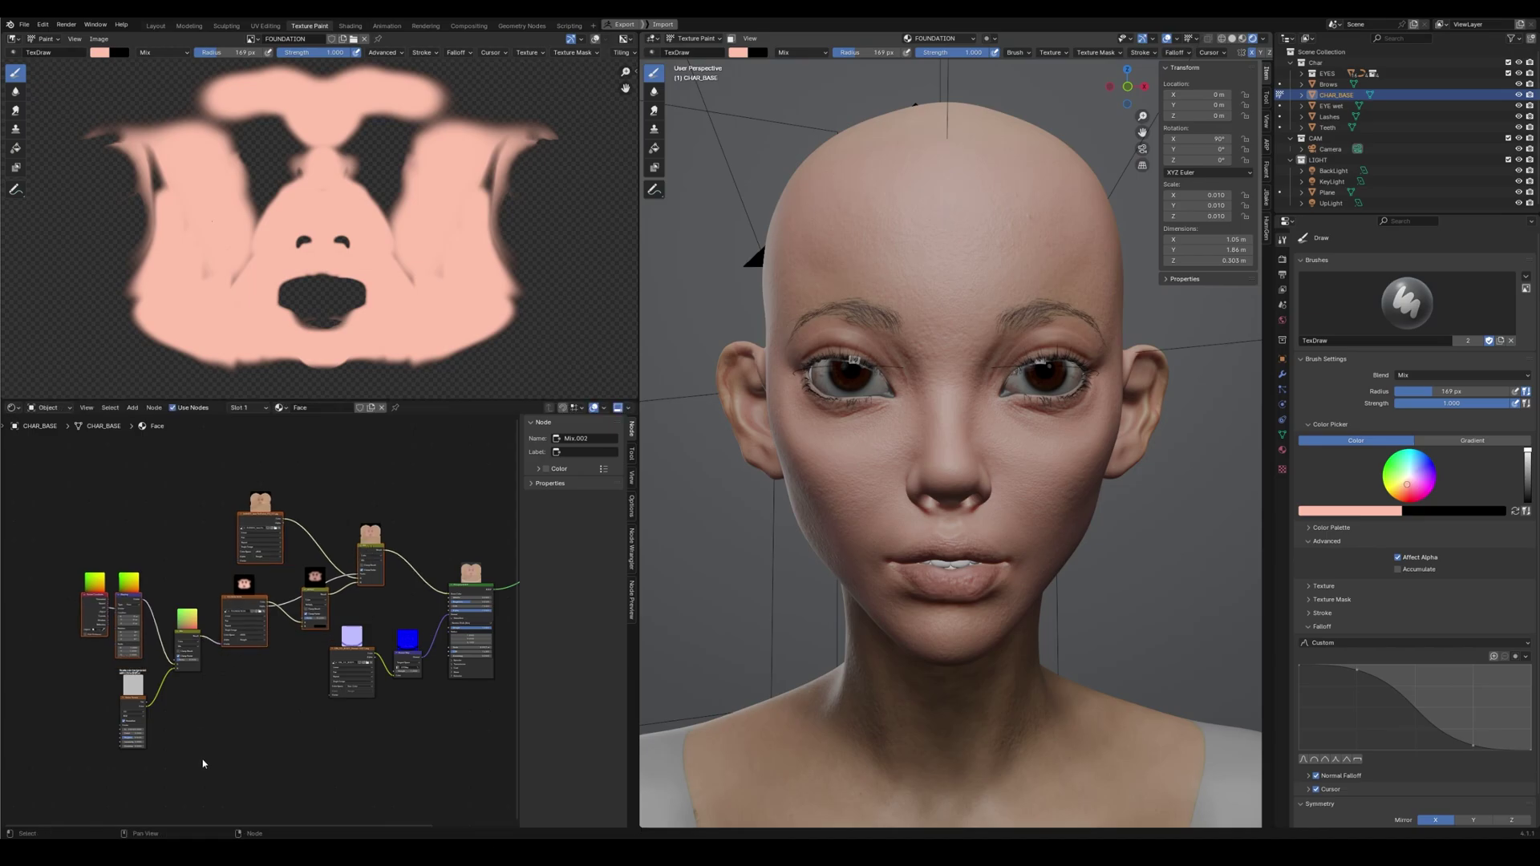
key(g)
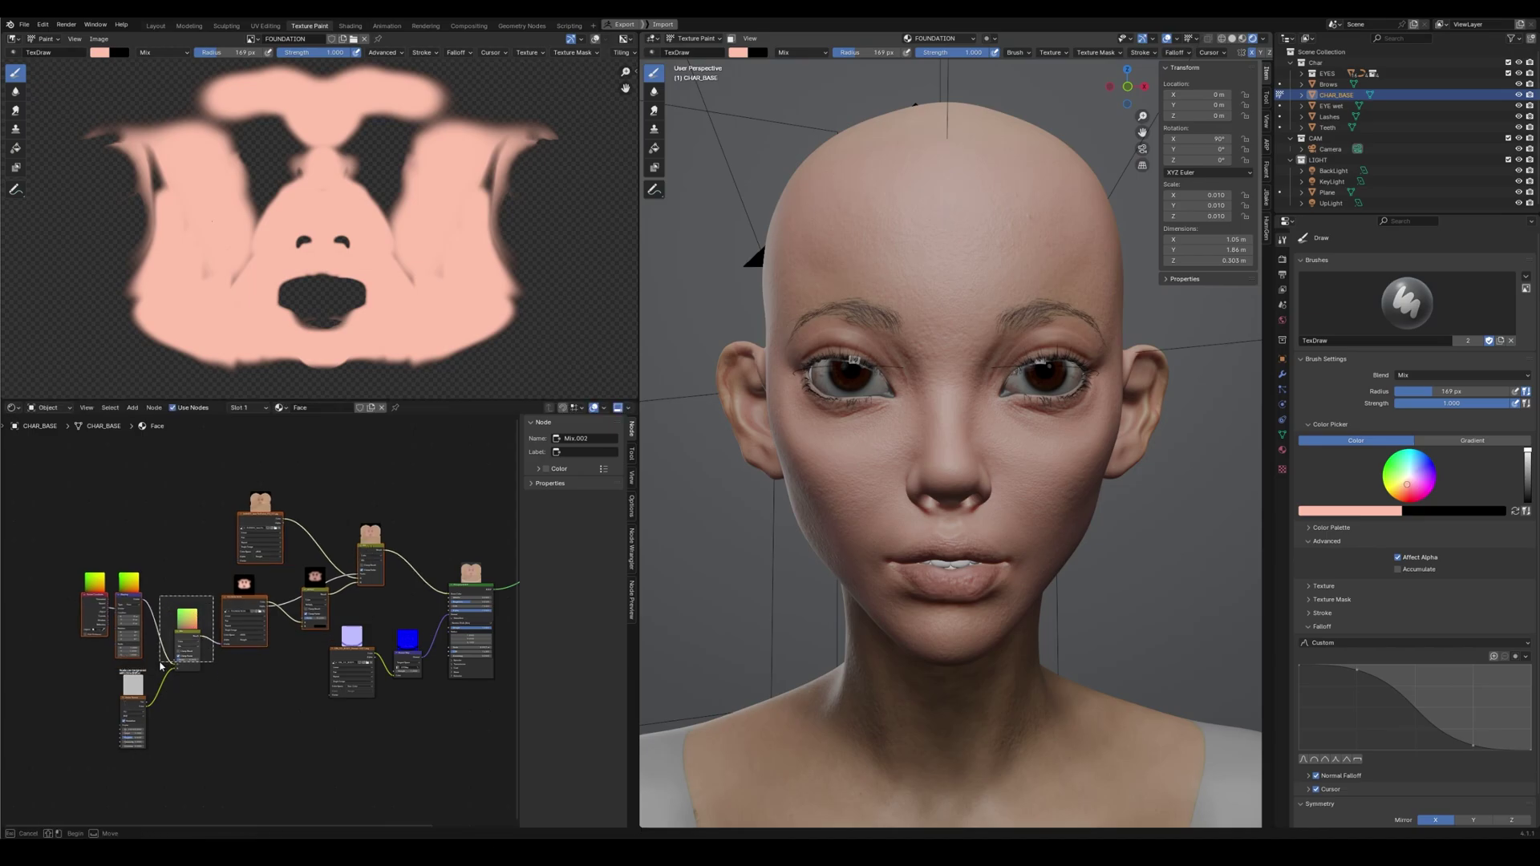
click(80, 630)
scroll(323, 614, up, 6)
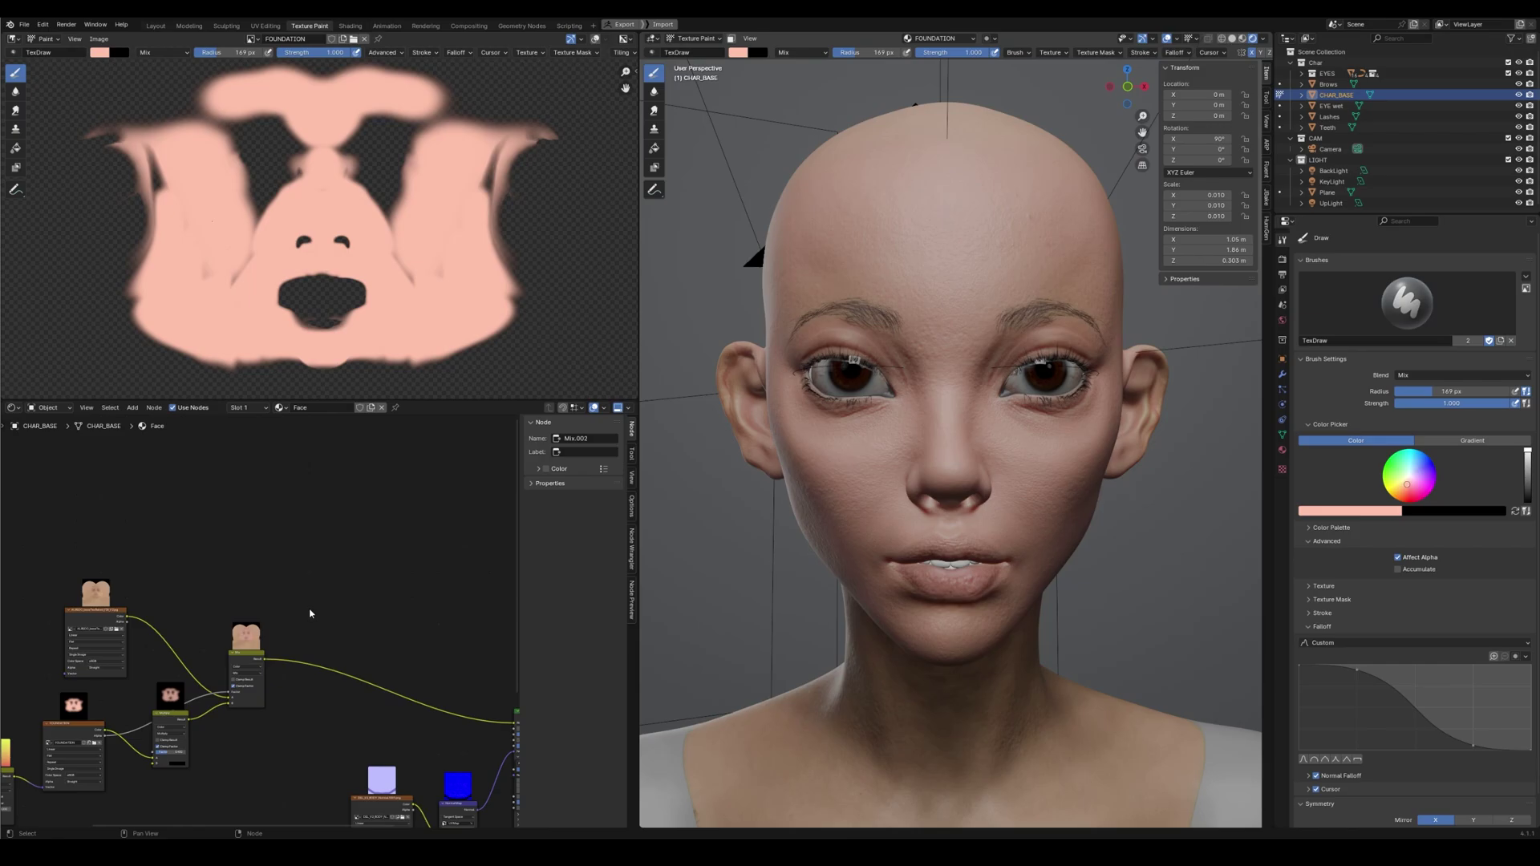
Add an Image Texture node and place it below the link between the skin-foundation Mix node and the shader
middle_drag(321, 614, 367, 513)
scroll(399, 553, down, 2)
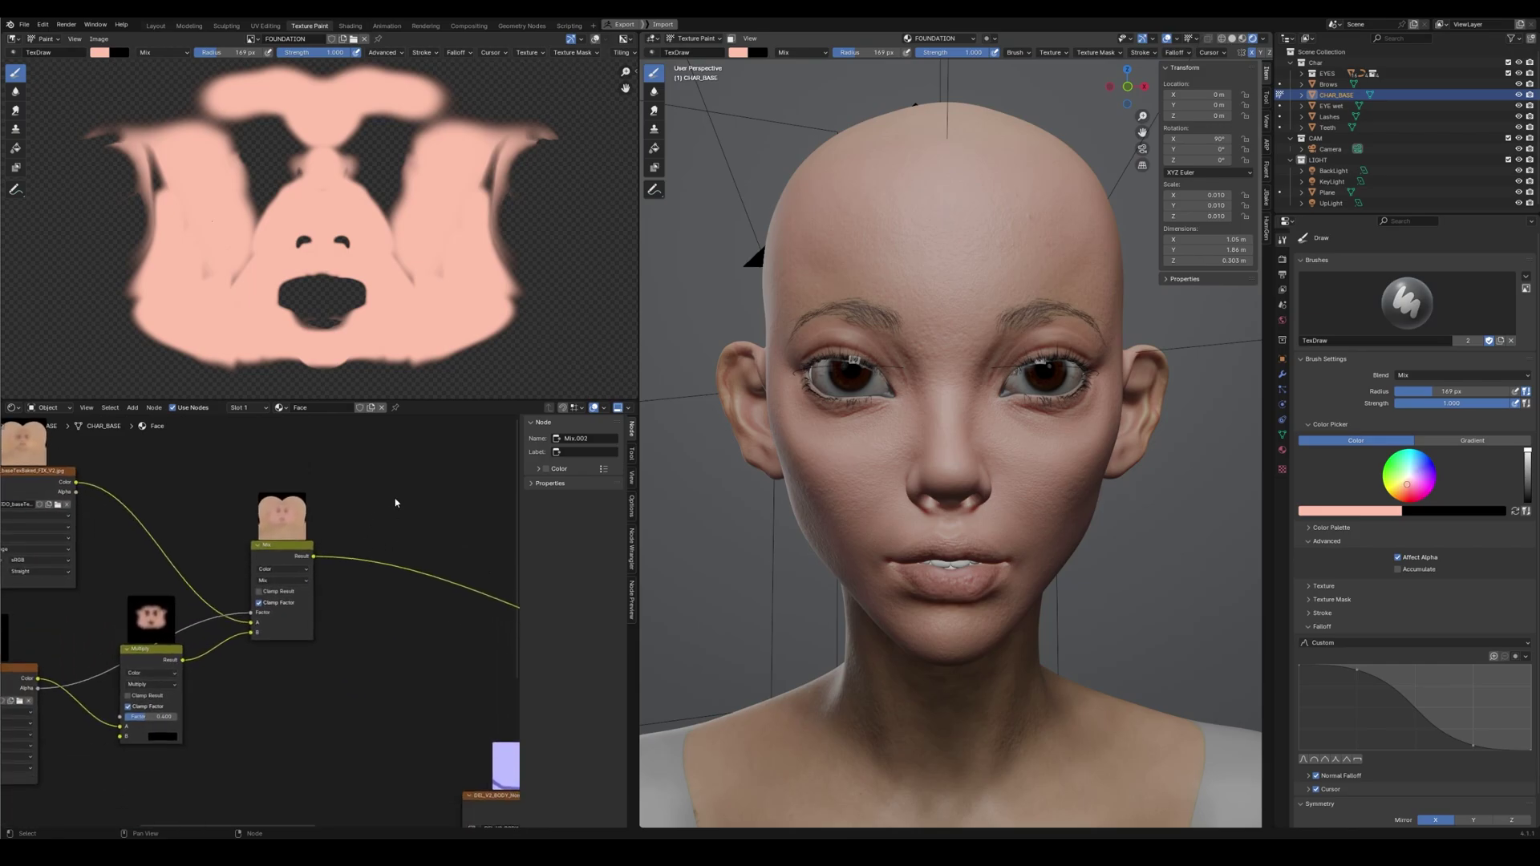
key(shift+a)
text(image)
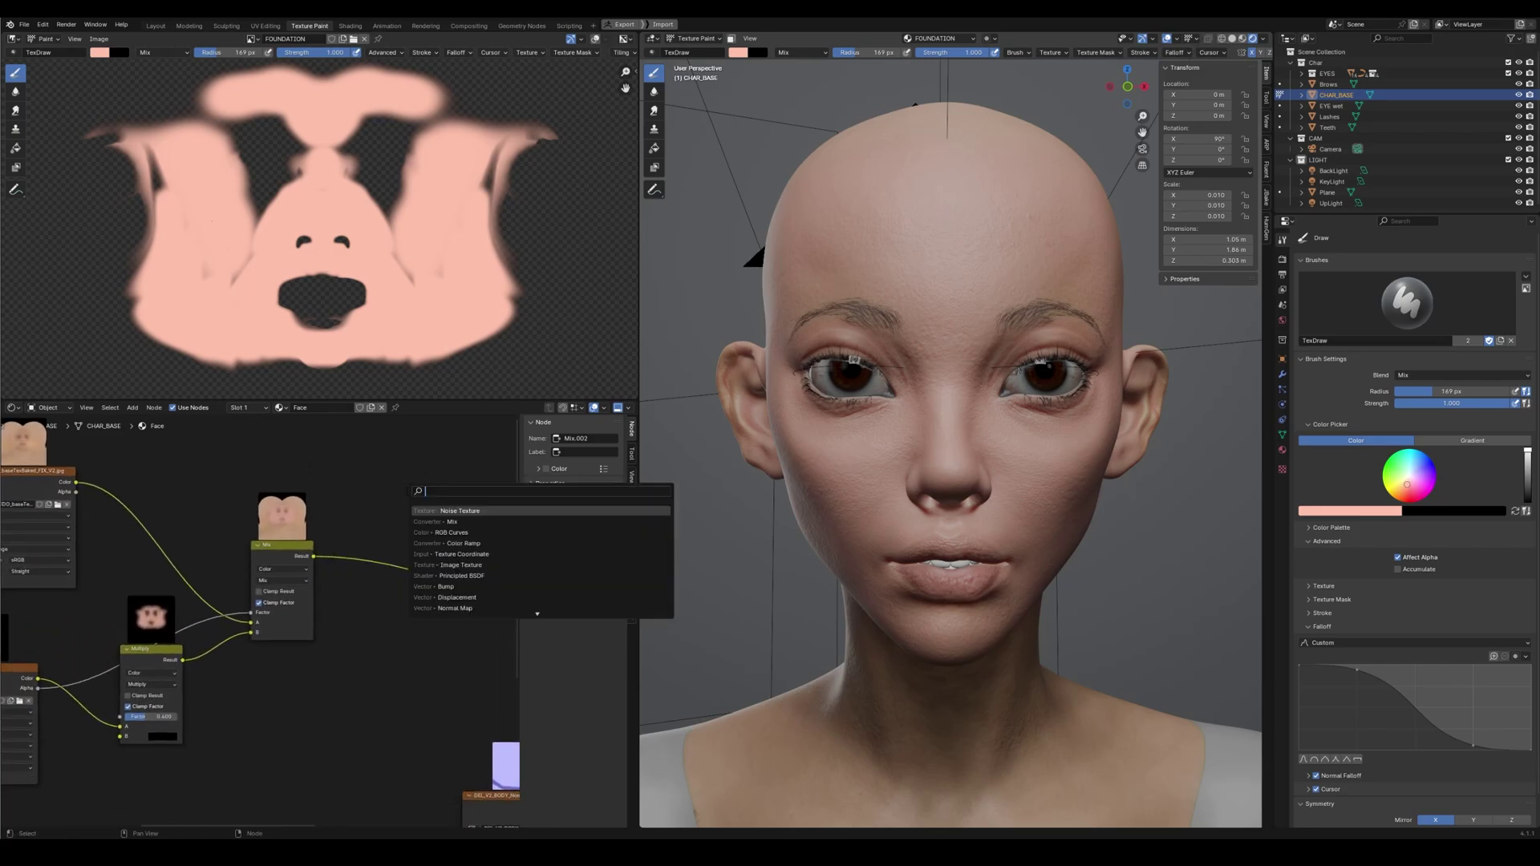
key(Return)
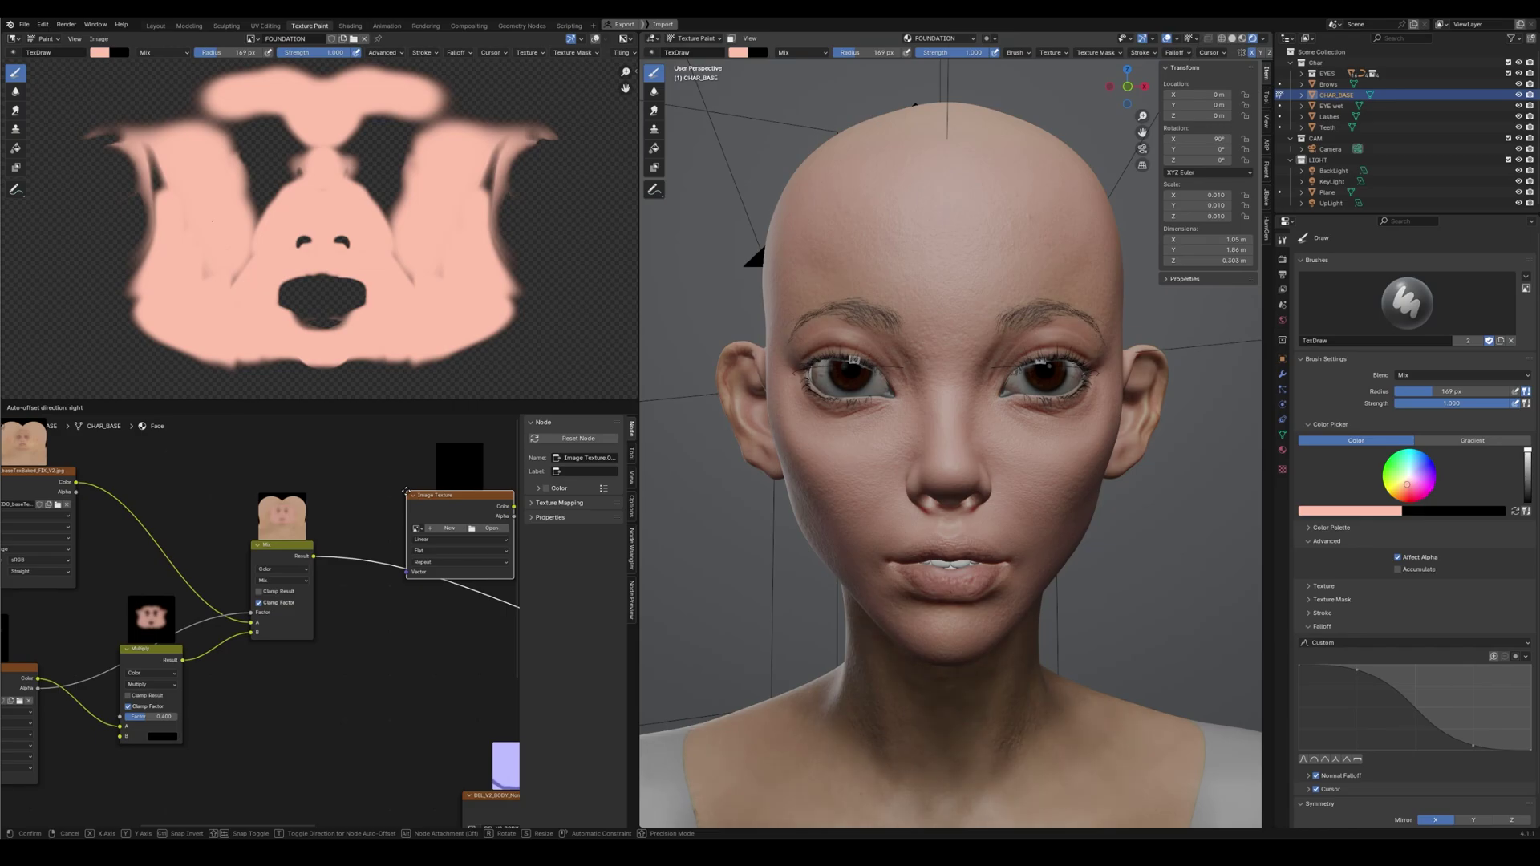
click(341, 696)
Create a new image named BLUSH in the empty Image Texture node, with a 4096 px width and a colour alpha of 0
click(380, 731)
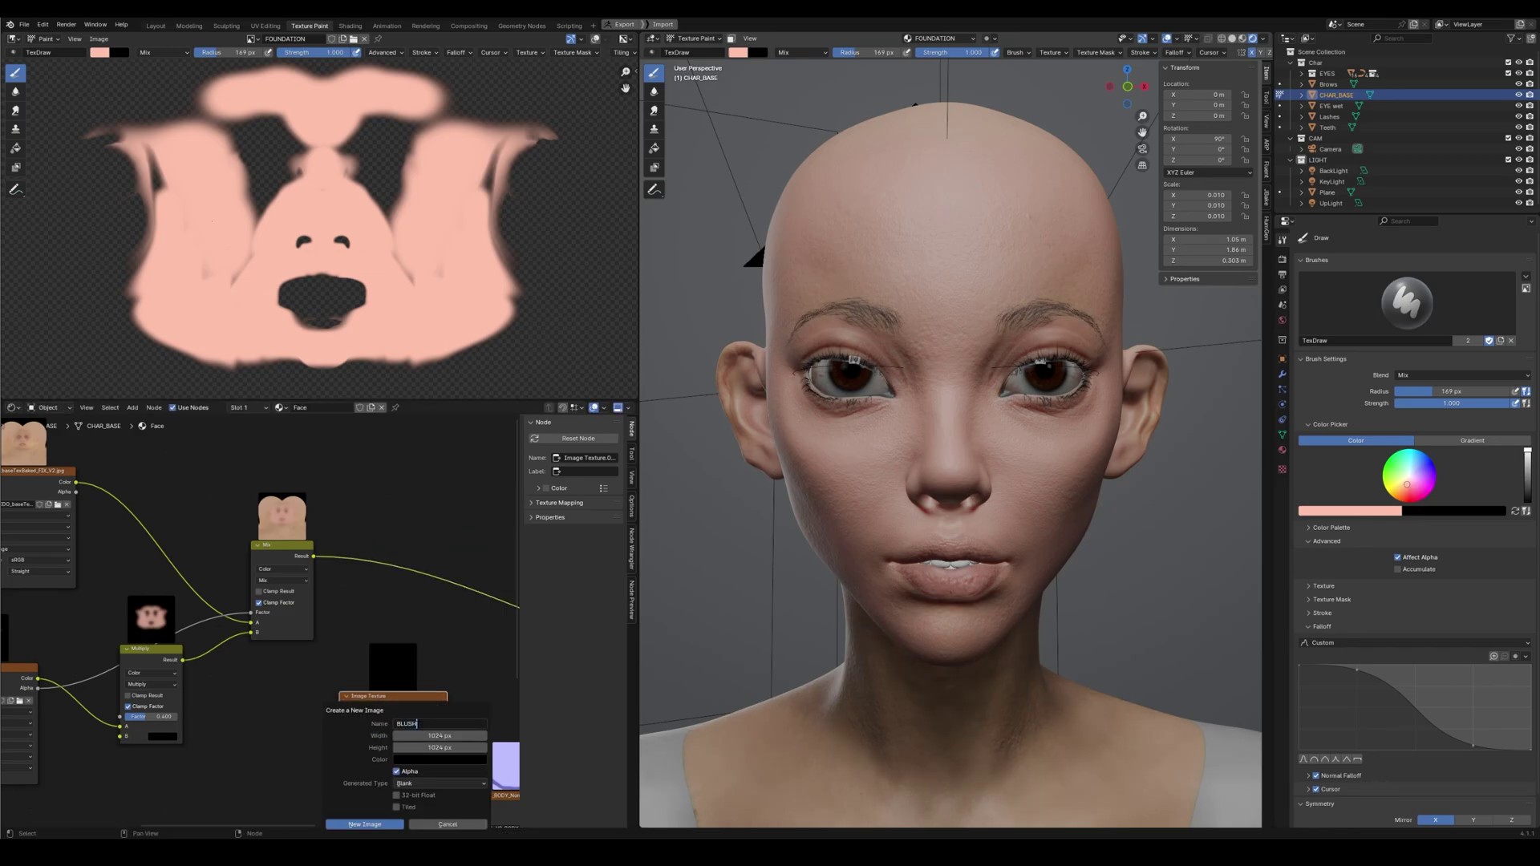
click(424, 734)
text(4096)
key(Return)
click(437, 760)
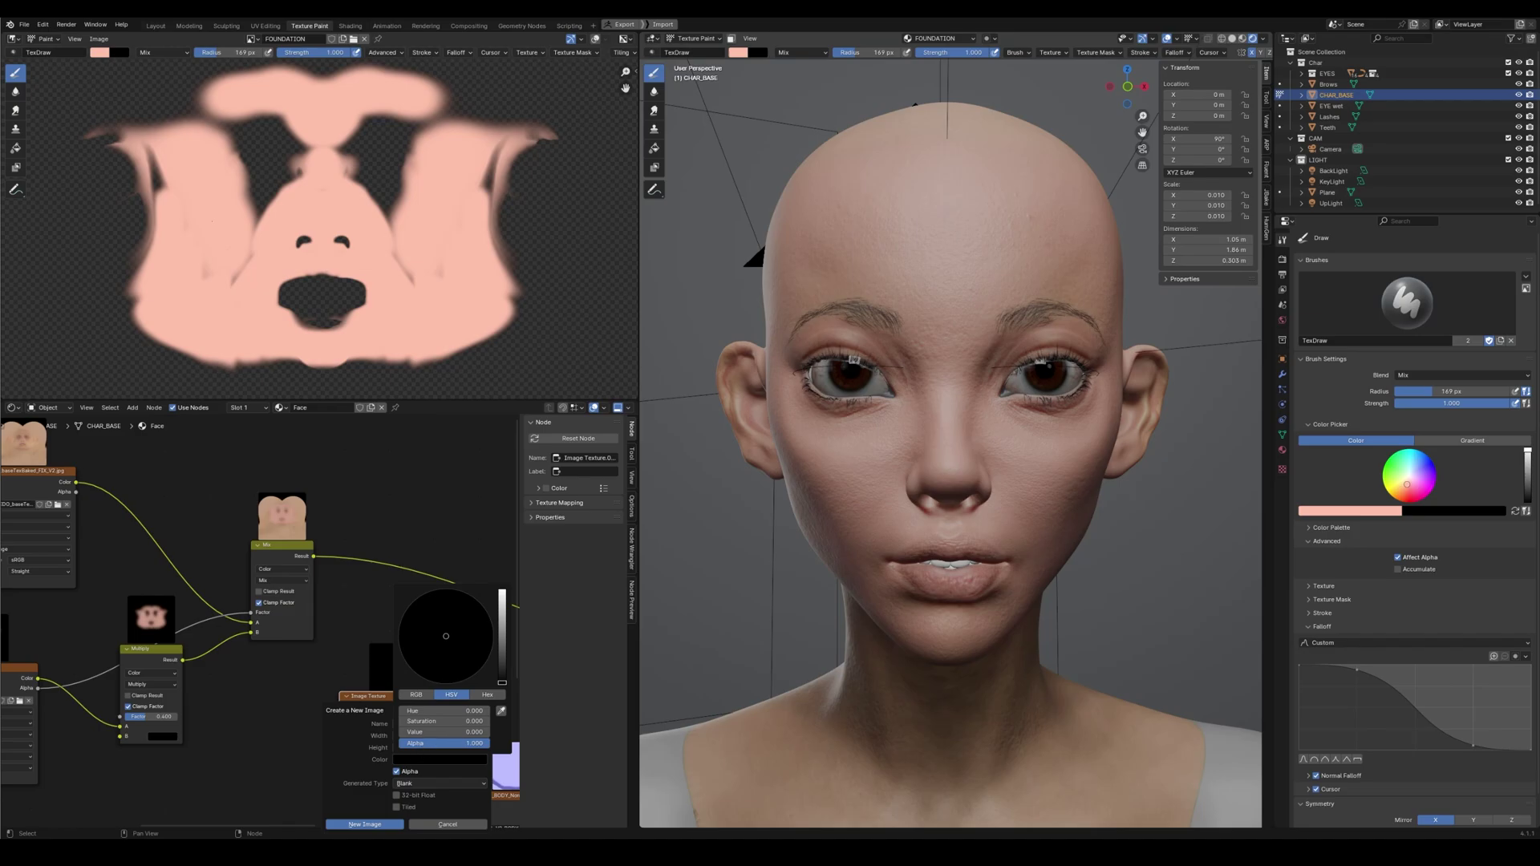
drag(450, 744, 414, 744)
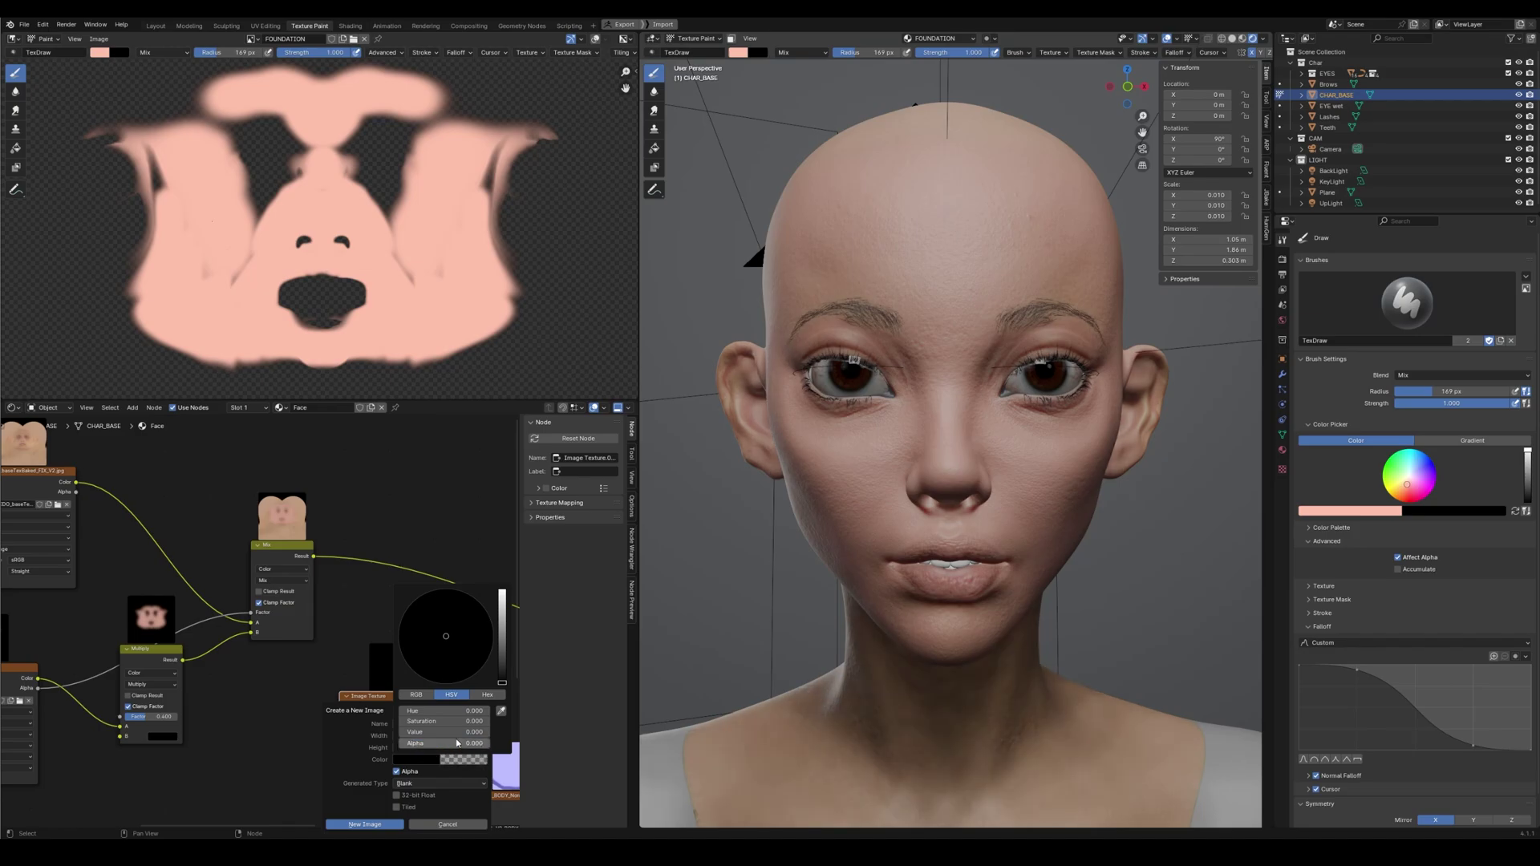
click(360, 825)
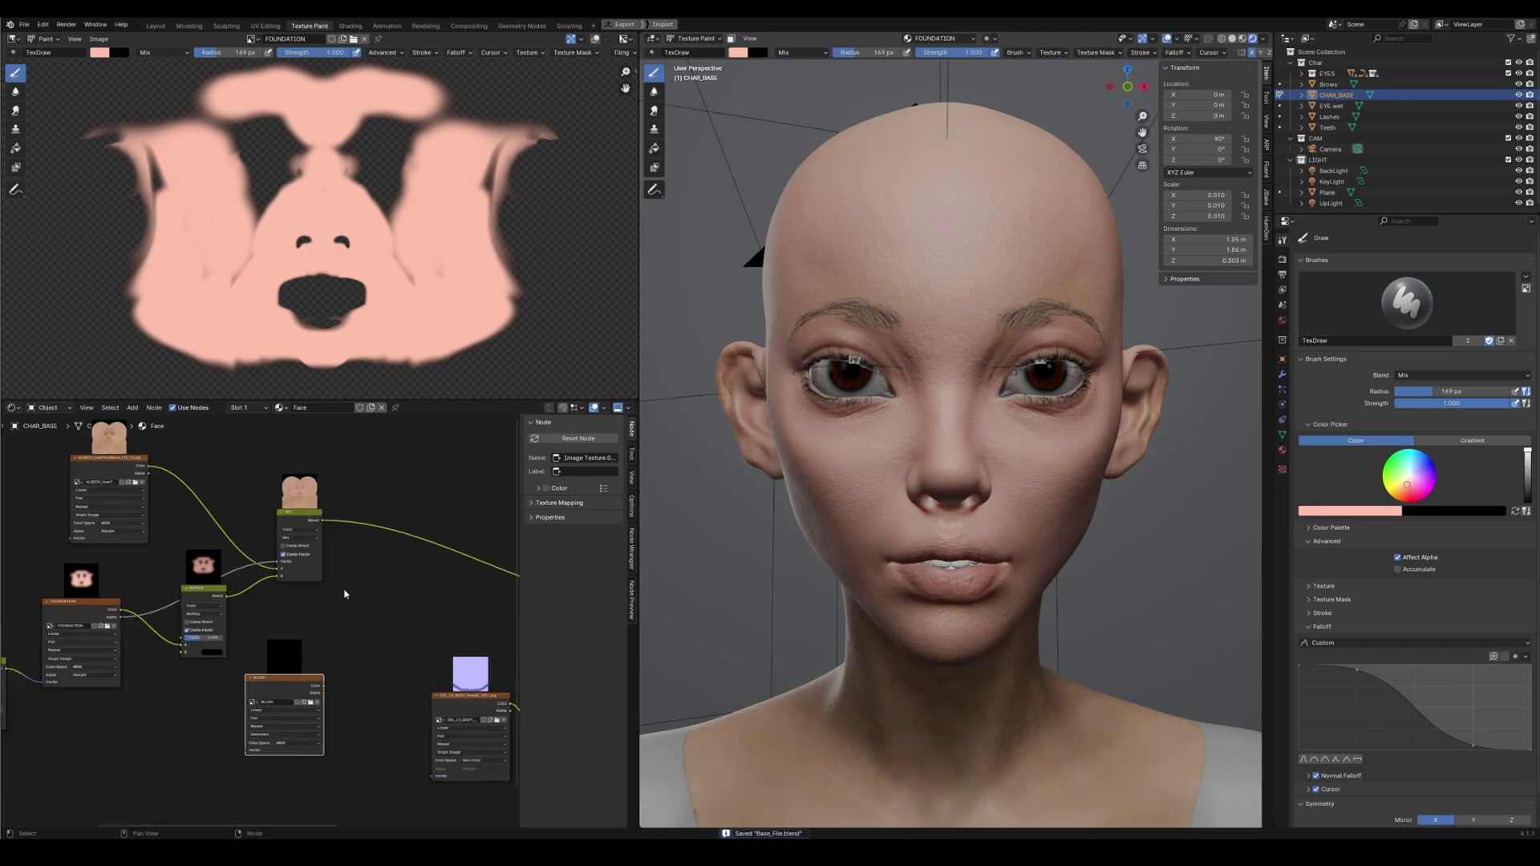
Duplicate the skin-foundation Mix node and insert the copy on the link between the original and the shader
click(345, 590)
drag(357, 600, 321, 572)
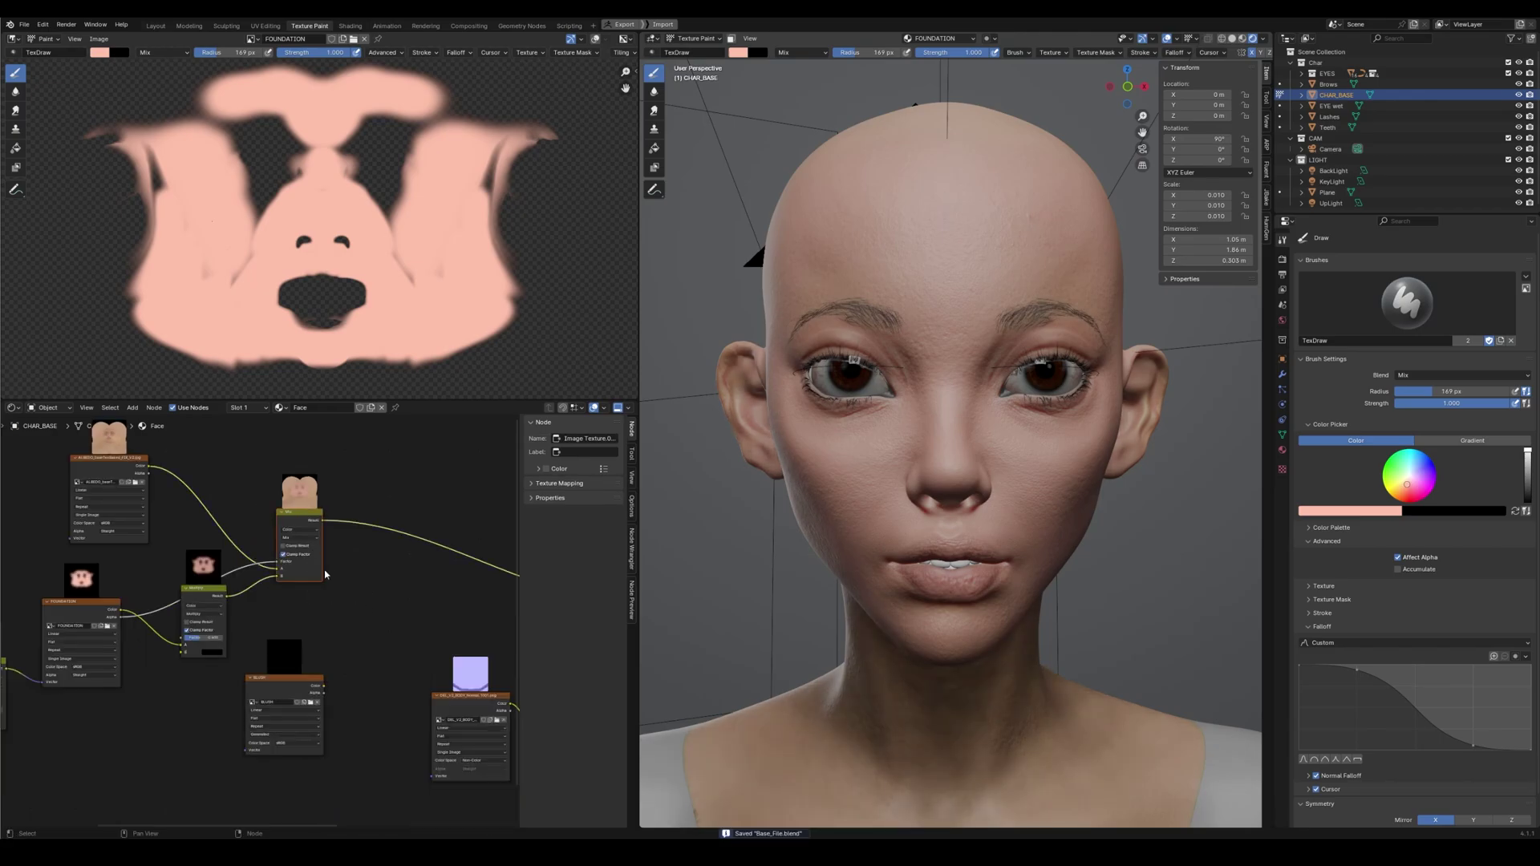
drag(367, 470, 296, 518)
key(shift+d)
click(470, 526)
scroll(387, 559, up, 1)
drag(412, 565, 399, 551)
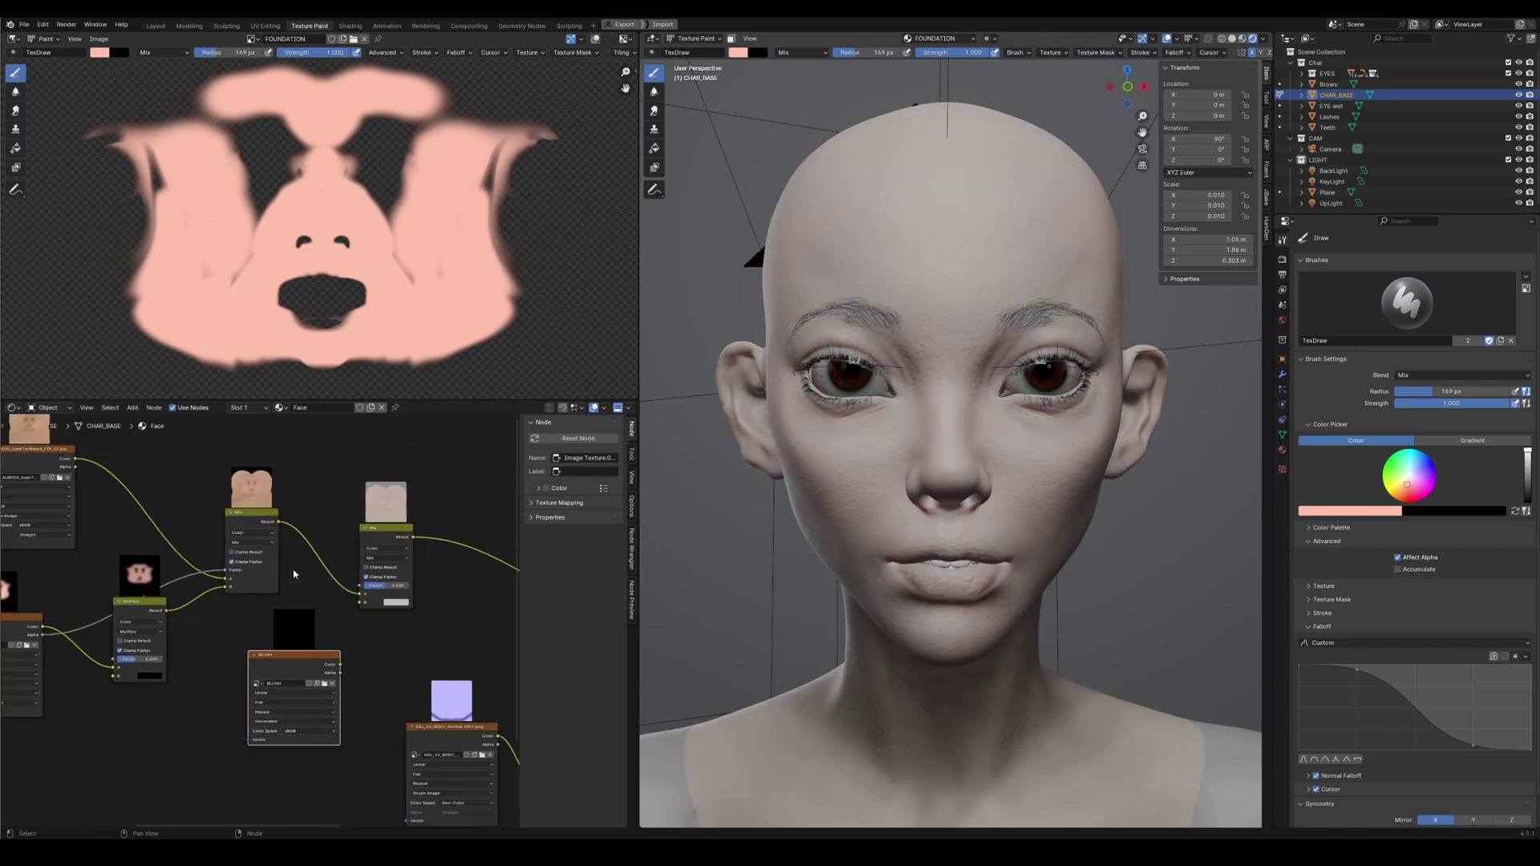
Connect BLUSH's Color to the duplicated Mix node's B and its Alpha to Factor, moving the BLUSH node clear of the Mix nodes
drag(341, 664, 360, 603)
key(g)
click(351, 639)
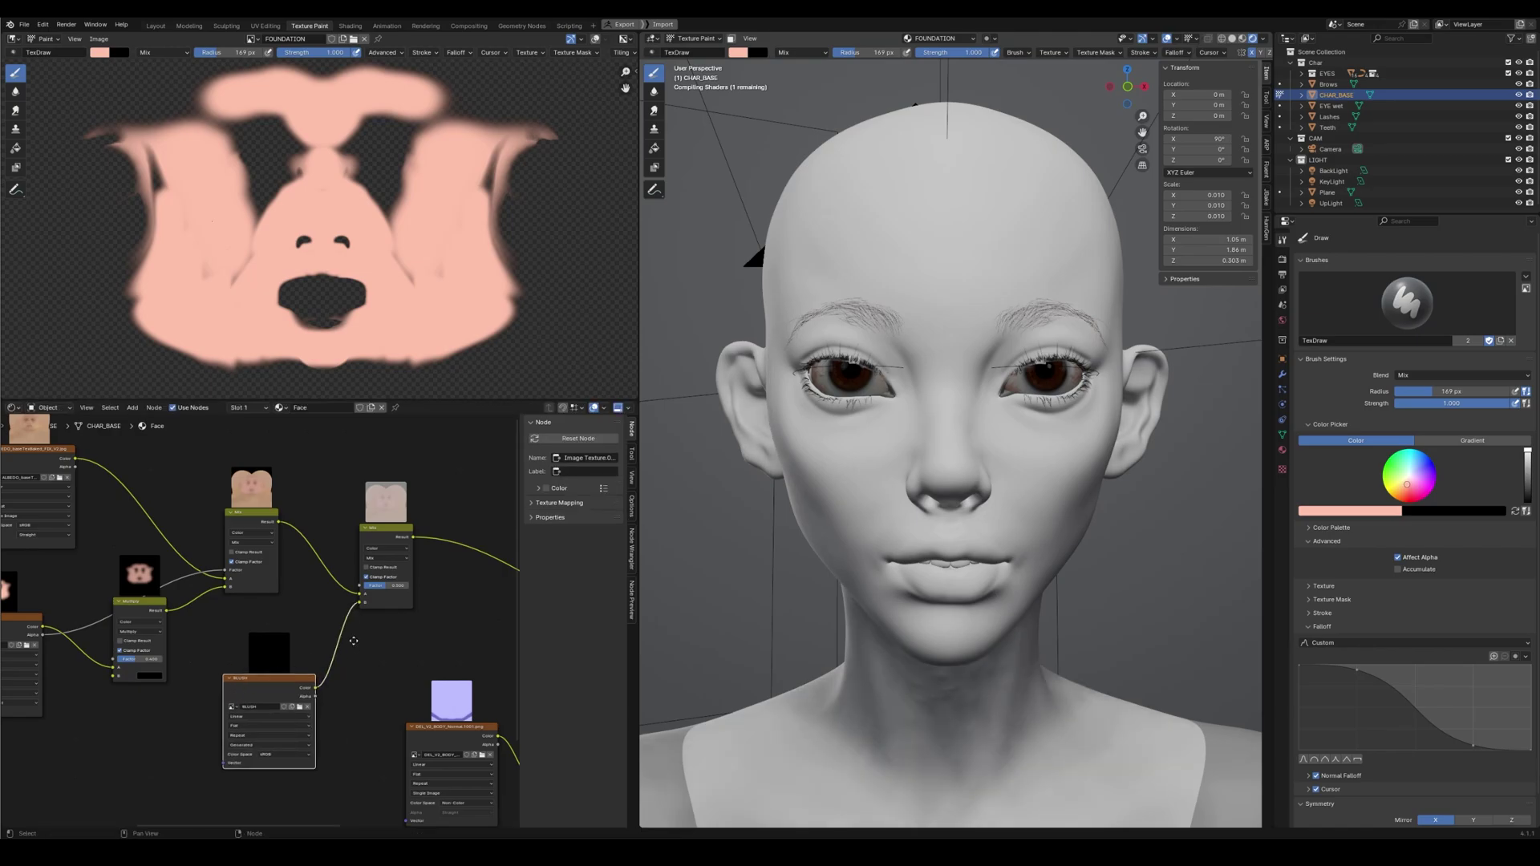
middle_drag(350, 640, 380, 616)
scroll(261, 638, up, 2)
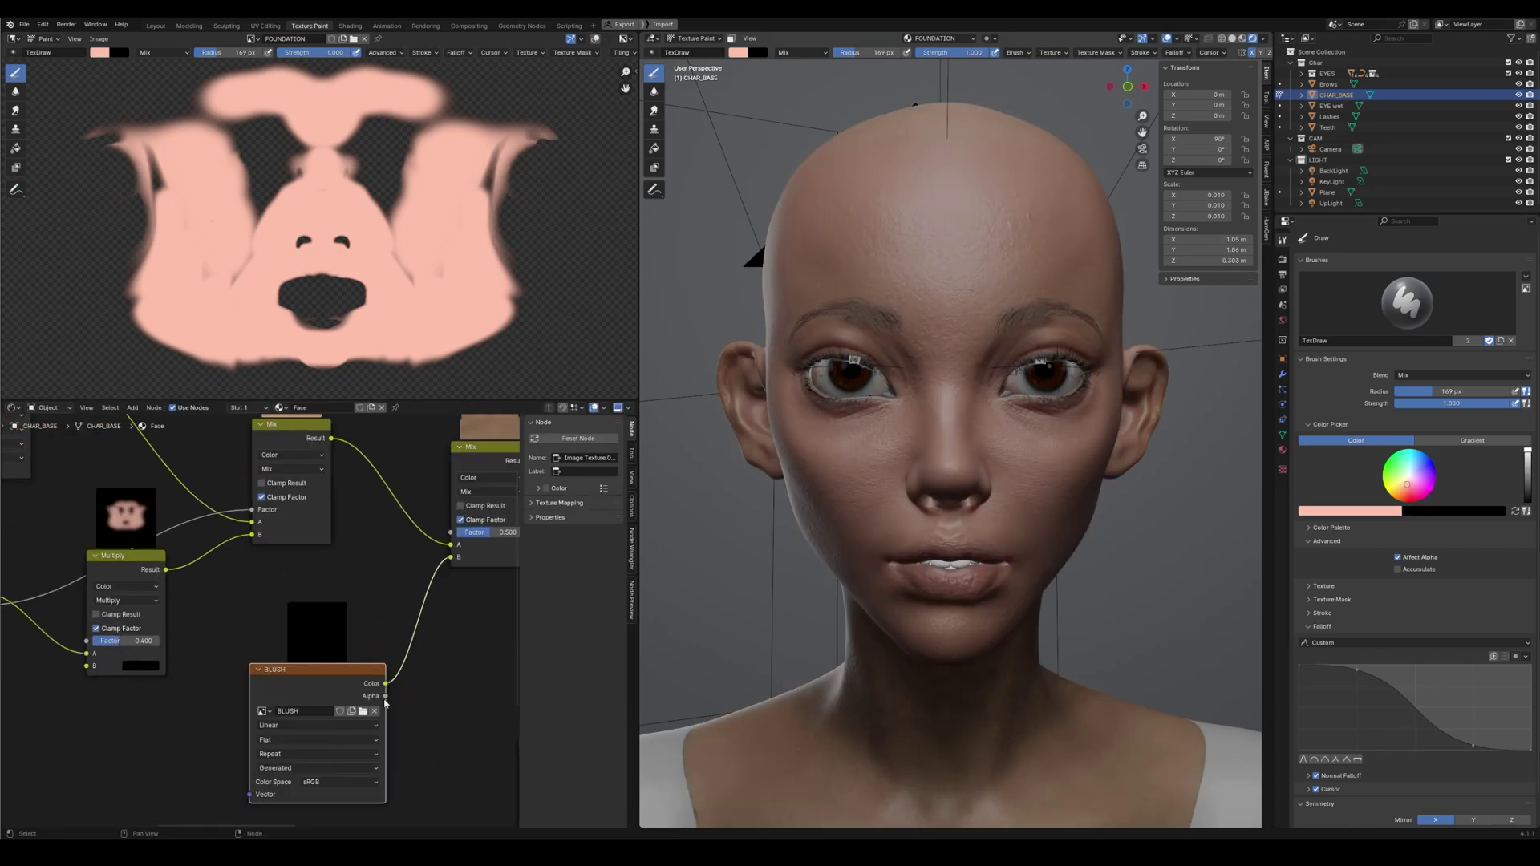
drag(386, 696, 431, 686)
drag(401, 612, 450, 532)
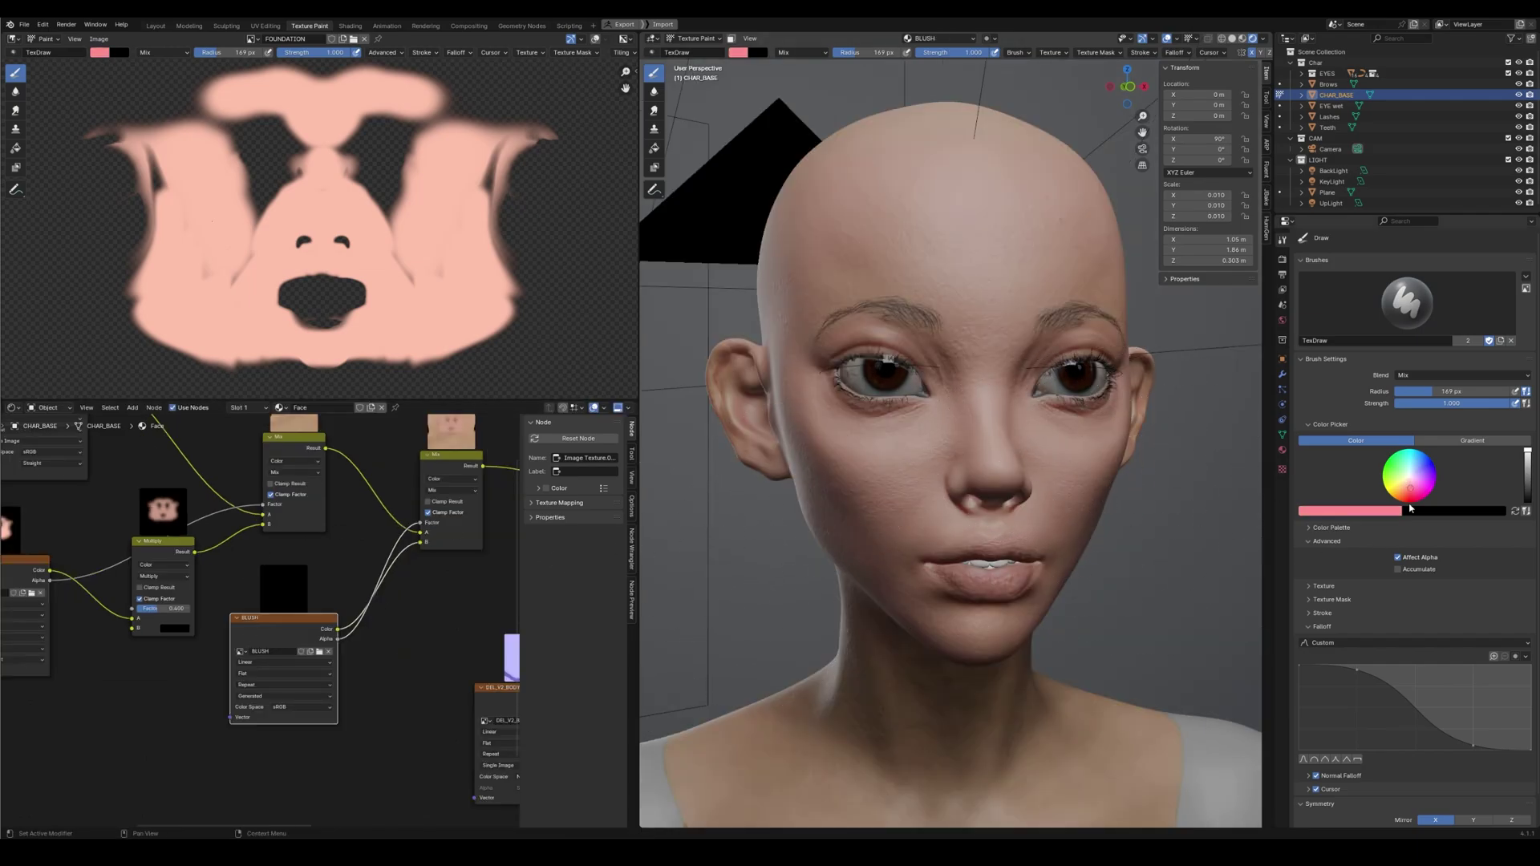
Choose a coral-pink brush colour and paint blush across the cheeks on the BLUSH texture
drag(1409, 497, 1409, 491)
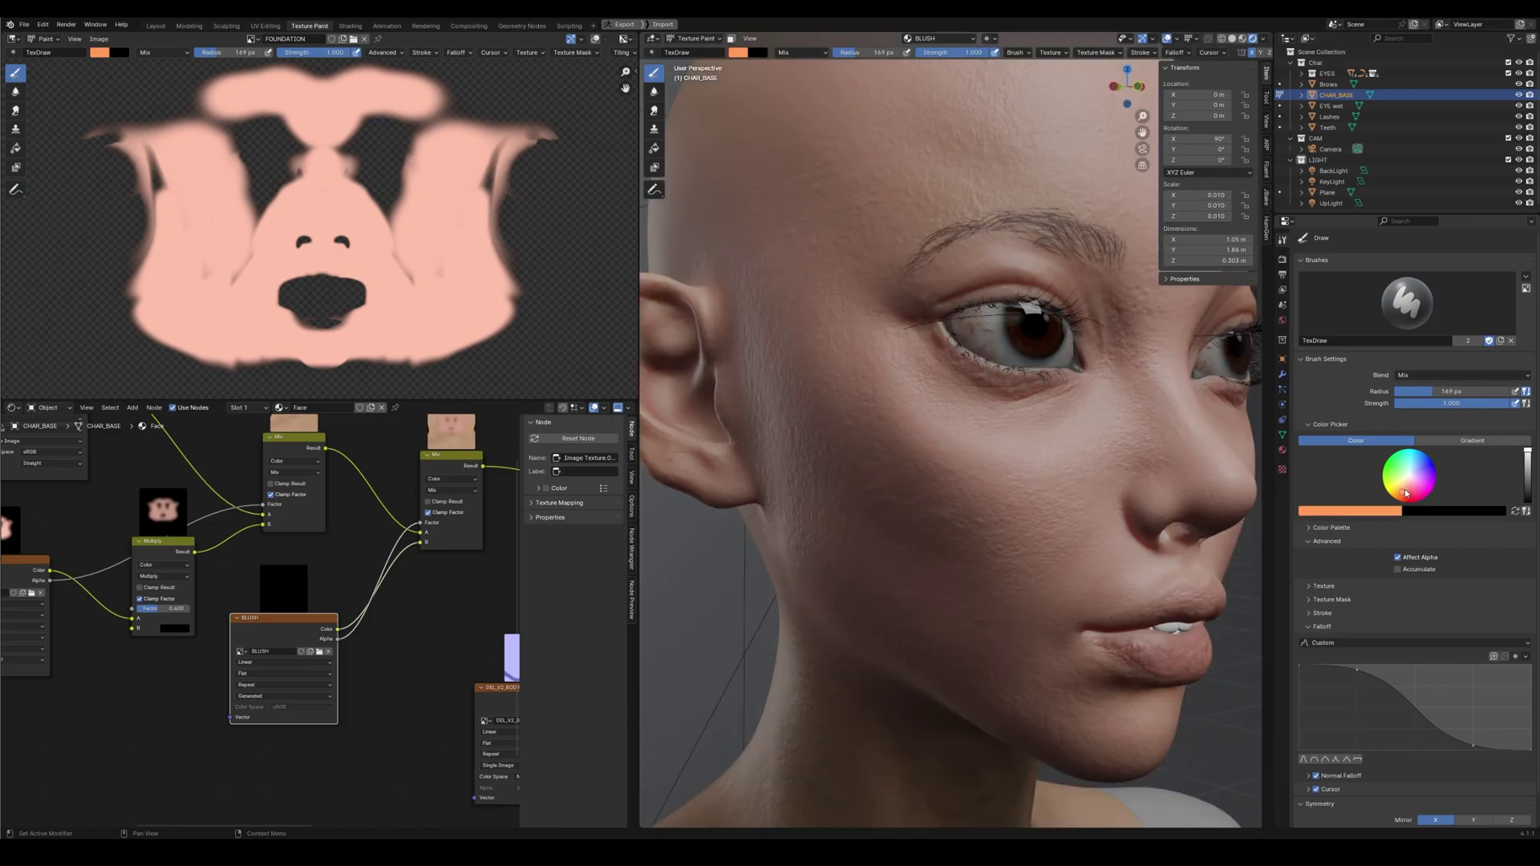
drag(1409, 492, 1407, 490)
mouse_move(825, 371)
mouse_down()
mouse_move(835, 361)
mouse_move(973, 474)
mouse_move(1041, 504)
mouse_up()
mouse_move(1040, 504)
middle_down()
mouse_move(1155, 473)
mouse_move(1134, 451)
mouse_move(1013, 480)
middle_up()
Reduce the brush radius to 71 px, paint blush on the nose, and review the whole face from the front
key(bracketleft)
key(bracketleft)
key(bracketleft)
key(bracketleft)
key(bracketleft)
key(bracketleft)
key(bracketleft)
key(bracketleft)
drag(998, 466, 1004, 477)
mouse_move(1011, 477)
middle_down()
mouse_move(1058, 471)
mouse_move(971, 433)
middle_up()
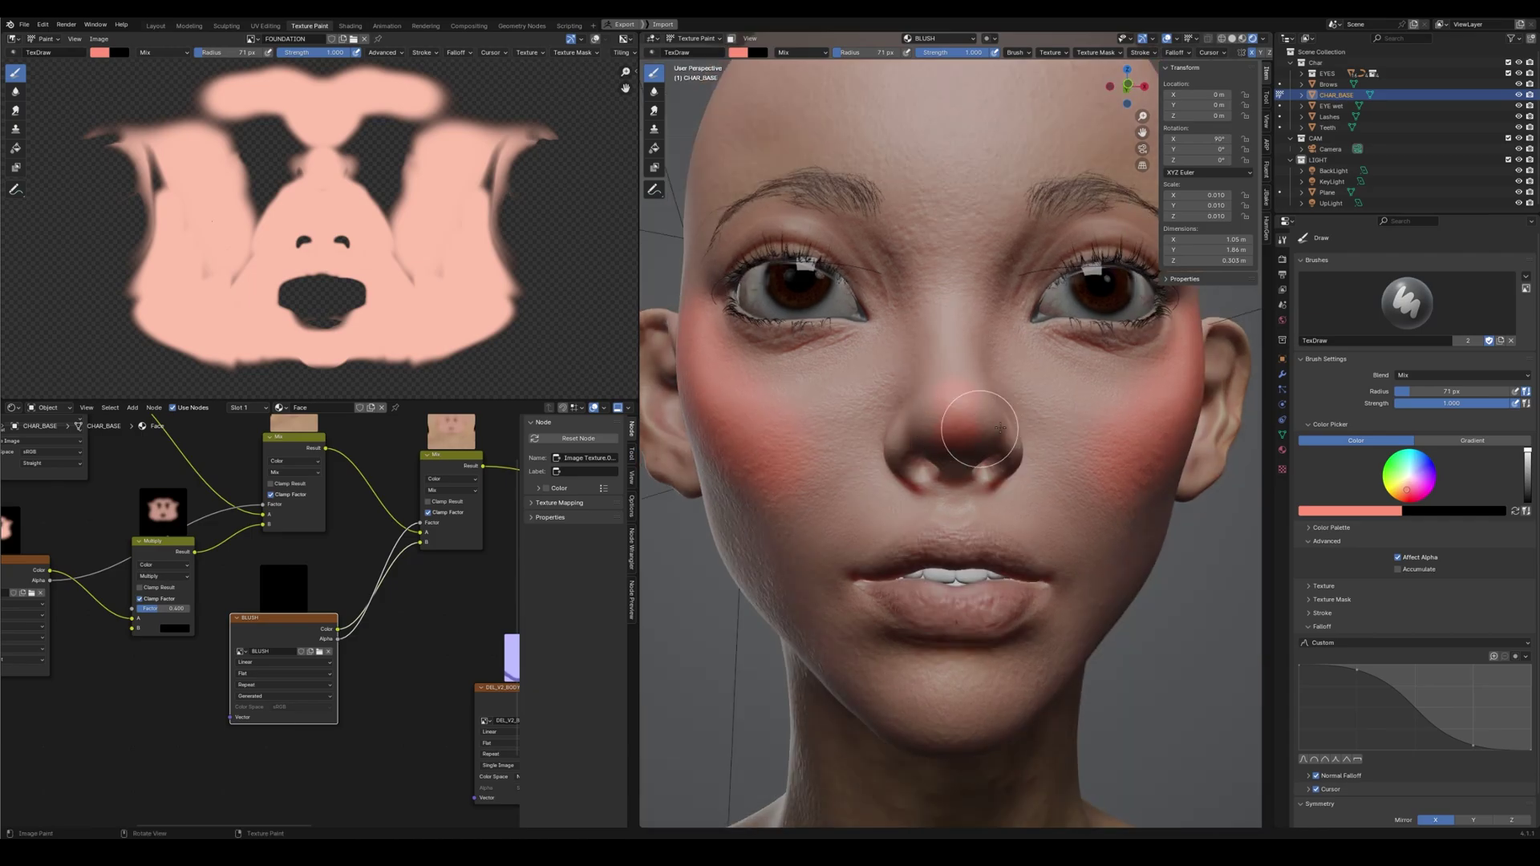
scroll(985, 426, down, 3)
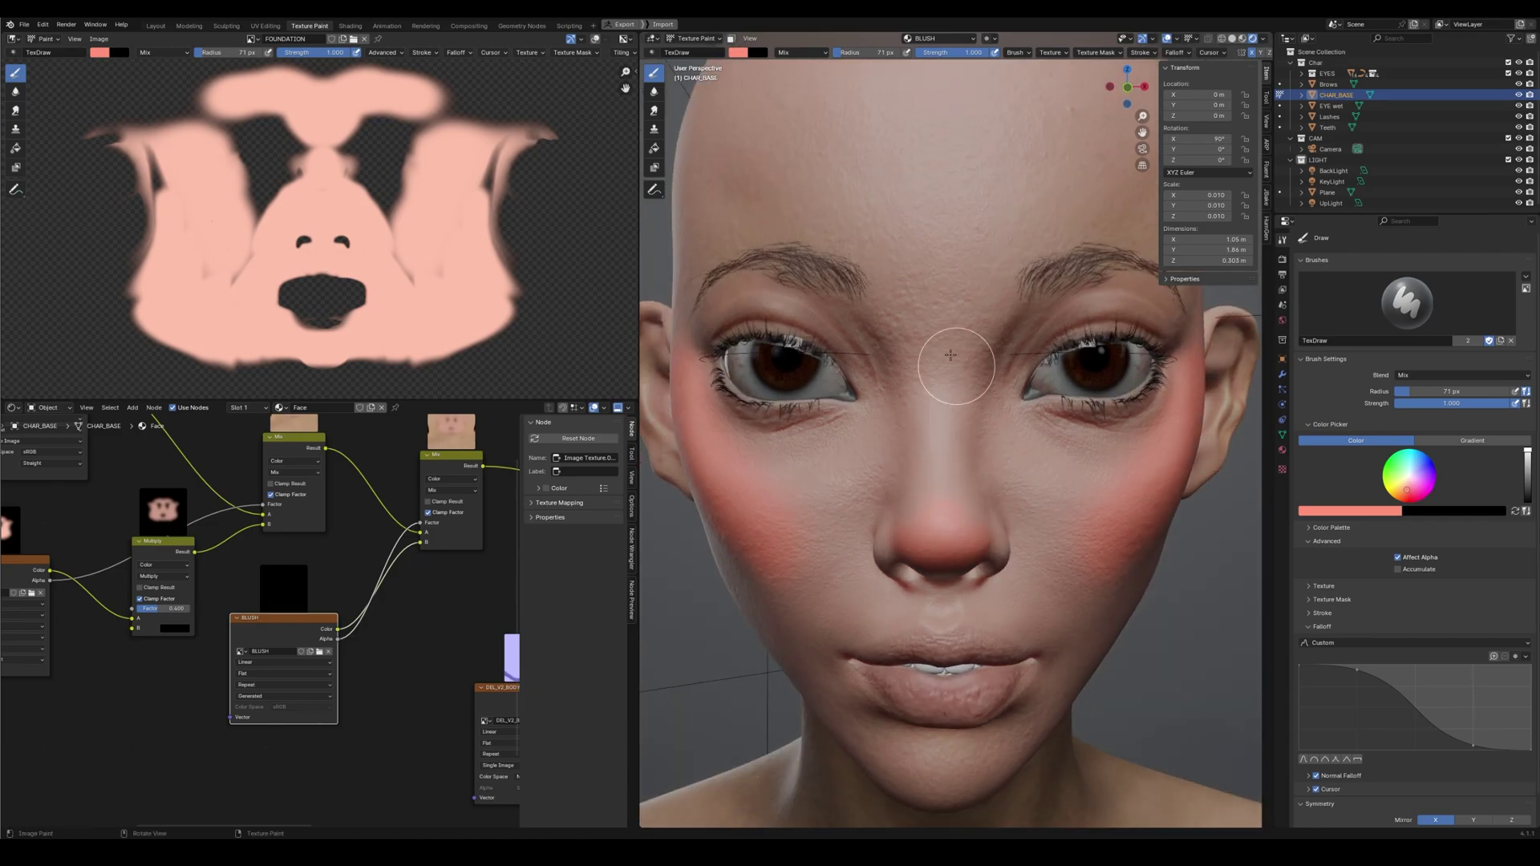
scroll(971, 503, down, 2)
middle_drag(1019, 474, 1019, 487)
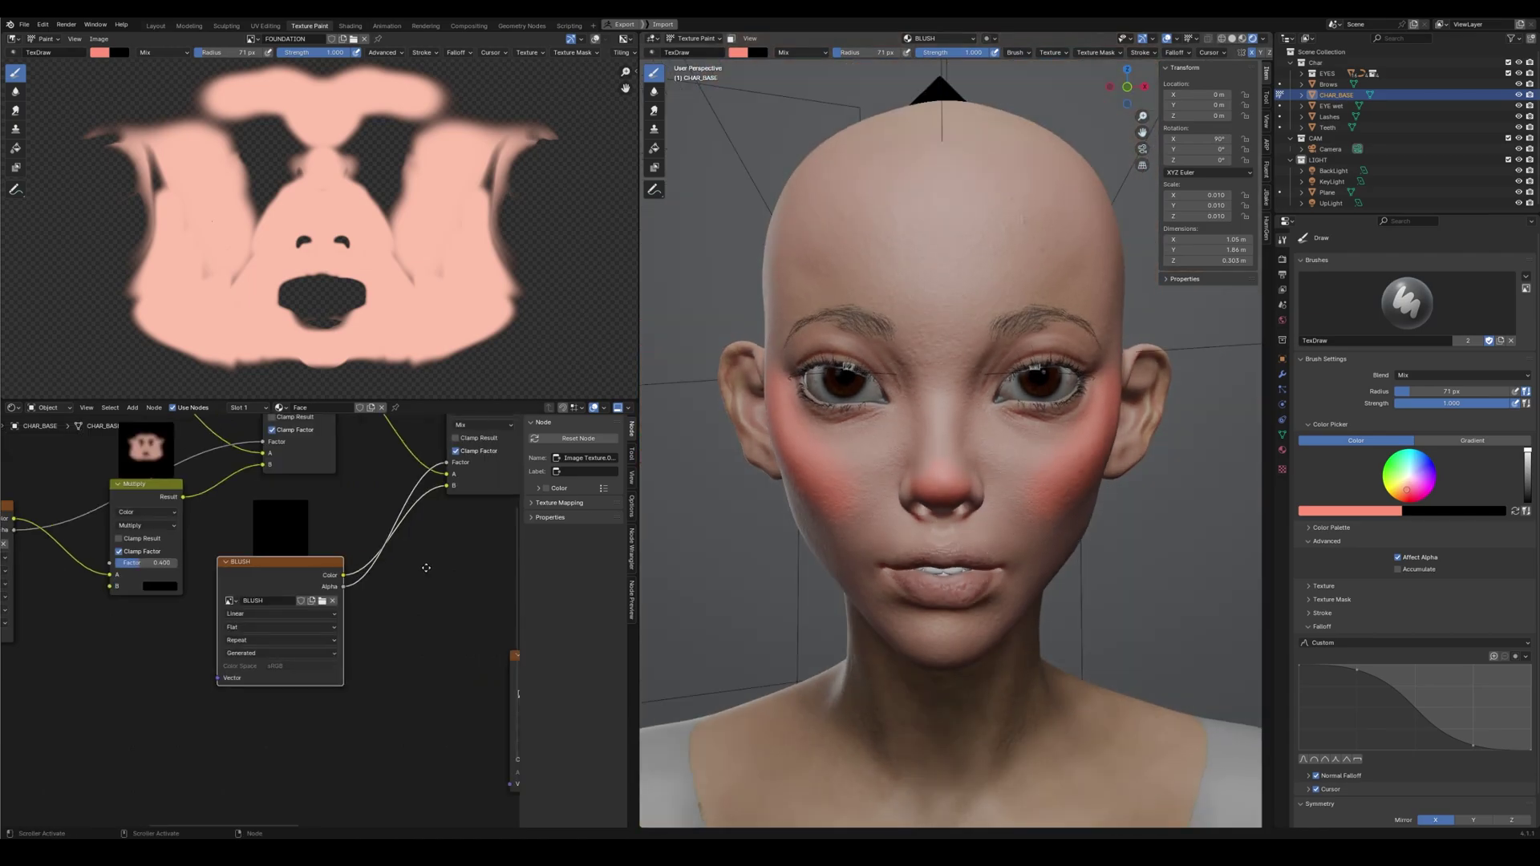
Add a Mix node and drop it onto the link between the BLUSH texture and the blush Mix node
click(426, 568)
key(shift+a)
click(426, 573)
text(mix)
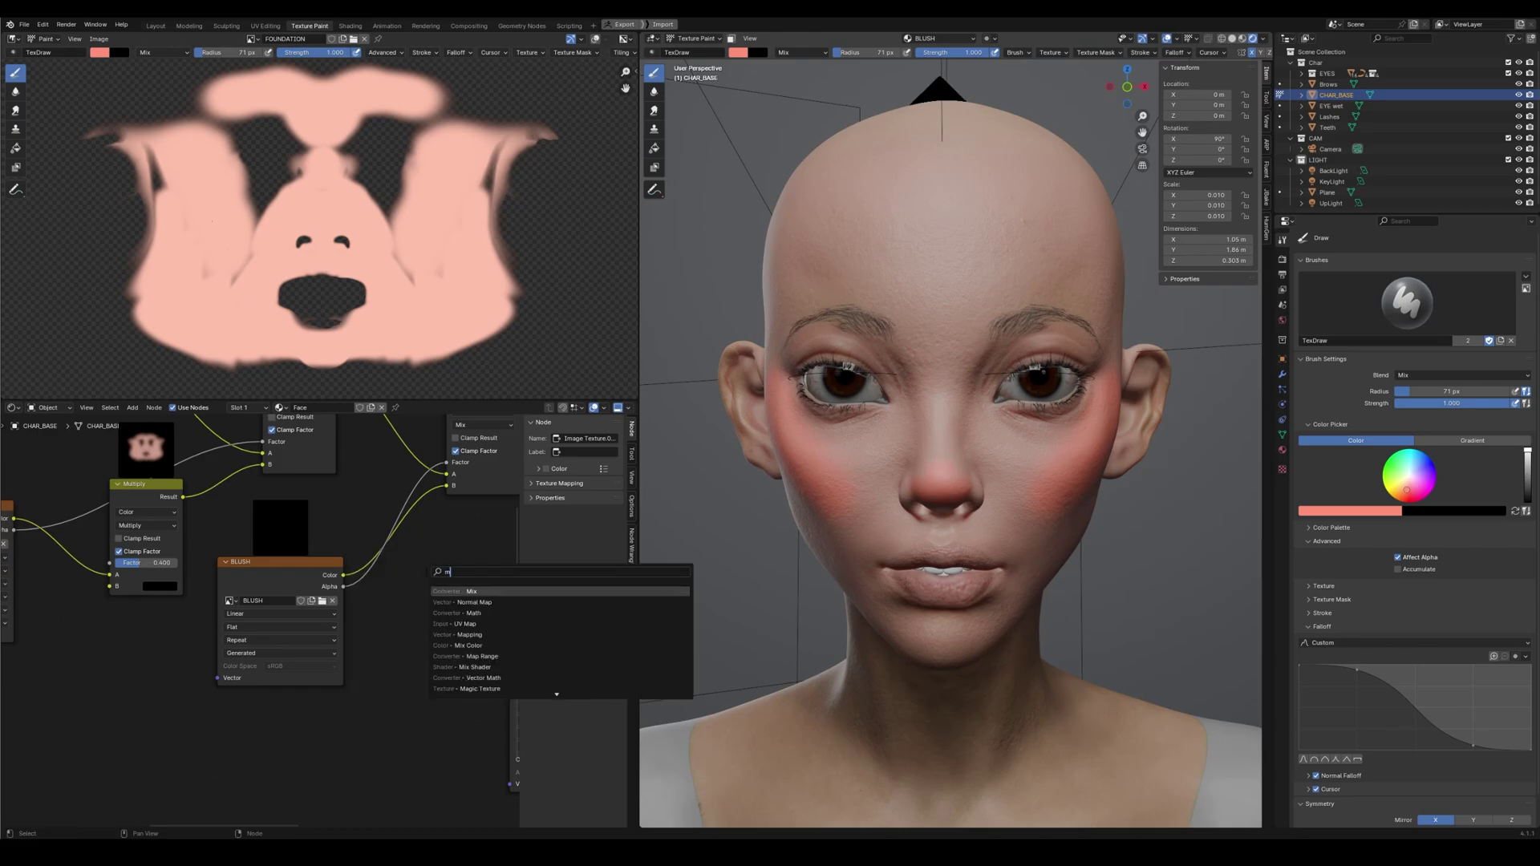
key(Return)
click(412, 498)
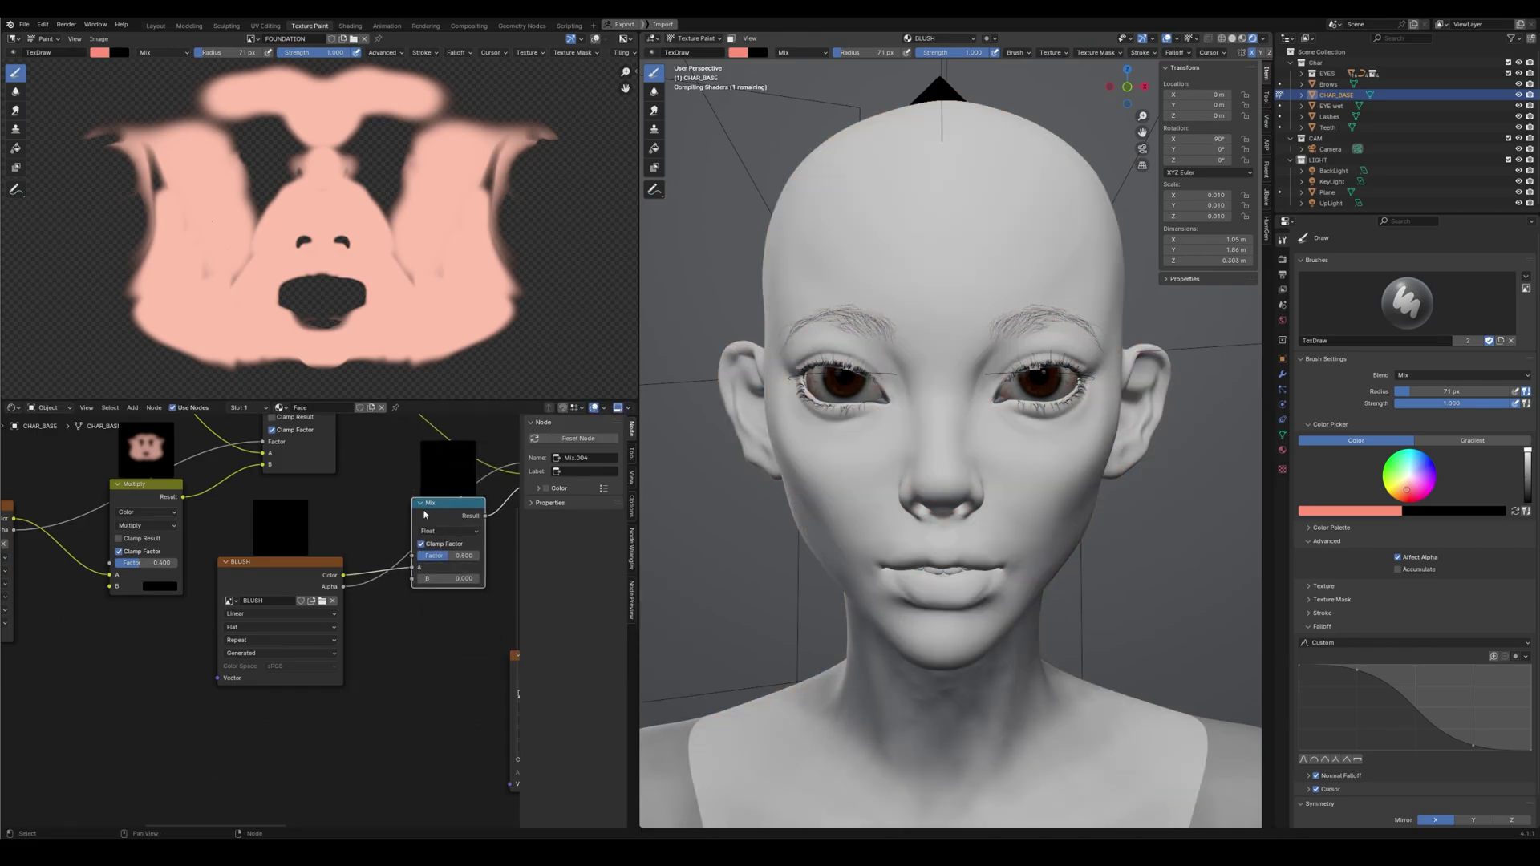
Position the new Mix node beside BLUSH, set its data type to Color, and set its blending mode to Multiply
drag(445, 503, 447, 543)
click(450, 570)
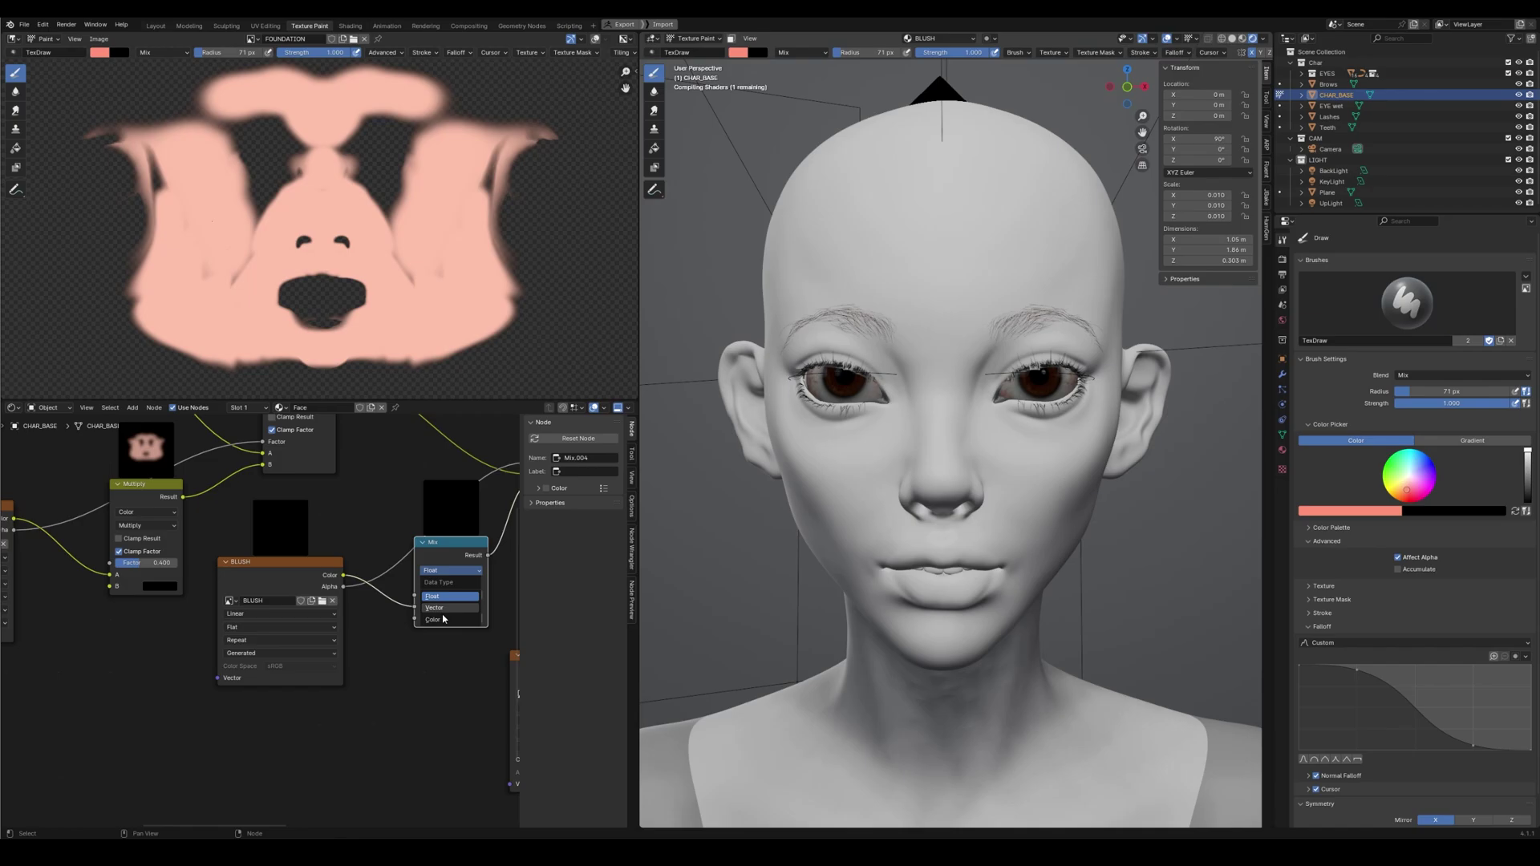
click(442, 619)
click(443, 584)
click(451, 636)
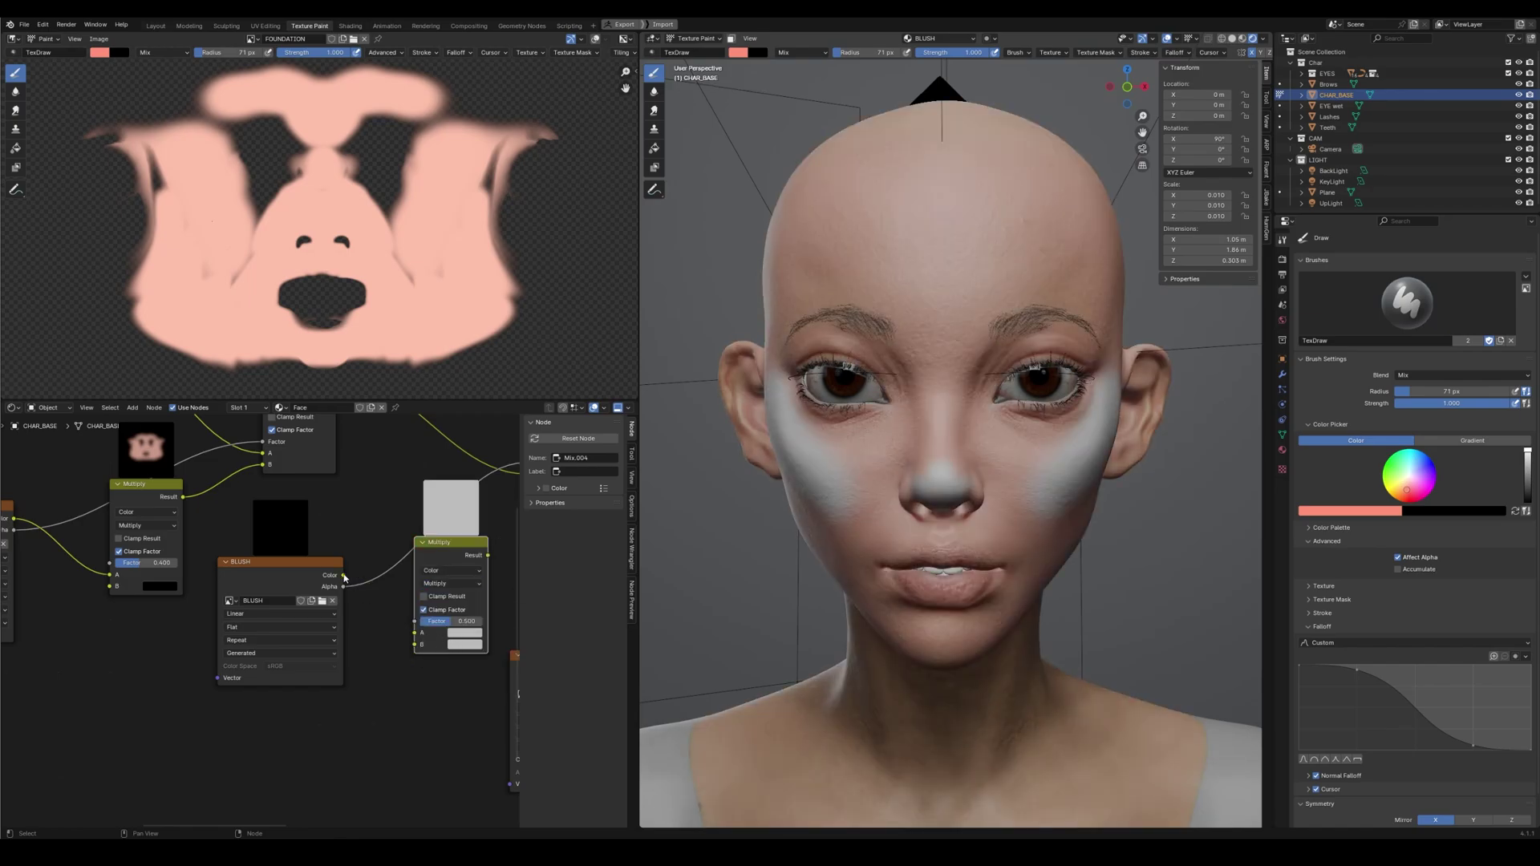
Connect the BLUSH texture's Color output to input A of the new Multiply node and set its B color to black
drag(345, 578, 415, 632)
middle_drag(456, 568, 350, 599)
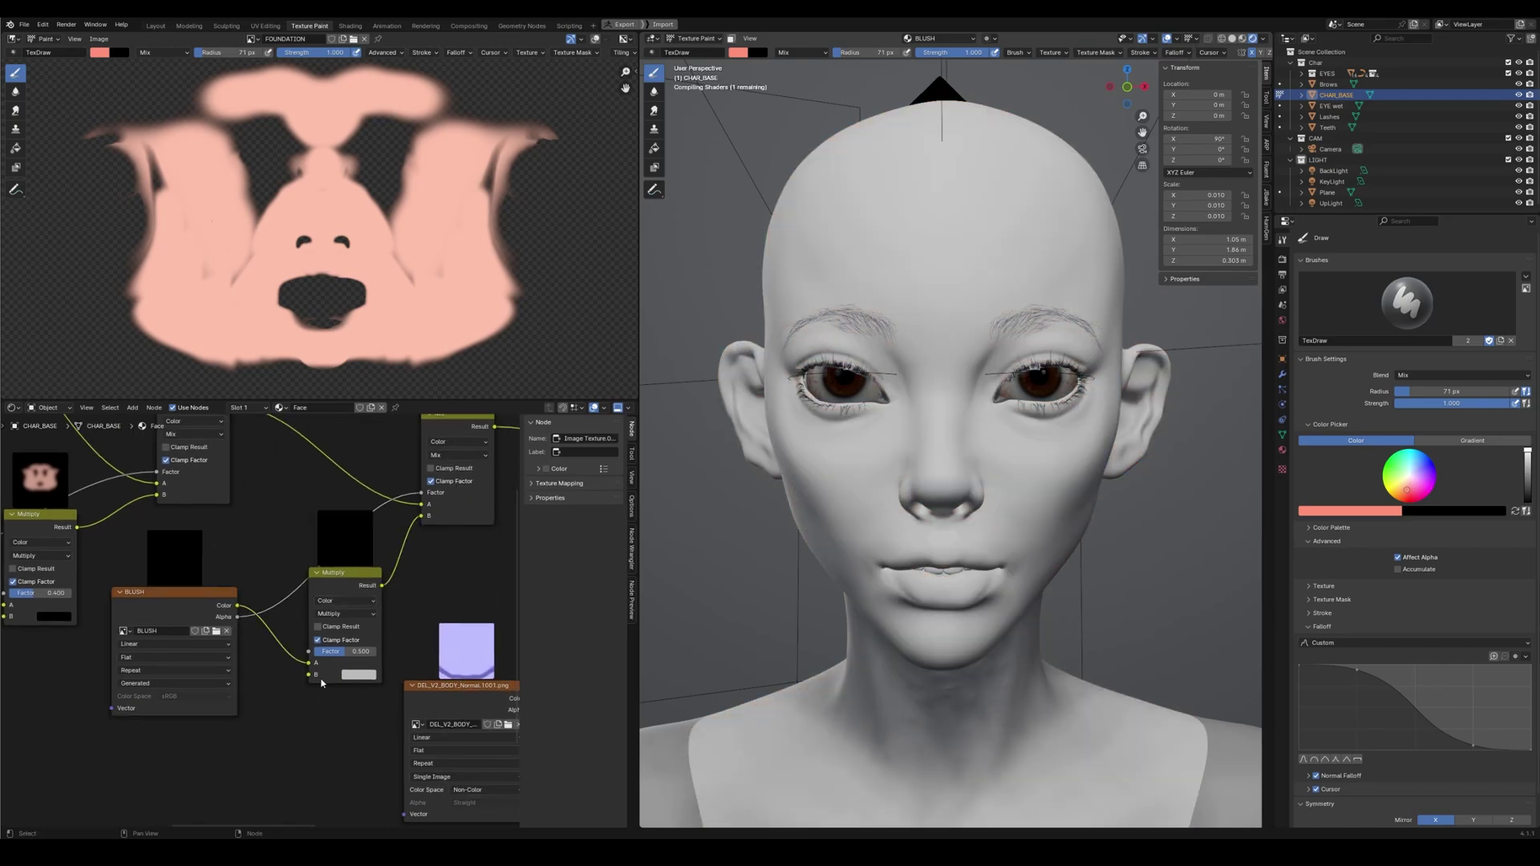
click(357, 674)
click(443, 595)
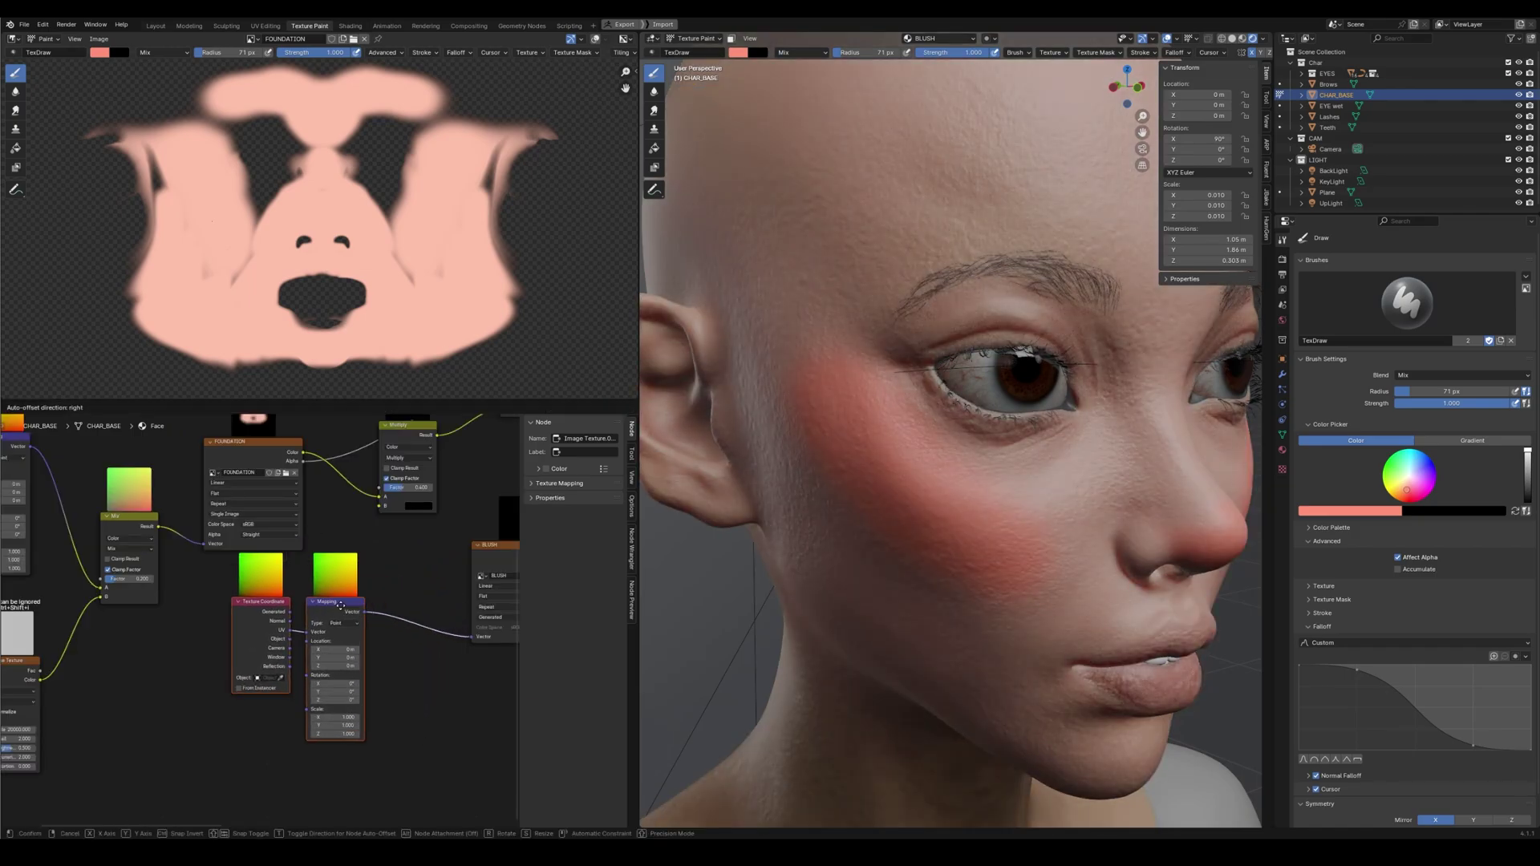
Copy the foundation's Noise Texture node and place the copy below the BLUSH texture's Mapping node
ctrl+scroll(170, 625, left, 5)
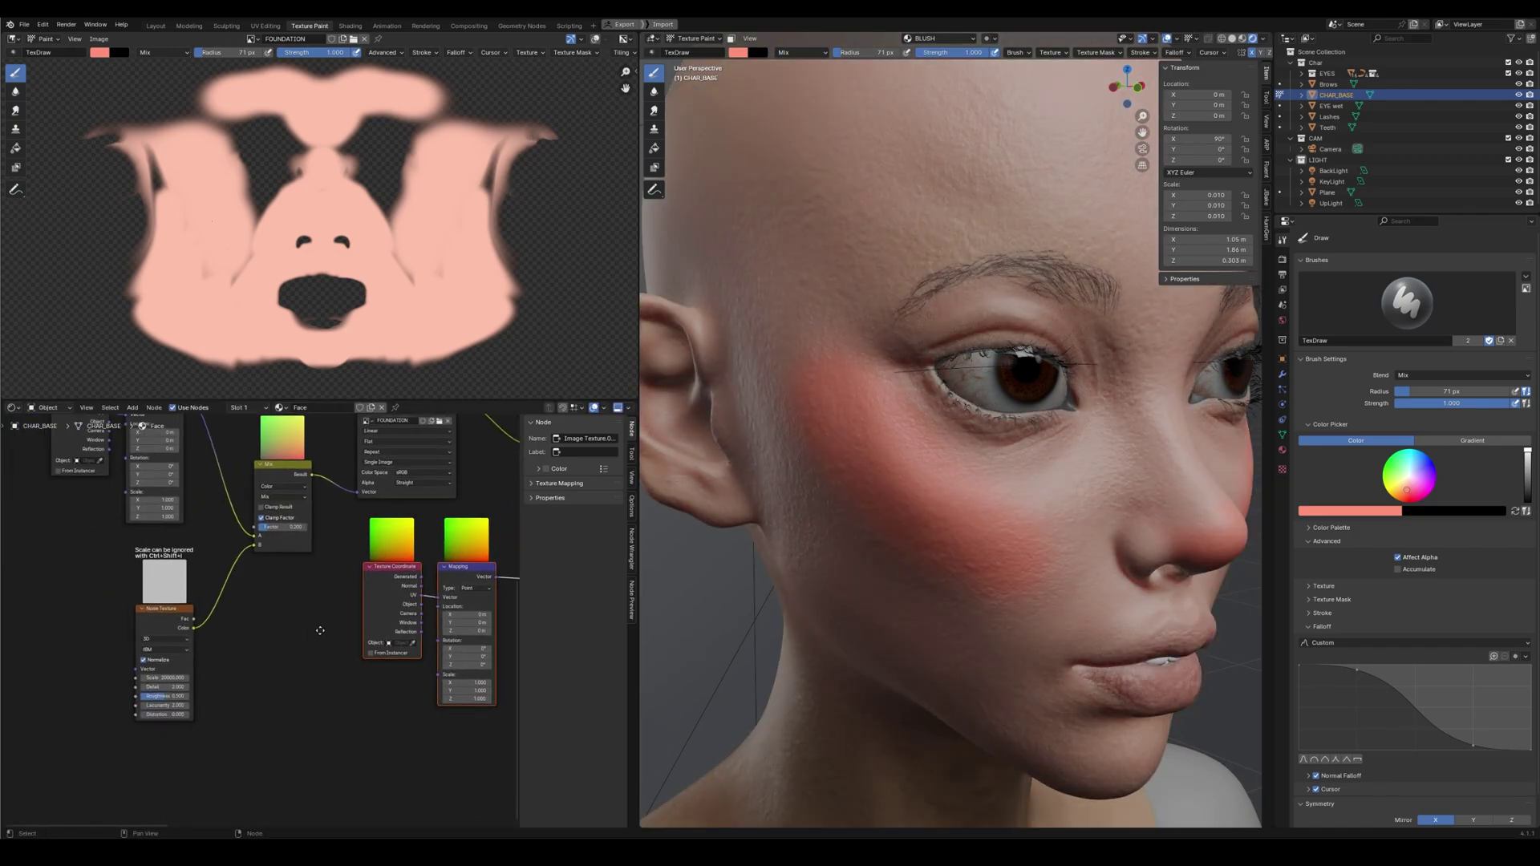
click(170, 627)
key(ctrl+c)
scroll(309, 612, down, 3)
middle_drag(309, 612, 220, 561)
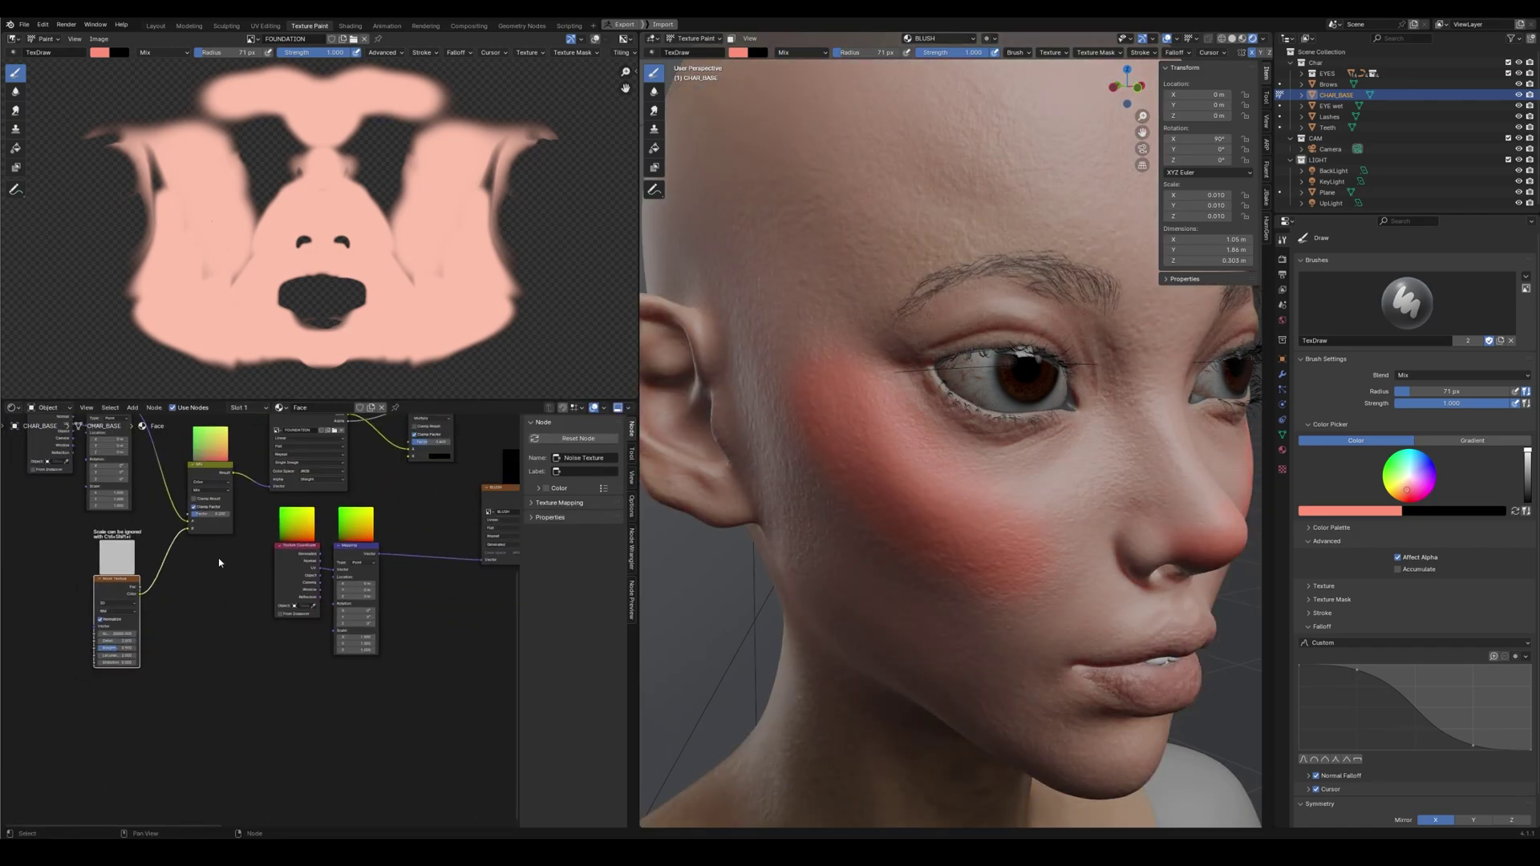
key(ctrl+v)
scroll(448, 618, up, 2)
drag(446, 595, 336, 716)
Duplicate the coordinate Mix node between Mapping and the BLUSH texture's Vector, and connect the copied noise Color to input B
click(178, 442)
key(shift+d)
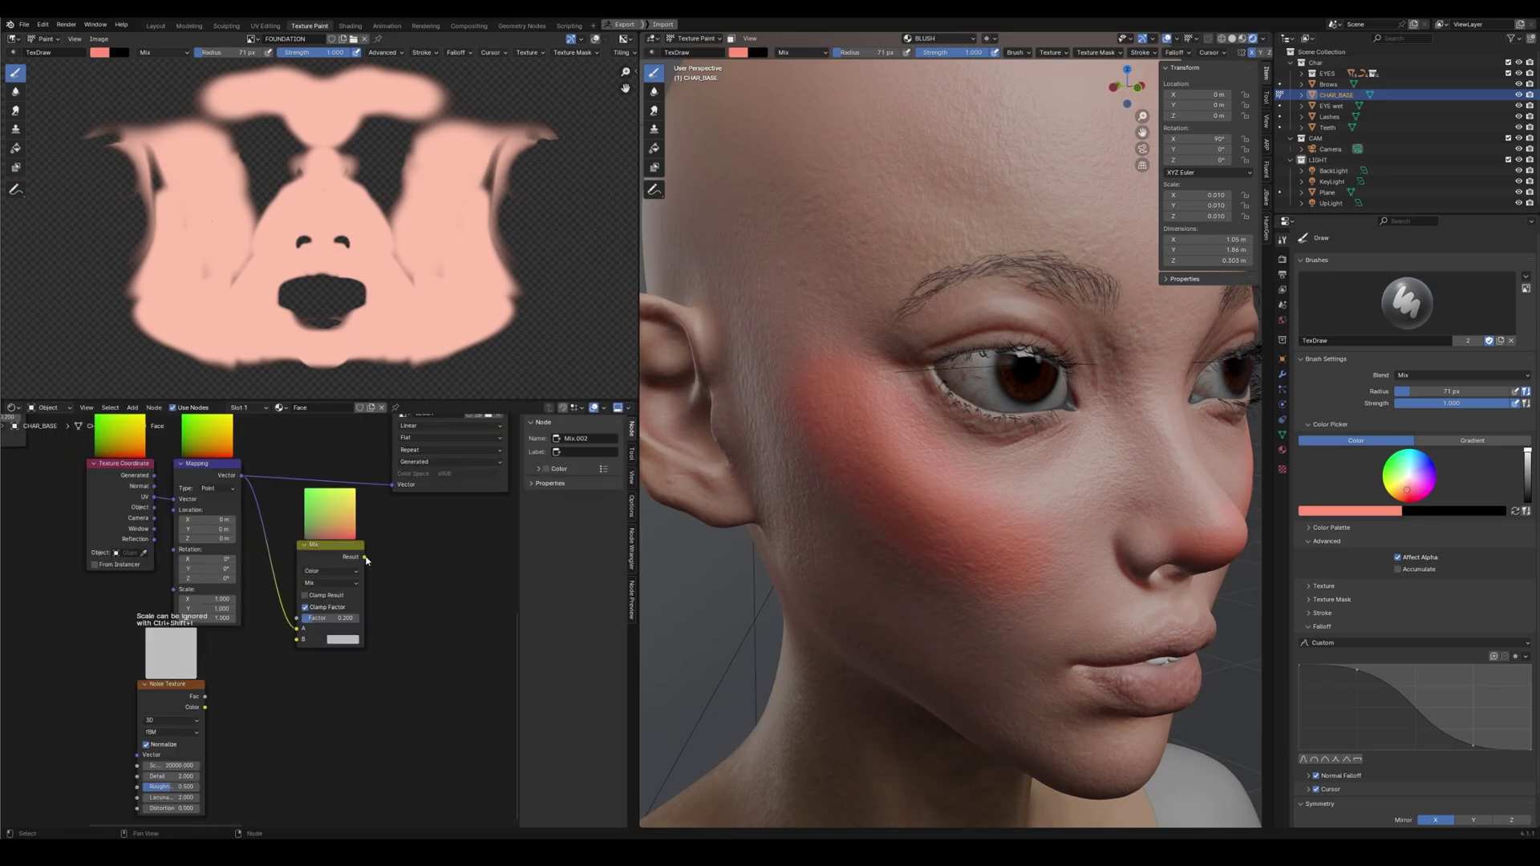
drag(365, 558, 393, 486)
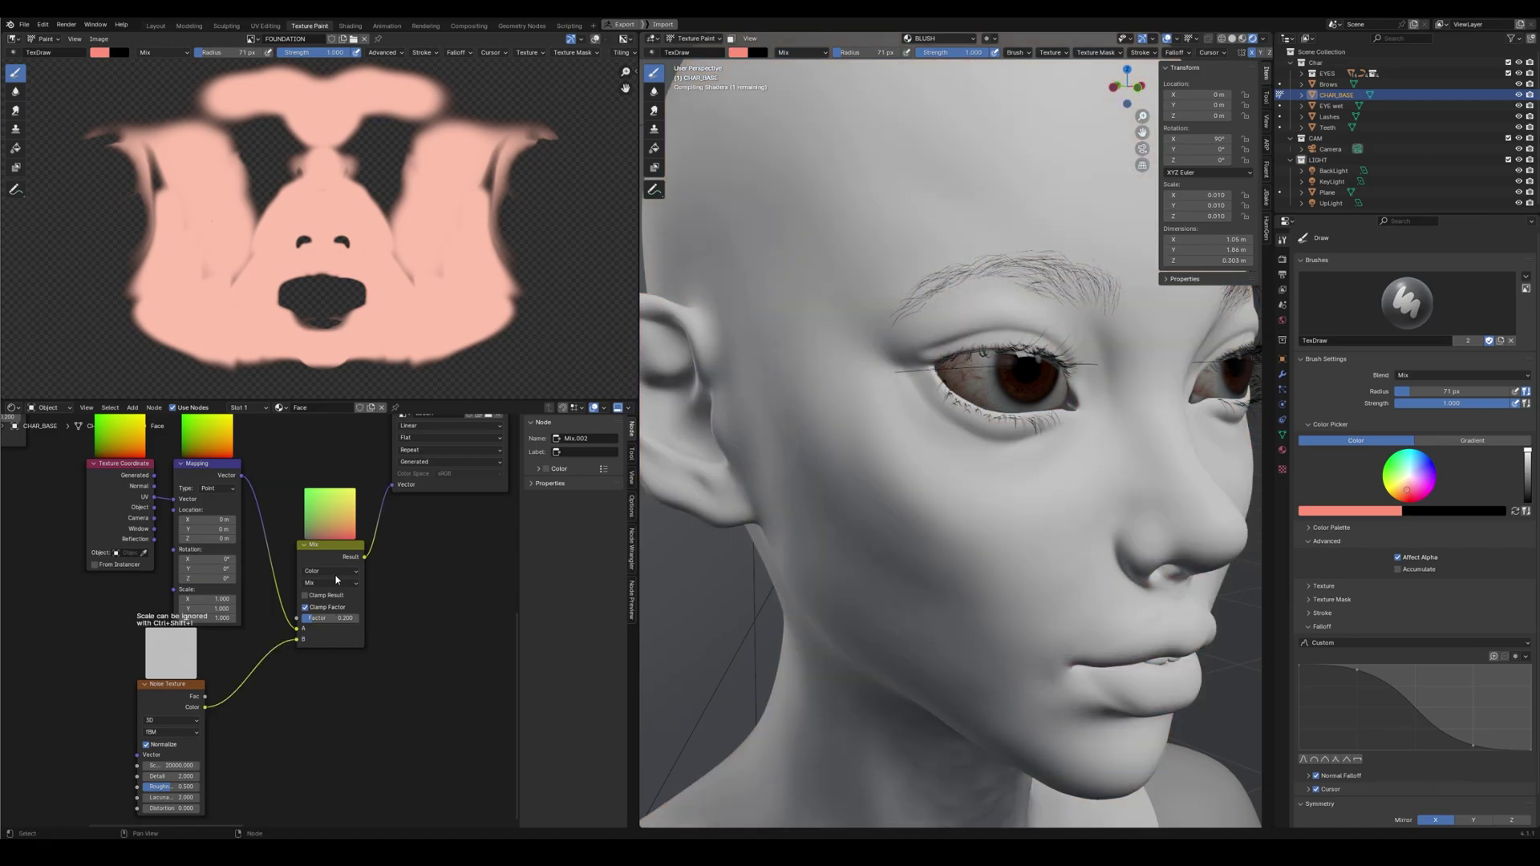
drag(205, 707, 297, 640)
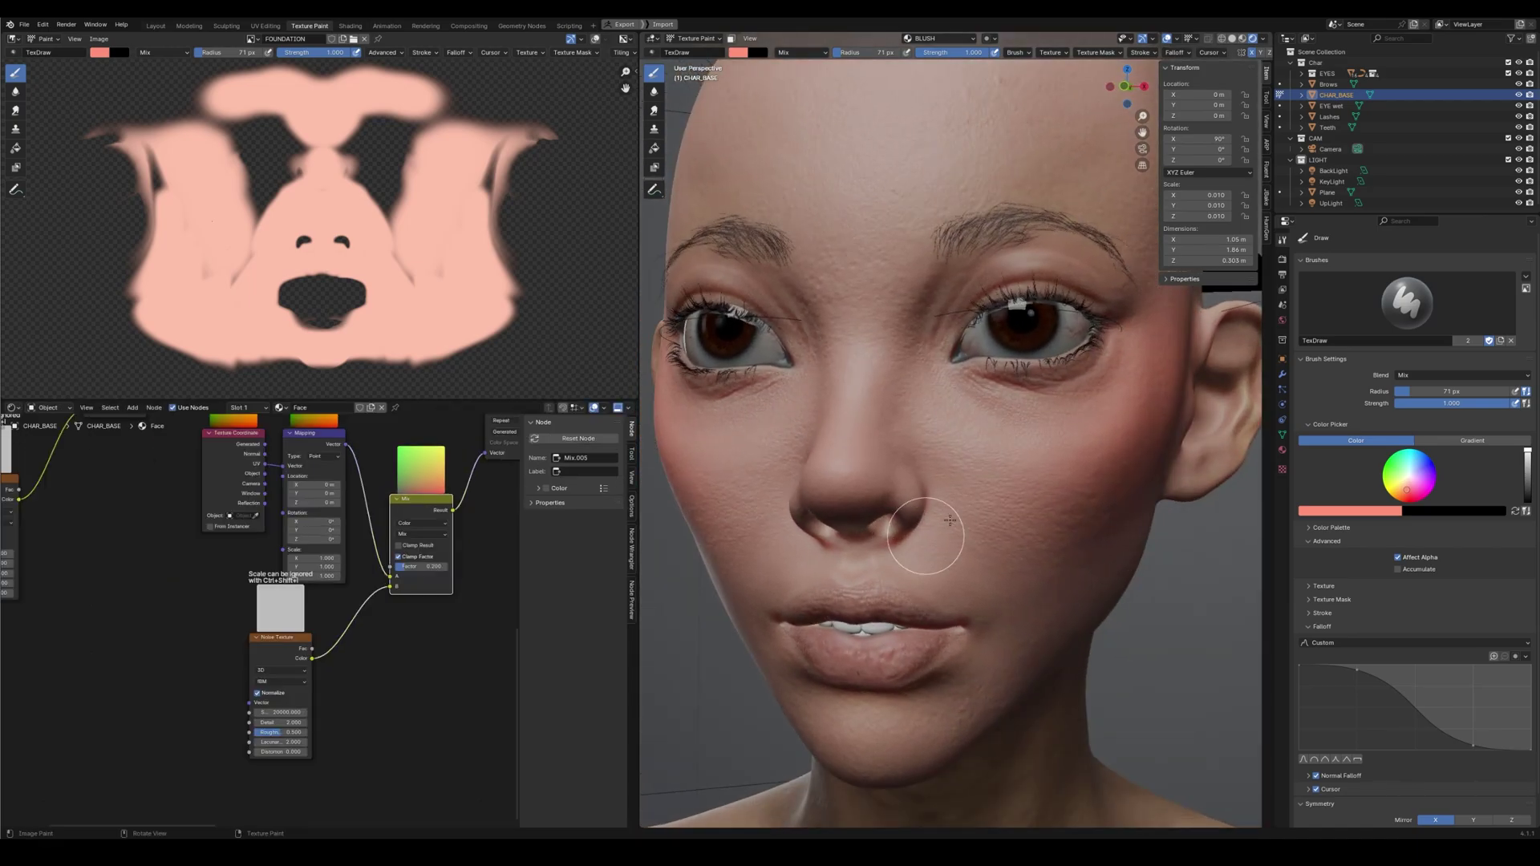
mouse_move(950, 520)
middle_down()
mouse_move(843, 520)
mouse_move(966, 508)
middle_up()
scroll(971, 517, down, 3)
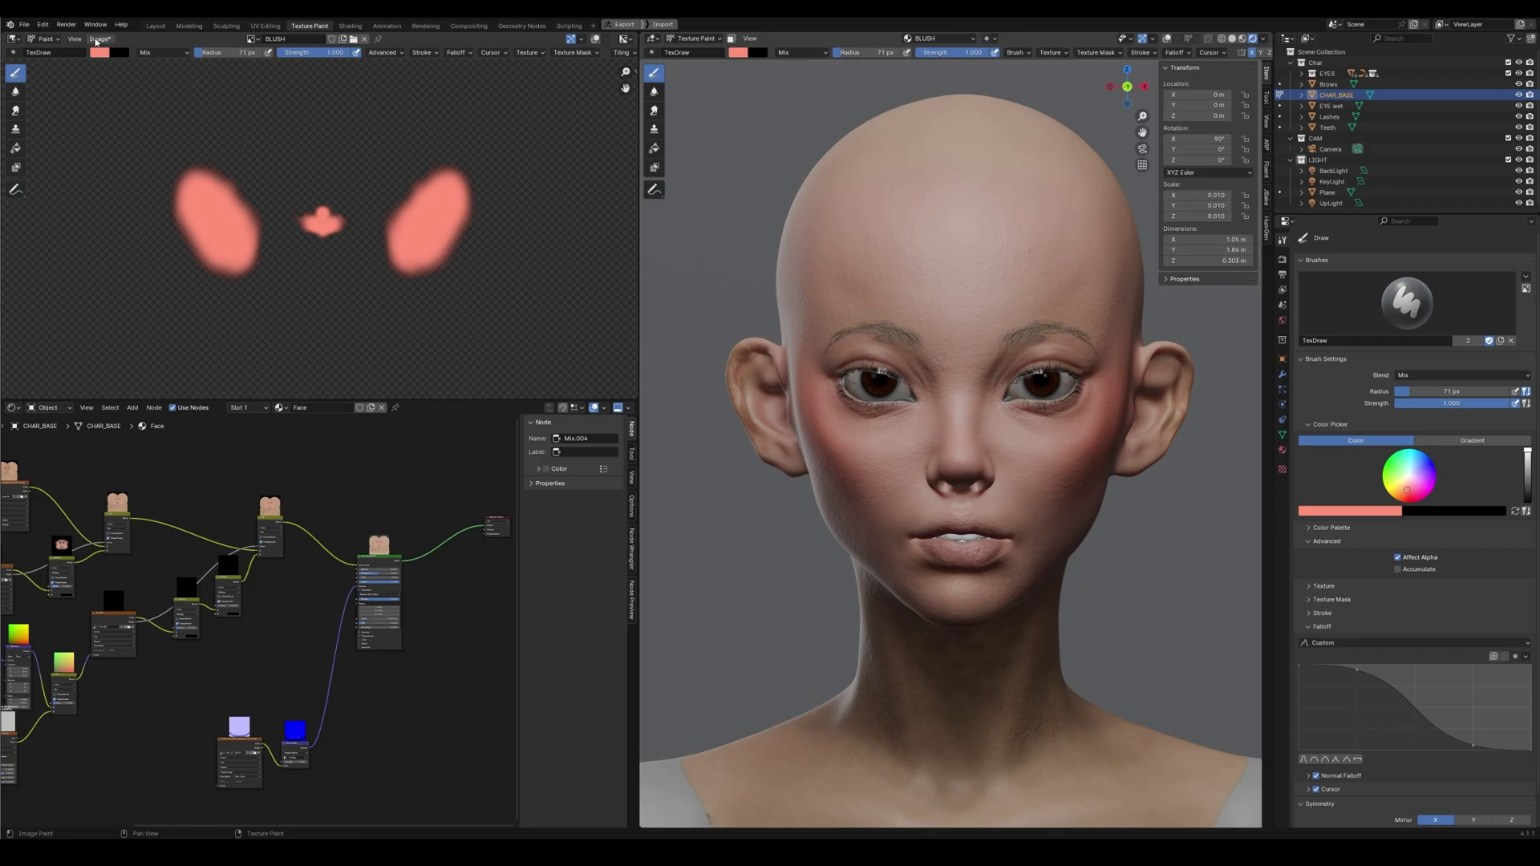
Save the painted BLUSH image to disk
click(96, 40)
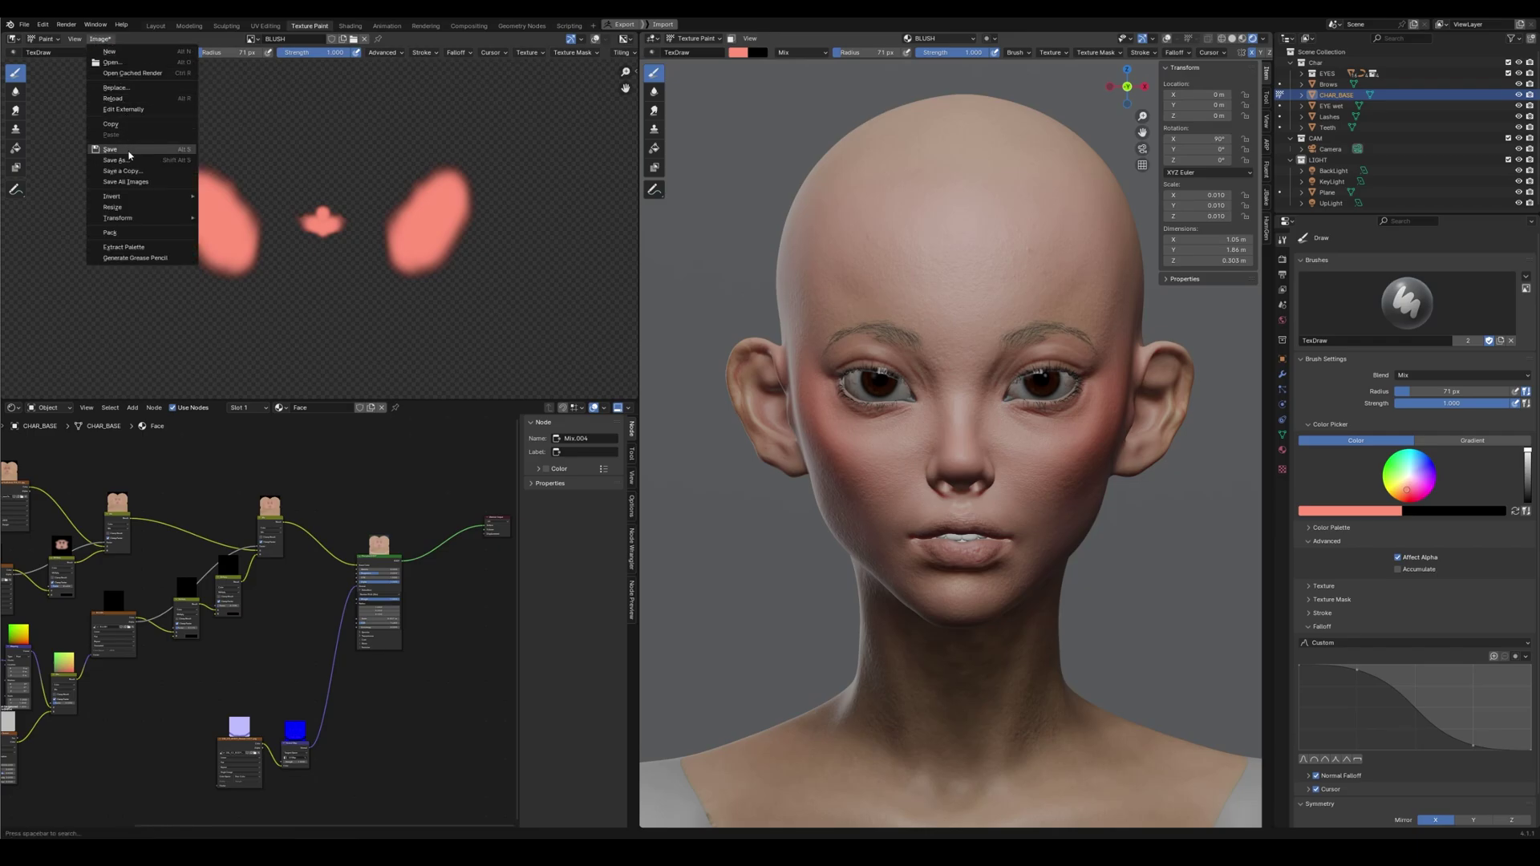
click(120, 153)
click(946, 580)
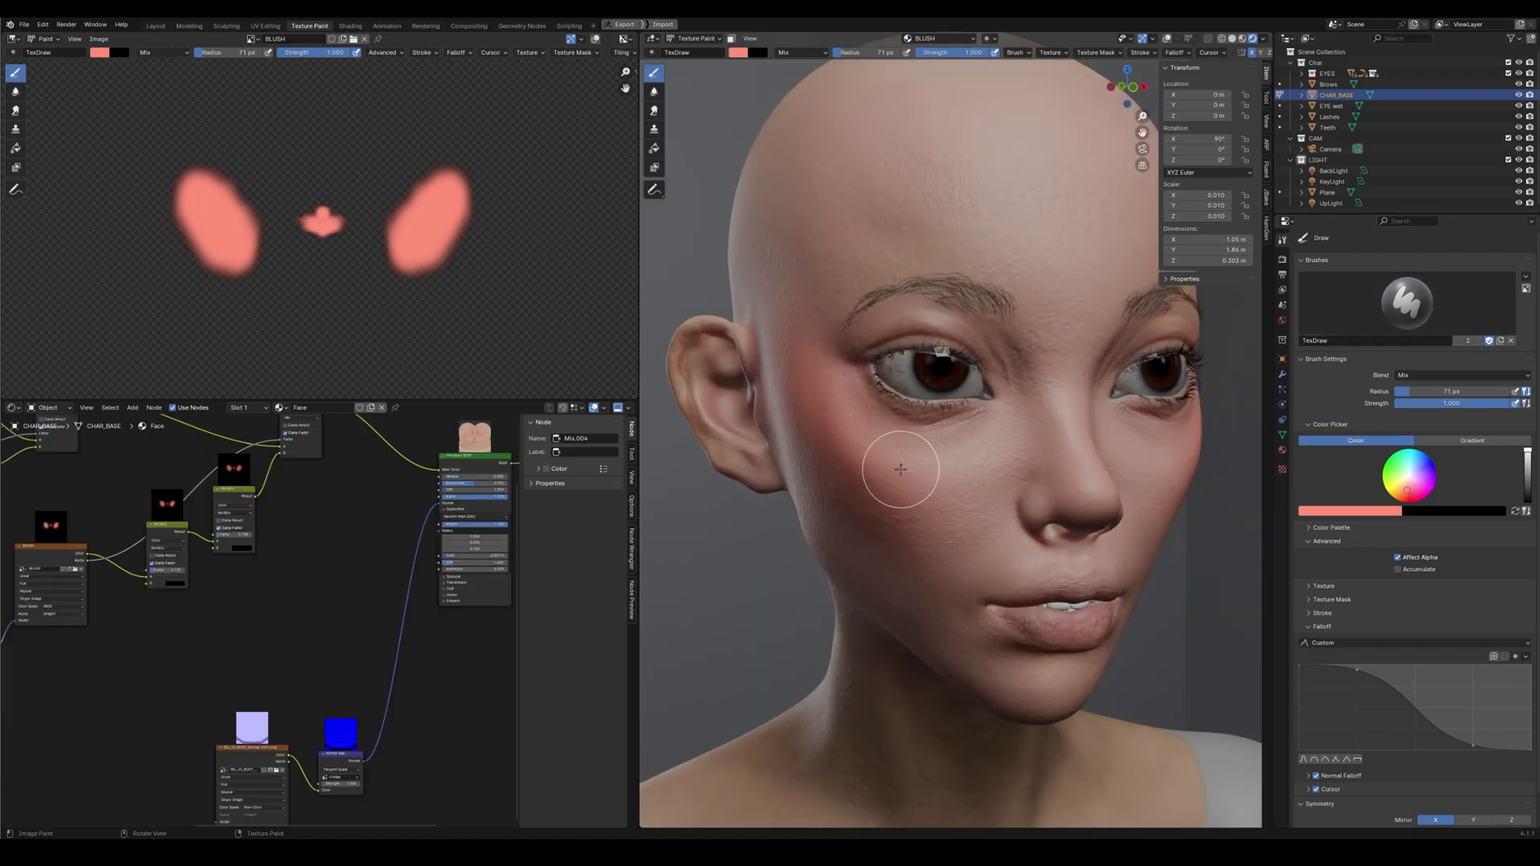
Add an Image Texture node near the Principled BSDF and create a new 4096 px image named ROUGH in it
key(shift+a)
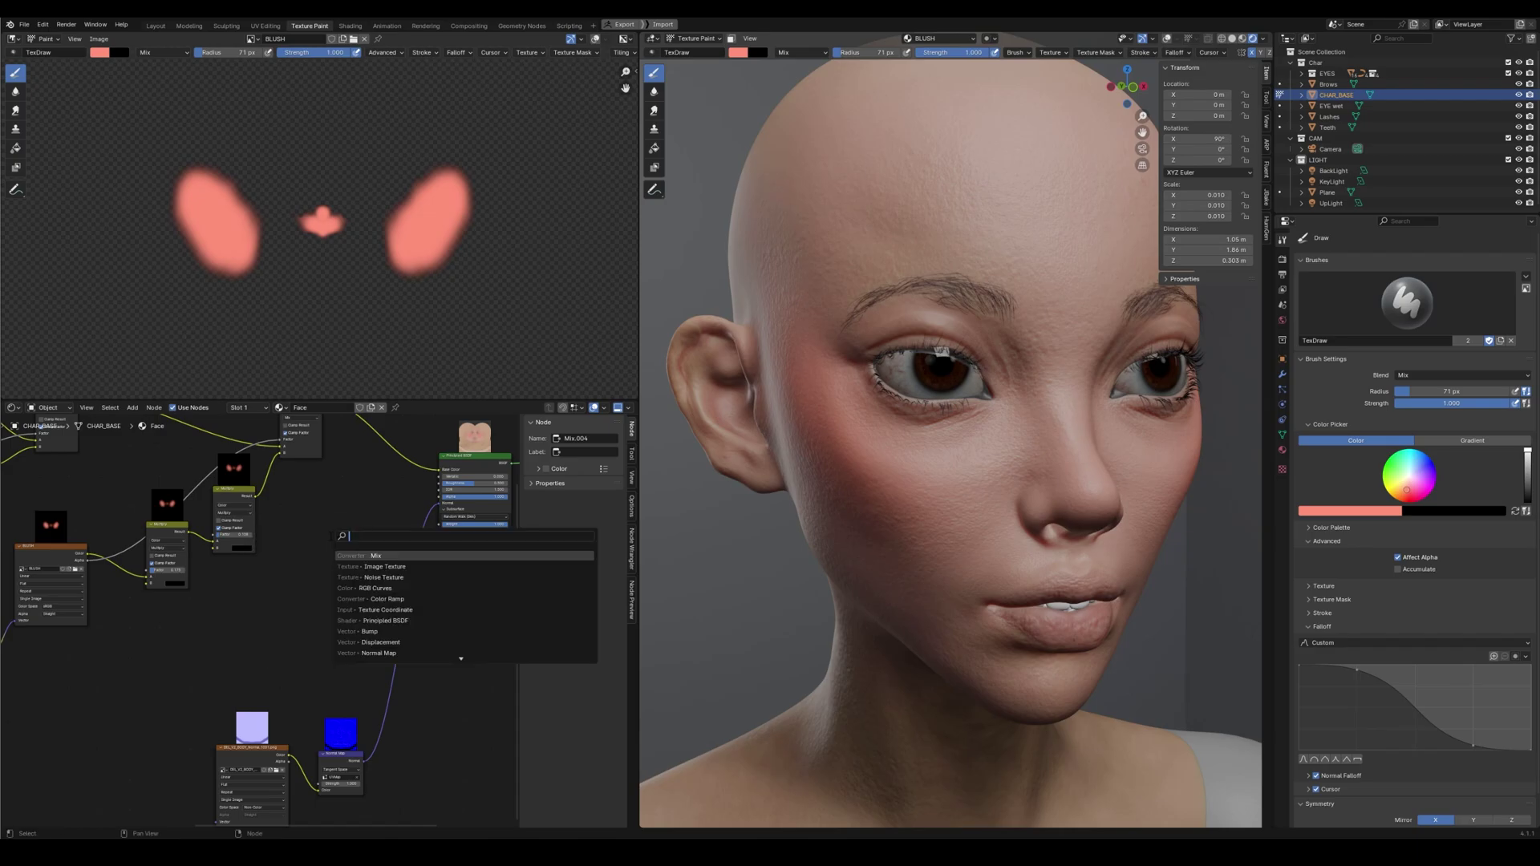
text(Image)
key(Return)
click(316, 538)
scroll(317, 555, up, 4)
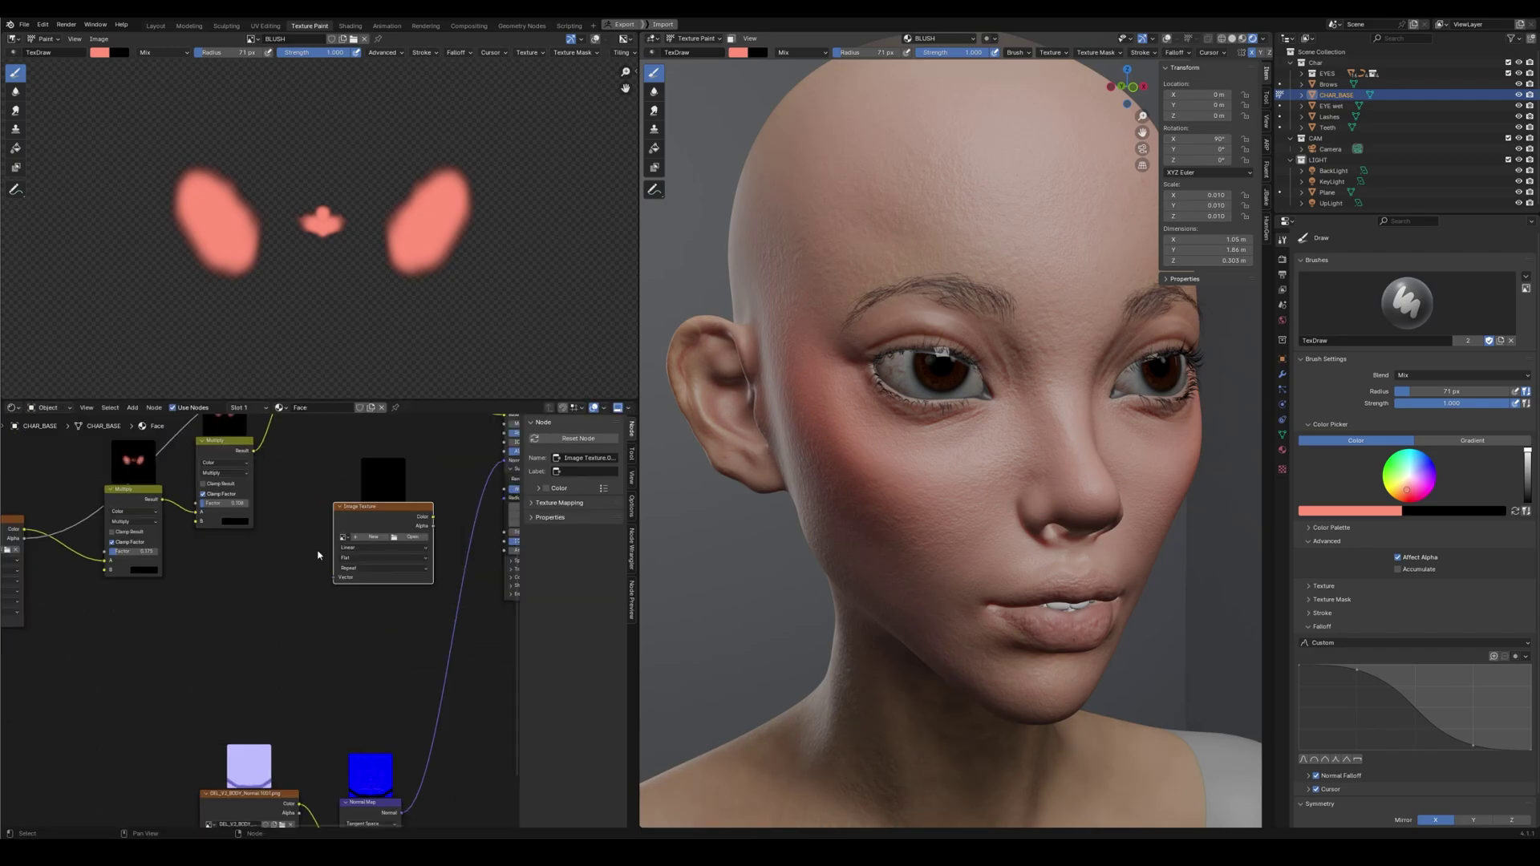
click(366, 544)
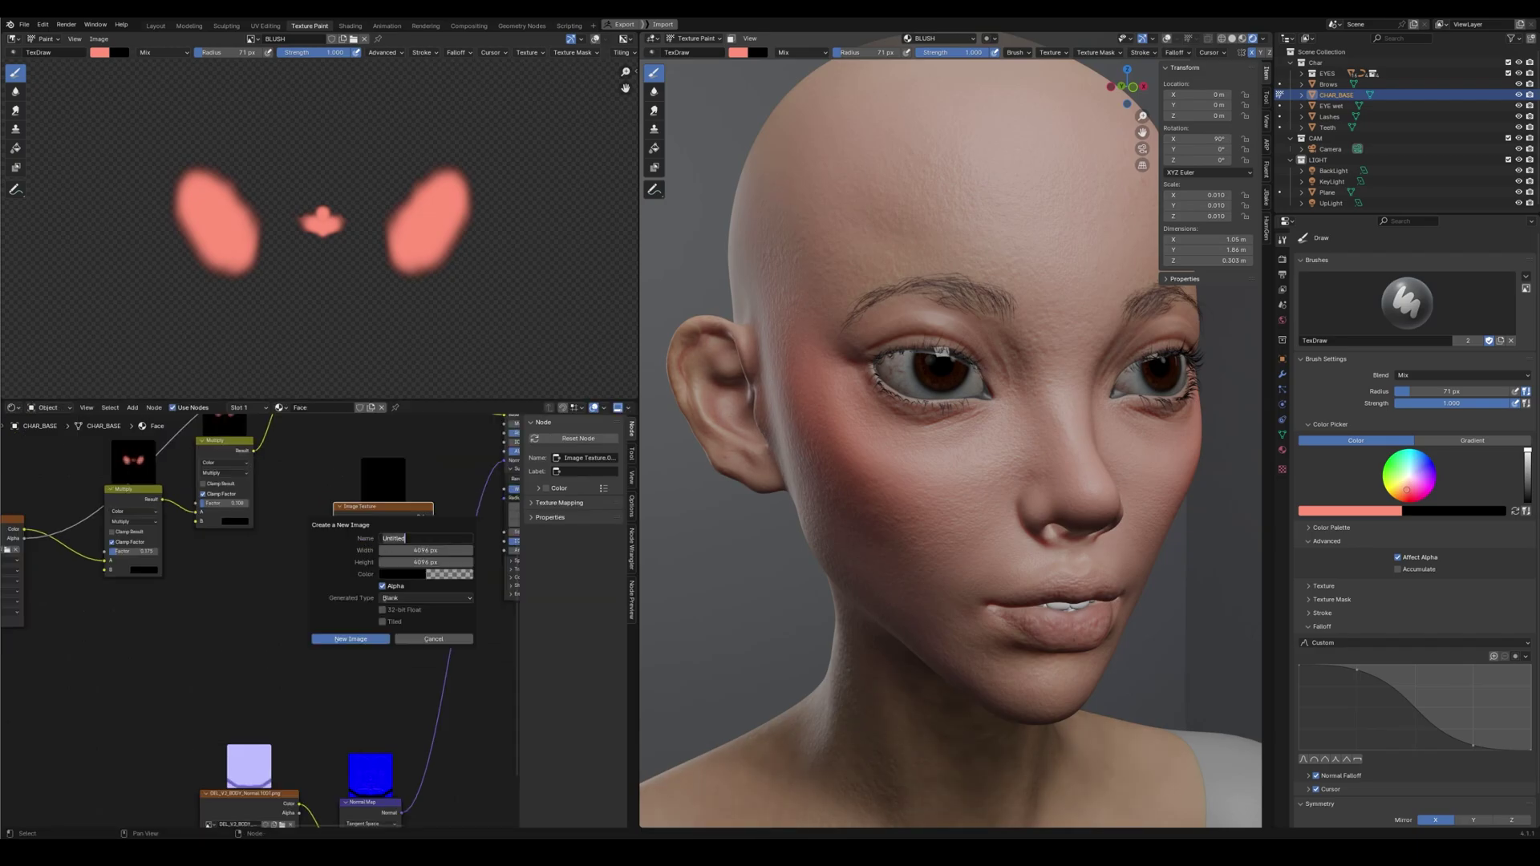
text(ROUGH)
click(357, 640)
scroll(347, 509, up, 2)
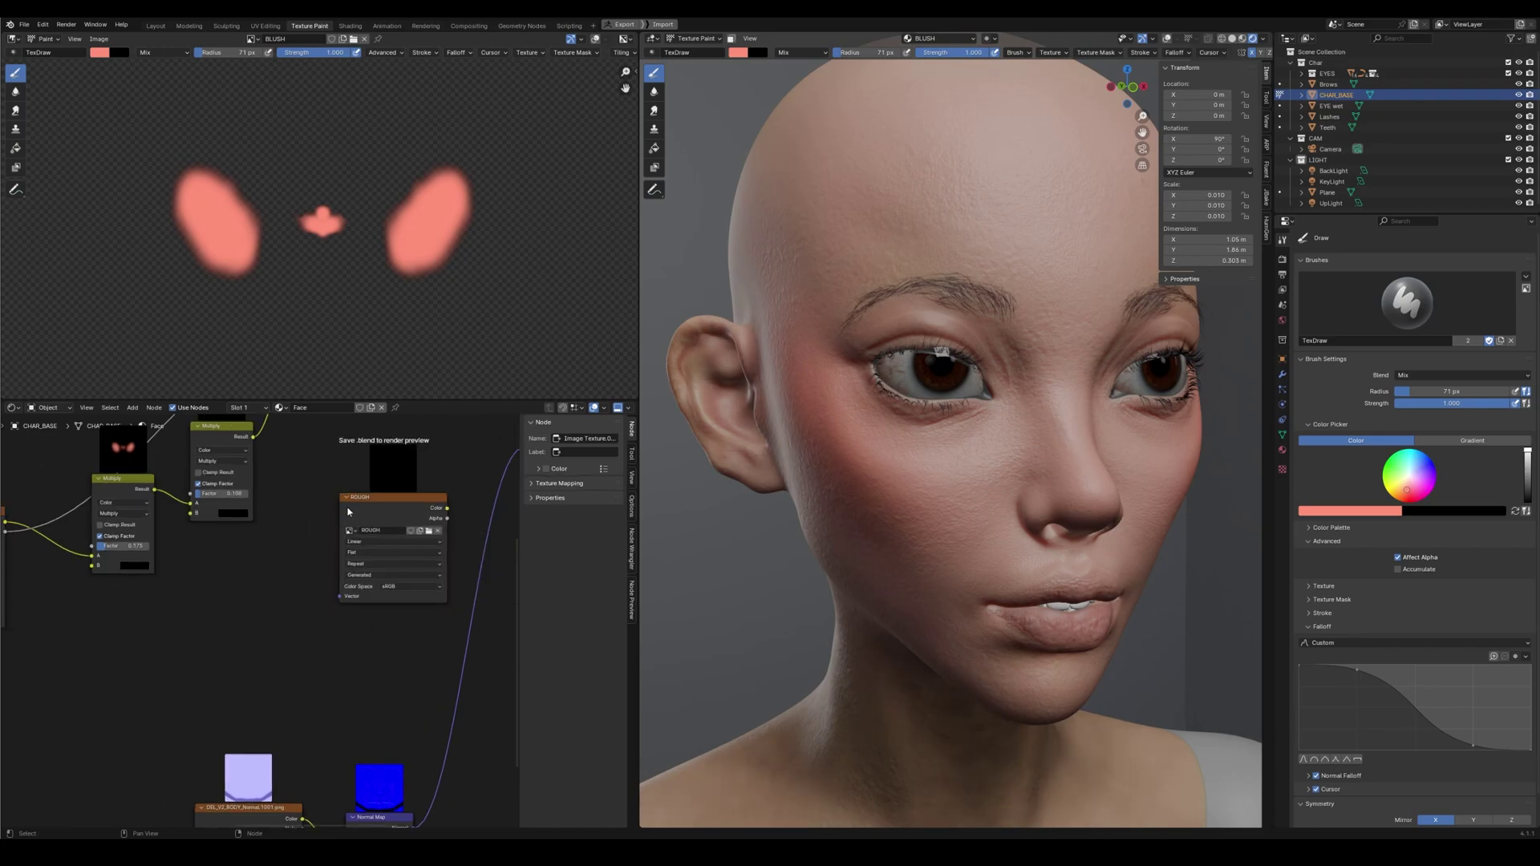
Save the file and connect the ROUGH texture's Color output to the Principled BSDF's Base Color for painting
middle_drag(457, 505, 252, 594)
key(ctrl+s)
drag(248, 597, 366, 511)
middle_drag(1135, 371, 1010, 461)
key(KP_1)
scroll(880, 538, down, 2)
middle_drag(880, 537, 938, 522)
drag(192, 600, 194, 583)
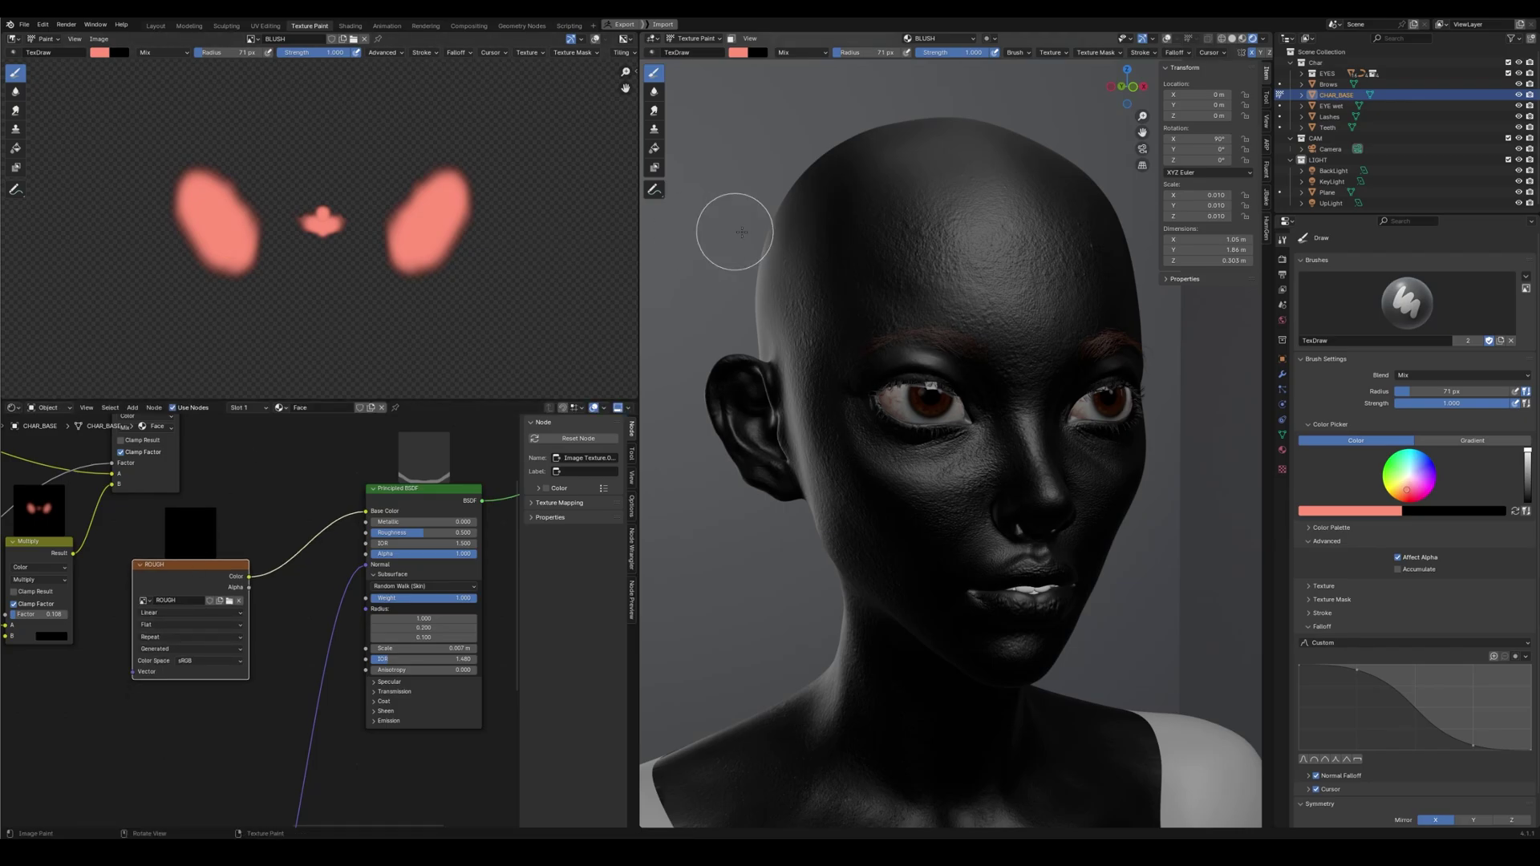
Show the ROUGH image in the image editor and set the brush color to white
click(251, 39)
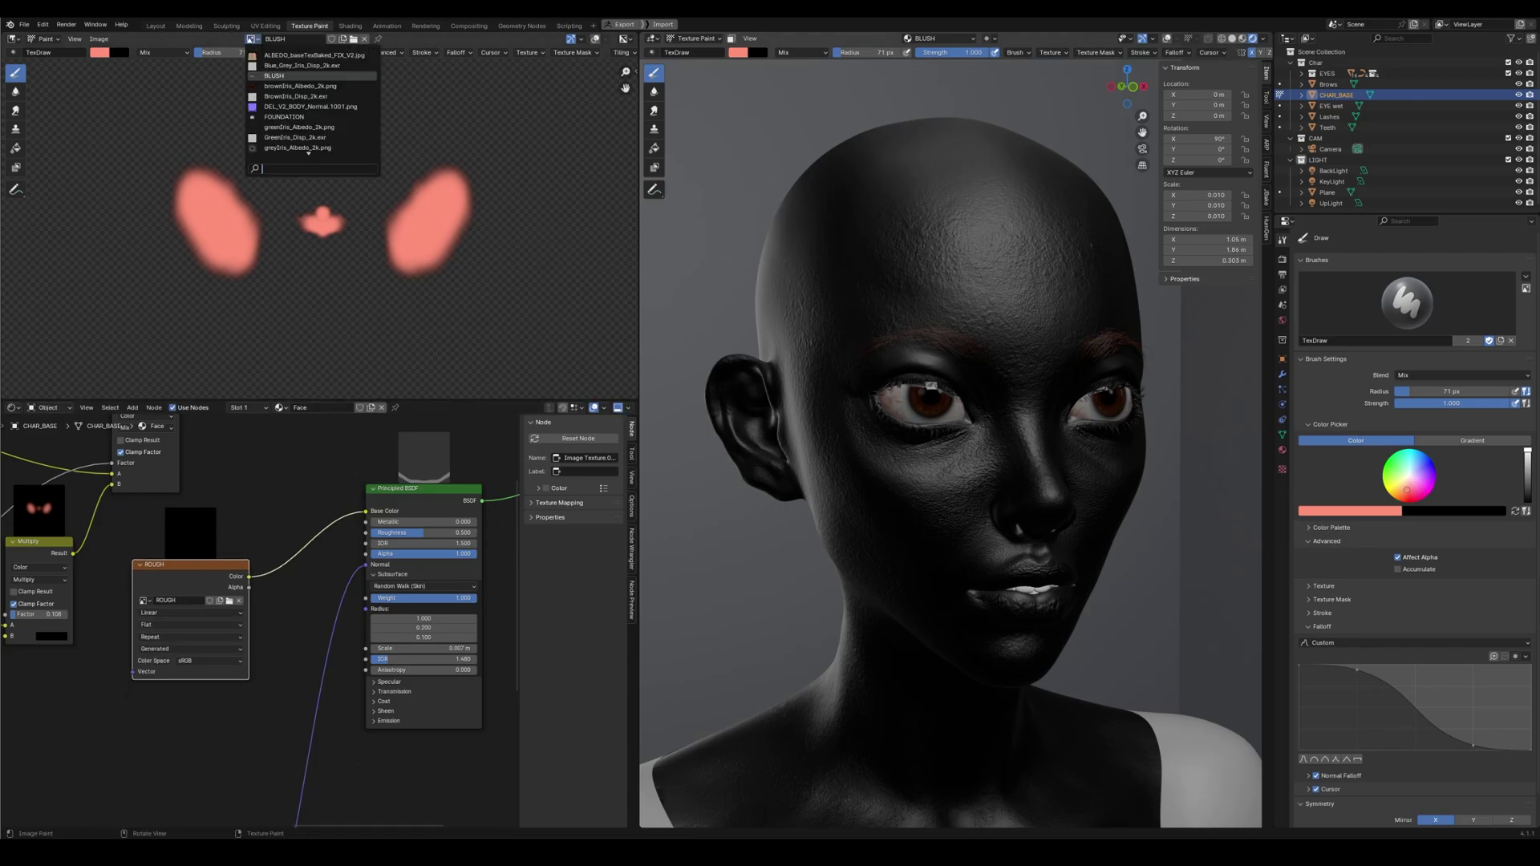
text(rough)
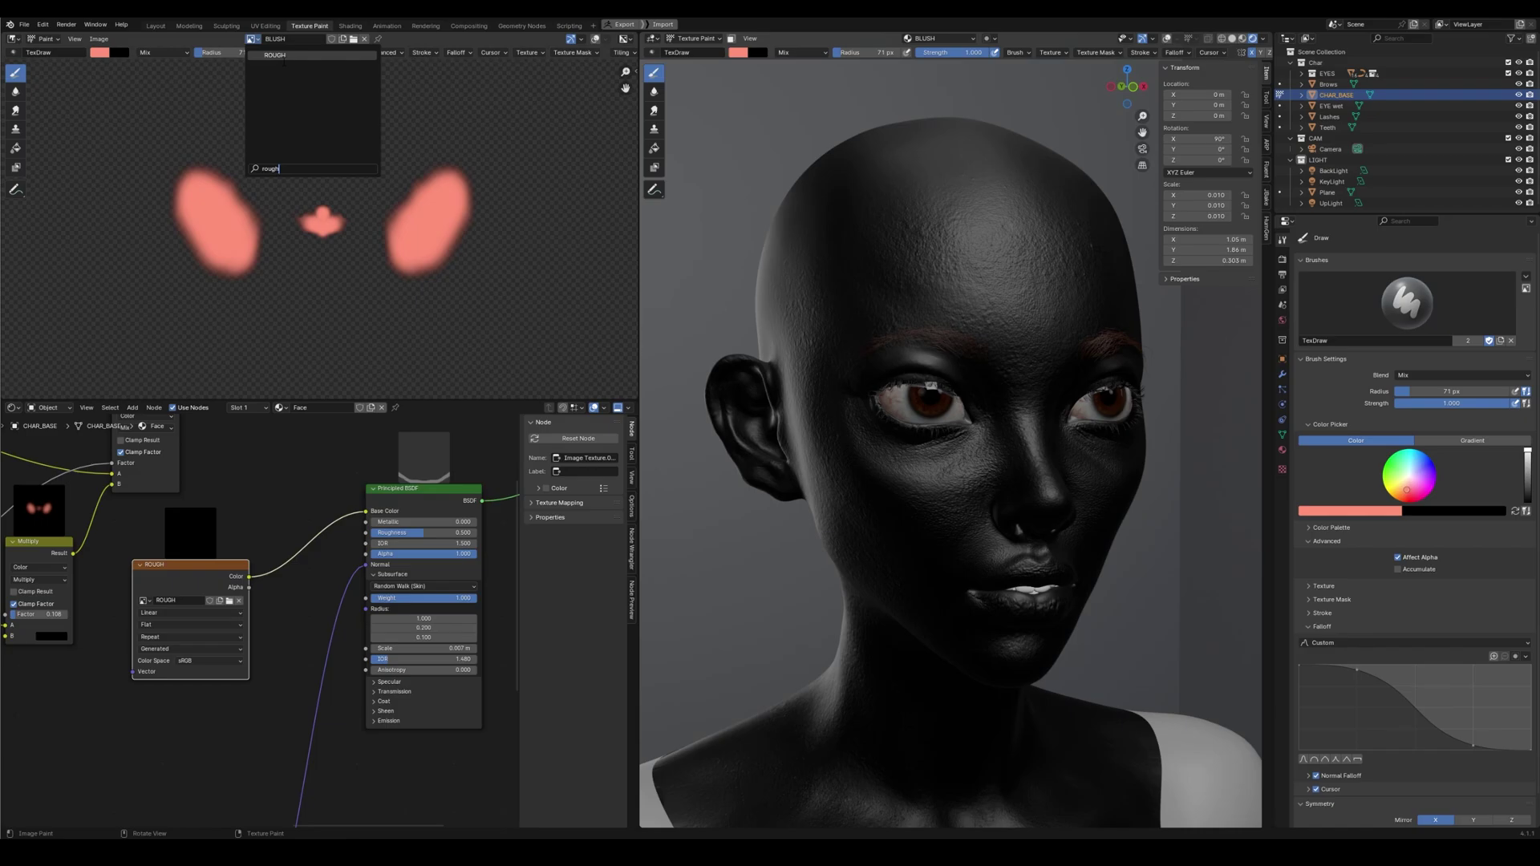
click(282, 56)
click(738, 52)
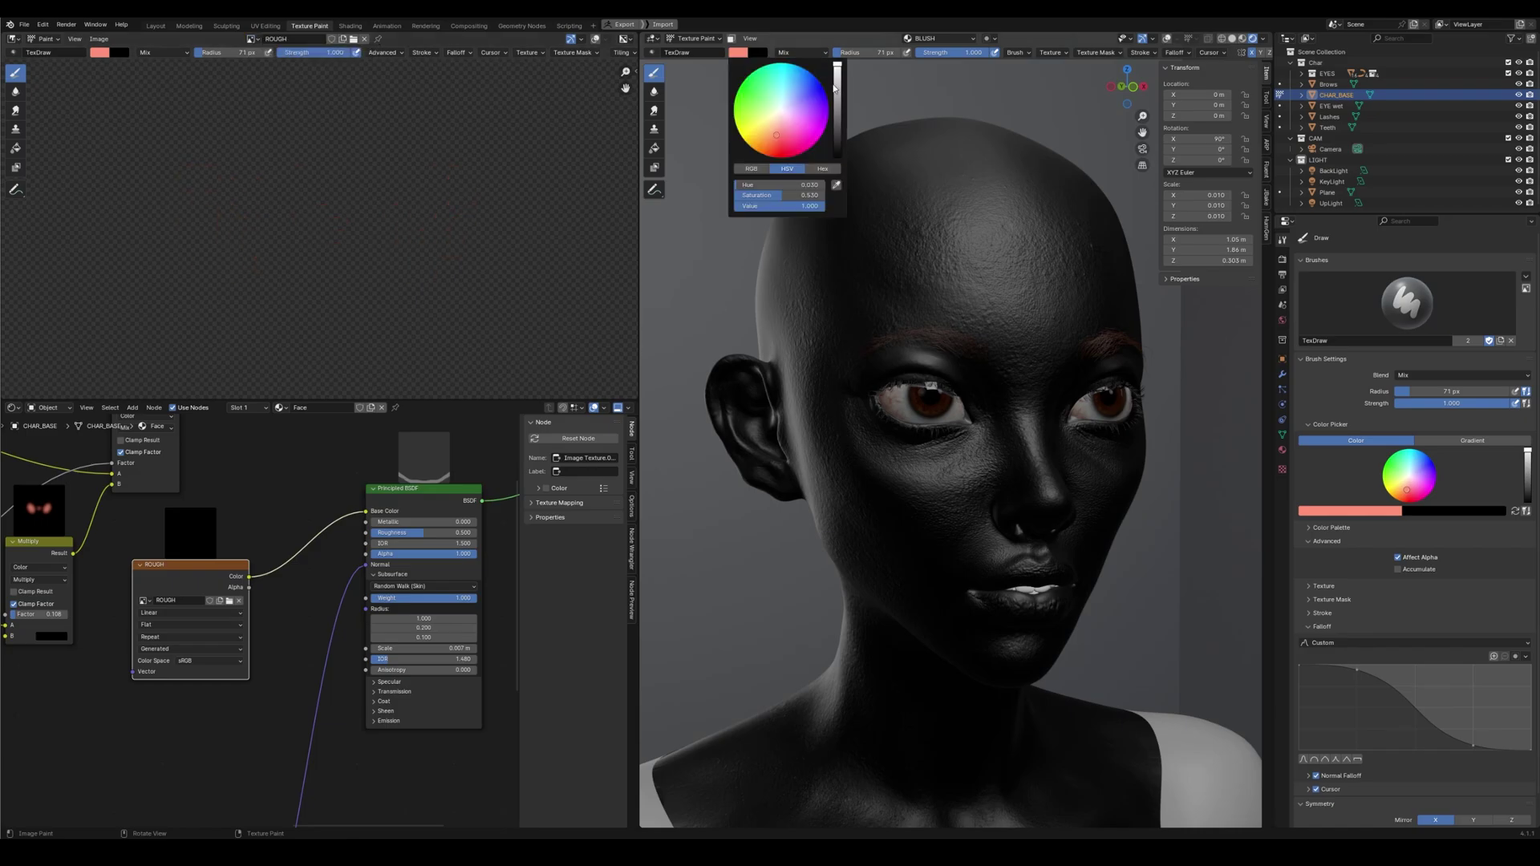
click(790, 115)
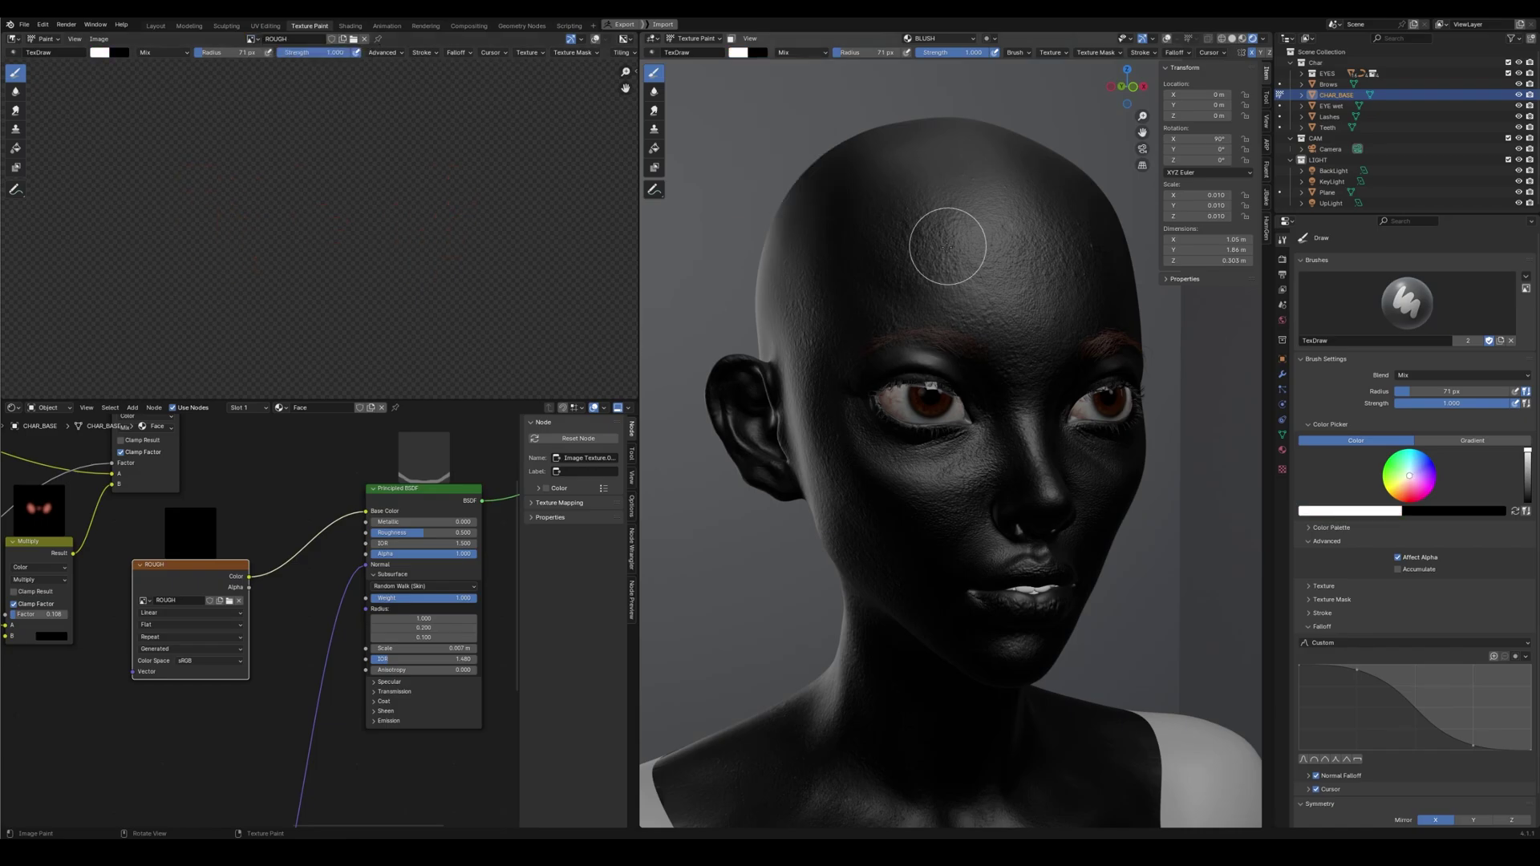
scroll(995, 381, up, 5)
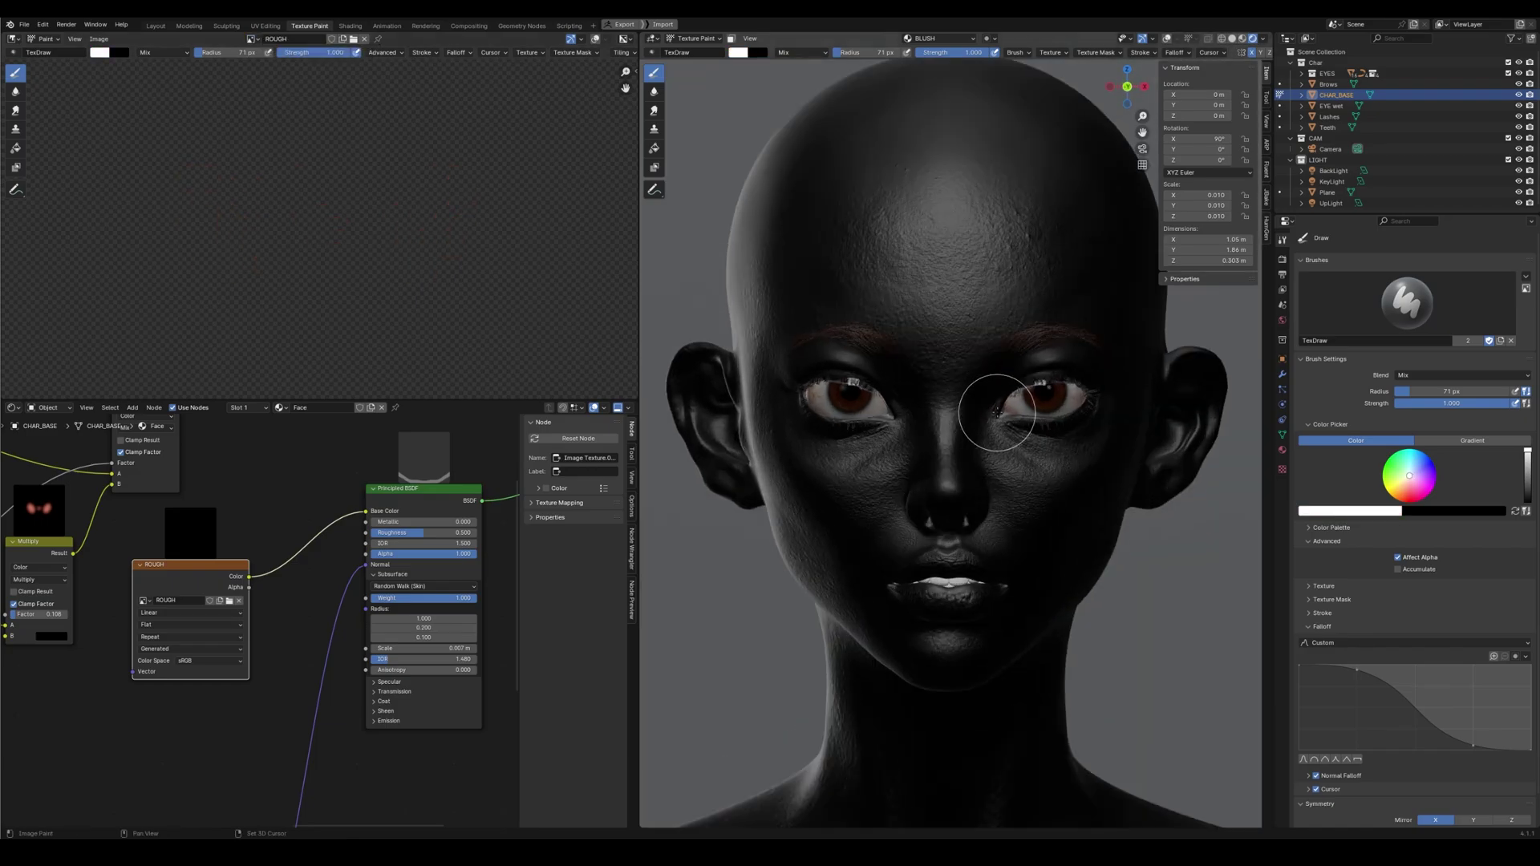
scroll(995, 381, down, 3)
scroll(936, 602, up, 2)
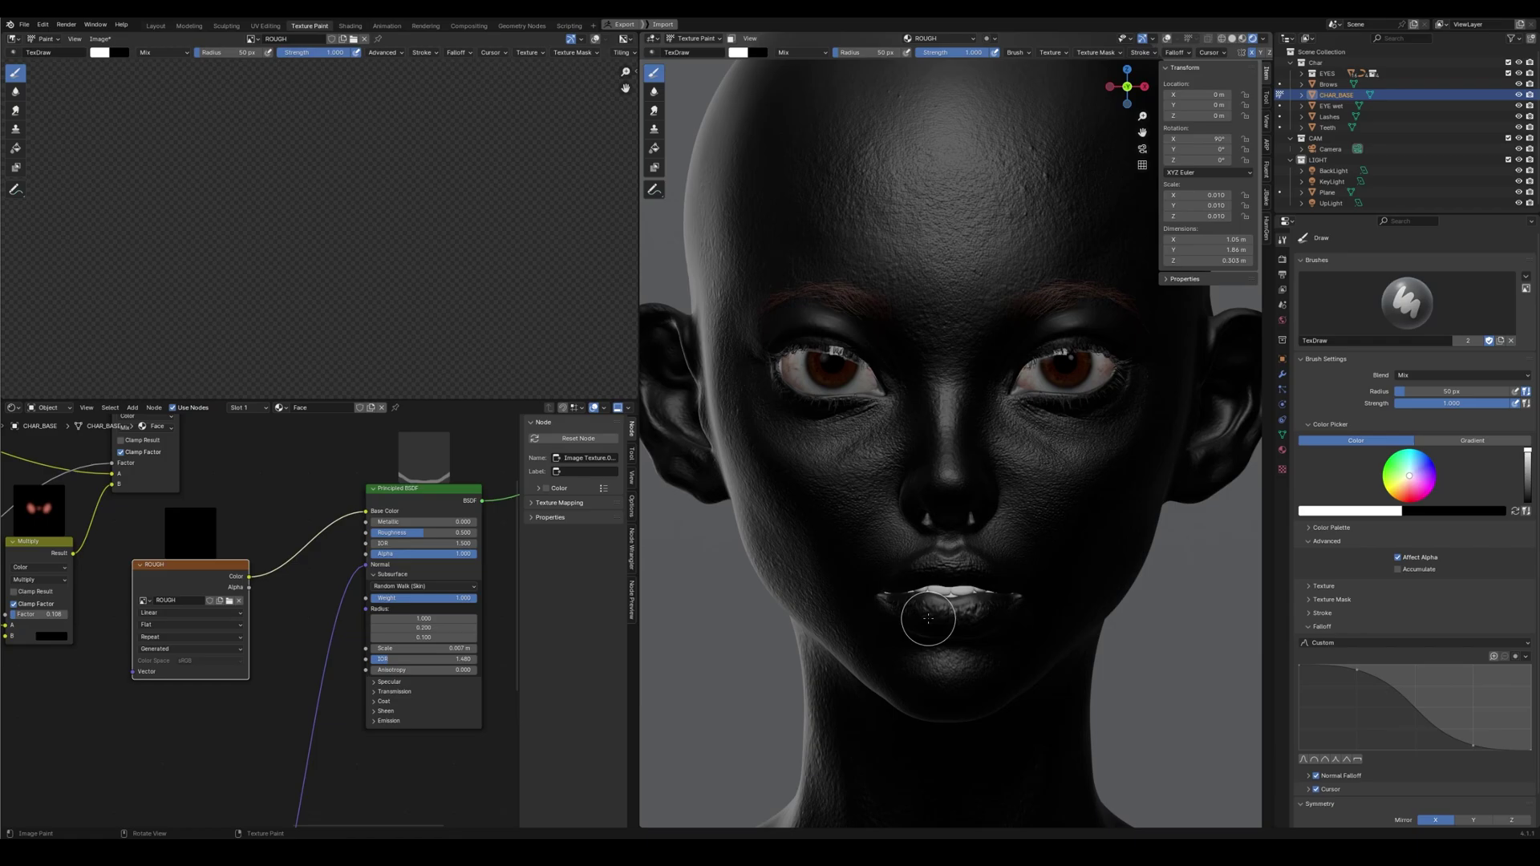
Fill the whole character mesh with white on the ROUGH texture using the Fill tool
click(655, 148)
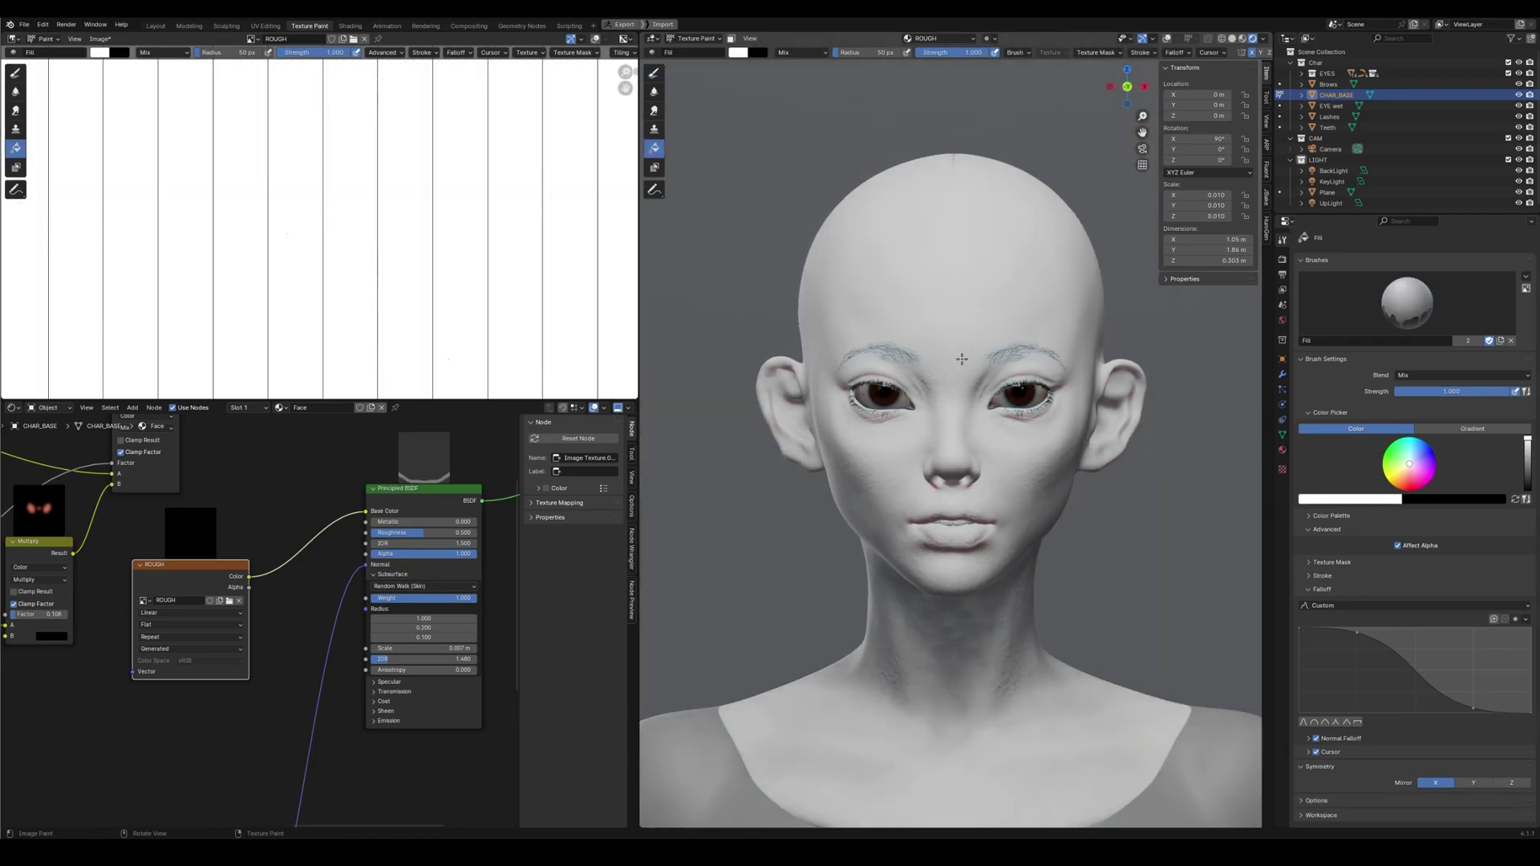
scroll(365, 216, down, 3)
scroll(757, 225, up, 2)
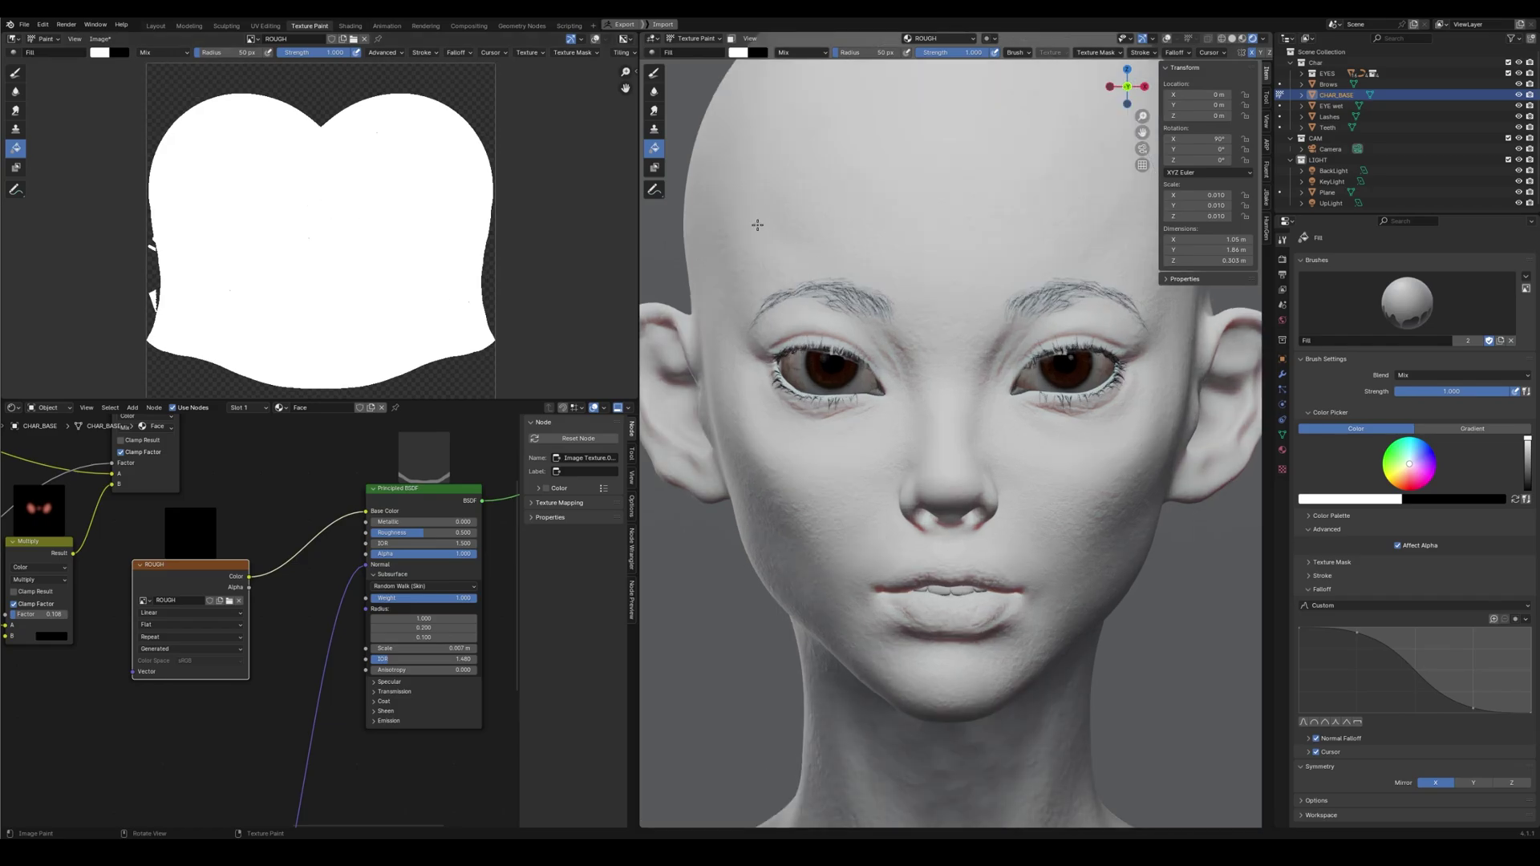
Set the paint color to black, try filling the mesh with it, and undo the fill
click(739, 53)
key(x)
scroll(1005, 498, up, 4)
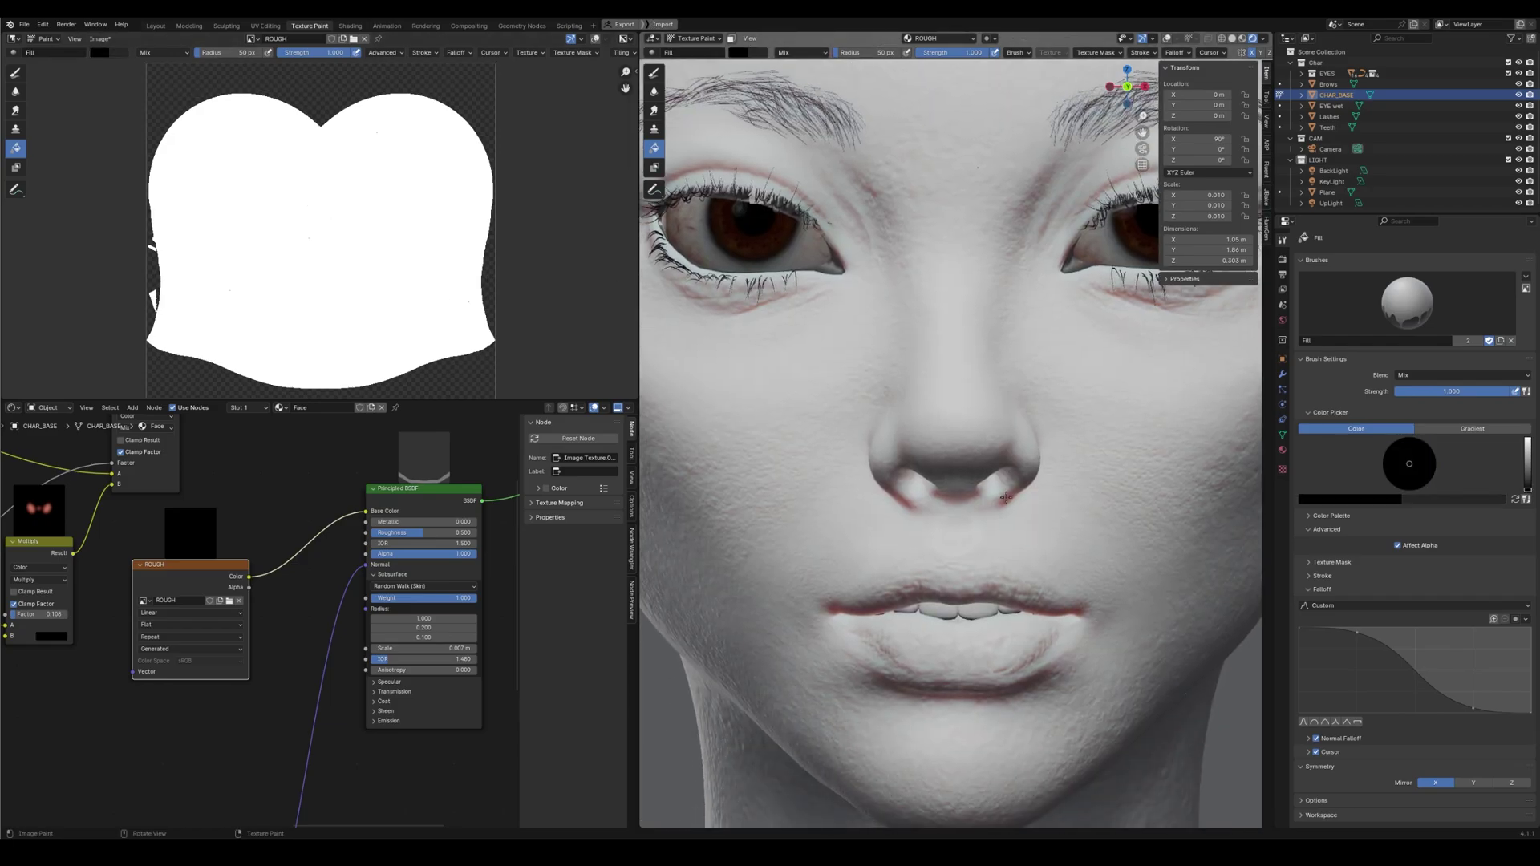
click(914, 636)
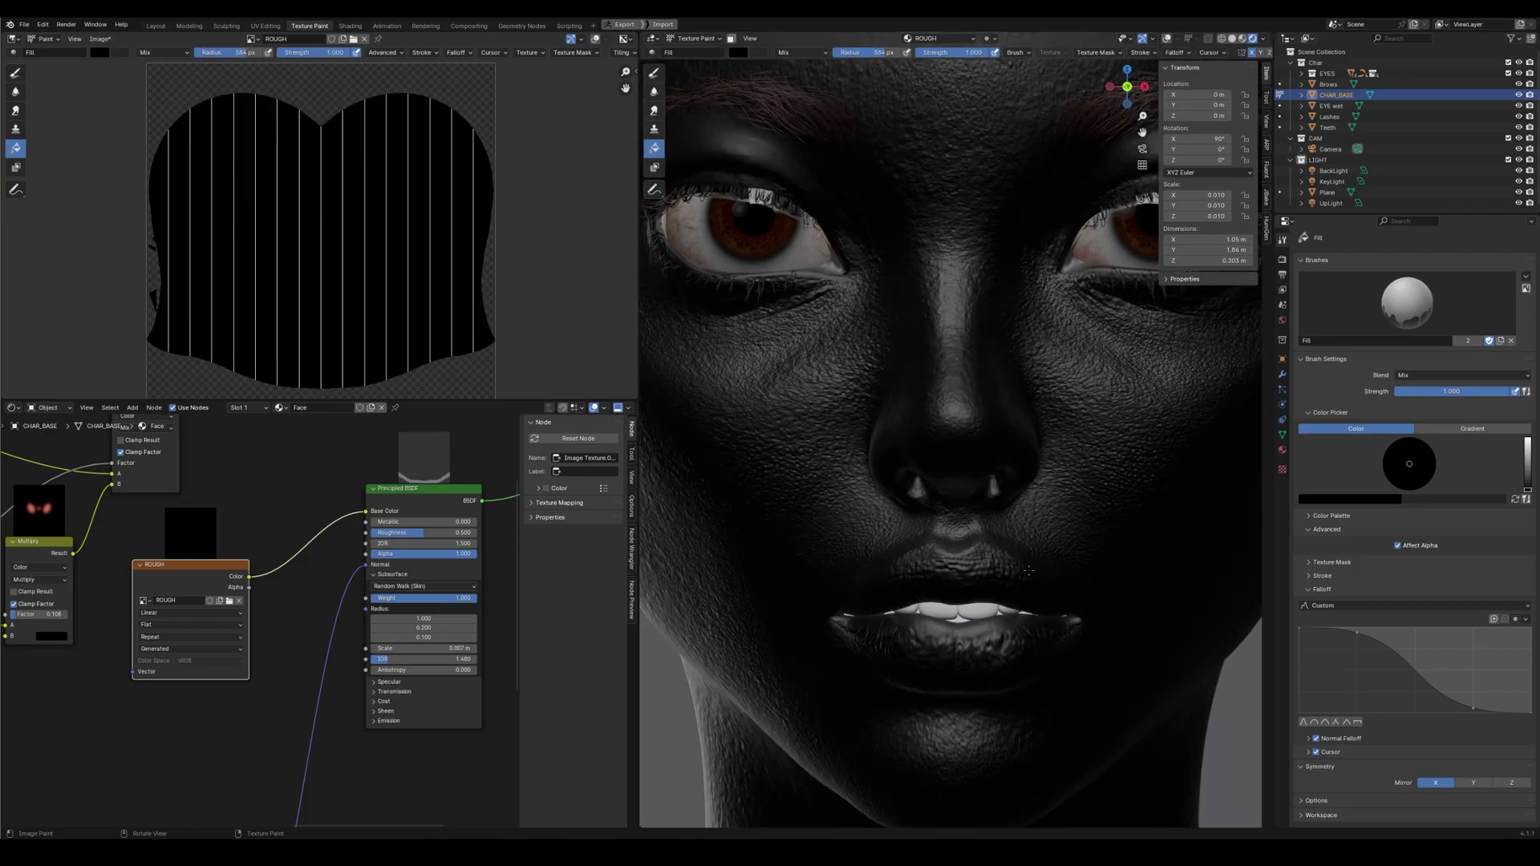
key(ctrl+z)
Paint the upper and lower lips black on the ROUGH texture with the Draw brush
click(654, 73)
scroll(842, 562, up, 1)
key(x)
drag(863, 674, 954, 694)
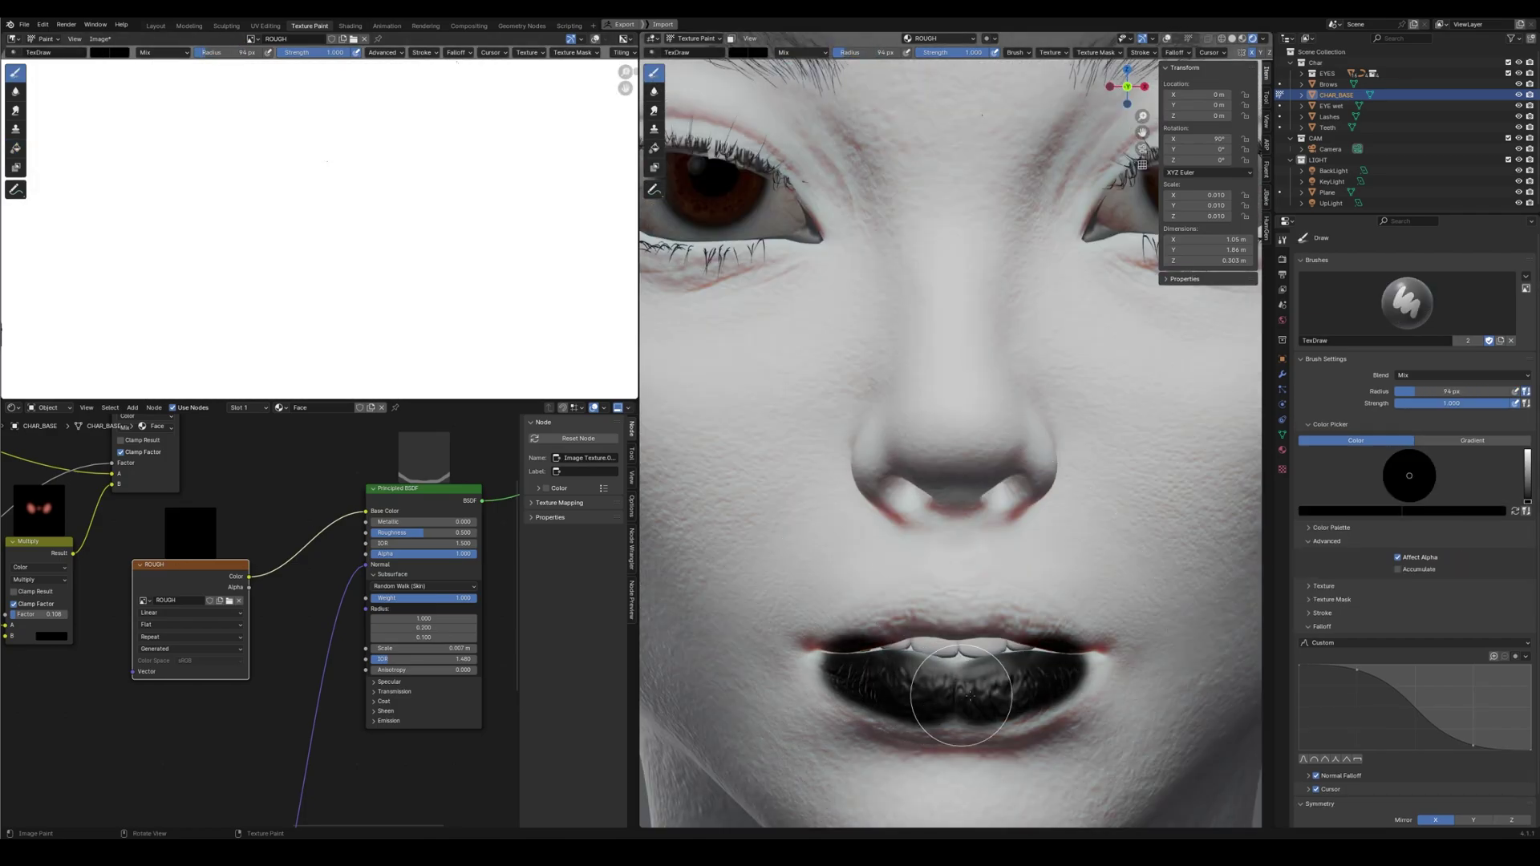
mouse_move(863, 641)
mouse_down()
mouse_move(946, 615)
mouse_move(1043, 622)
mouse_move(1079, 638)
mouse_move(1047, 671)
mouse_up()
Set the brush radius to 173 px and strength to 0.244, and paint soft grey along the nose
key(f)
click(1100, 651)
scroll(1006, 646, down, 2)
key(shift+f)
click(990, 469)
drag(955, 413, 940, 321)
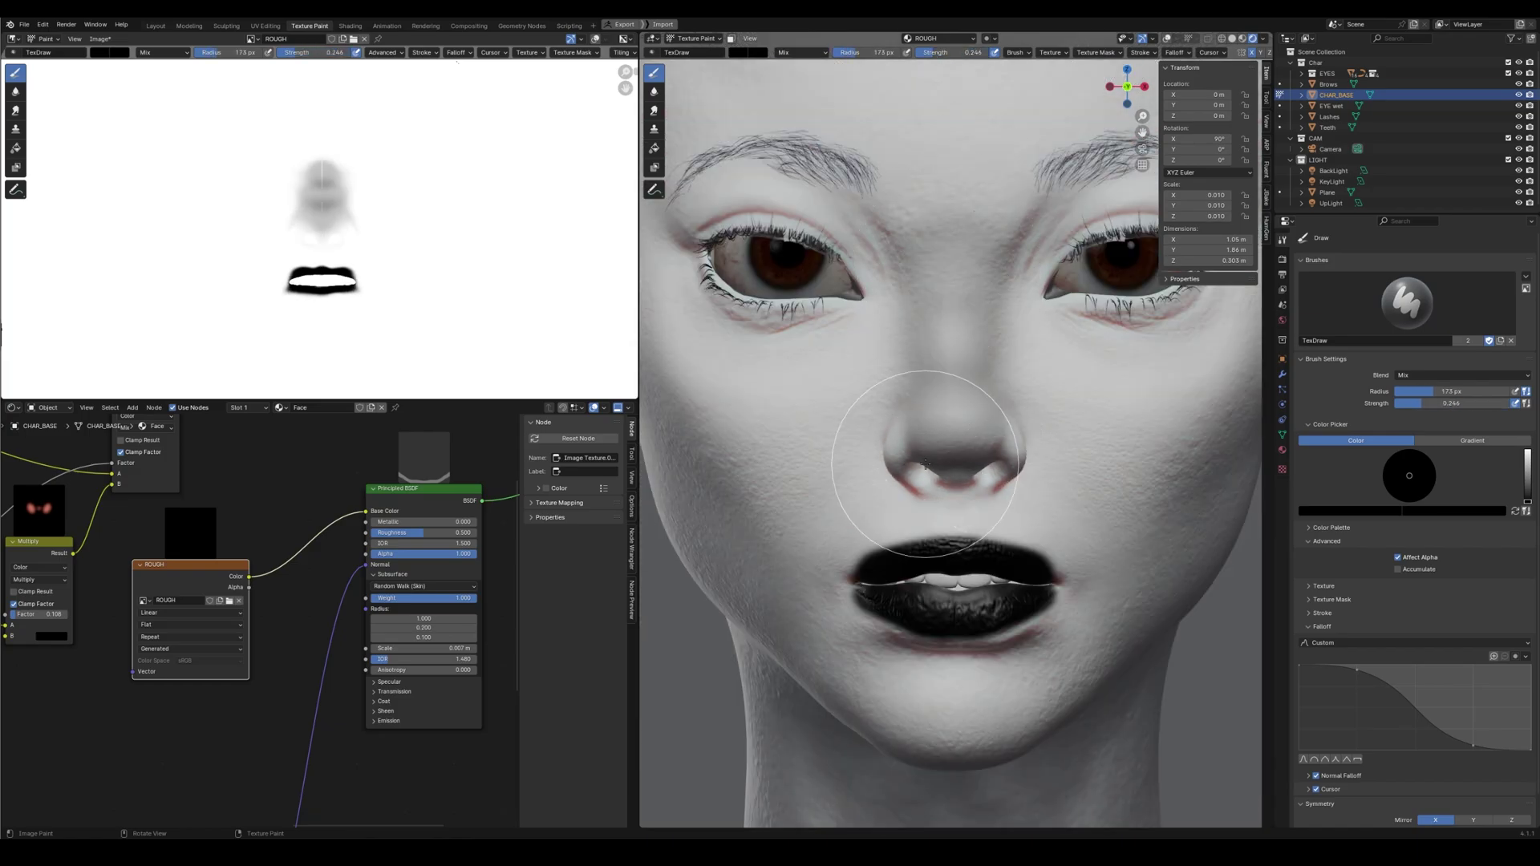
Paint soft grey between the eyebrows and across the lower forehead on the ROUGH texture
scroll(946, 337, down, 2)
shift+middle_drag(947, 281, 947, 405)
drag(940, 400, 882, 272)
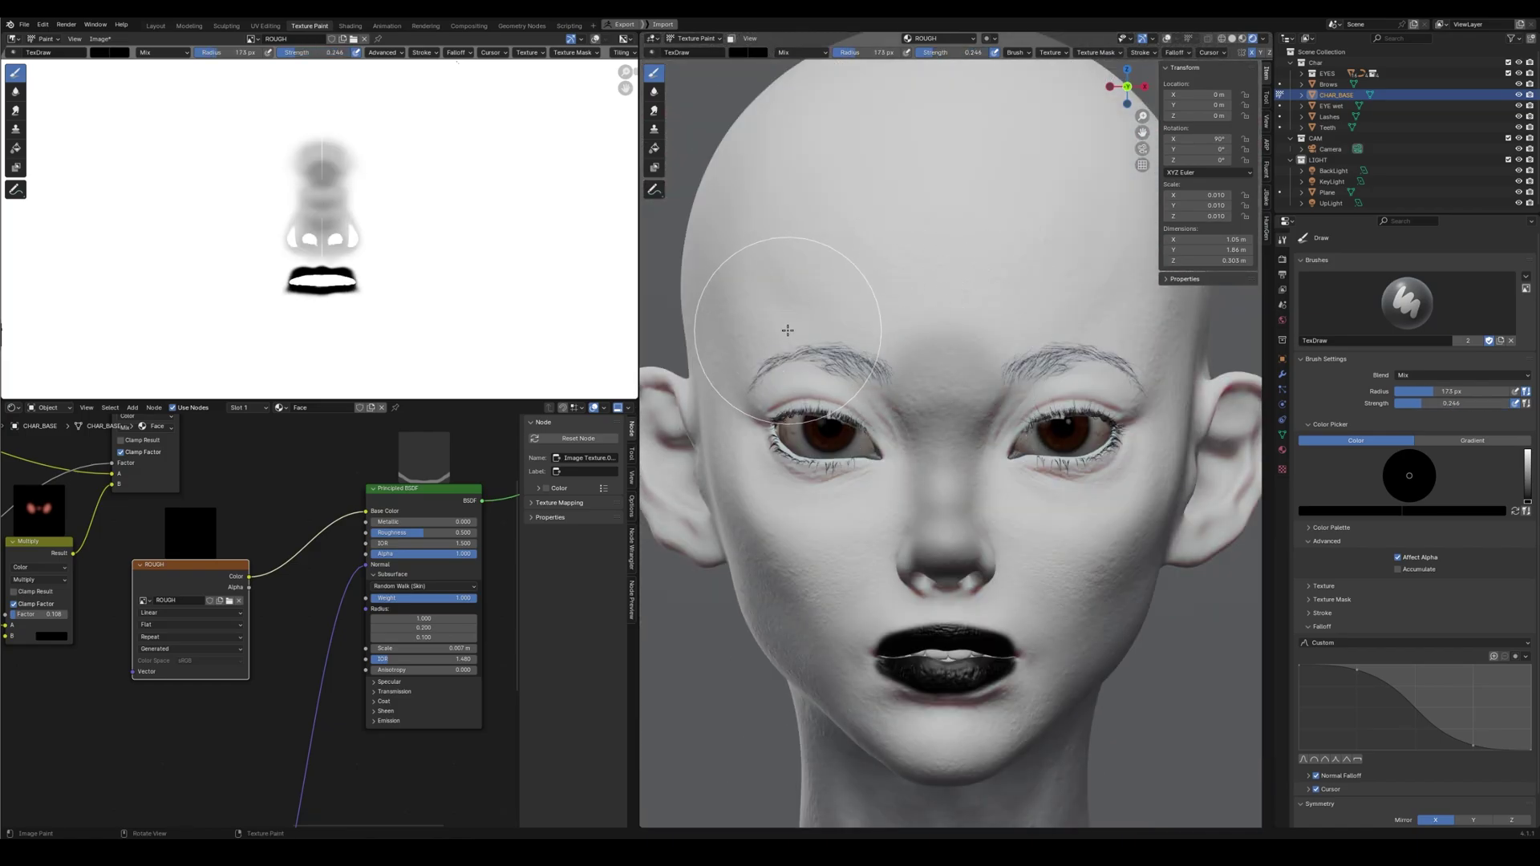
drag(996, 343, 1101, 331)
Paint soft grey over the cheeks and the chin on the ROUGH texture
middle_drag(1043, 561, 974, 567)
drag(974, 567, 1067, 491)
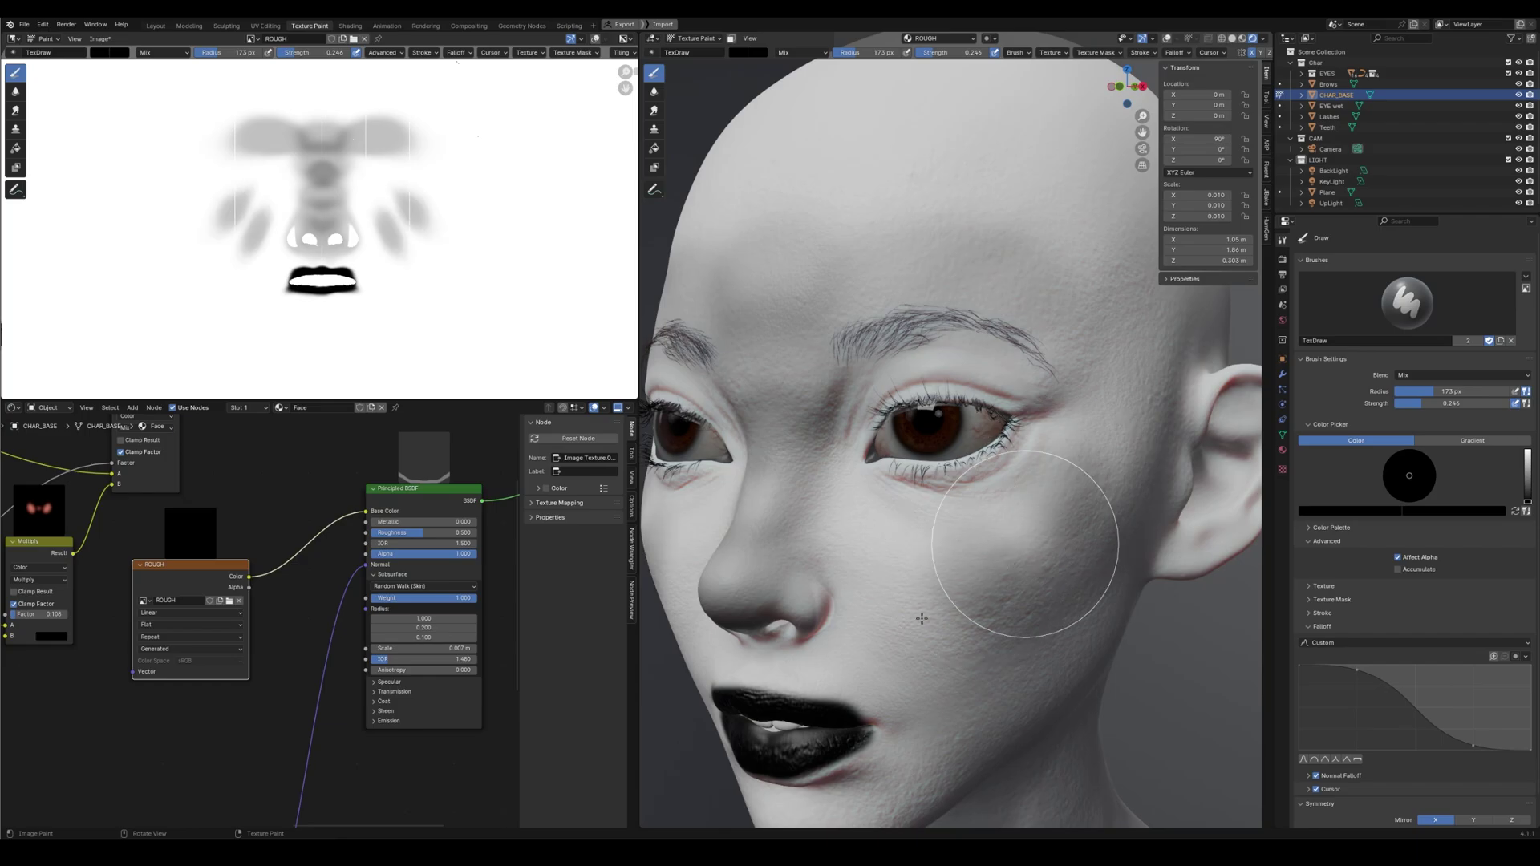
mouse_move(1028, 543)
mouse_down()
mouse_move(940, 612)
mouse_move(971, 544)
mouse_up()
mouse_move(970, 561)
alt+middle_down()
mouse_move(993, 624)
mouse_move(1029, 493)
alt+middle_up()
drag(1023, 602, 981, 615)
shift+middle_drag(1073, 412, 1072, 477)
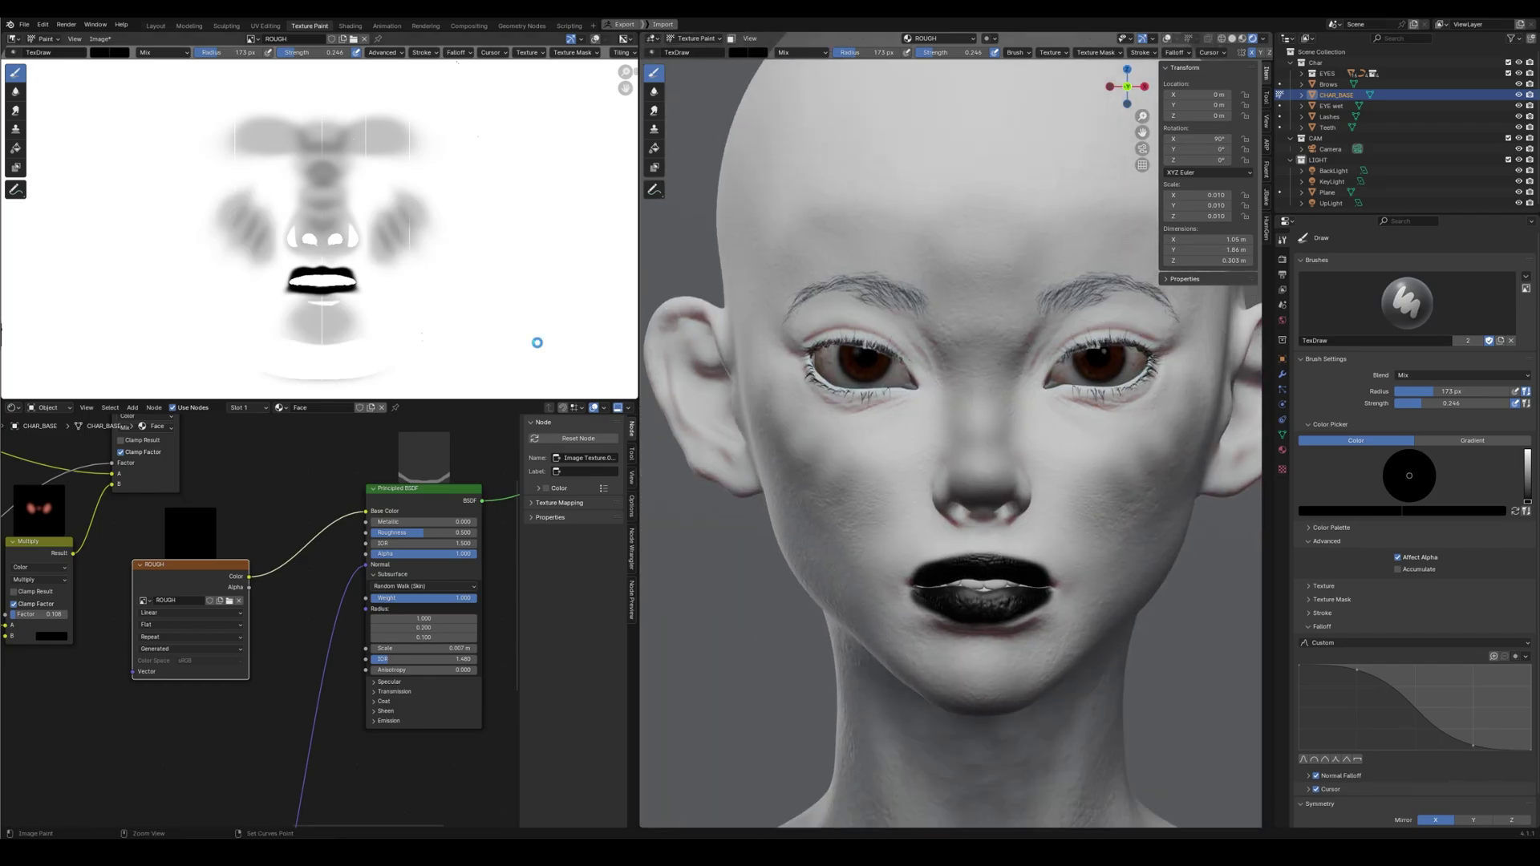
Save the file and reconnect the makeup Mix node's Result to the Principled BSDF's Base Color
scroll(454, 209, up, 3)
scroll(454, 210, down, 2)
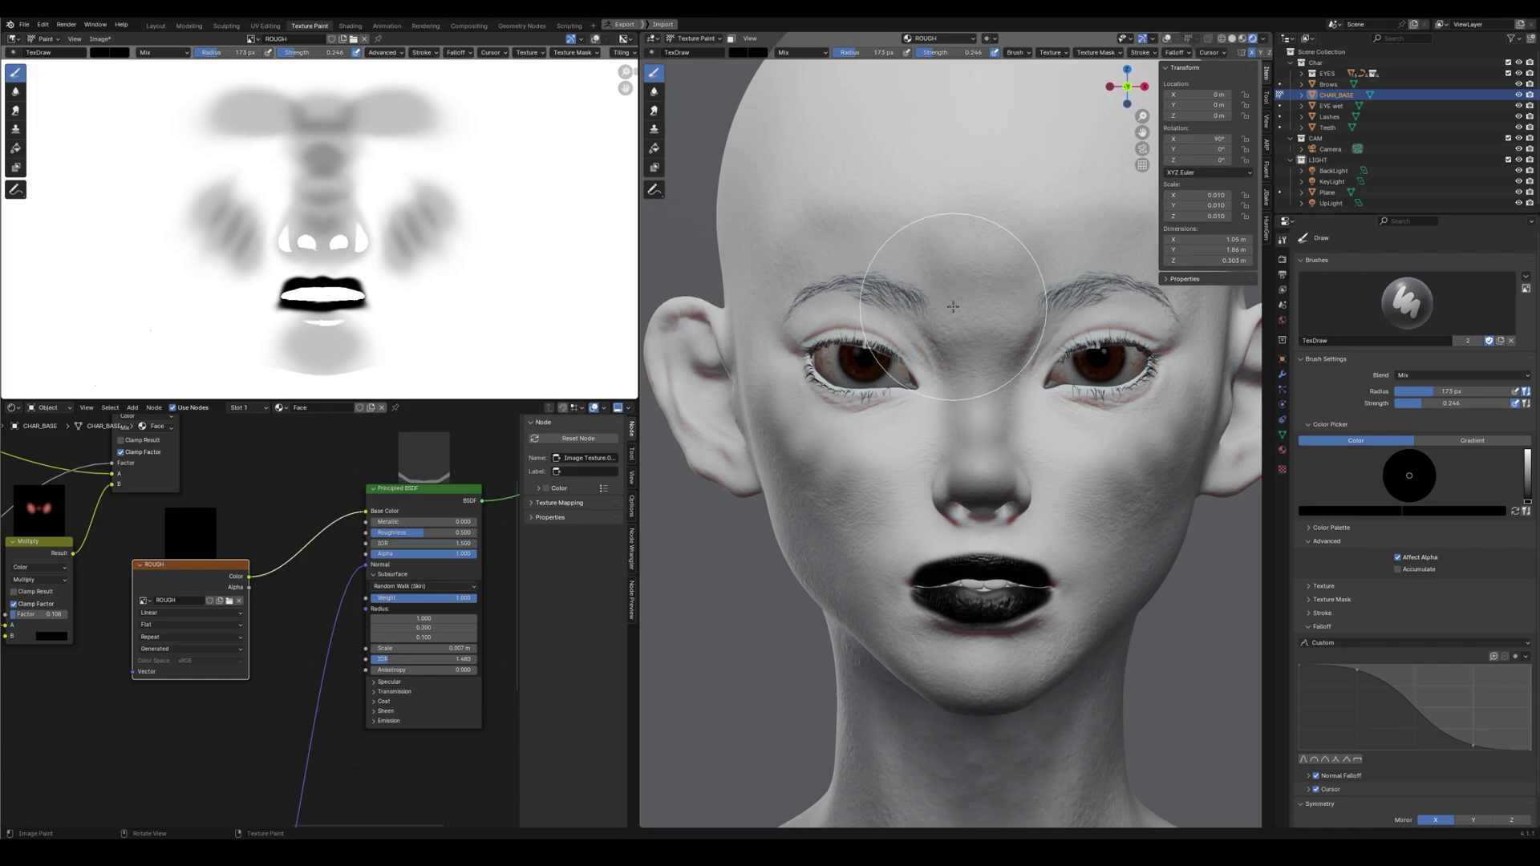
key(ctrl+s)
scroll(285, 516, down, 2)
middle_drag(286, 516, 305, 576)
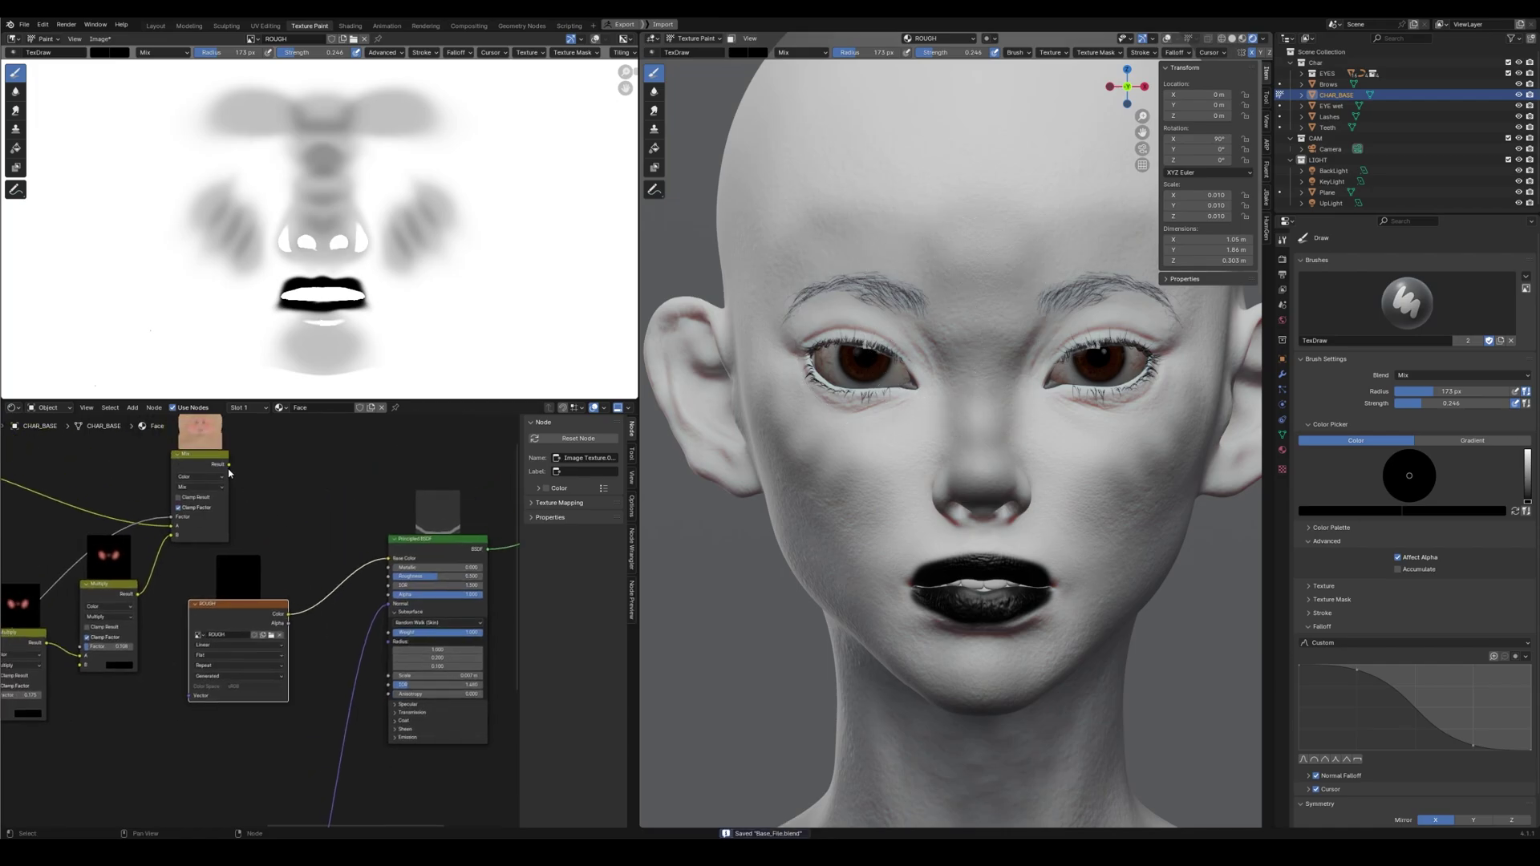
drag(230, 472, 290, 477)
drag(394, 555, 390, 558)
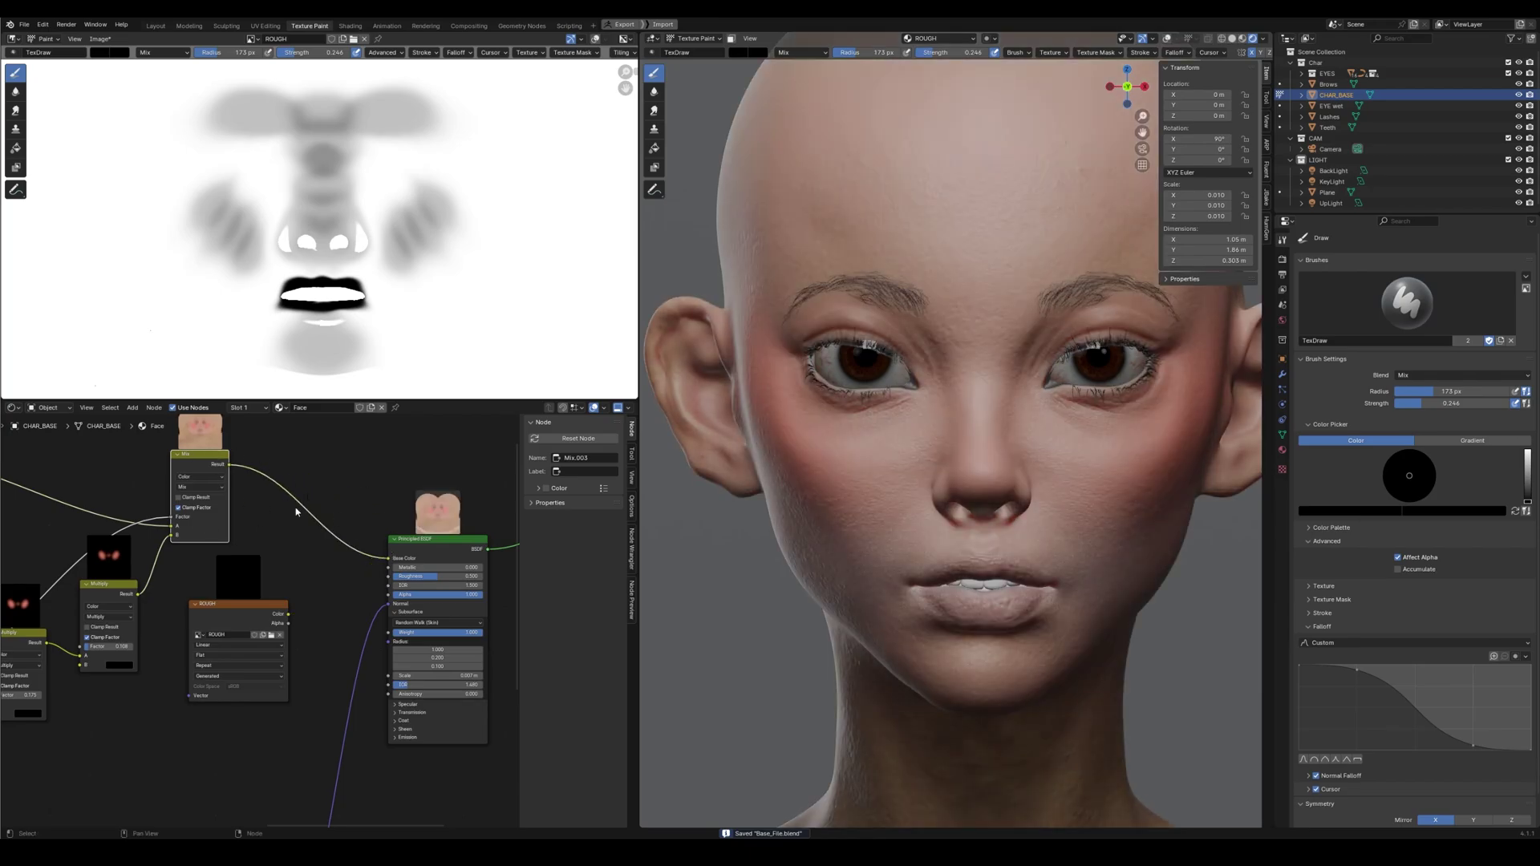
Connect the ROUGH image texture's Color output to the Principled BSDF's Roughness input
scroll(259, 620, up, 2)
middle_drag(367, 497, 358, 466)
click(254, 582)
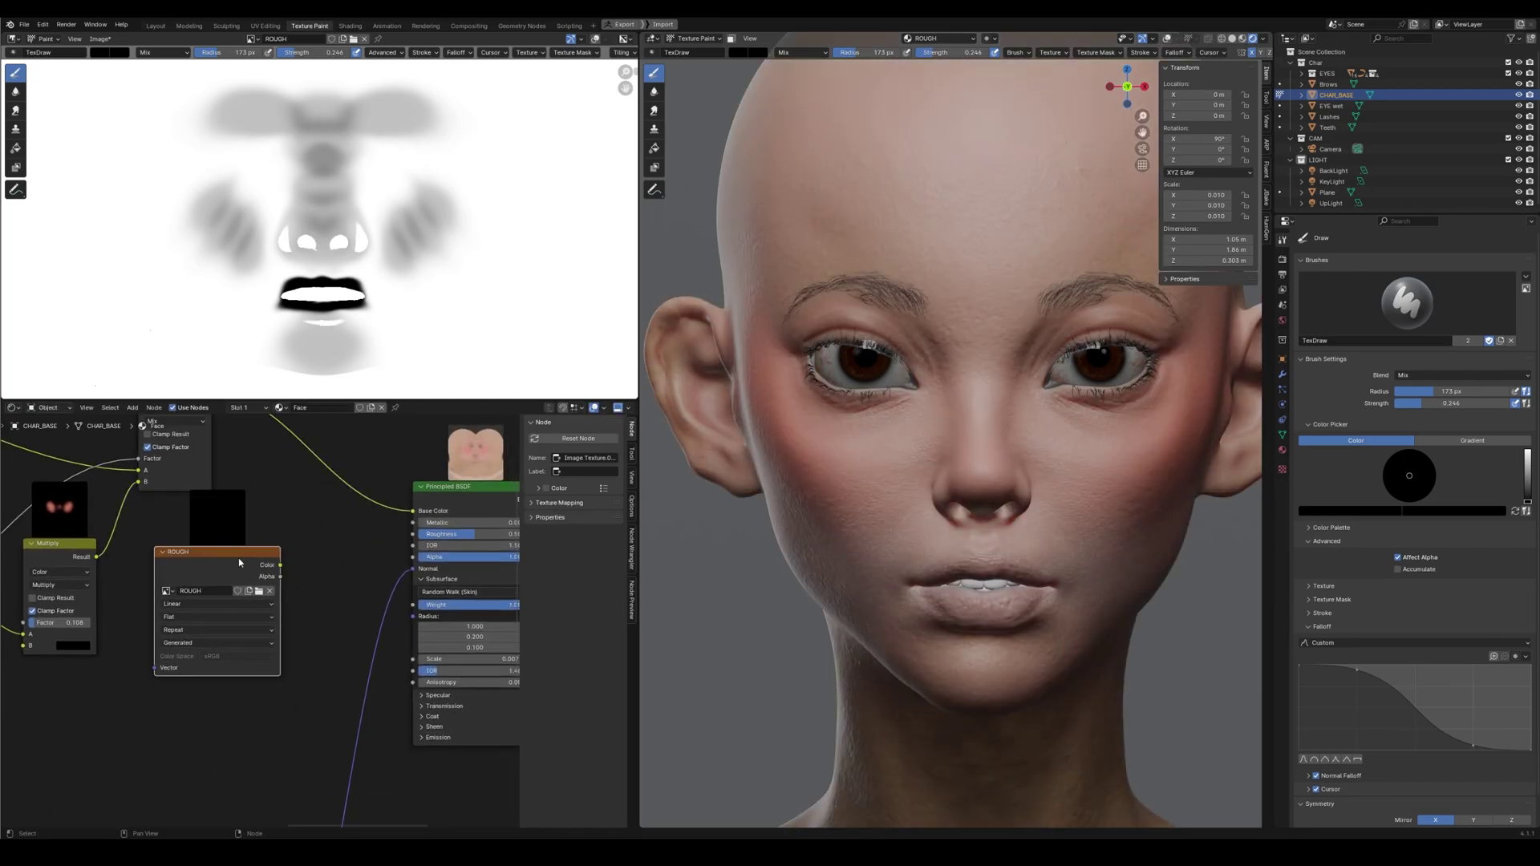
scroll(238, 556, up, 1)
middle_drag(258, 553, 206, 593)
middle_drag(305, 565, 207, 590)
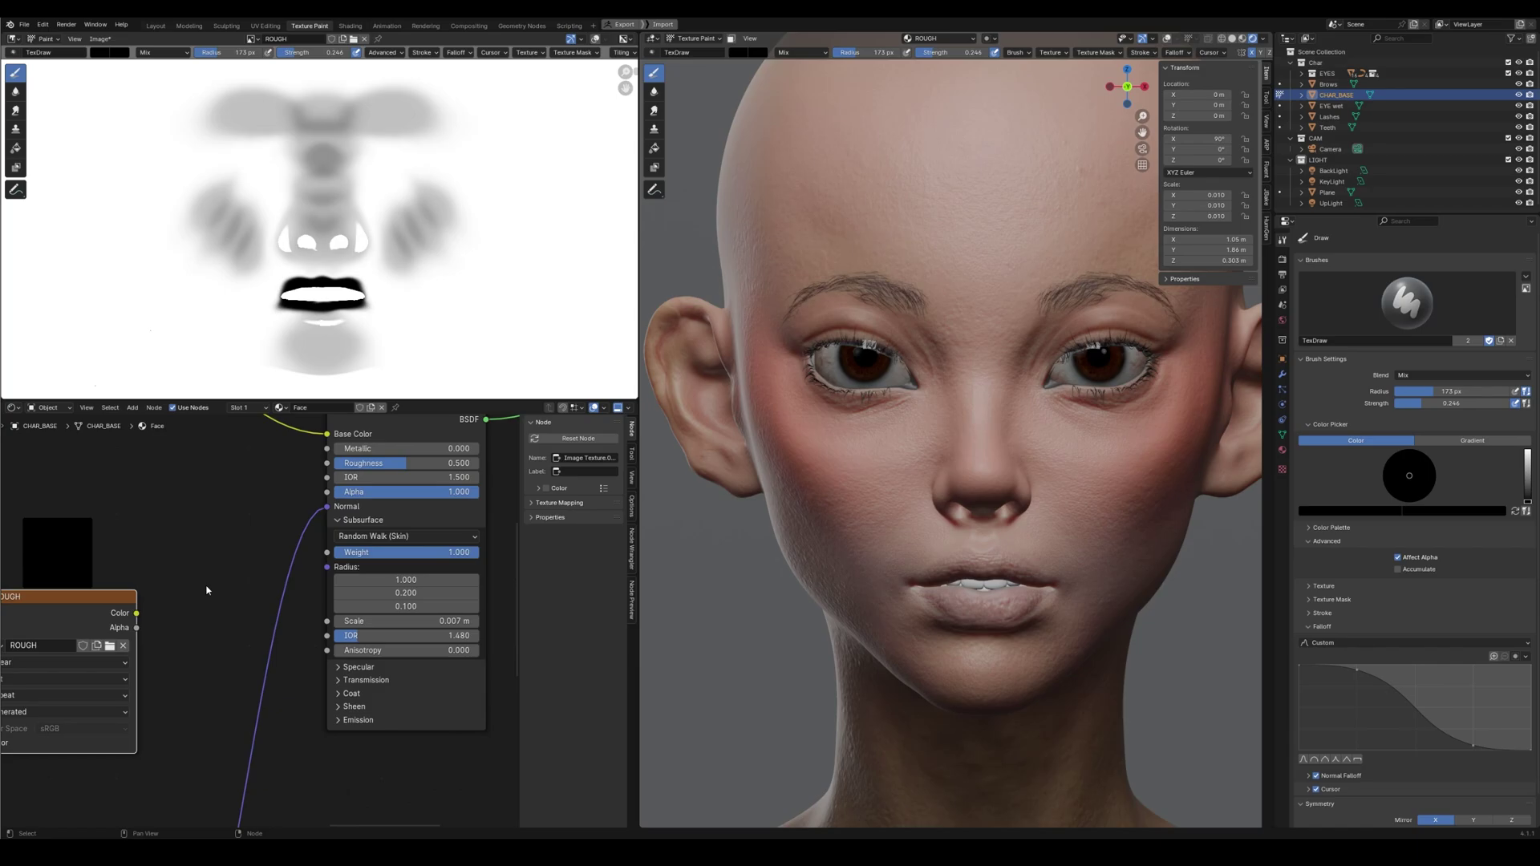
drag(249, 564, 329, 464)
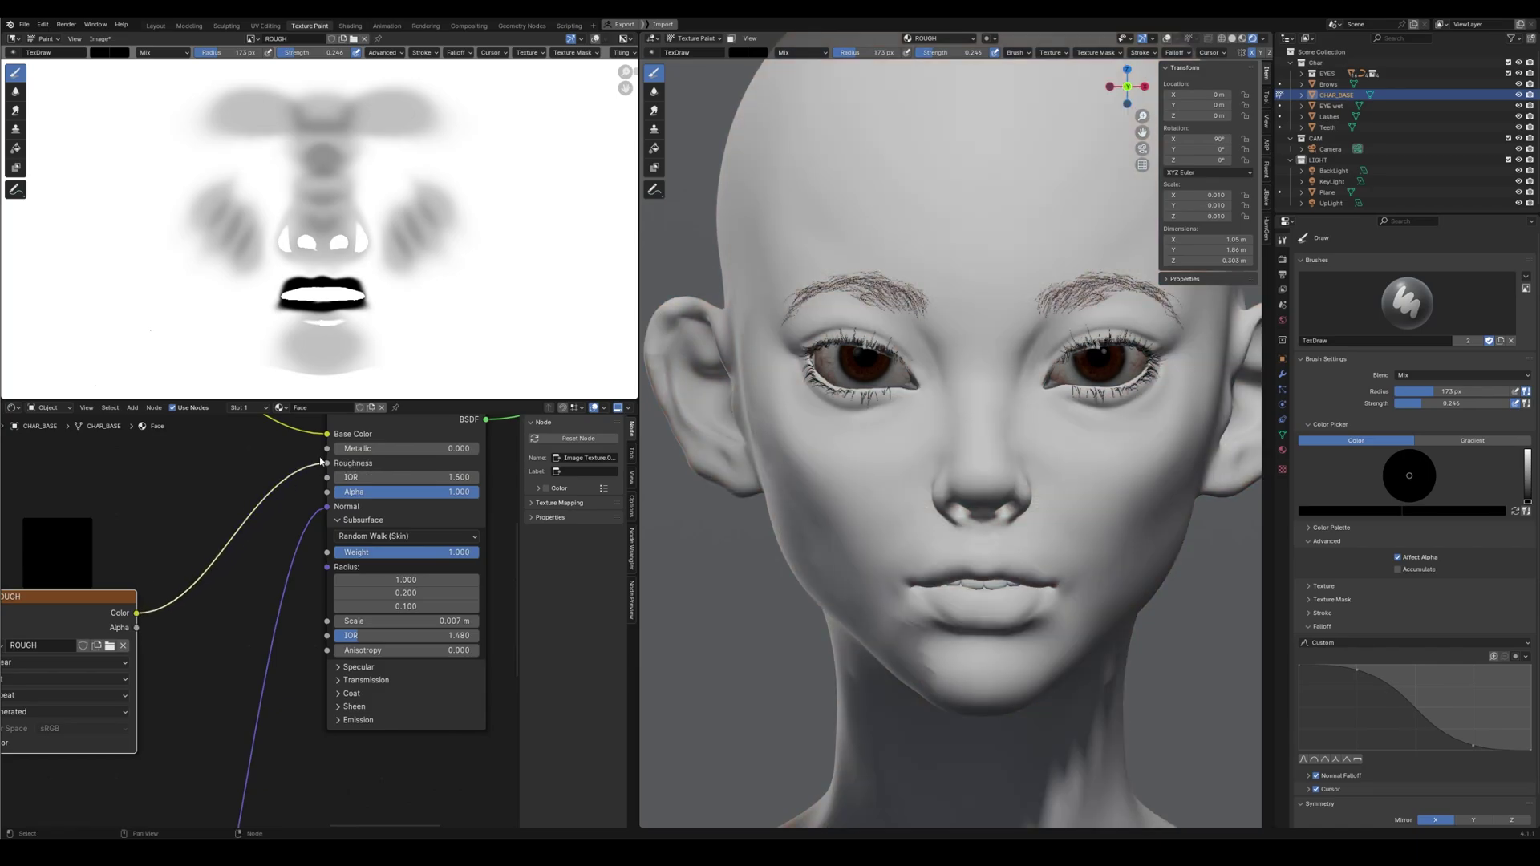
middle_drag(240, 562, 299, 566)
Examine the skin and lip shine on the face from several angles and distances, and save the file
middle_drag(1002, 449, 954, 514)
scroll(949, 555, up, 3)
shift+middle_drag(976, 572, 1004, 518)
scroll(1012, 498, down, 3)
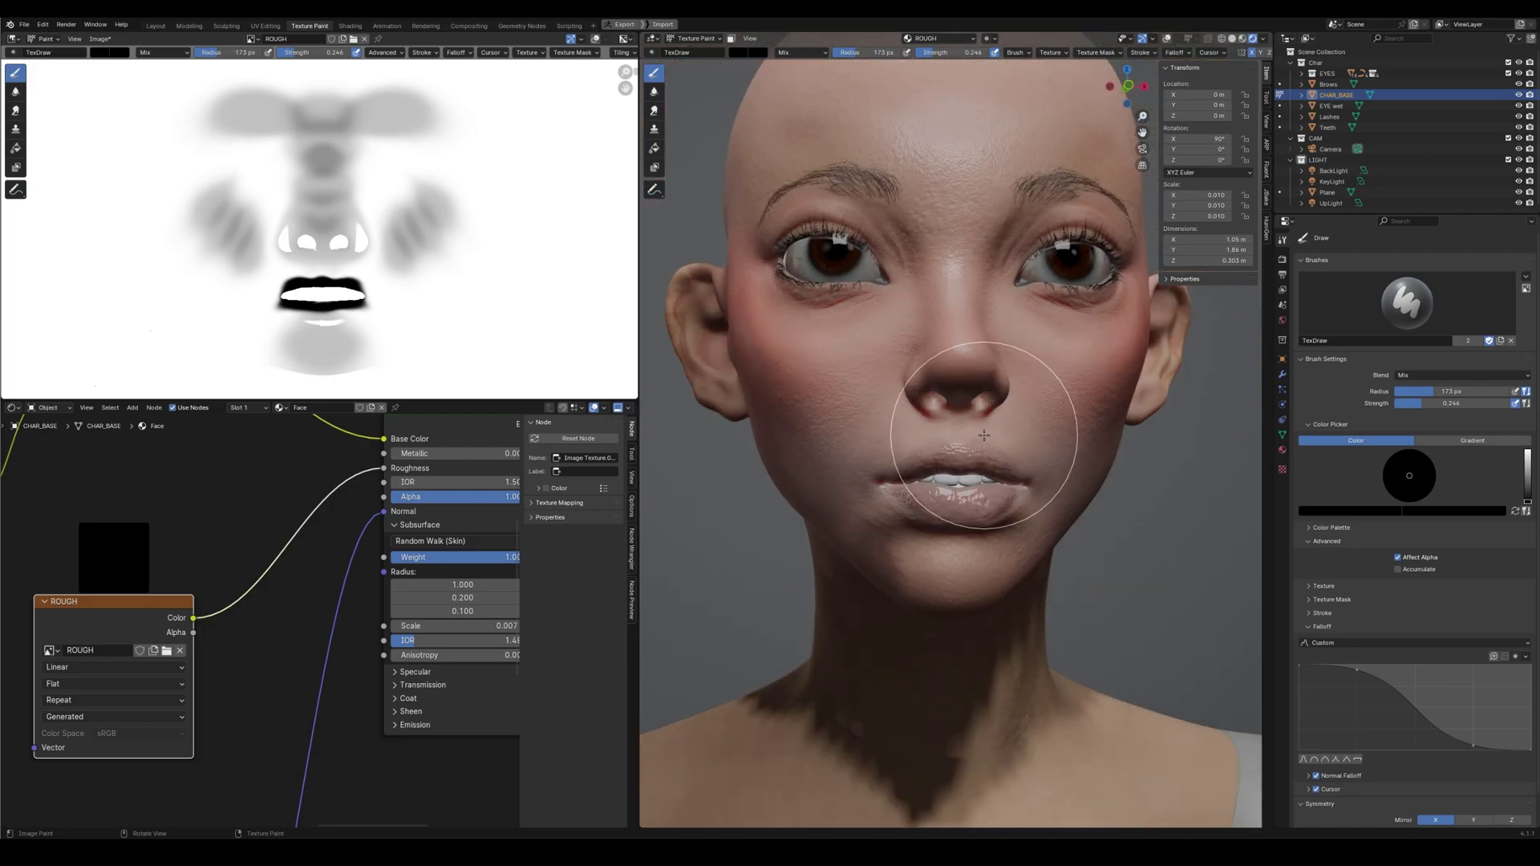
shift+middle_drag(977, 289, 901, 320)
scroll(974, 382, down, 2)
scroll(901, 320, down, 2)
middle_drag(893, 258, 911, 498)
key(ctrl+s)
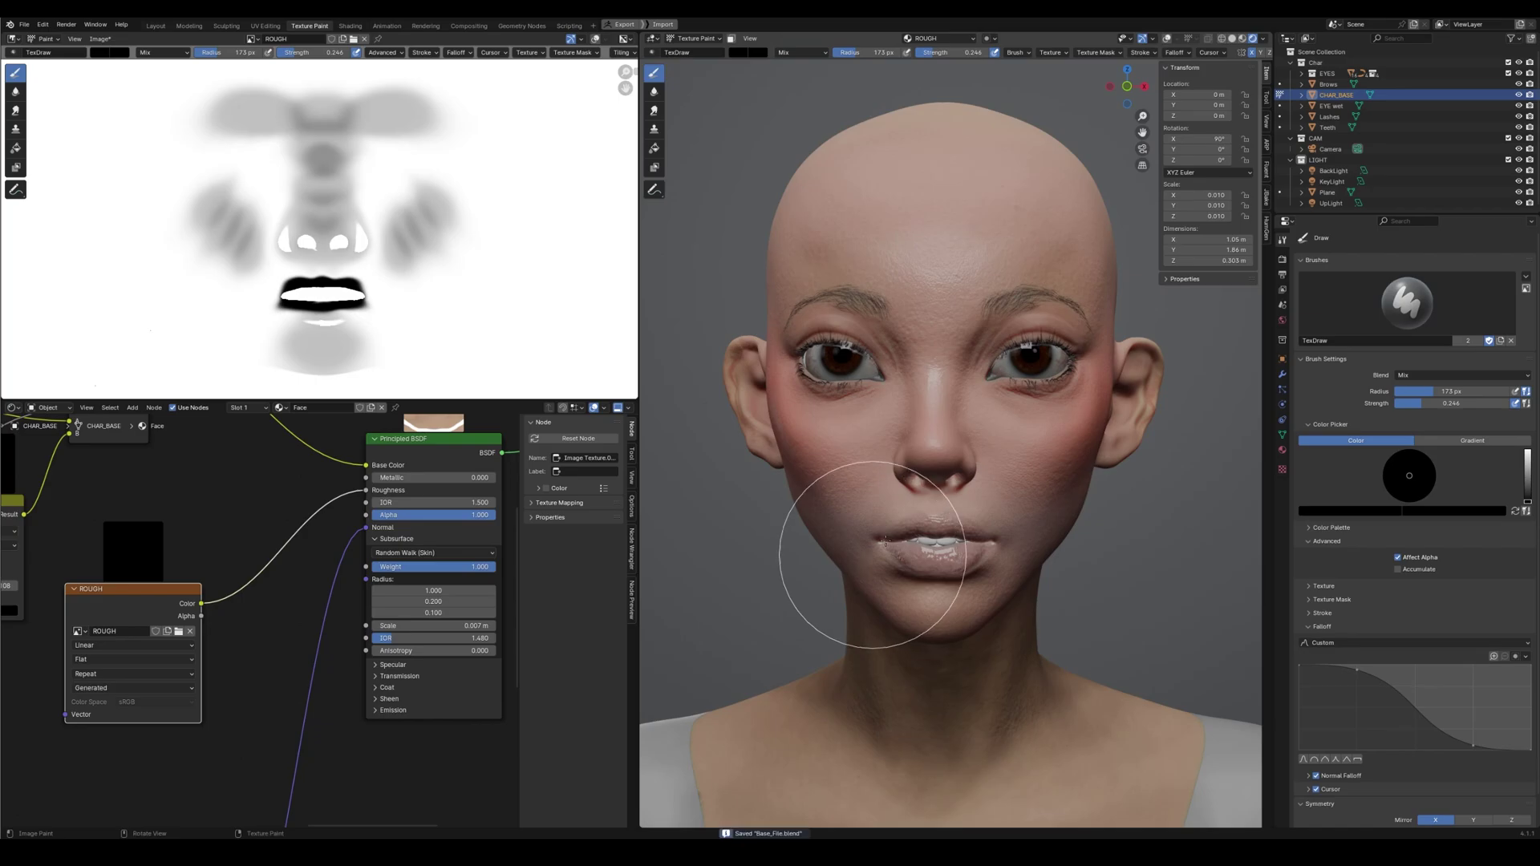
Duplicate the ROUGH image texture node and place the copy below the original
scroll(918, 539, up, 4)
mouse_move(1020, 637)
middle_down()
mouse_move(1048, 640)
mouse_move(1017, 480)
middle_up()
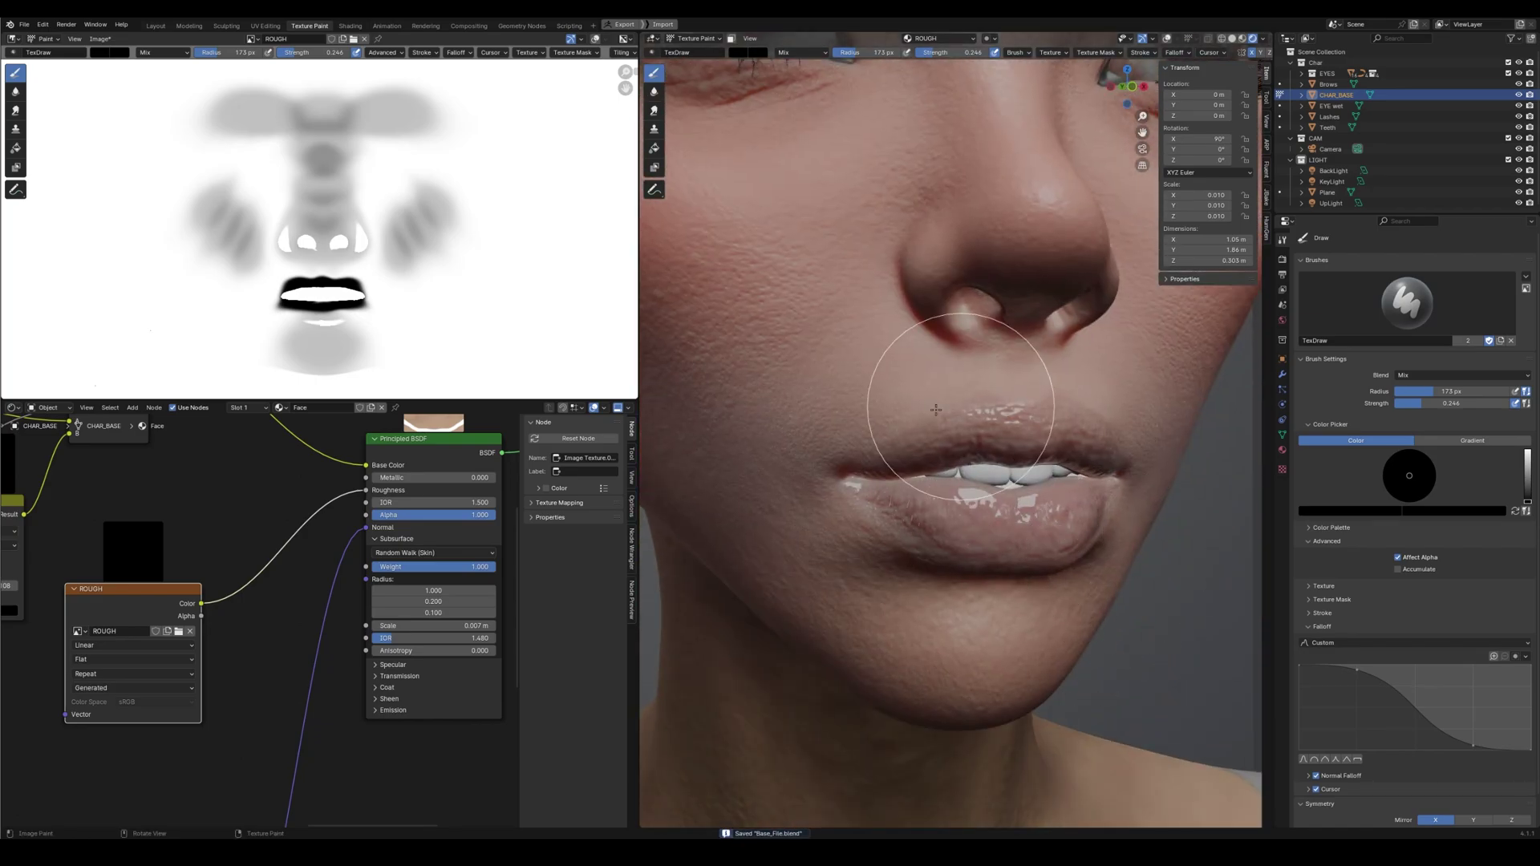
drag(129, 615, 123, 705)
middle_drag(196, 640, 258, 567)
drag(231, 618, 137, 597)
click(289, 567)
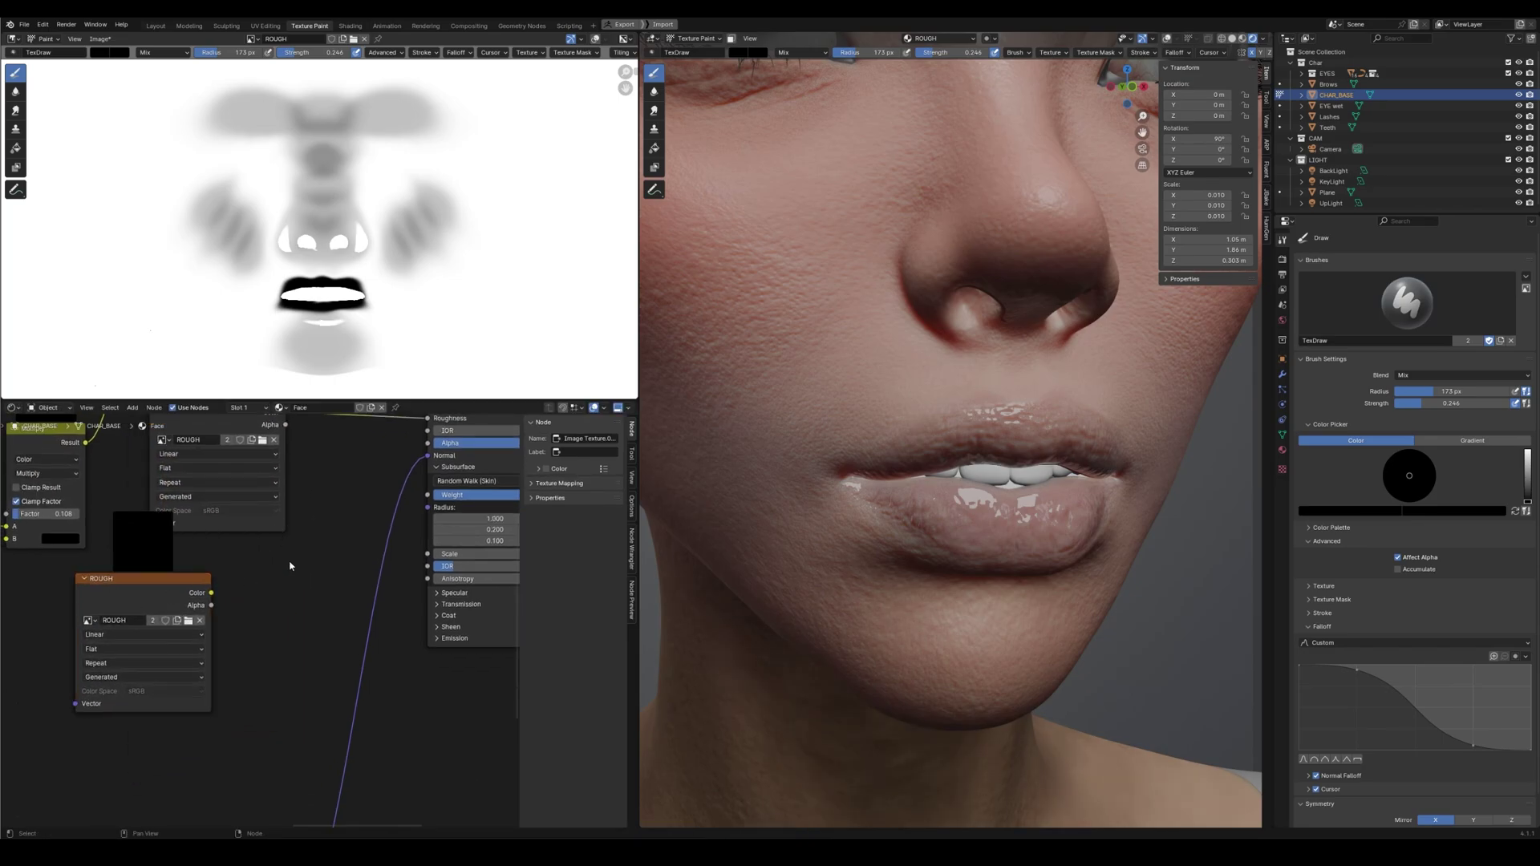
Add an Invert Color node and feed the duplicated ROUGH texture's Color into its Color input
key(shift+a)
text(inve)
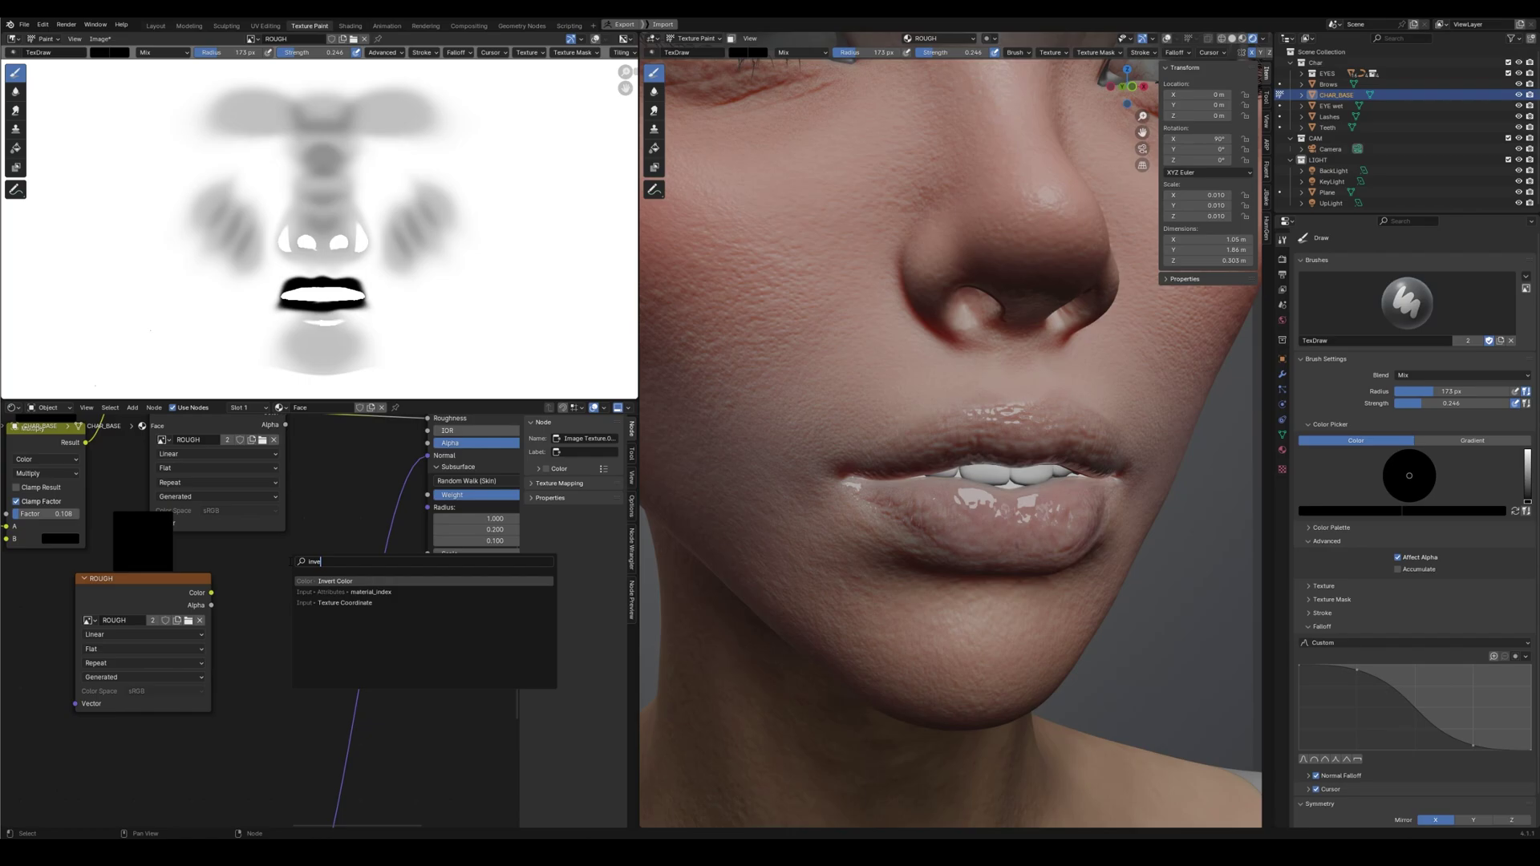
key(Return)
click(218, 598)
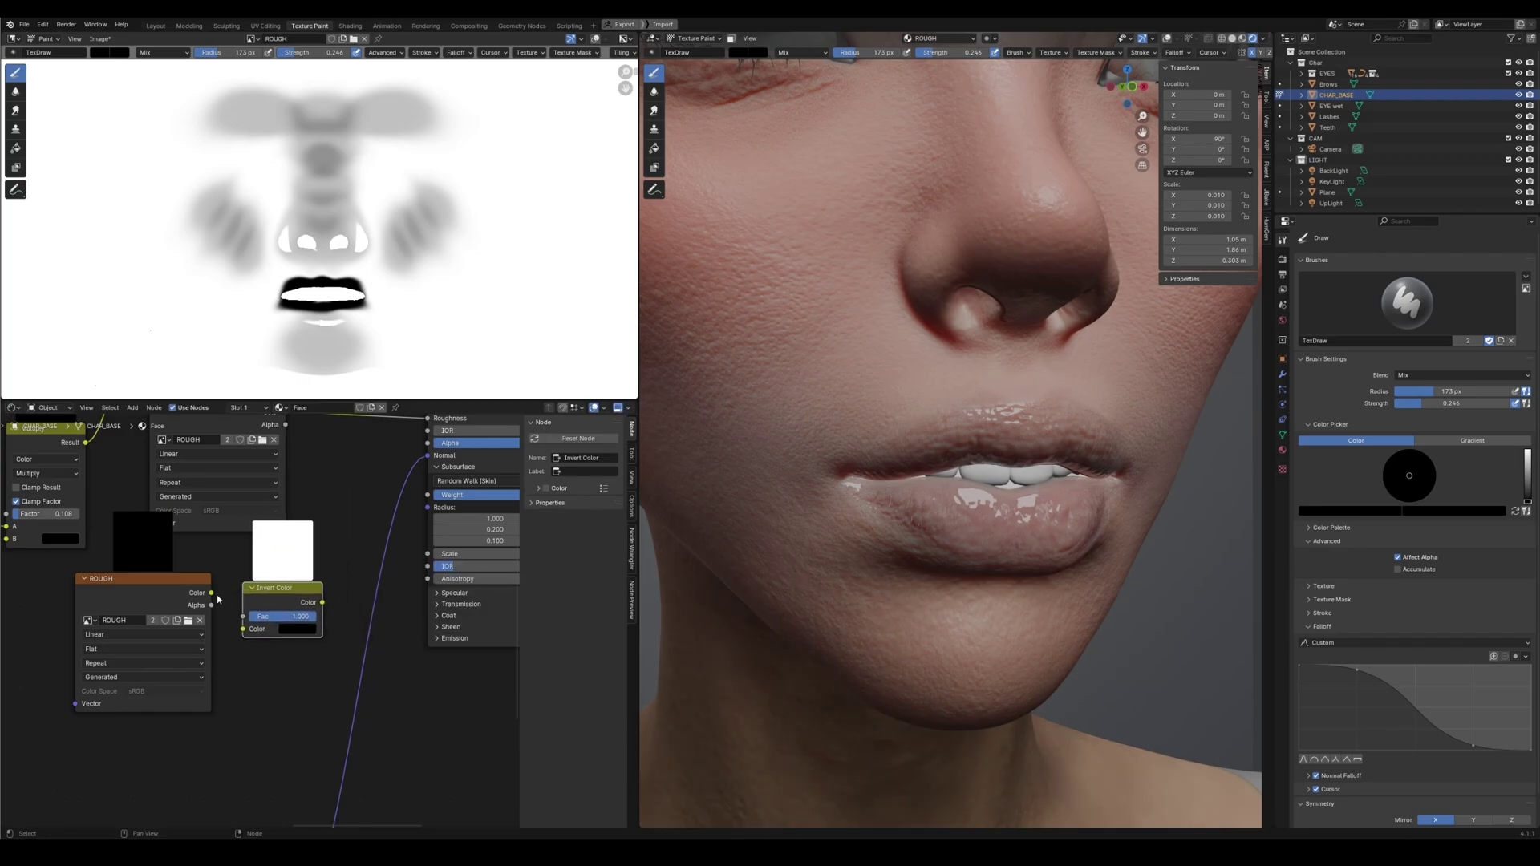
drag(217, 599, 237, 611)
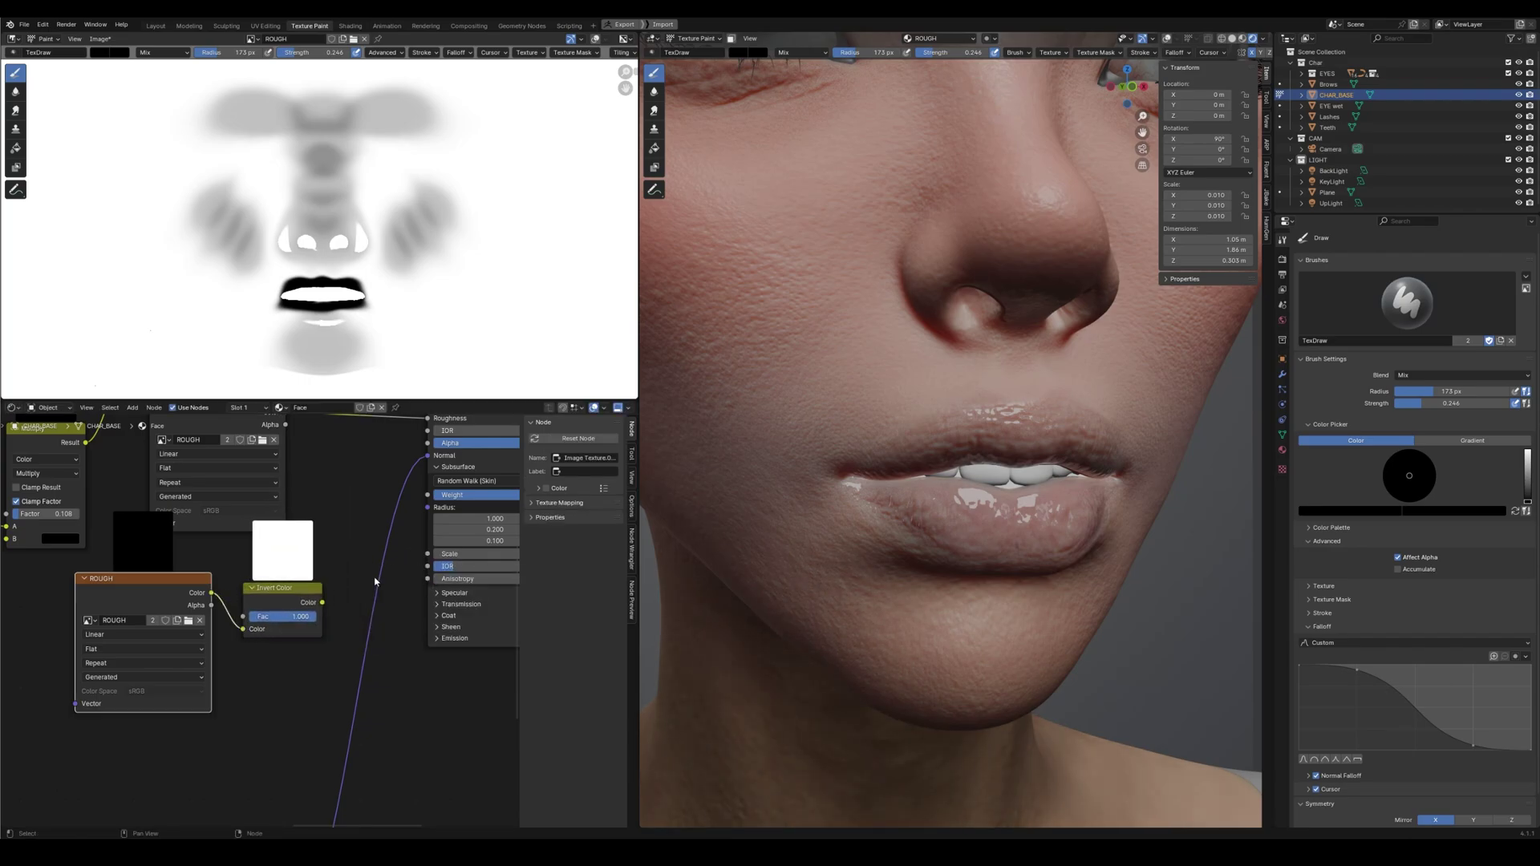
Connect the Invert Color output to the Principled BSDF's Coat Weight and reposition the original ROUGH texture node
middle_drag(375, 581, 317, 601)
click(337, 673)
drag(216, 660, 332, 687)
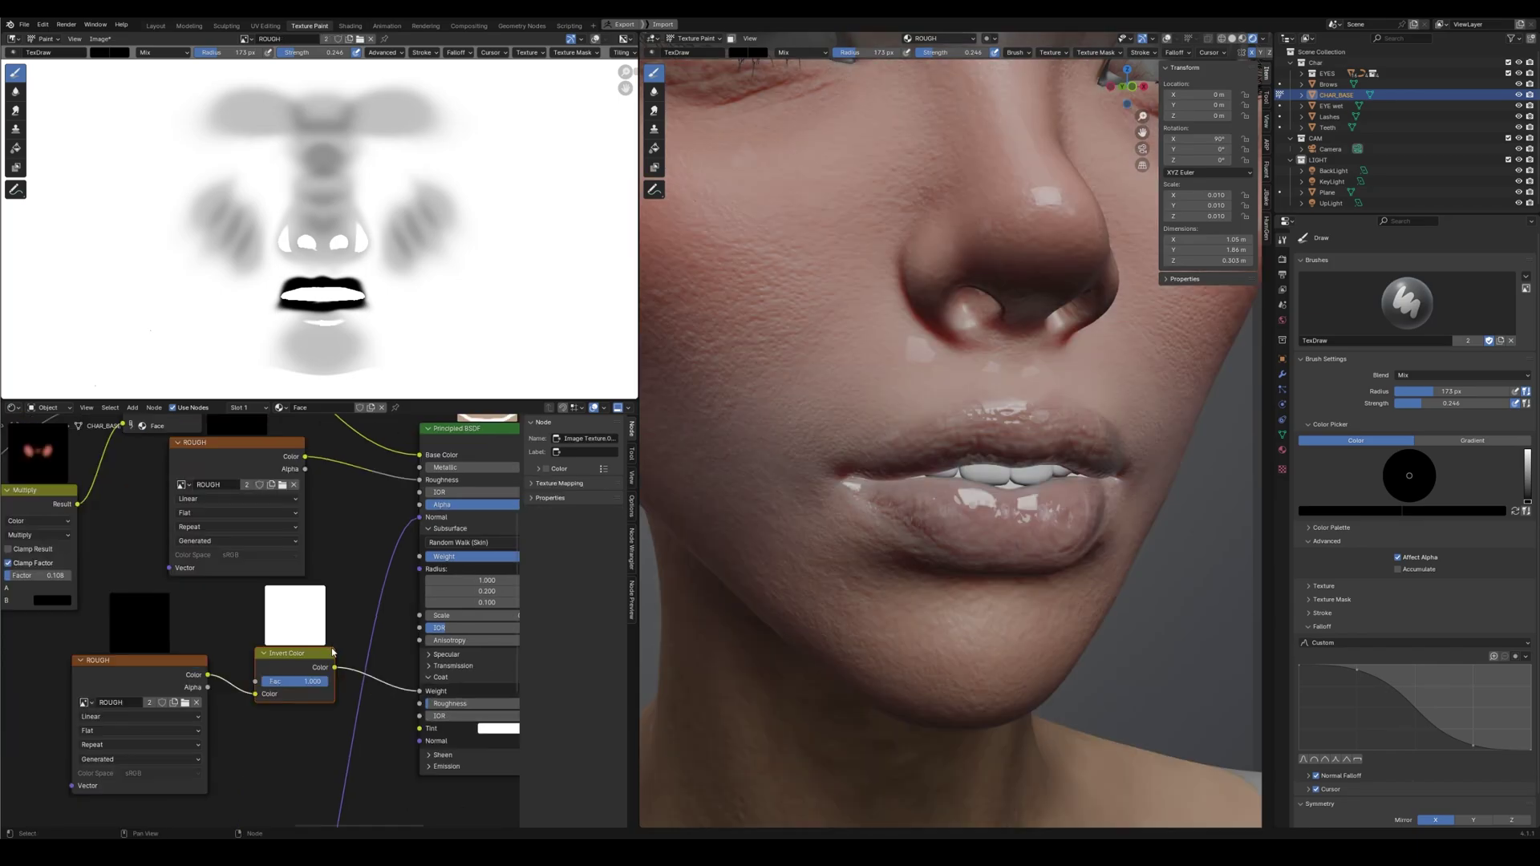
middle_drag(361, 651, 318, 593)
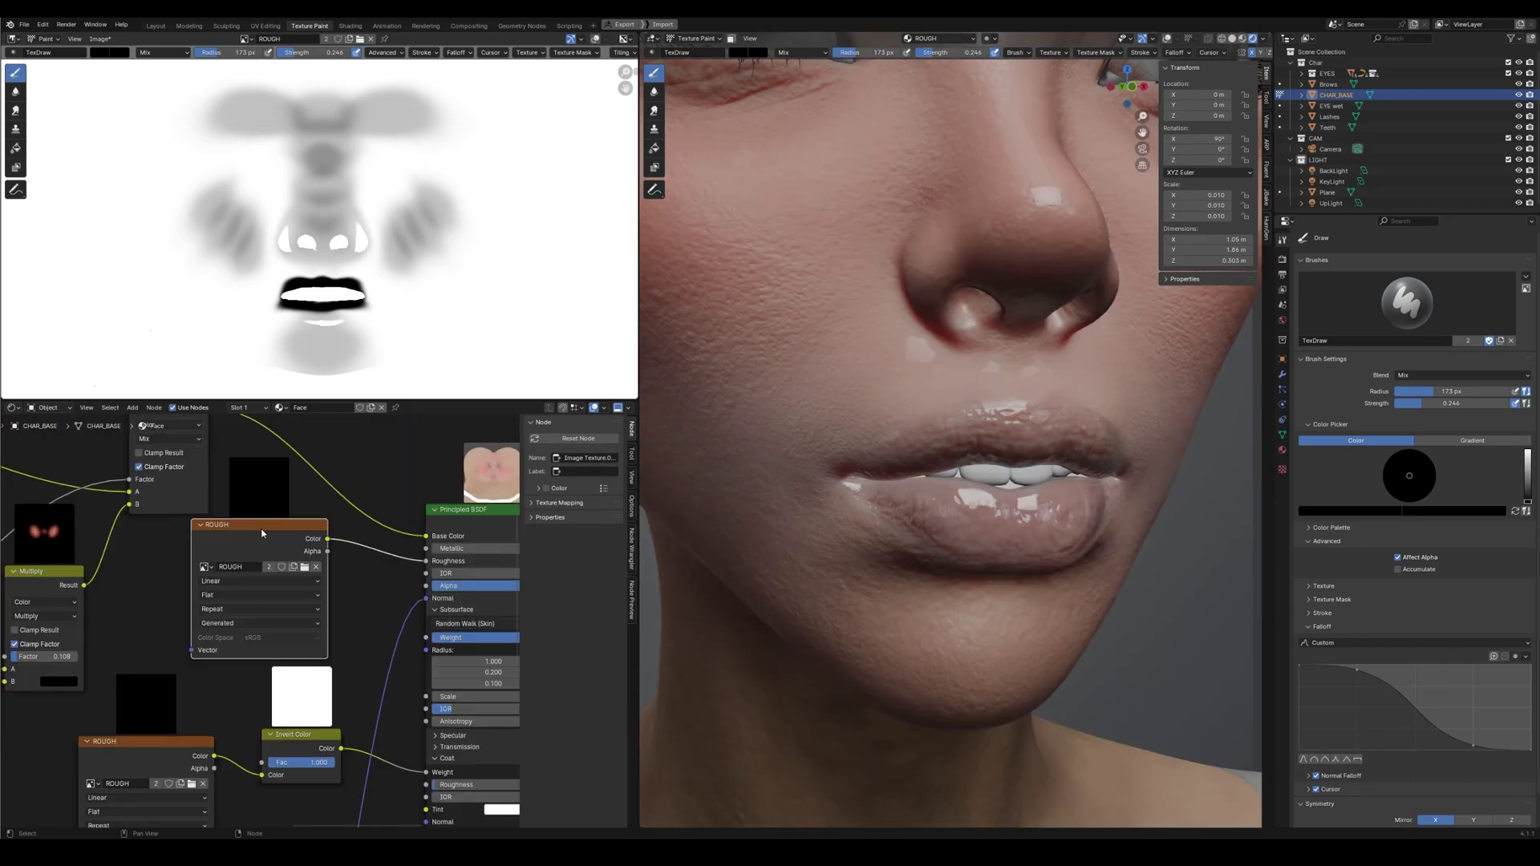
drag(248, 527, 225, 528)
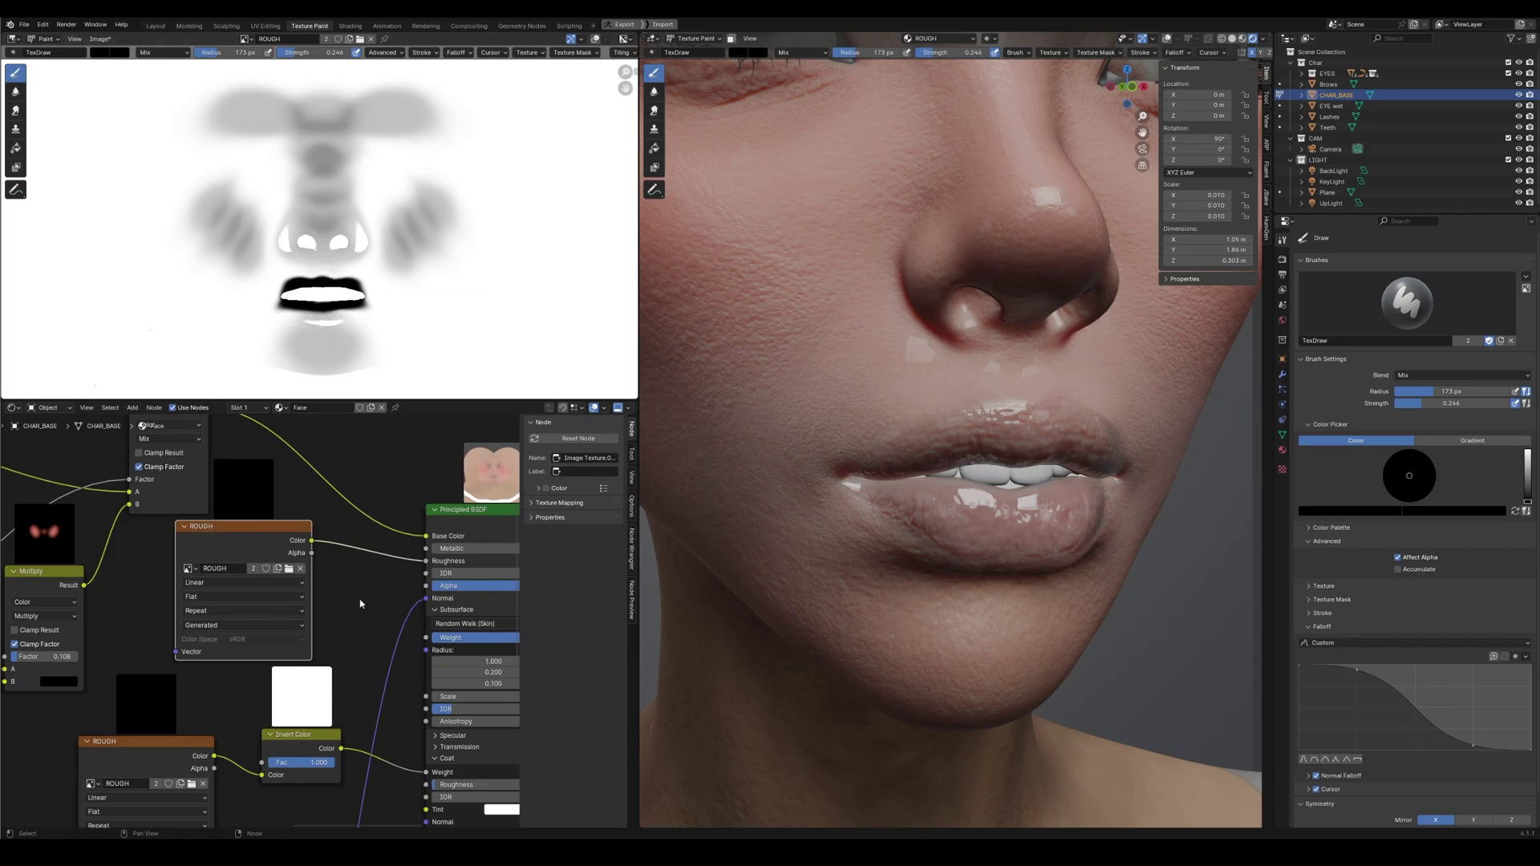
Set the Principled BSDF's Coat IOR to 2 and check the face from the front
middle_drag(360, 604, 372, 511)
click(305, 712)
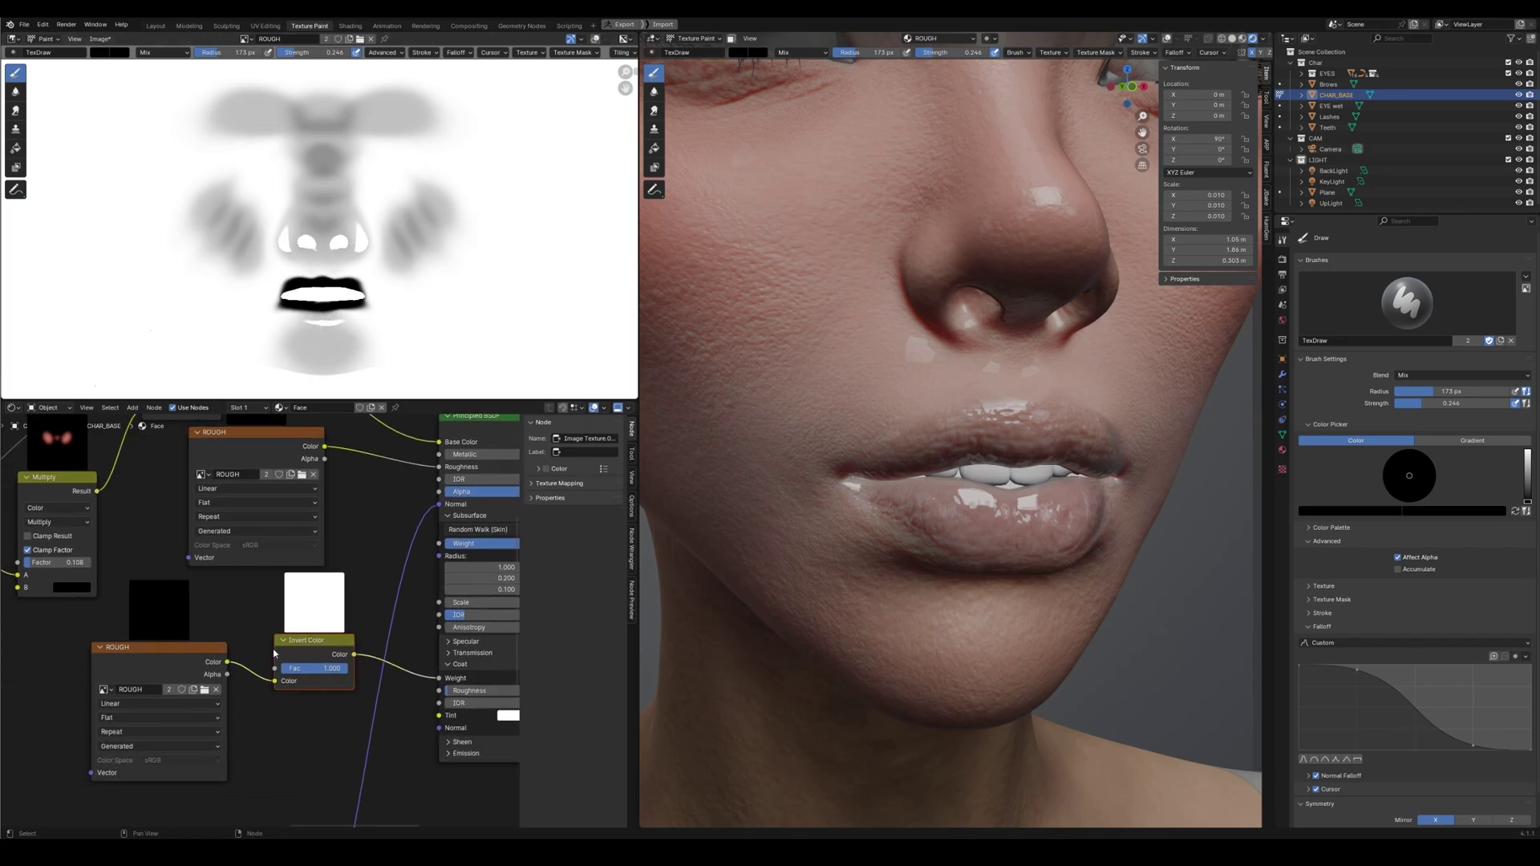
middle_drag(338, 598, 144, 570)
double_click(264, 675)
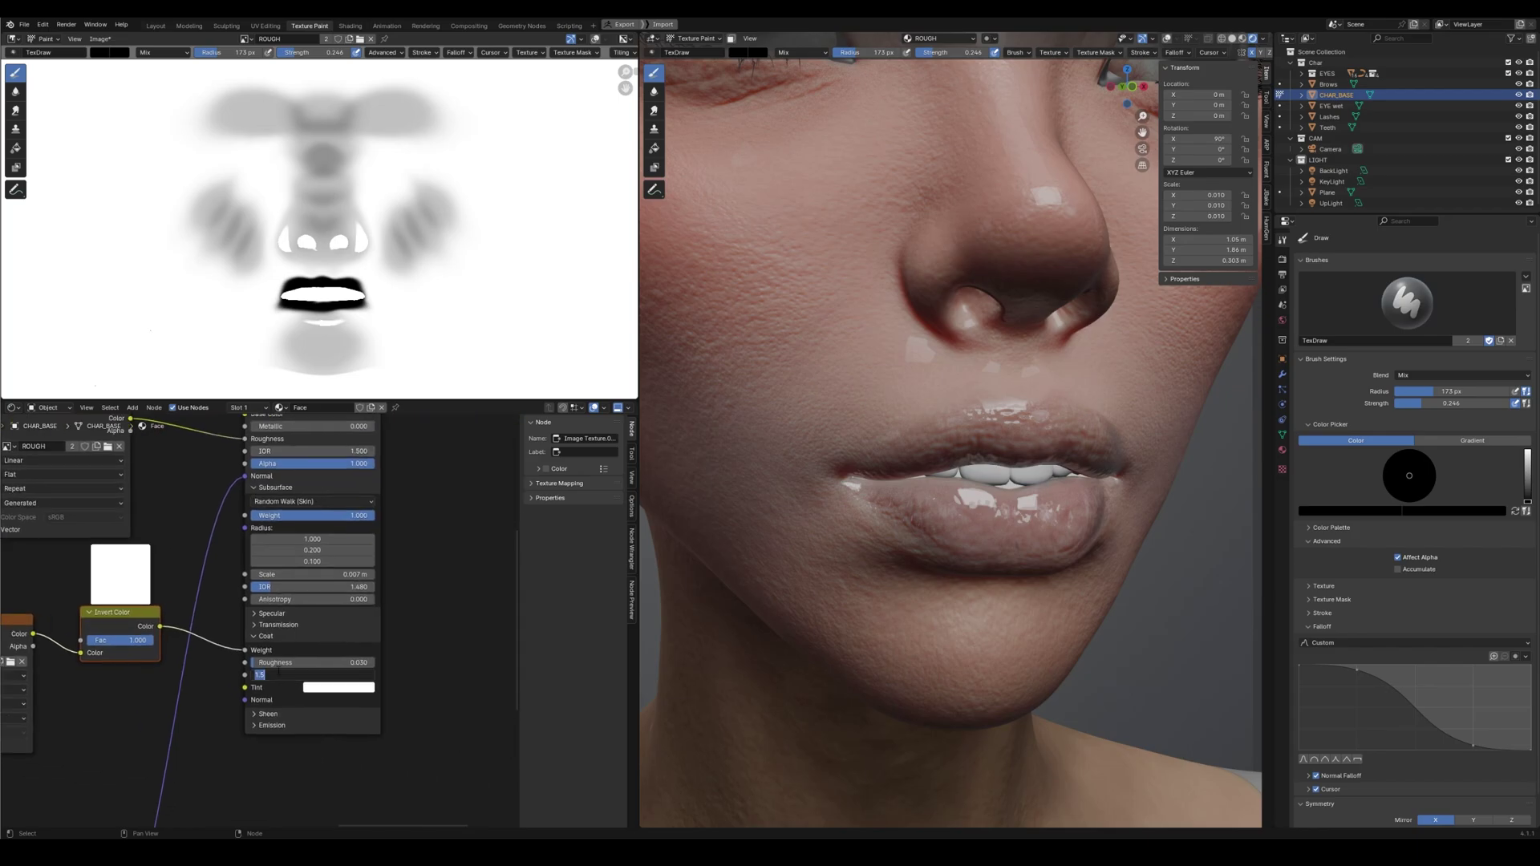
text(2)
key(Return)
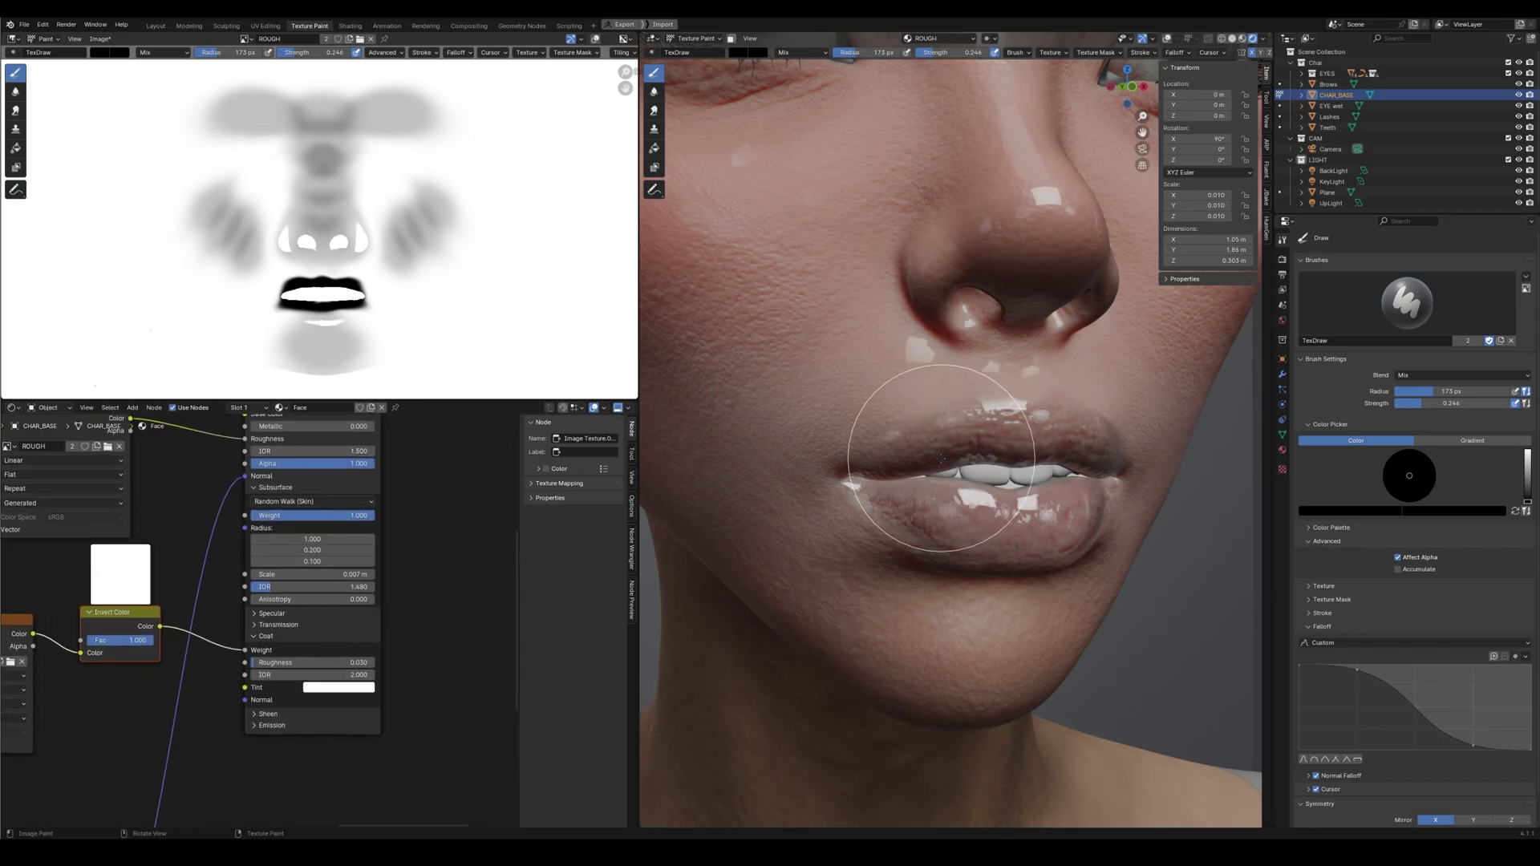
key(KP_1)
scroll(983, 339, down, 1)
middle_drag(983, 338, 991, 436)
scroll(991, 436, down, 3)
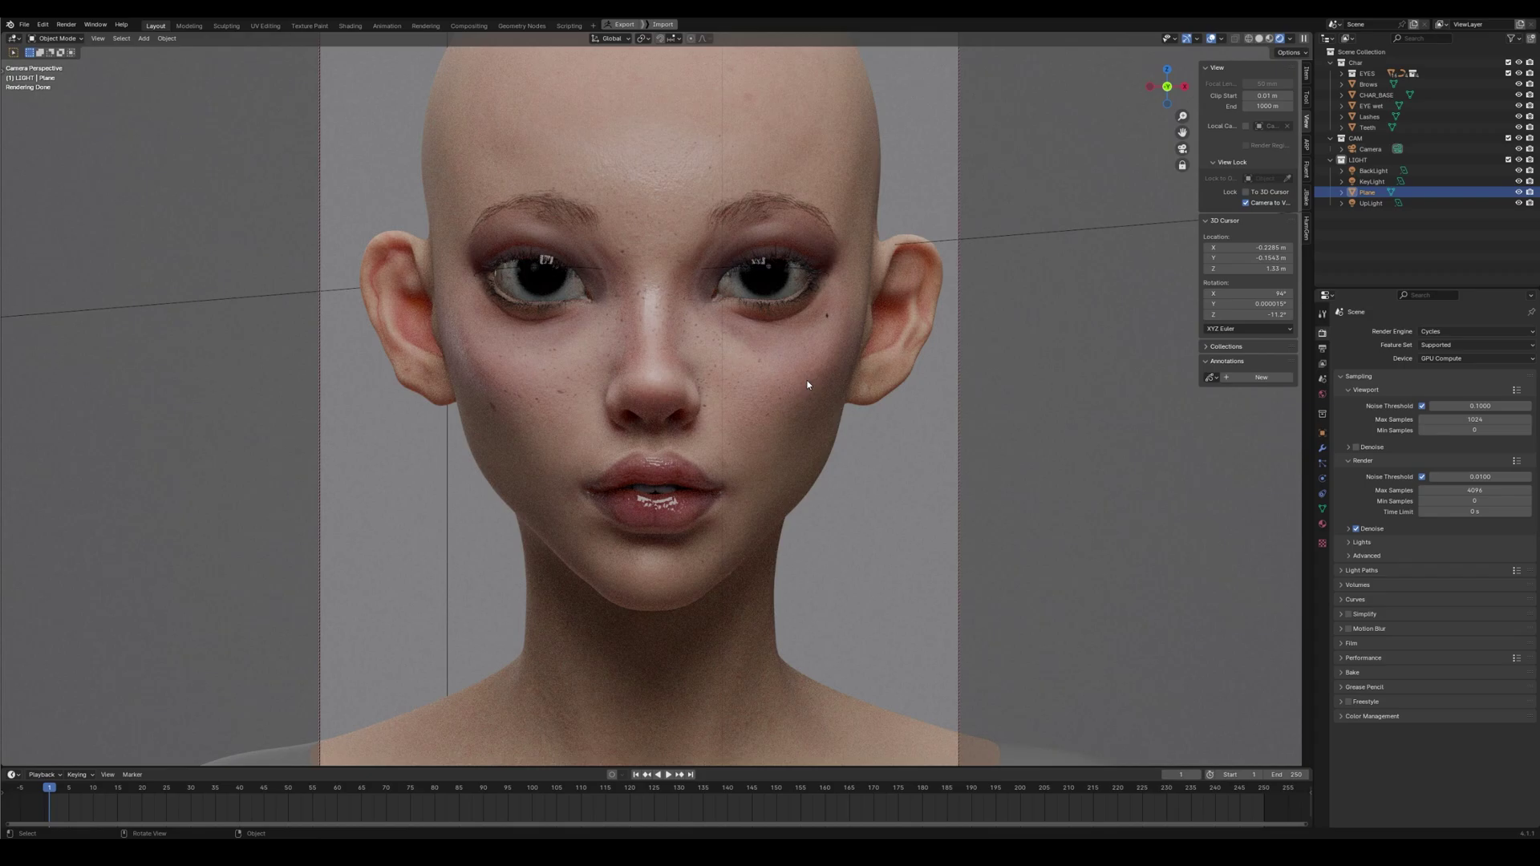
Hide the viewport overlays in the rendered camera view
key(shift+alt+z)
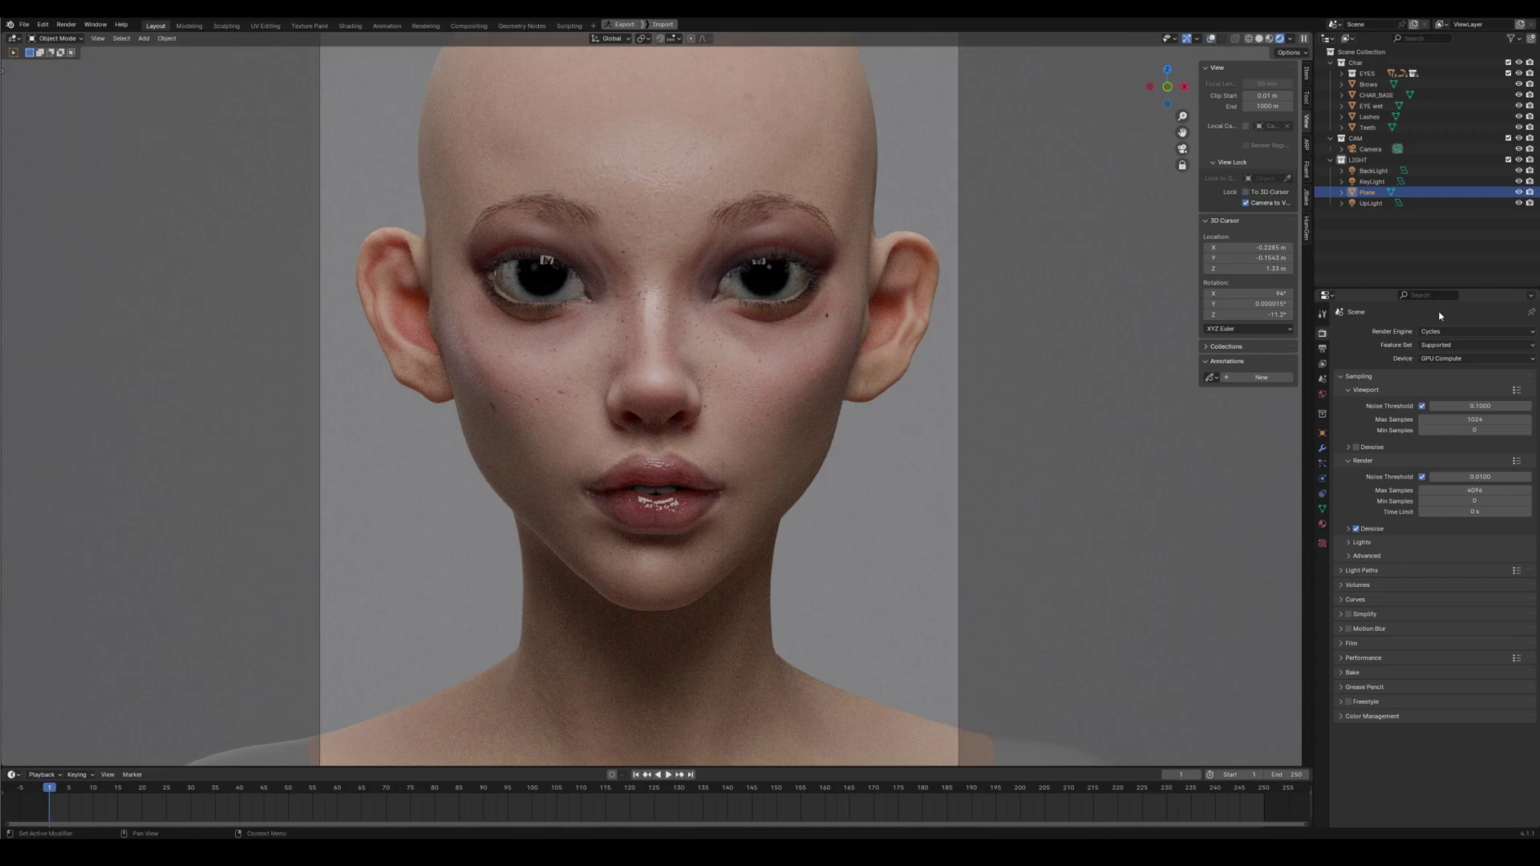